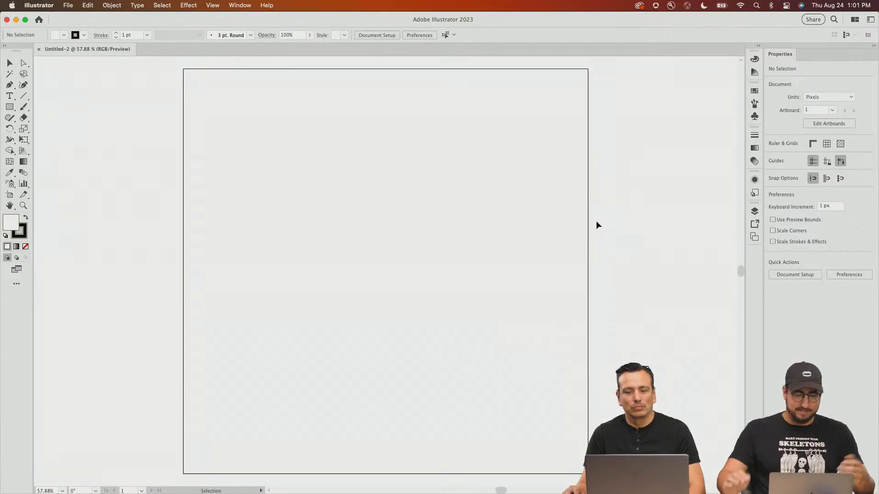
# - Draw a solid black circle about 741 px in diameter from near the center of the artboard
pyautogui.press('l')
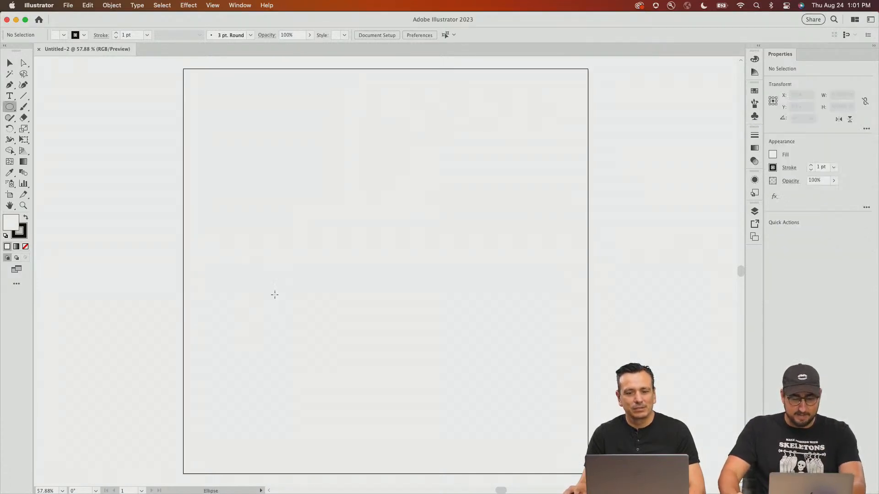
pyautogui.hotkey('shift', 'x')
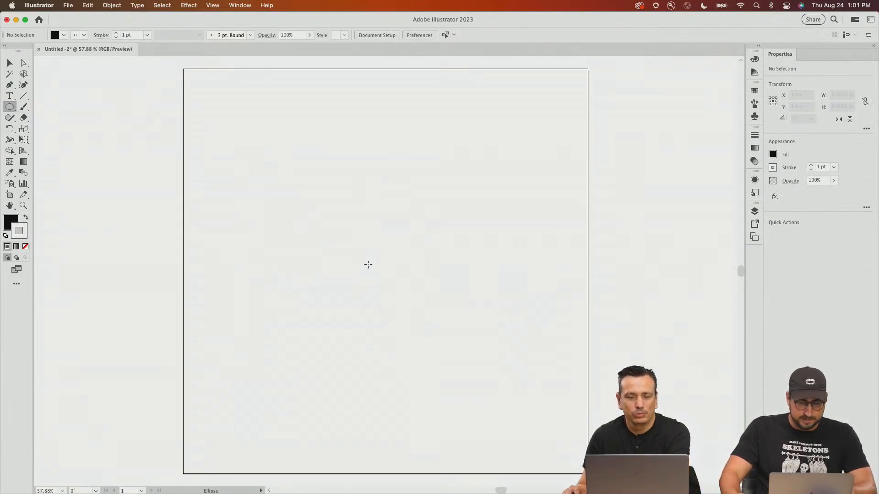
pyautogui.moveTo(383, 272); pyautogui.dragTo(257, 132)
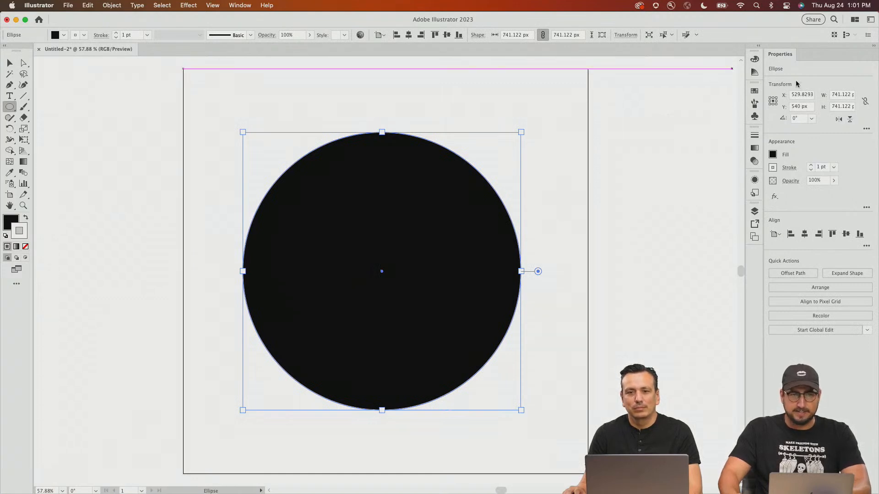
# - Give the circle a bright yellow swatch fill and remove its stroke
pyautogui.click(755, 94)
pyautogui.click(672, 114)
pyautogui.press('/')
pyautogui.click(673, 116)
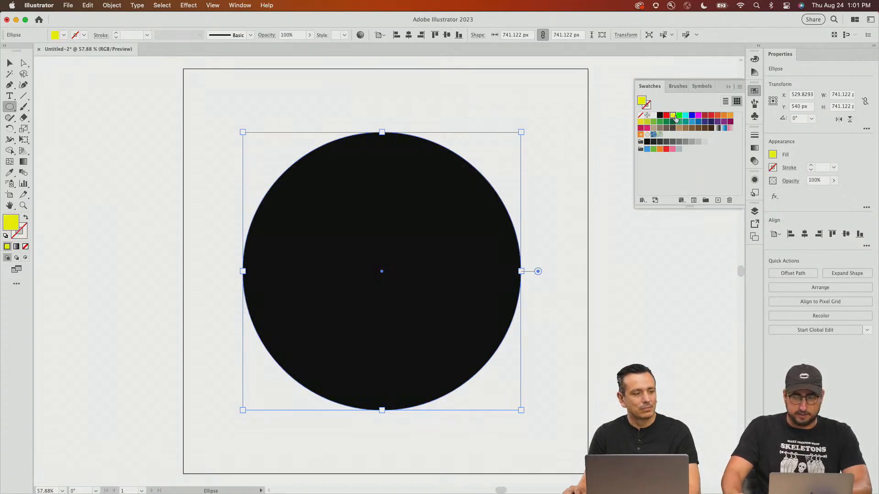
# - Center the yellow circle horizontally on the artboard
pyautogui.press('v')
pyautogui.click(429, 94)
pyautogui.click(401, 183)
pyautogui.click(408, 35)
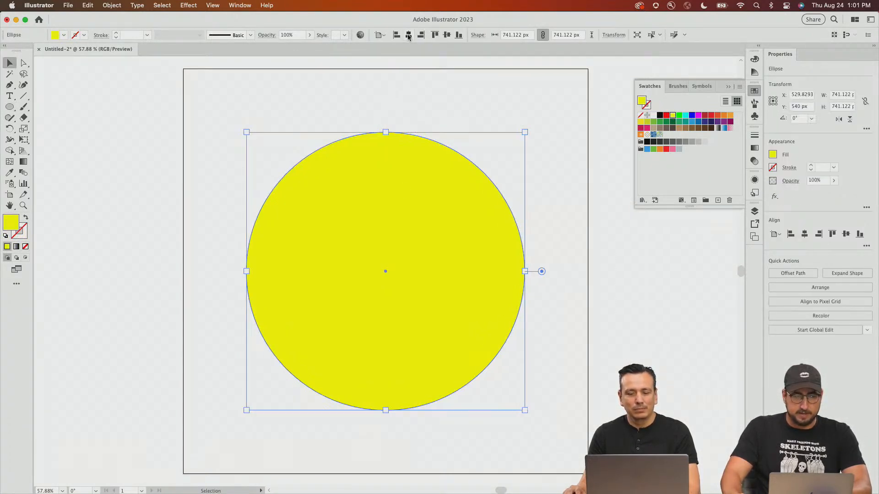
pyautogui.click(445, 98)
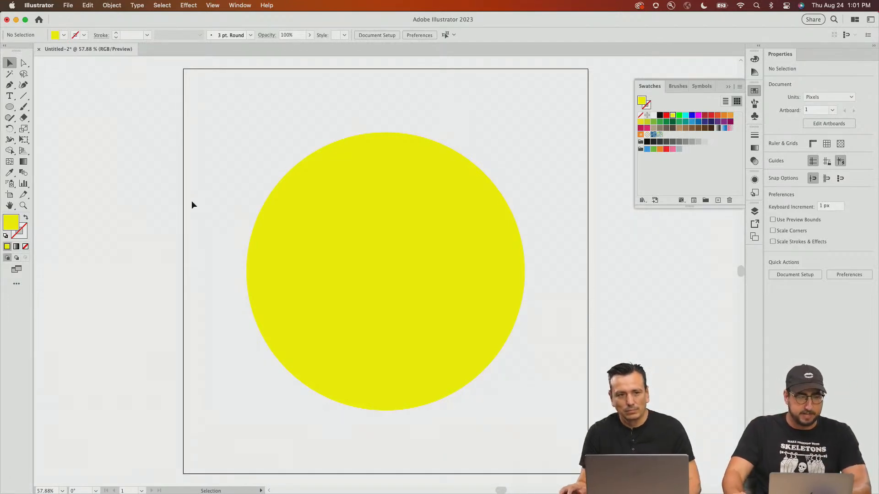
# - Switch to the Star tool
pyautogui.click(15, 108)
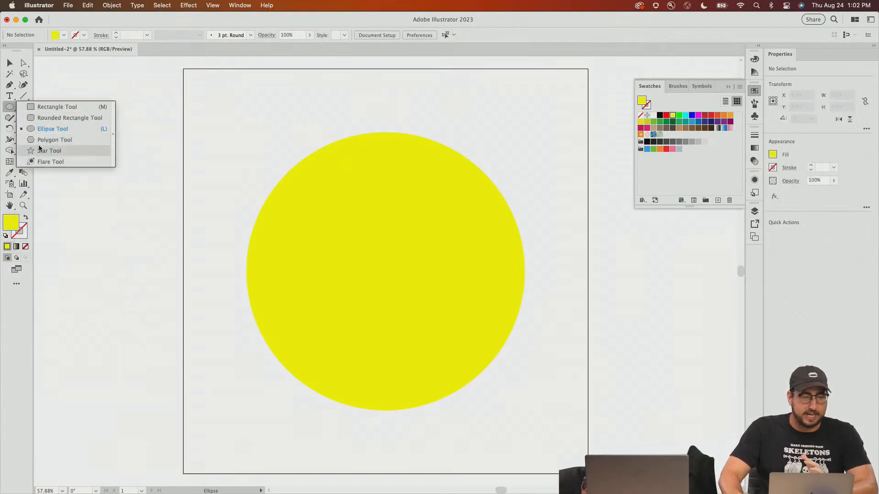
pyautogui.click(49, 150)
pyautogui.moveTo(188, 91); pyautogui.dragTo(222, 110)
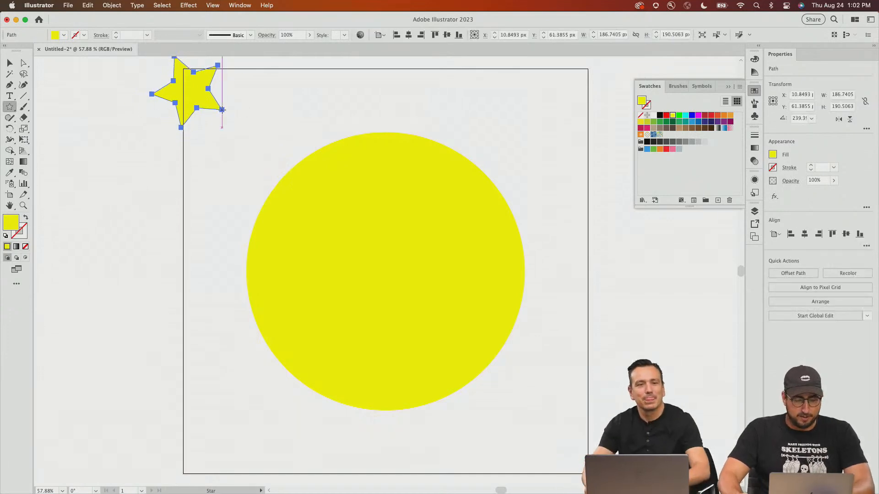
pyautogui.press('Delete')
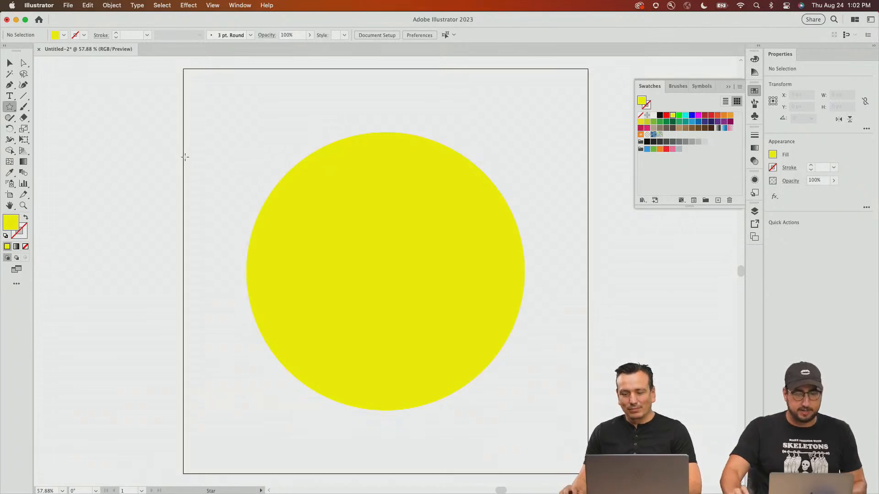
pyautogui.moveTo(168, 160); pyautogui.dragTo(237, 186)
pyautogui.press('Up')
pyautogui.press('Up')
pyautogui.press('Up')
pyautogui.press('Up')
pyautogui.press('Up')
pyautogui.press('Up')
pyautogui.press('Up')
pyautogui.press('Up')
pyautogui.press('Up')
pyautogui.press('Up')
pyautogui.press('Up')
pyautogui.press('Up')
pyautogui.press('Up')
pyautogui.press('Up')
pyautogui.press('Up')
pyautogui.press('Up')
pyautogui.press('Up')
pyautogui.press('Up')
pyautogui.press('Up')
pyautogui.press('Up')
pyautogui.press('Up')
pyautogui.press('Up')
pyautogui.press('Down')
pyautogui.press('Down')
pyautogui.press('Down')
pyautogui.press('Down')
pyautogui.press('Up')
pyautogui.press('Up')
pyautogui.press('Up')
pyautogui.press('Up')
pyautogui.press('Up')
pyautogui.press('Up')
pyautogui.press('Up')
pyautogui.press('Delete')
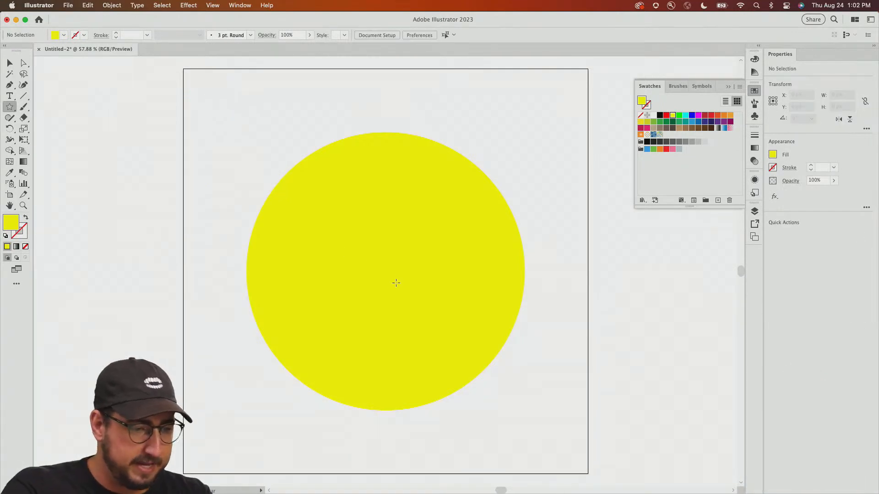
# - Draw a star with about 46 narrow points and about 873 px wide, centered on the yellow circle
pyautogui.moveTo(385, 271); pyautogui.dragTo(271, 153)
pyautogui.press('Up')
pyautogui.press('Up')
pyautogui.press('Up')
pyautogui.press('Up')
pyautogui.press('Up')
pyautogui.press('Up')
pyautogui.press('Up')
pyautogui.press('Up')
pyautogui.press('Up')
pyautogui.press('Up')
pyautogui.press('Up')
pyautogui.press('Up')
pyautogui.press('Up')
pyautogui.press('Up')
pyautogui.press('Up')
pyautogui.press('Up')
pyautogui.press('Up')
pyautogui.press('Up')
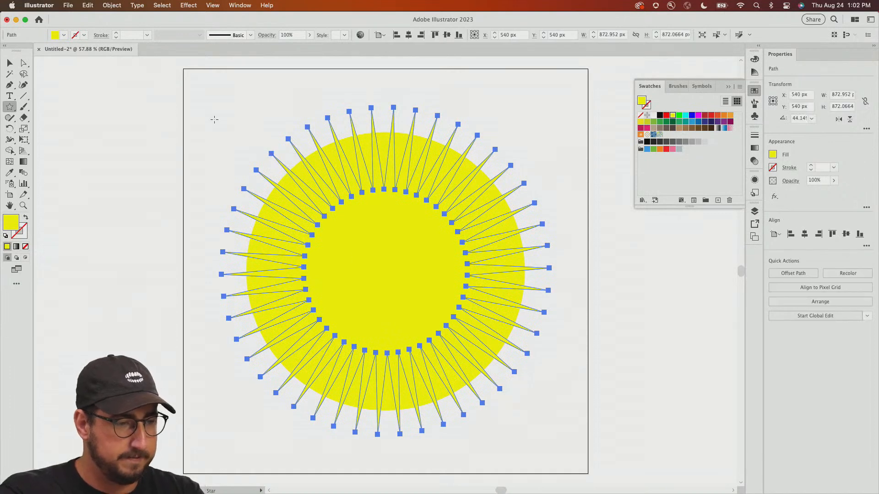
# - Fill the spiky star with red and send it behind the yellow circle
pyautogui.click(711, 115)
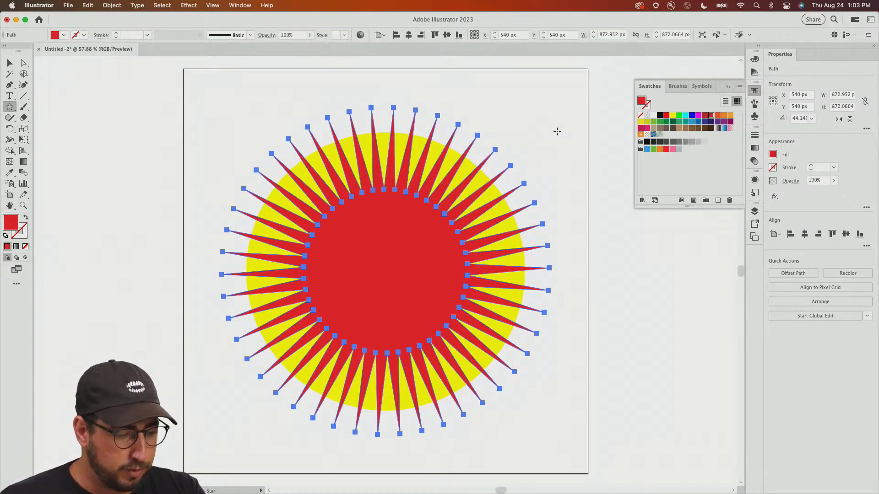
pyautogui.press('v')
pyautogui.press('super+shift+bracketleft')
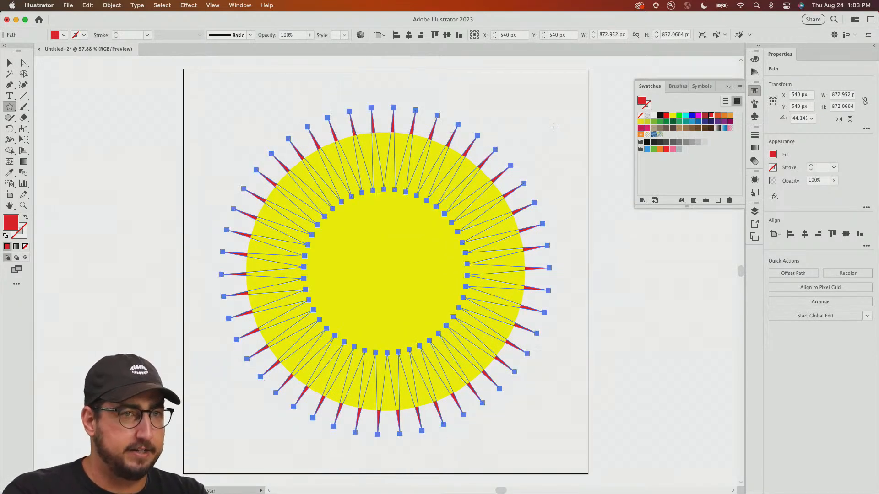
# - Make an enlarged copy of the red star about 1010 px wide behind the circle, rotated so its spikes alternate with the shorter ones
pyautogui.press('s')
pyautogui.moveTo(510, 122); pyautogui.dragTo(523, 115)
pyautogui.press('v')
pyautogui.click(523, 114)
pyautogui.click(470, 142)
pyautogui.press('r')
pyautogui.moveTo(422, 96); pyautogui.dragTo(556, 112)
pyautogui.press('s')
pyautogui.press('v')
pyautogui.click(597, 149)
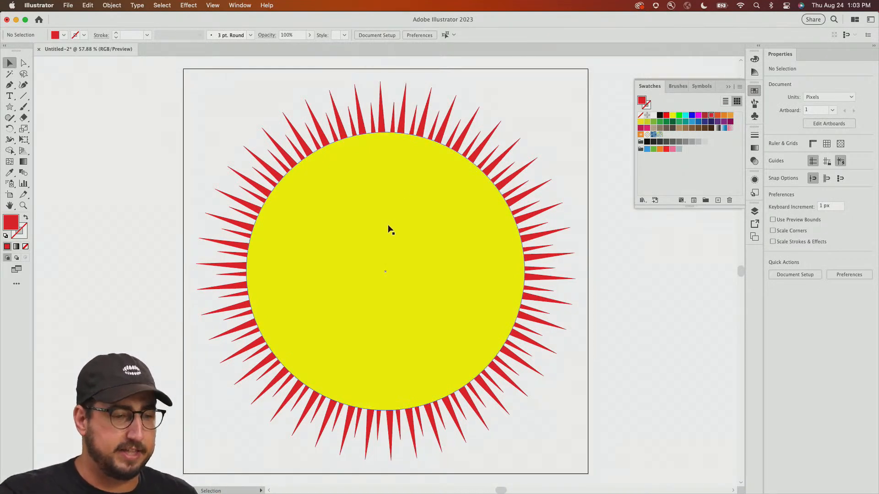
# - Recolor the larger star's rays with a dark brown swatch
pyautogui.click(458, 99)
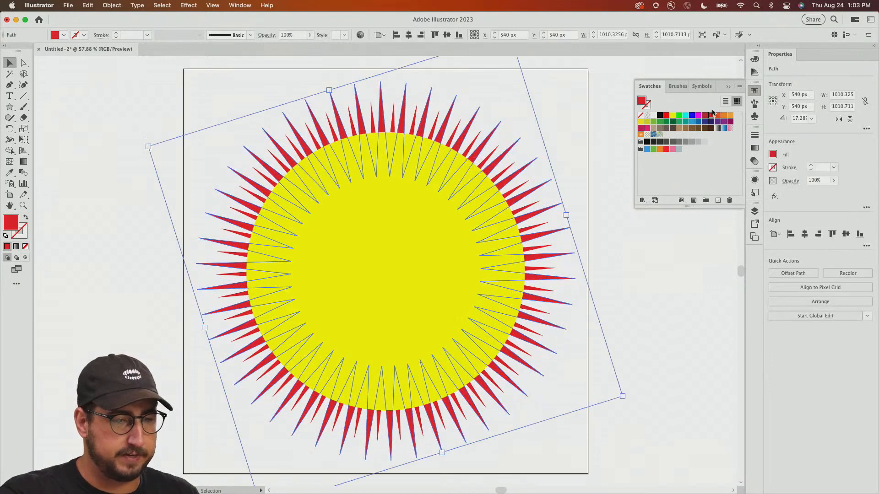
pyautogui.click(705, 128)
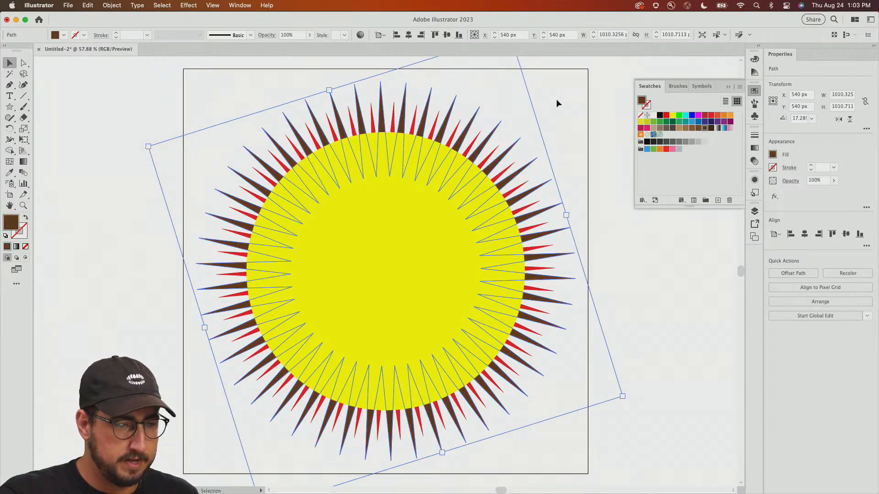
pyautogui.click(558, 104)
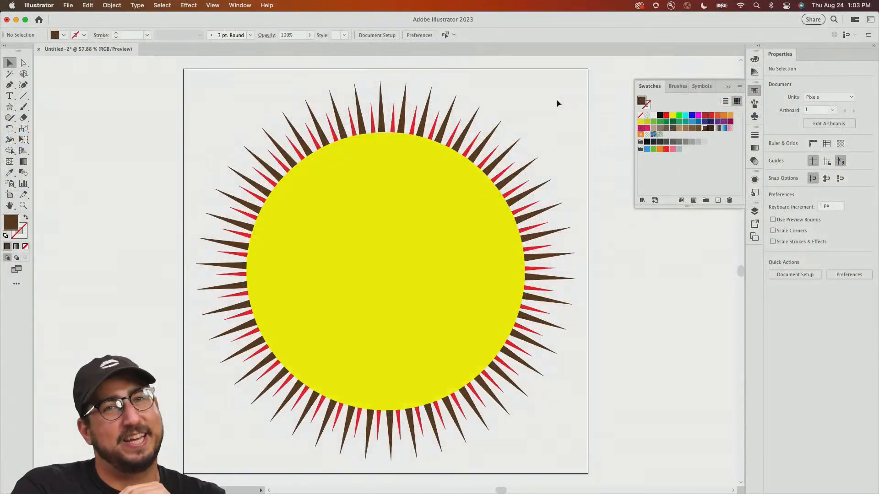
# - Open Generative Recolor for the circle and both stars, and move its window clear of the artwork
pyautogui.moveTo(509, 66); pyautogui.dragTo(346, 224)
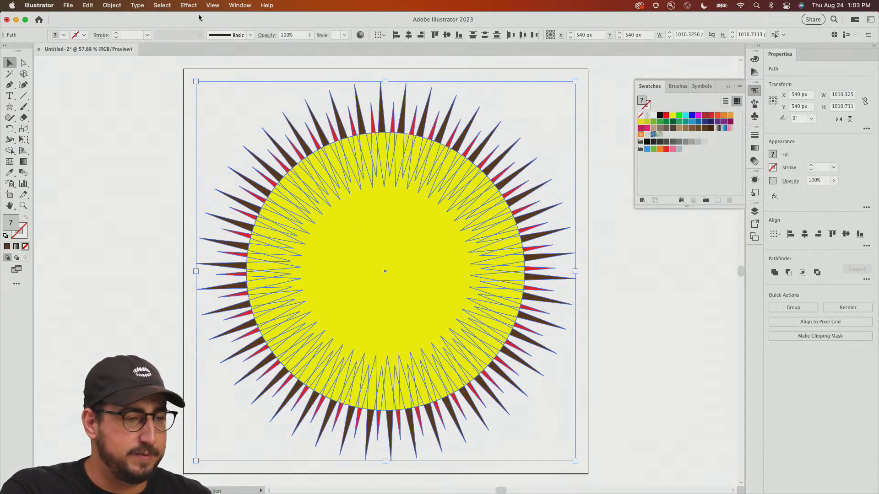
pyautogui.click(112, 5)
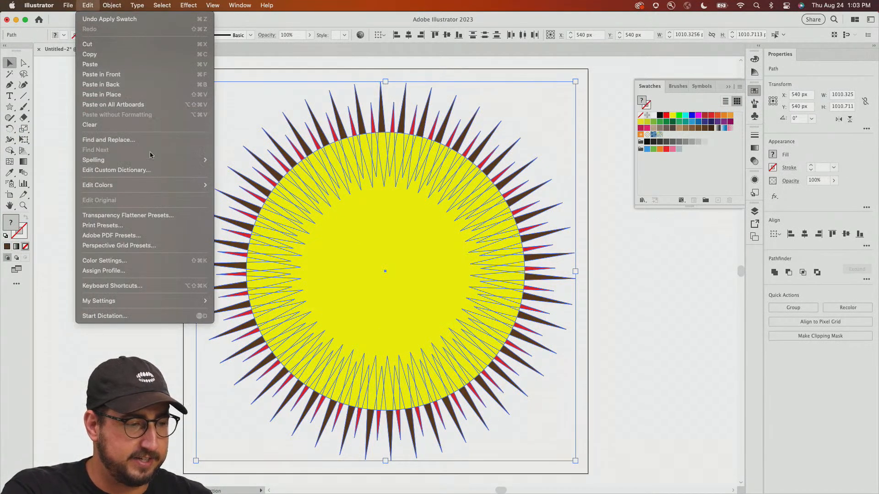
pyautogui.moveTo(152, 189)
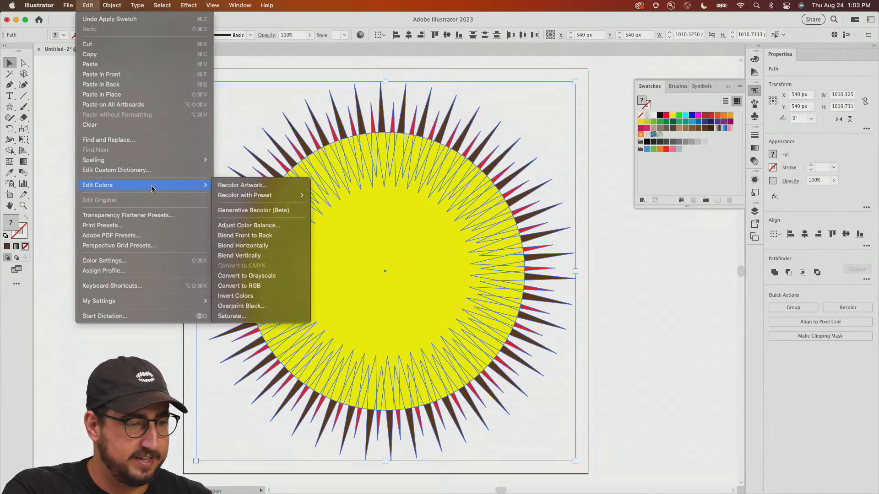
pyautogui.click(259, 211)
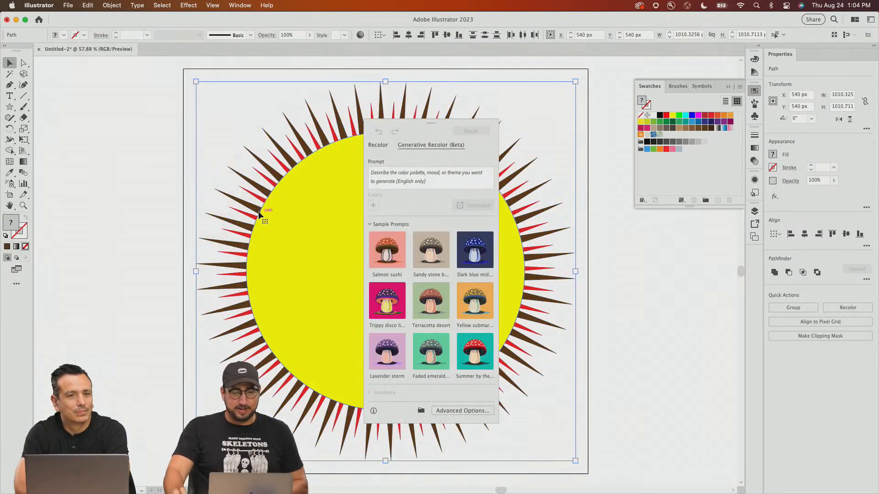
pyautogui.moveTo(419, 127); pyautogui.dragTo(634, 79)
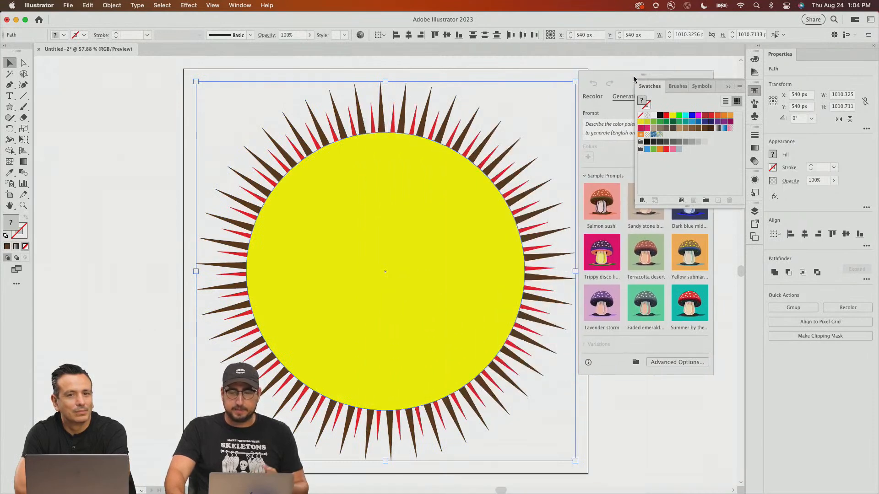
pyautogui.click(667, 96)
# - Generate color variations from the prompt "sunshine at the beach"
pyautogui.click(636, 128)
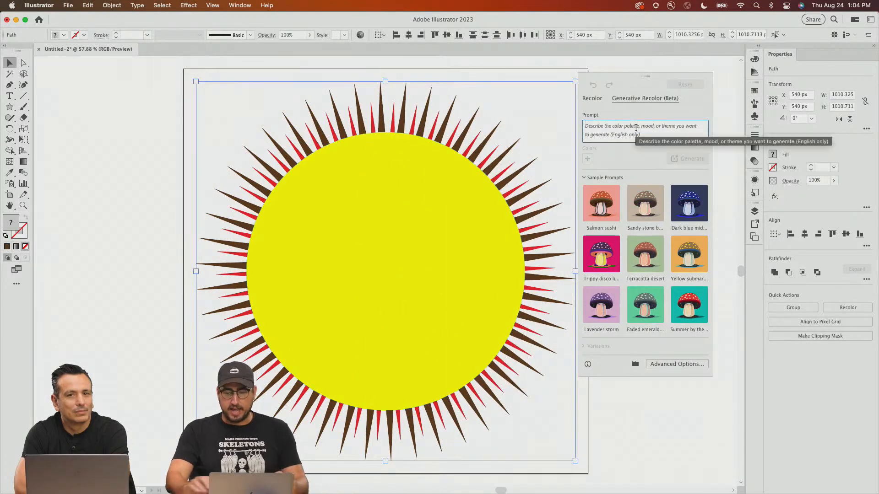
pyautogui.write('sunshine at the beach')
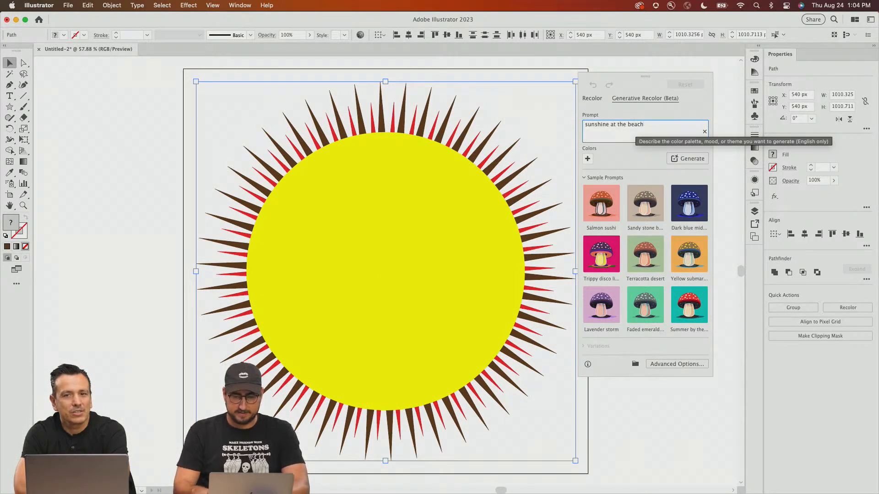
pyautogui.press('Return')
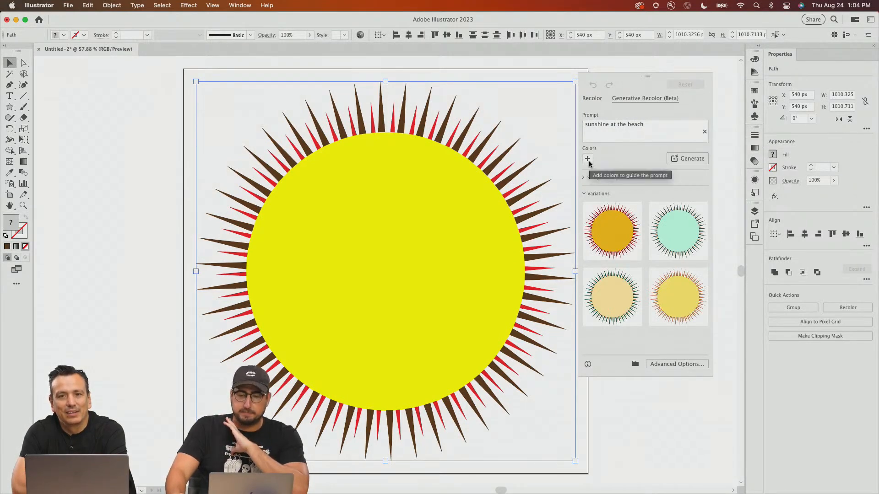
# - Preview the four generated variations on the sun and keep the soft yellow one with coral and brown rays
pyautogui.click(670, 294)
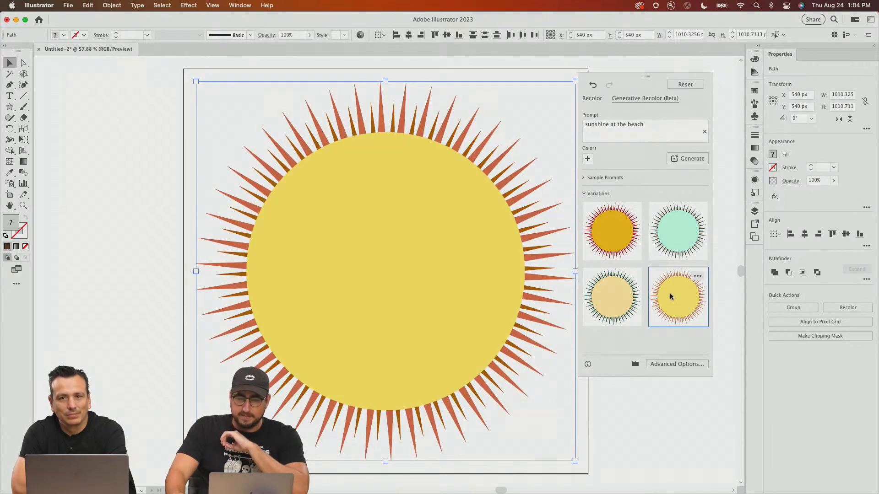
pyautogui.click(665, 233)
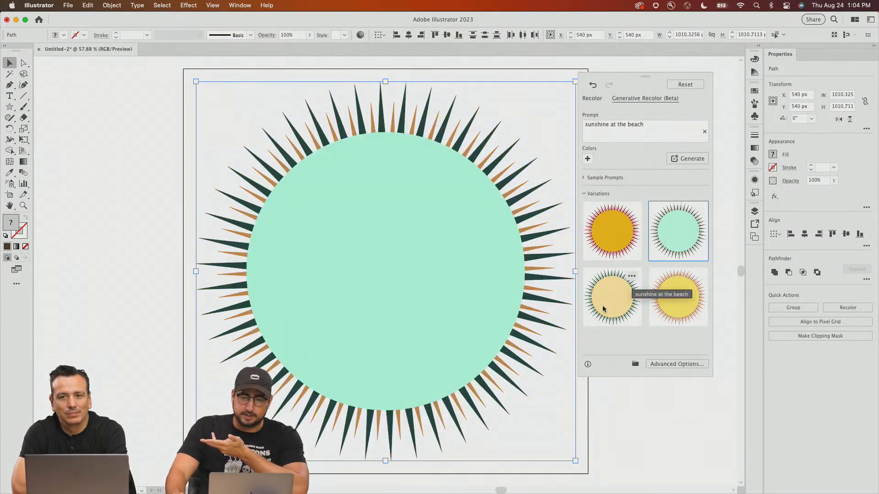
pyautogui.click(604, 301)
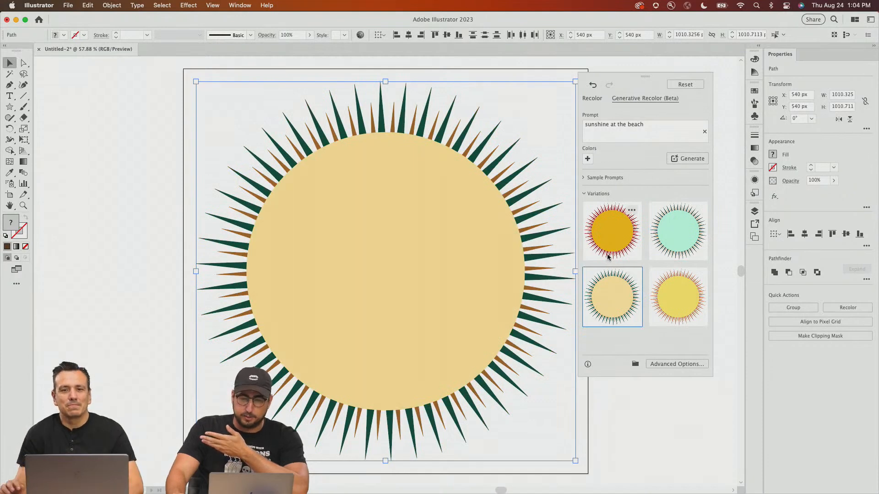
pyautogui.click(610, 237)
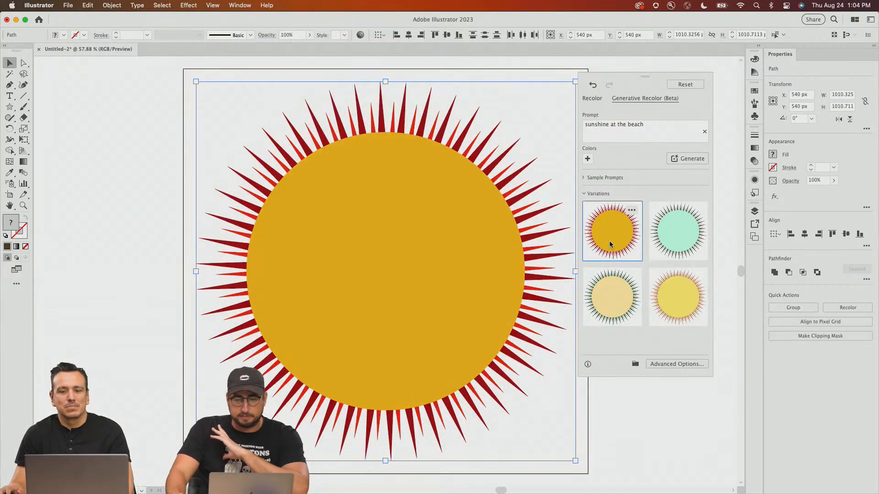
pyautogui.click(674, 287)
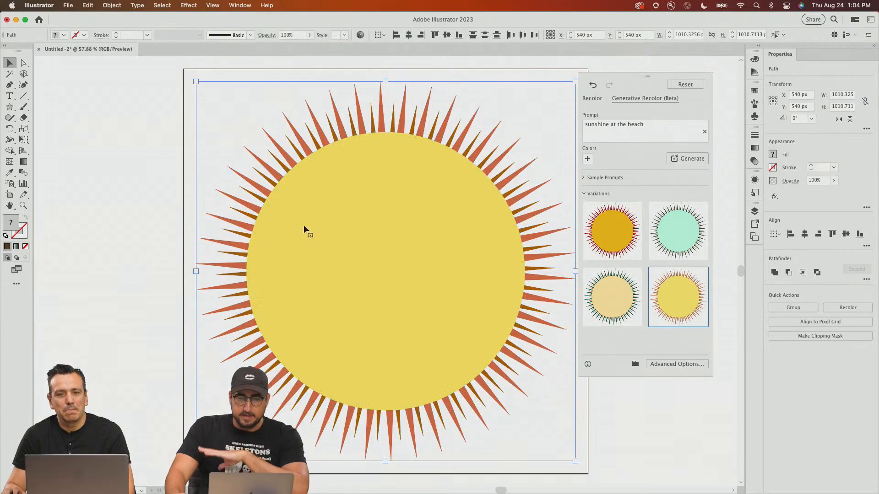
pyautogui.click(122, 135)
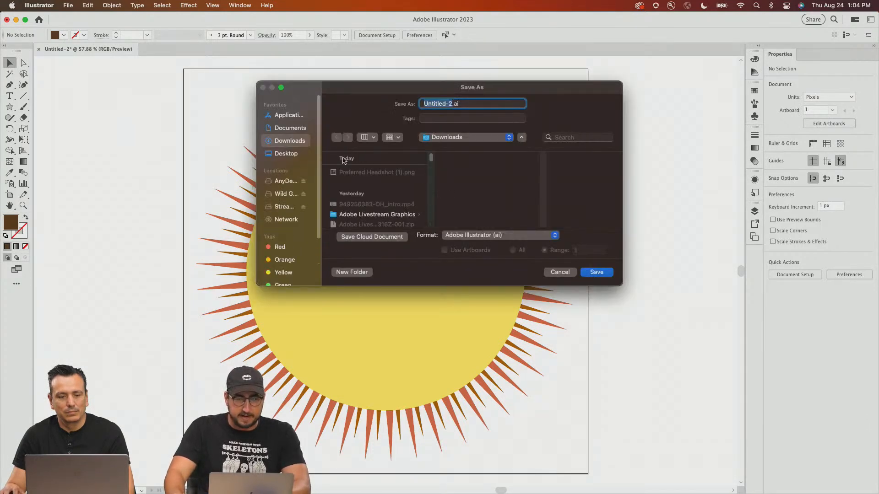
# - Save the artwork as Sun.ai in a new Desktop folder named Stuff, accepting the Illustrator save options
pyautogui.click(286, 154)
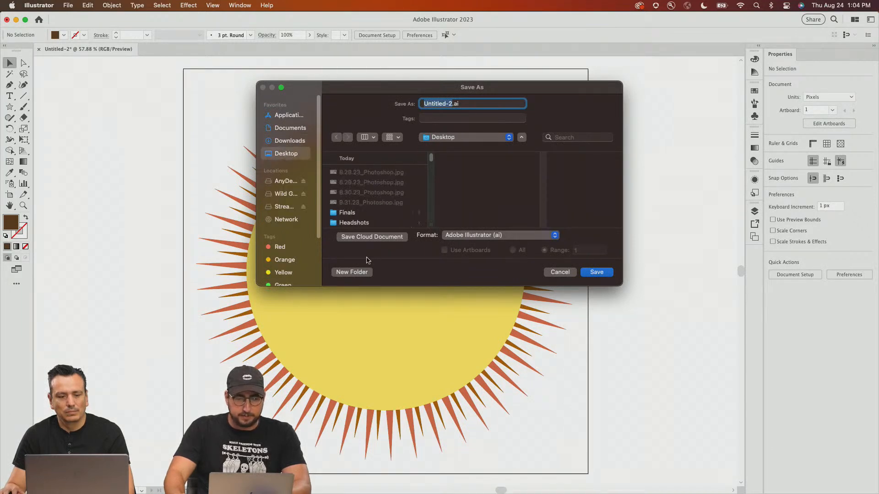
pyautogui.click(362, 273)
pyautogui.write('Stuff')
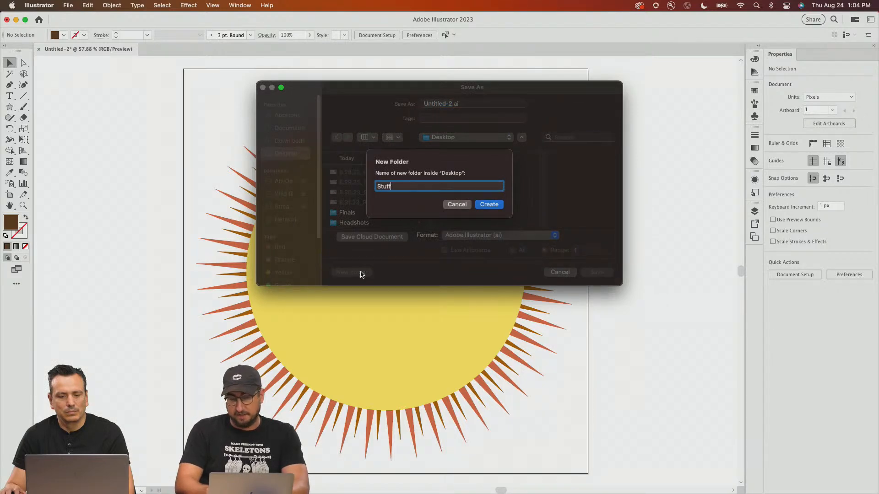
pyautogui.press('Return')
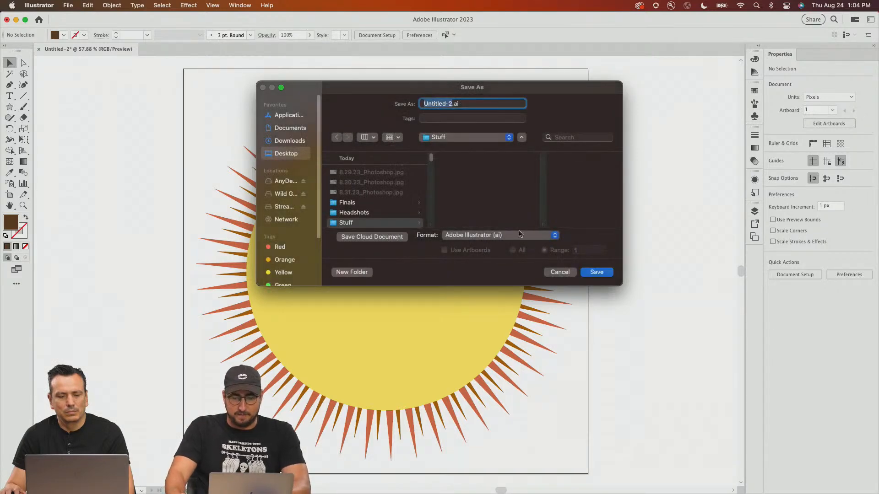
pyautogui.write('Sun')
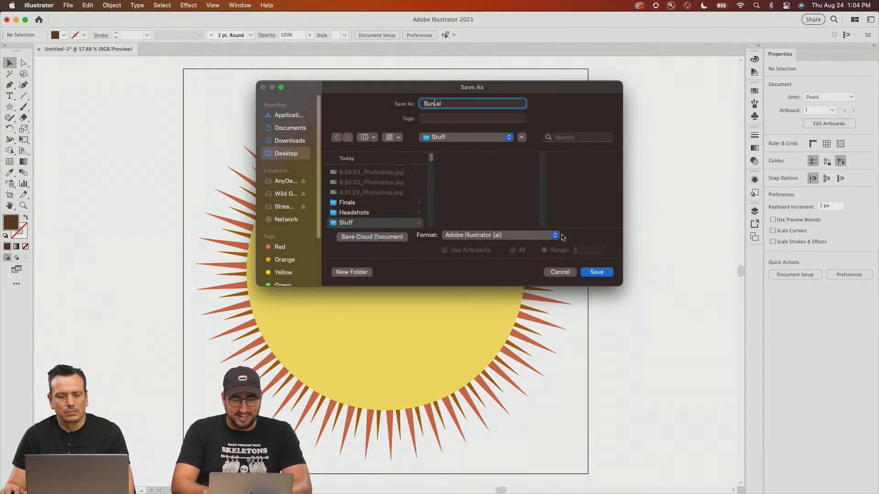
pyautogui.press('Return')
pyautogui.click(544, 385)
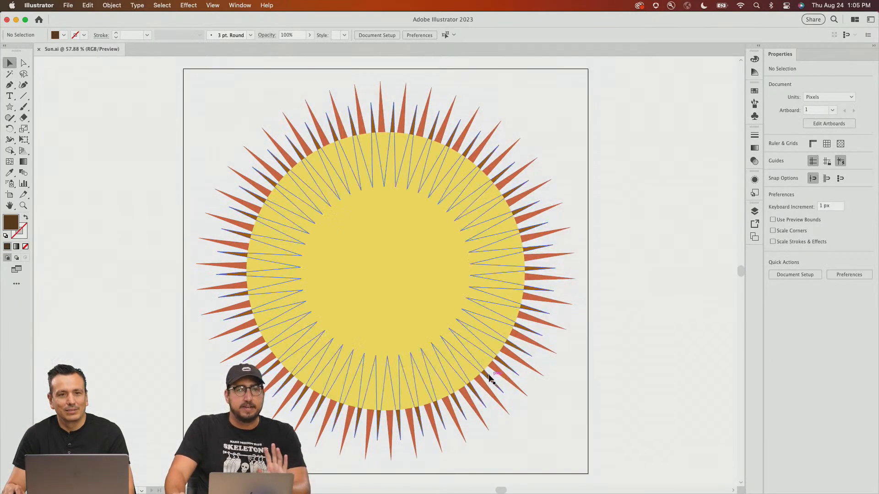
# - Switch to Adobe Express in Chrome, upload Sun.ai from the Stuff folder and open it in the editor
pyautogui.moveTo(364, 489)
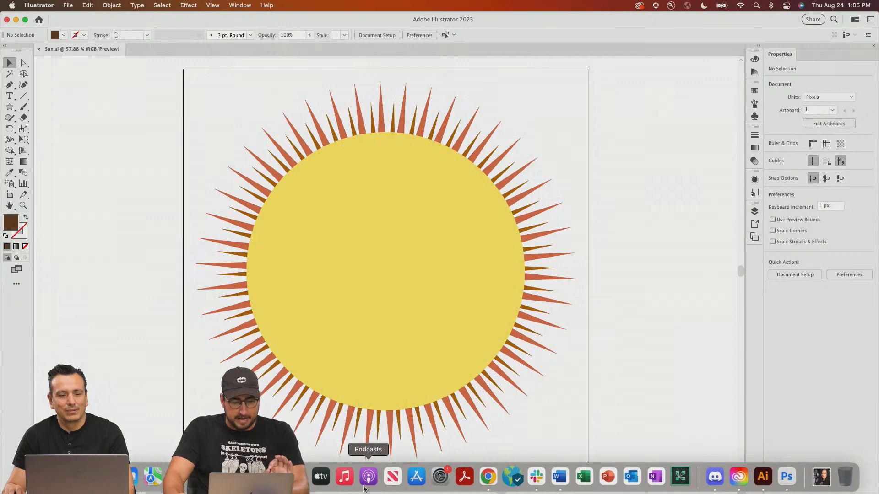
pyautogui.click(488, 478)
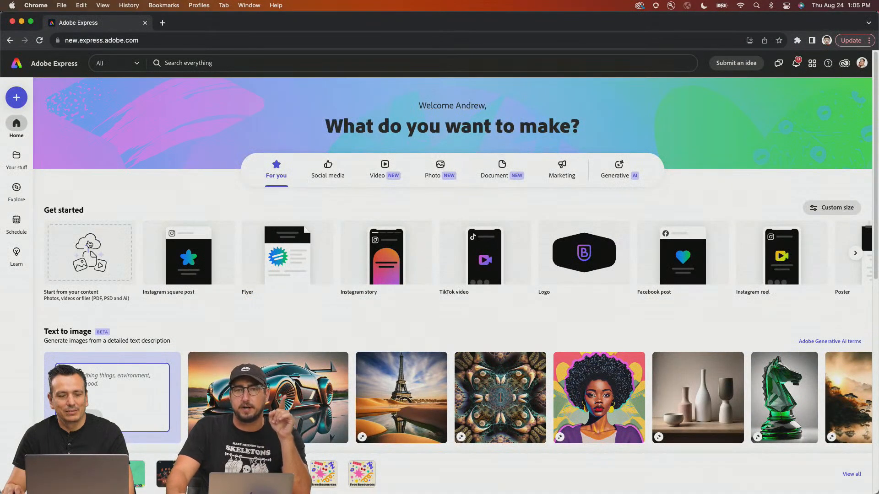
pyautogui.click(89, 244)
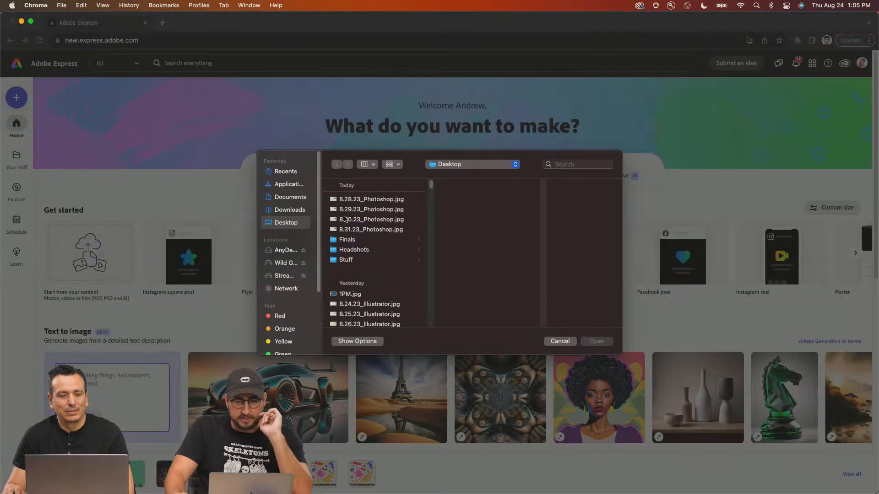
pyautogui.click(351, 260)
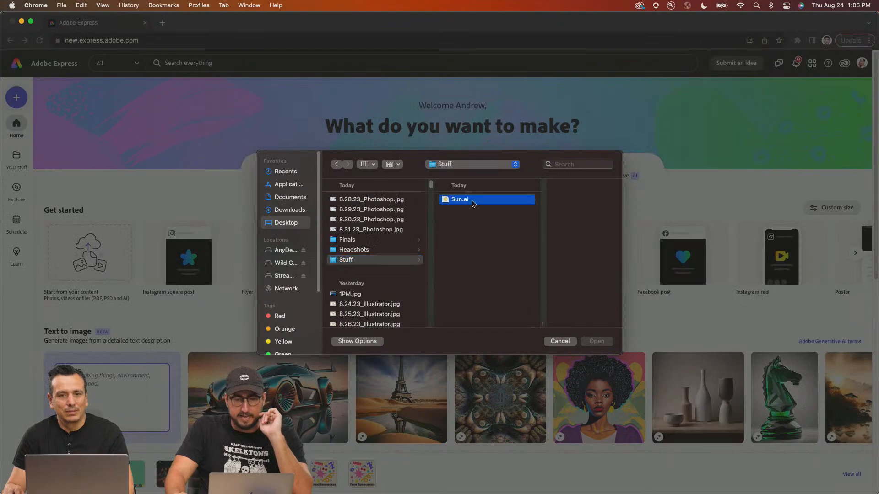
pyautogui.click(474, 204)
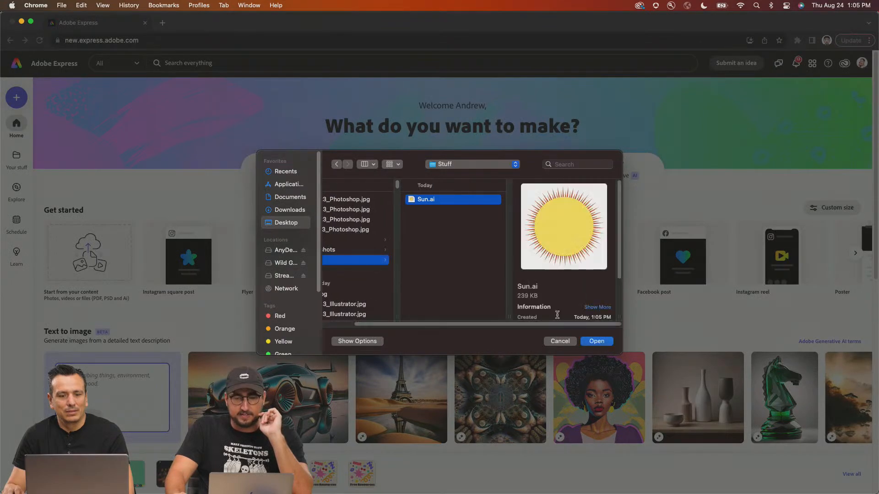
pyautogui.click(597, 342)
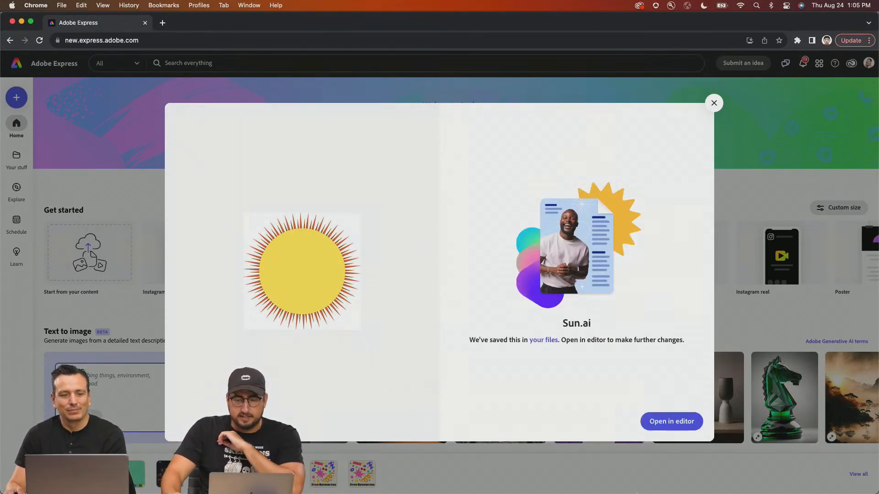
pyautogui.click(669, 421)
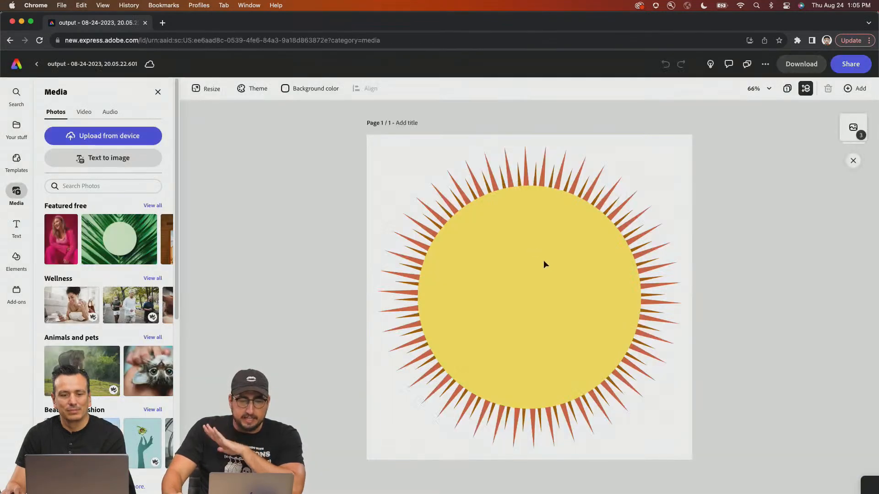
# - Ungroup the imported sun and apply the looping Spin animation to the brown rays
pyautogui.click(535, 253)
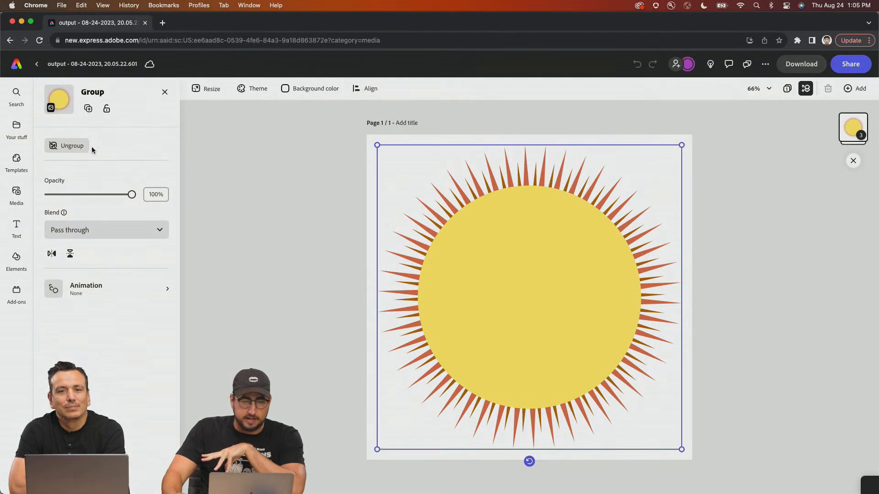
pyautogui.click(67, 146)
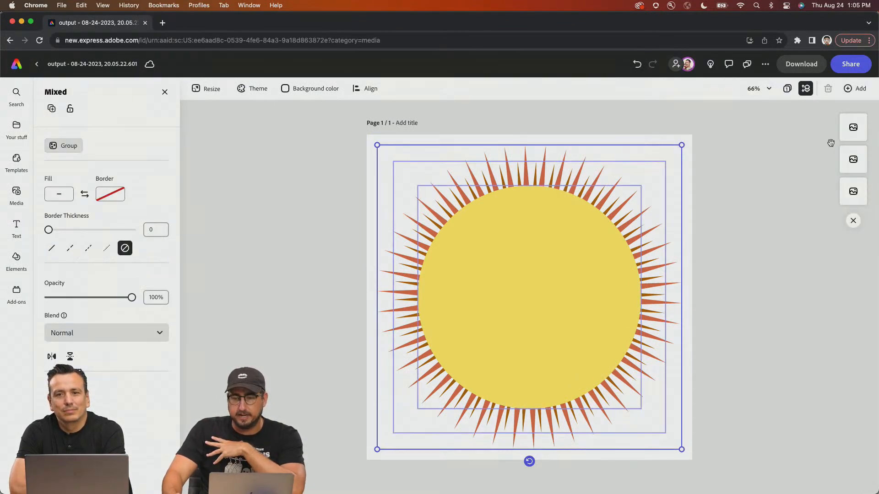
pyautogui.click(852, 188)
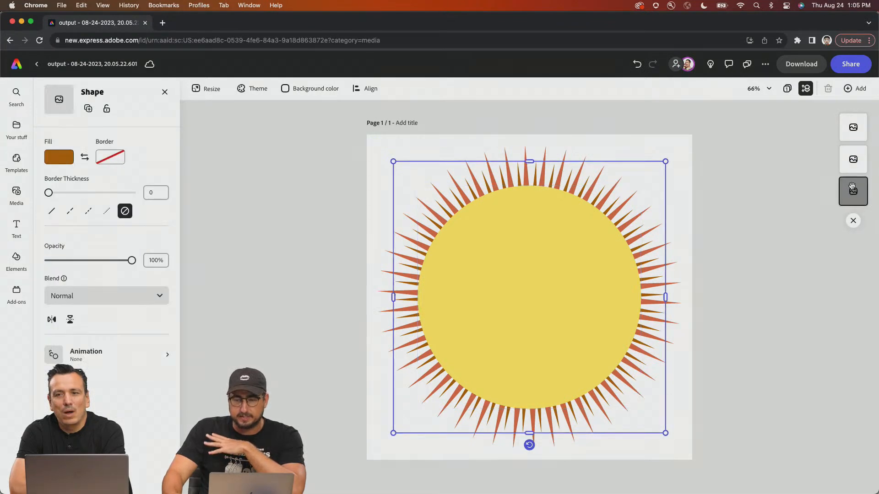
pyautogui.click(90, 358)
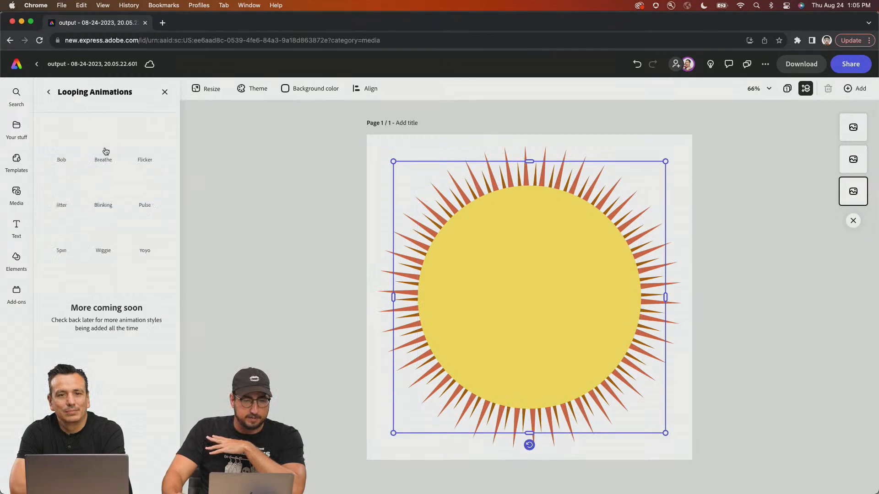
pyautogui.click(114, 227)
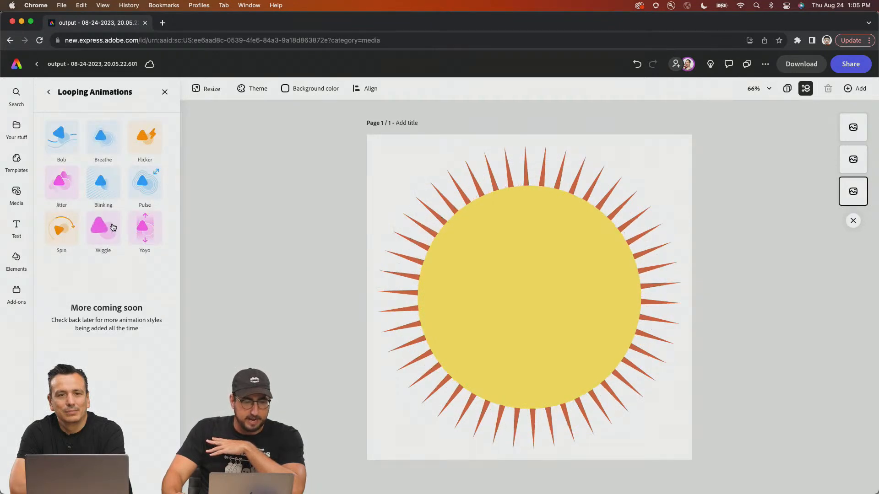
pyautogui.click(60, 230)
# - Apply the looping Spin animation to the coral rays
pyautogui.click(853, 158)
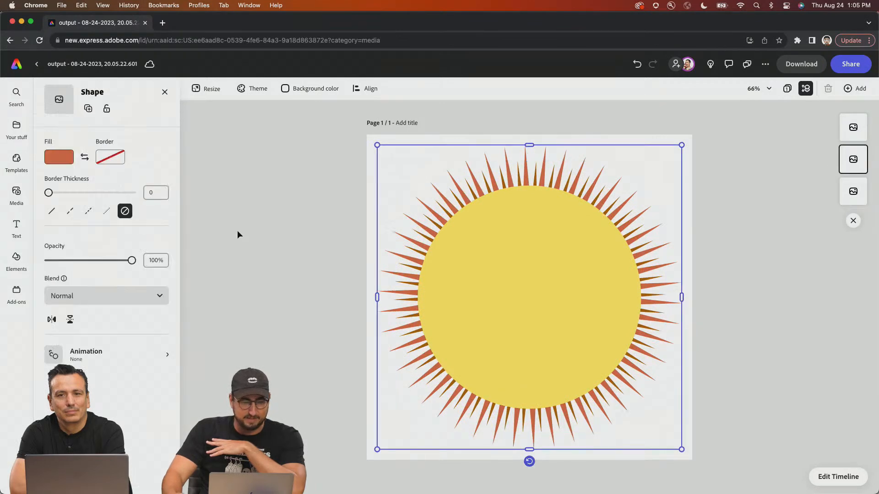
pyautogui.click(87, 355)
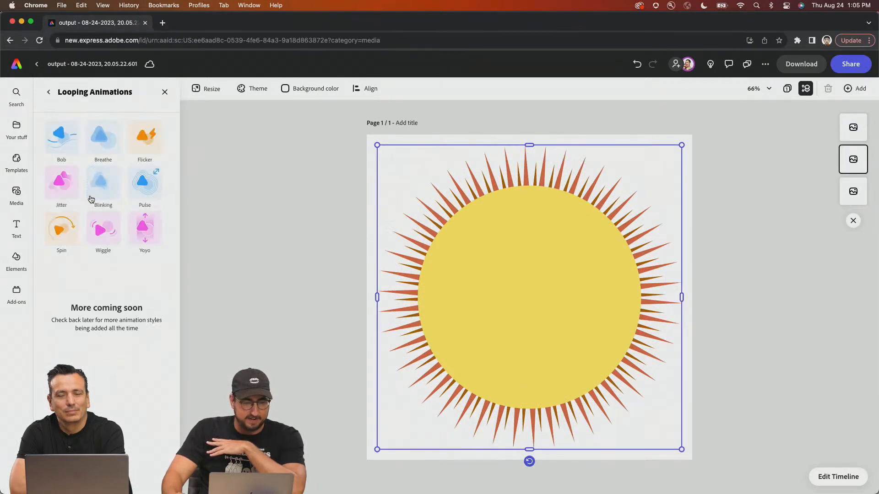
pyautogui.click(61, 229)
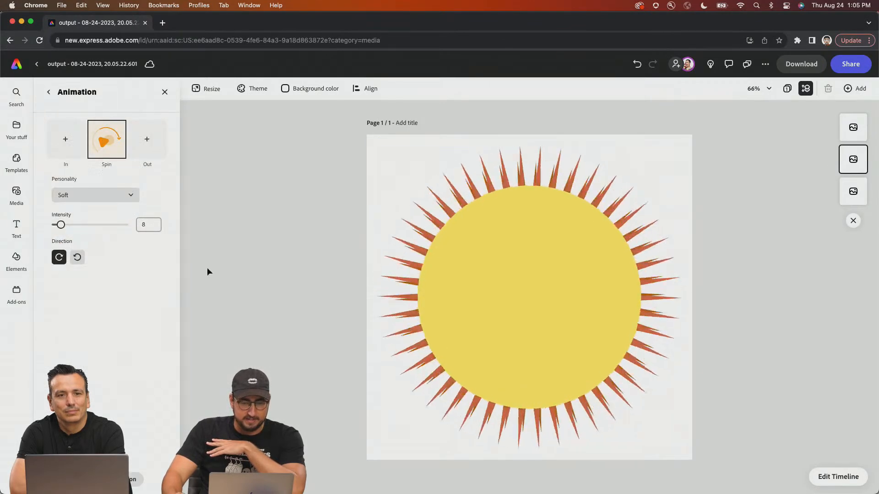
pyautogui.click(238, 412)
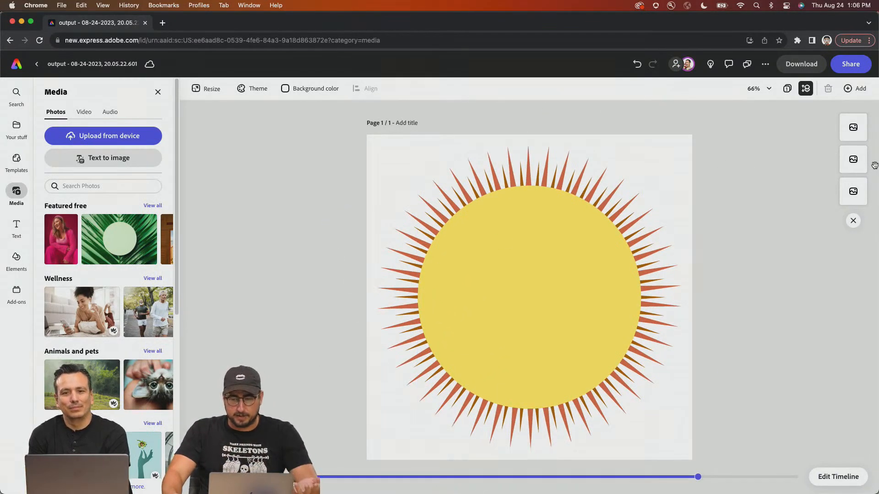
# - Set the coral rays' Spin direction to counterclockwise
pyautogui.click(853, 159)
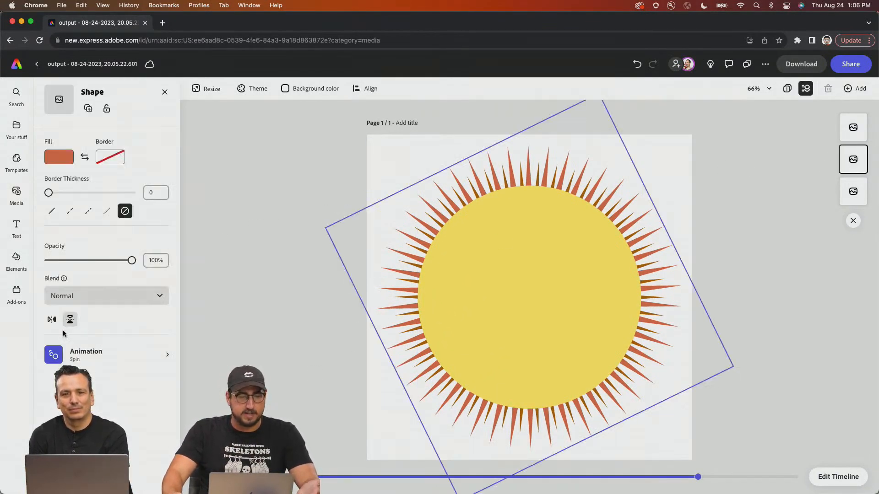
pyautogui.click(102, 358)
pyautogui.click(76, 258)
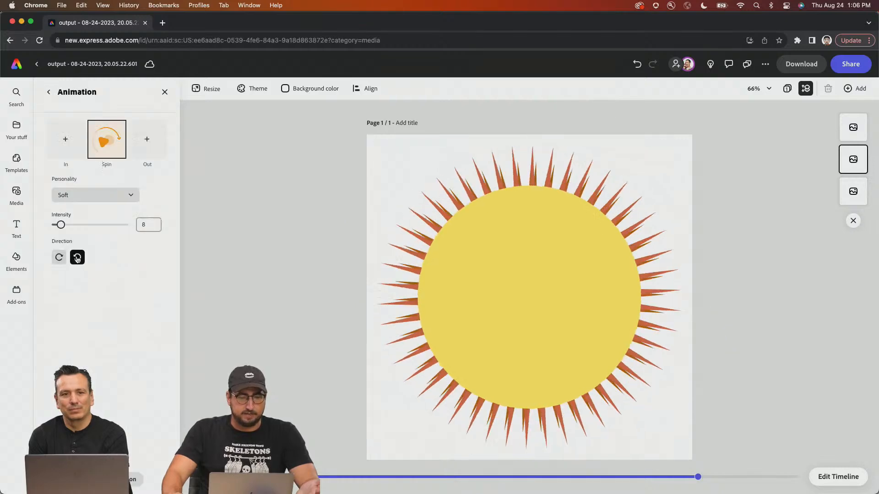
pyautogui.click(190, 431)
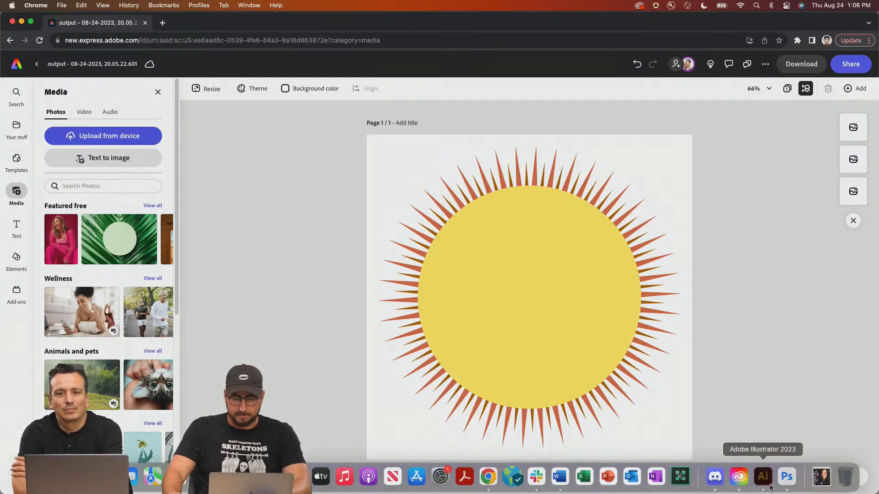
# - Switch to Illustrator and create a new 1080 x 1080 px Web document in RGB color
pyautogui.click(762, 476)
pyautogui.moveTo(164, 104); pyautogui.dragTo(207, 128)
pyautogui.press('super+n')
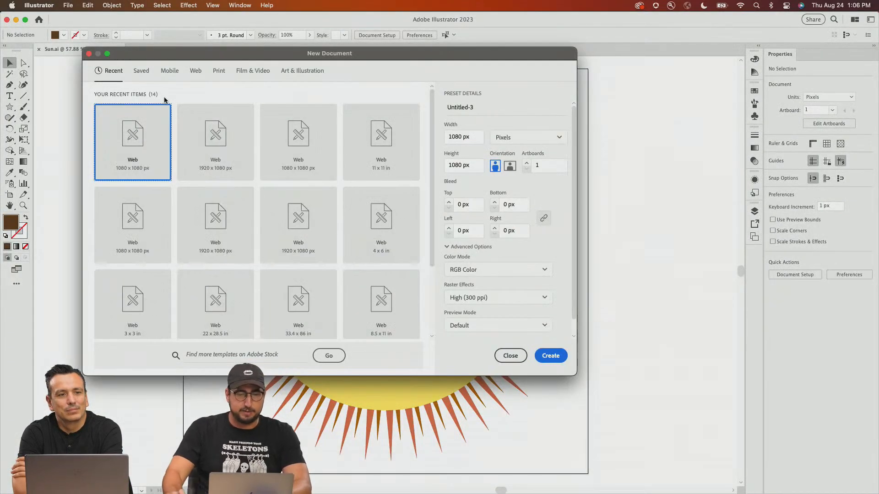
pyautogui.click(545, 352)
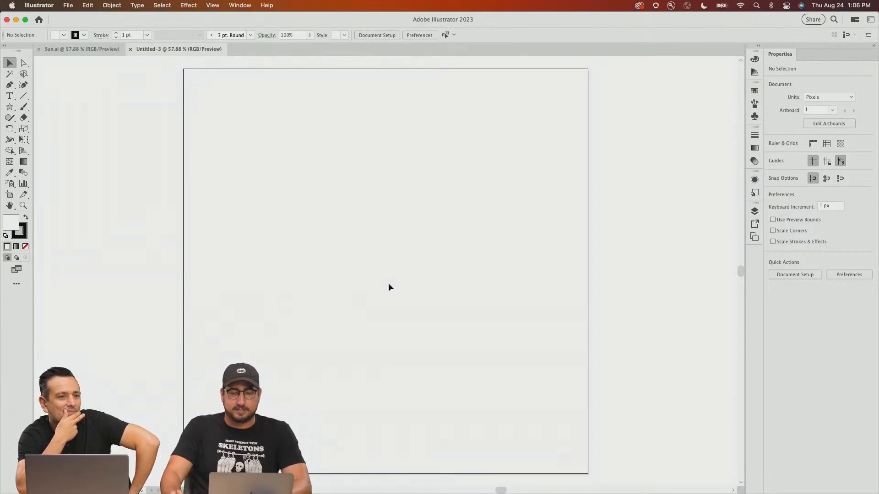
# - Switch back to Chrome and open Adobe Stock's free collection in a new tab
pyautogui.press('super+Tab')
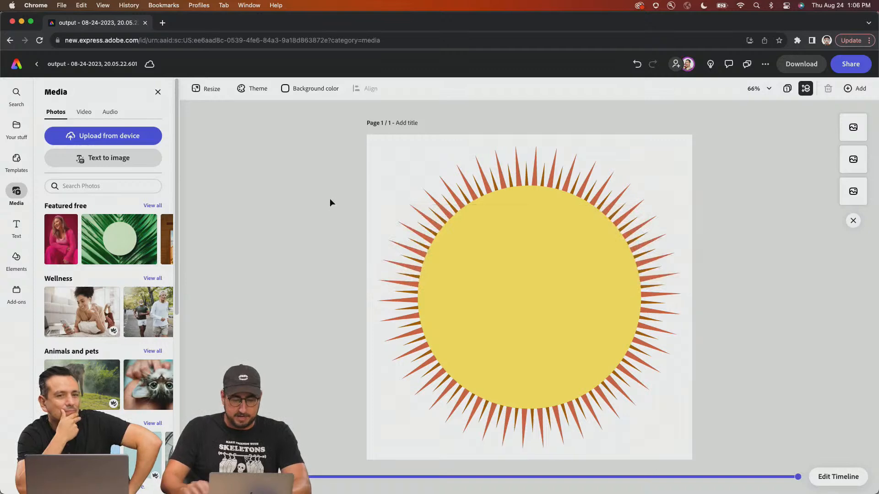
pyautogui.press('super+t')
pyautogui.write('stock')
pyautogui.press('Return')
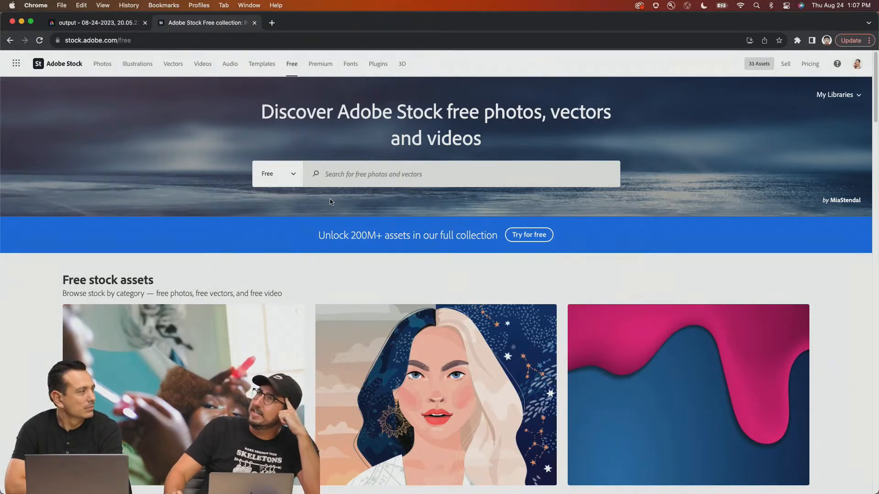
# - Search the free Adobe Stock collection for "soccer ball"
pyautogui.click(352, 171)
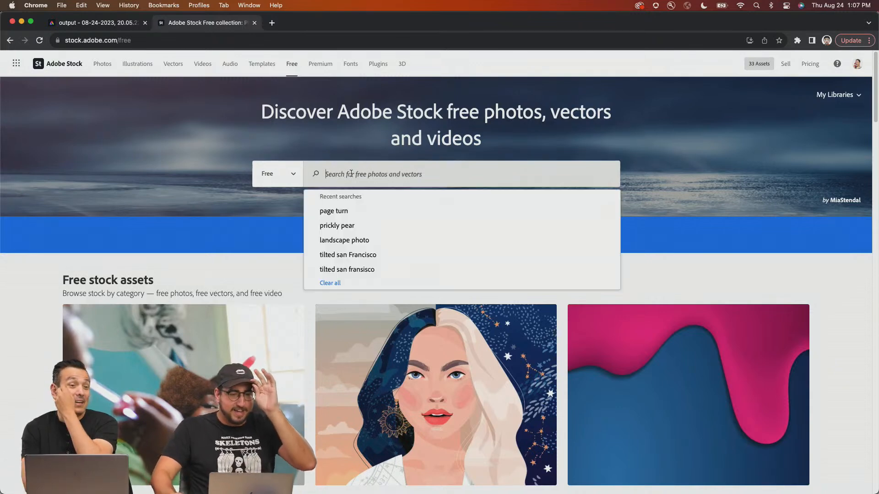
pyautogui.write('socc')
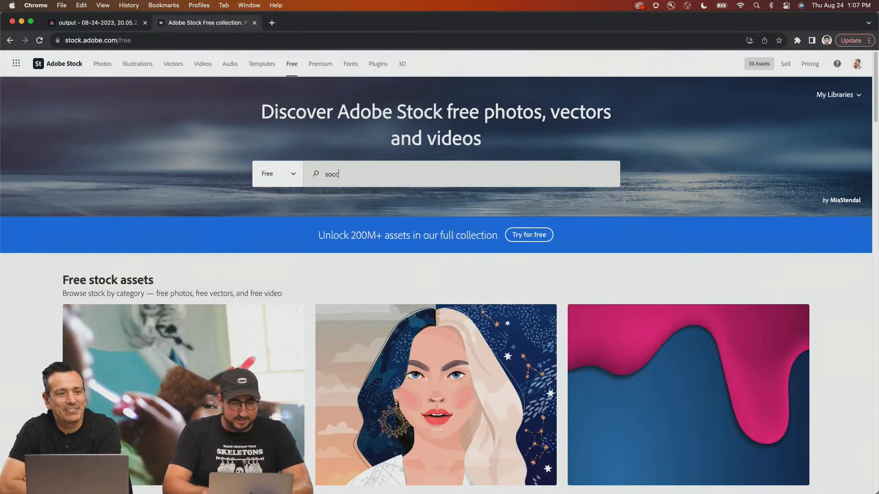
pyautogui.write('er')
pyautogui.press('Return')
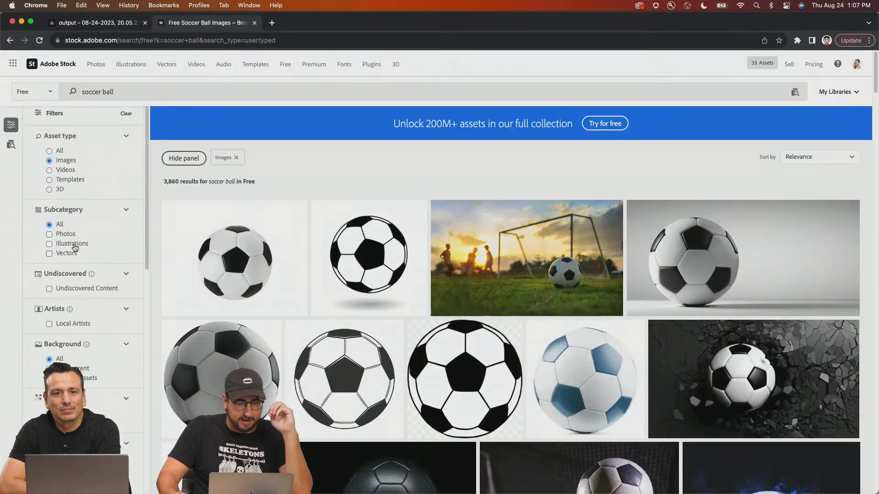
# - Try the Illustrations subcategory on the soccer ball results, and filter them by Vectors instead
pyautogui.click(73, 244)
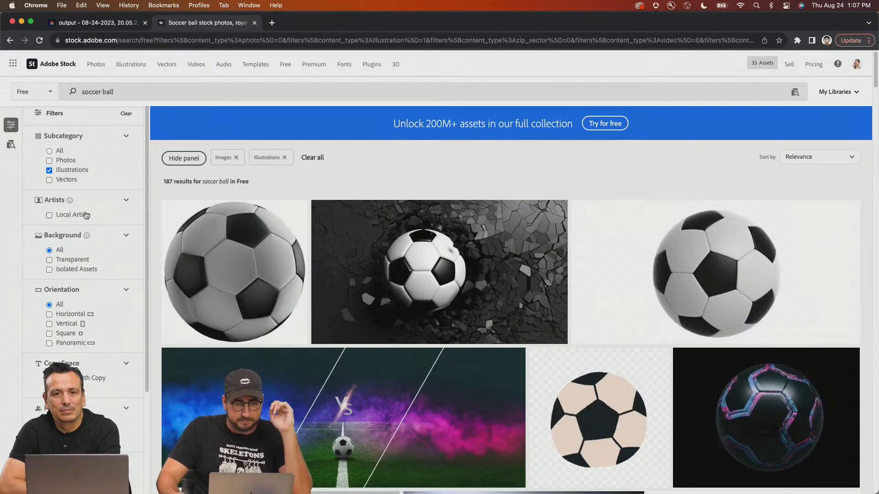
pyautogui.click(50, 171)
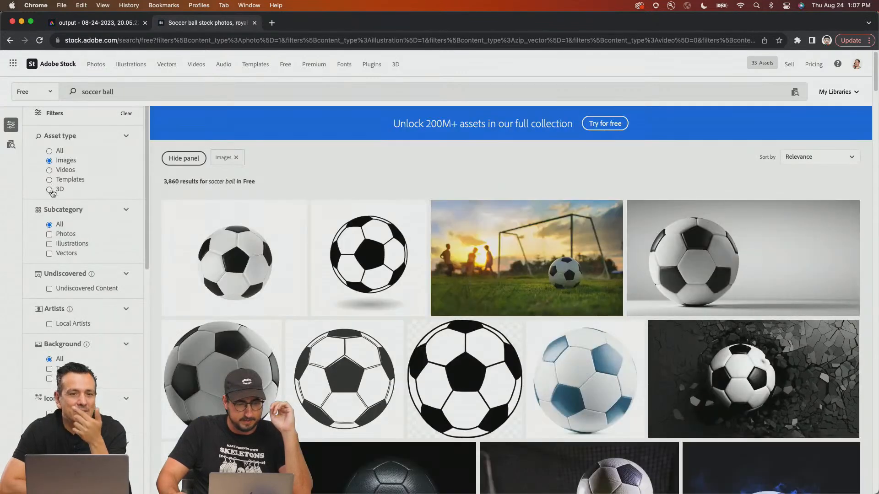
pyautogui.click(61, 255)
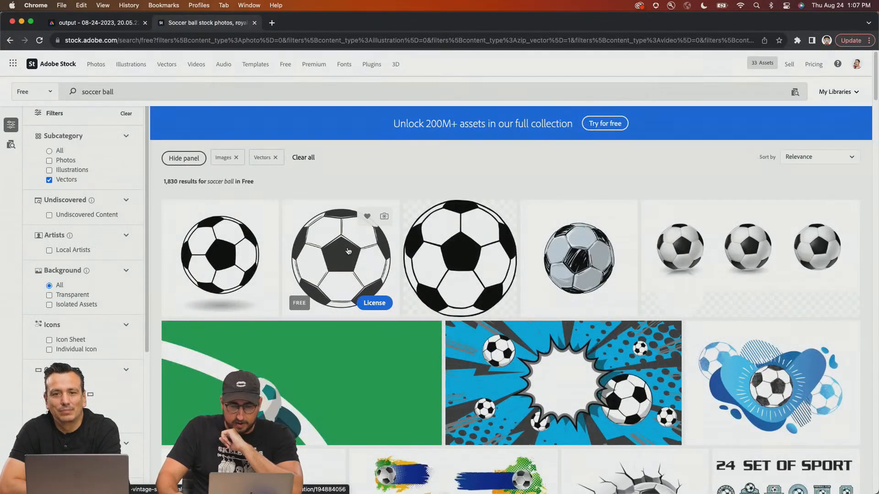
pyautogui.scroll(-1, 348, 252)
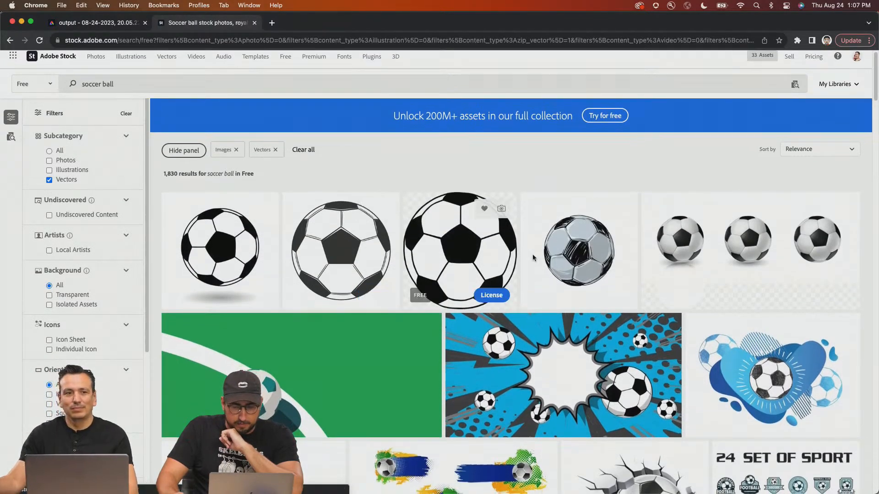
# - License the free vector showing three realistic soccer balls and download it as Vector (AI/EPS/SVG)
pyautogui.scroll(-5, 577, 206)
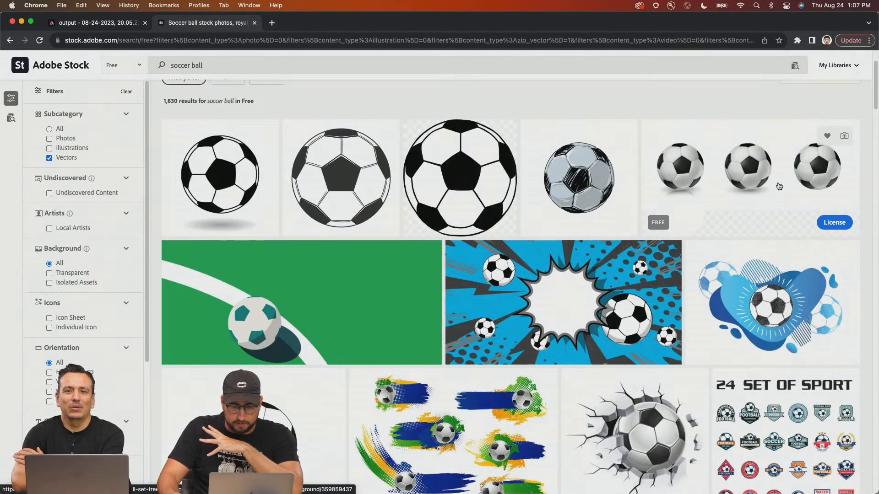
pyautogui.scroll(-3, 779, 186)
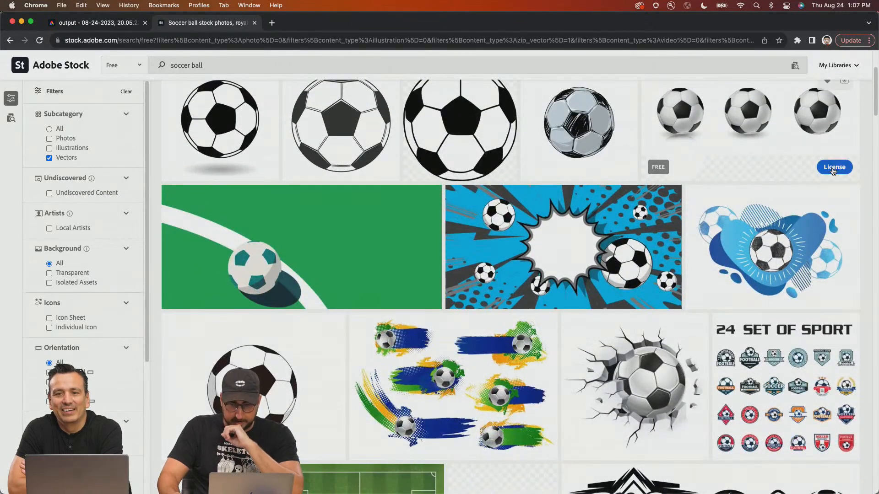
pyautogui.click(830, 167)
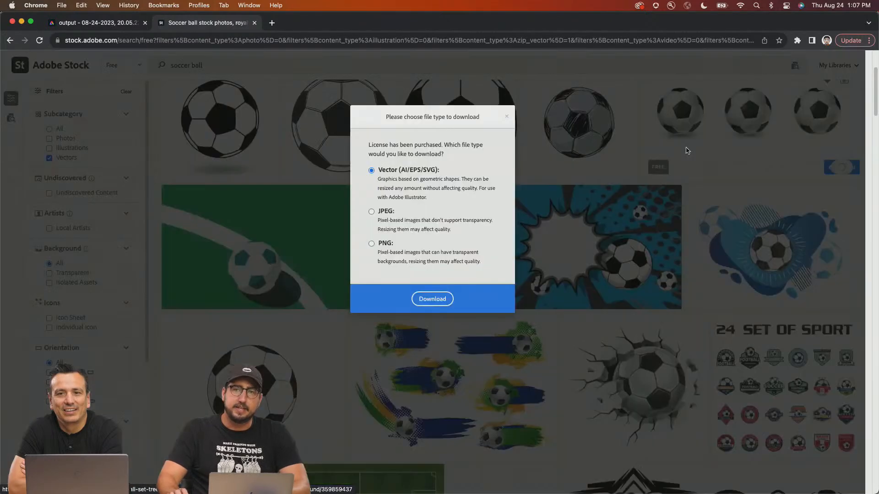
pyautogui.click(430, 298)
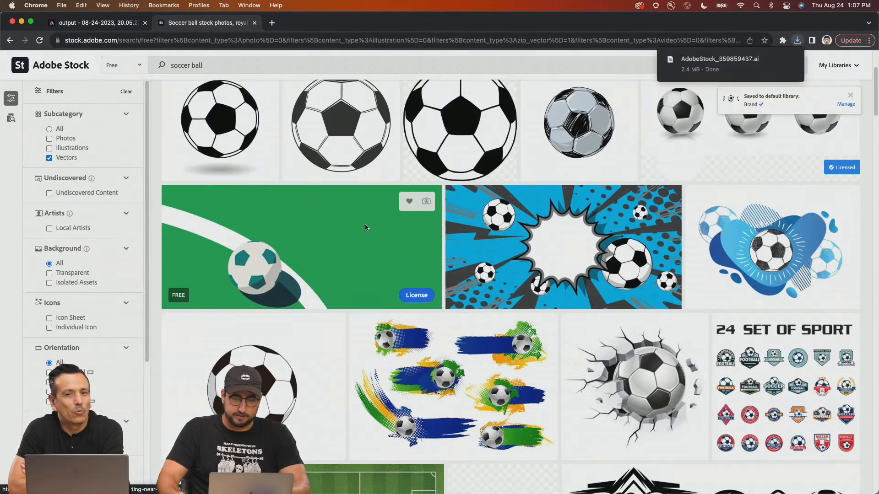
# - Switch to Illustrator and open AdobeStock_359859437.ai from the Downloads folder on the computer
pyautogui.moveTo(366, 485)
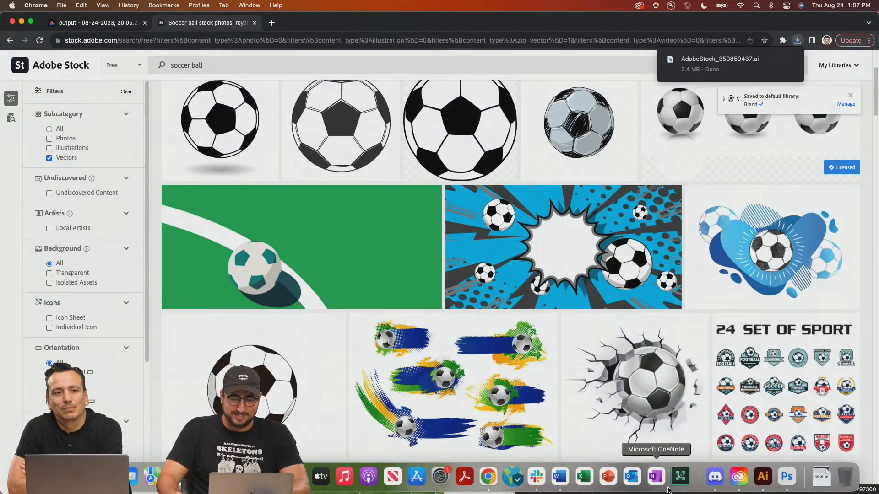
pyautogui.click(766, 480)
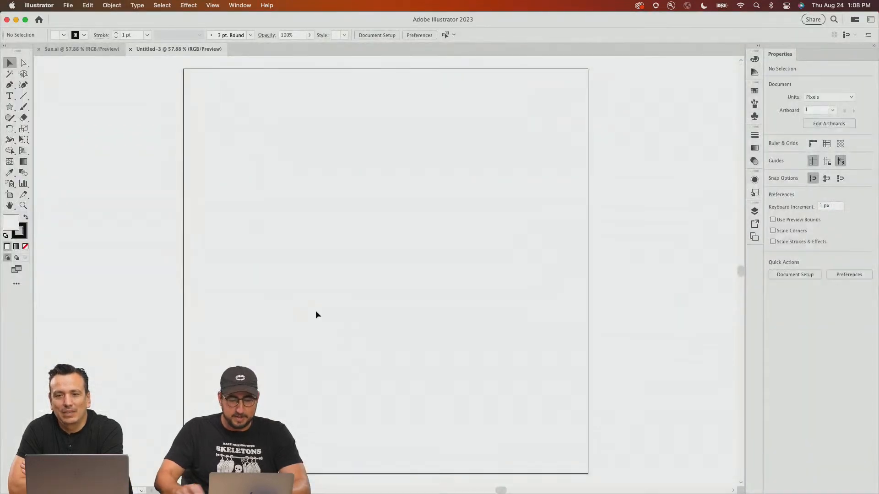
pyautogui.press('super+o')
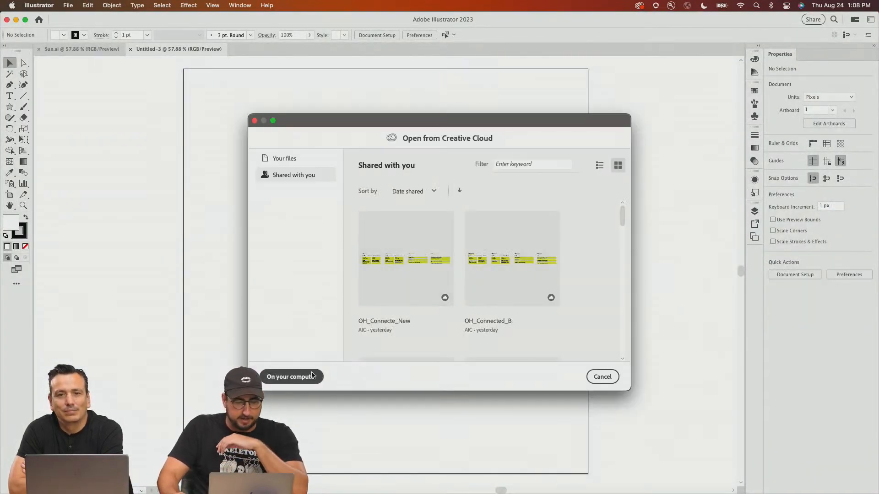
pyautogui.click(298, 376)
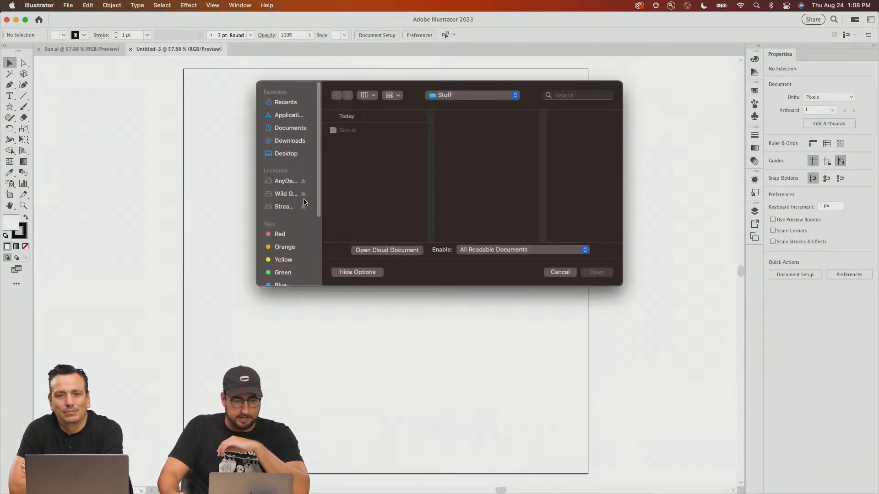
pyautogui.click(287, 142)
pyautogui.click(595, 273)
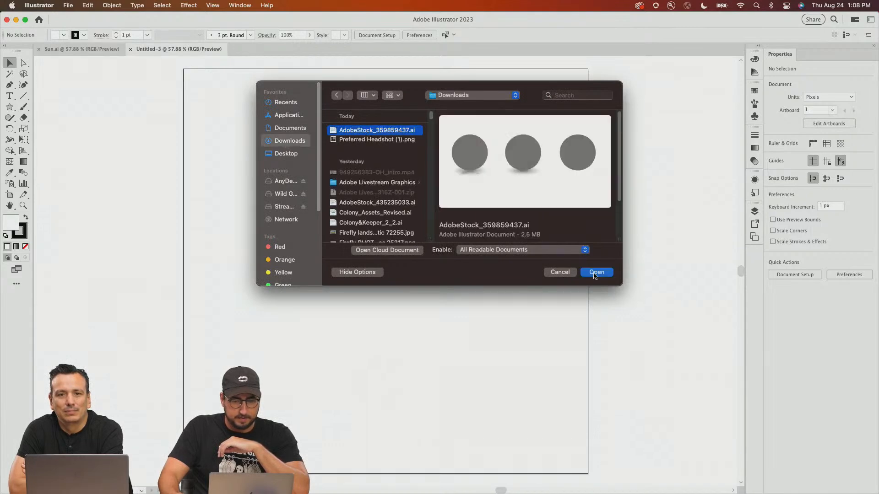
# - Copy the leftmost soccer ball from the stock file and paste it into the Untitled-3 document
pyautogui.click(316, 335)
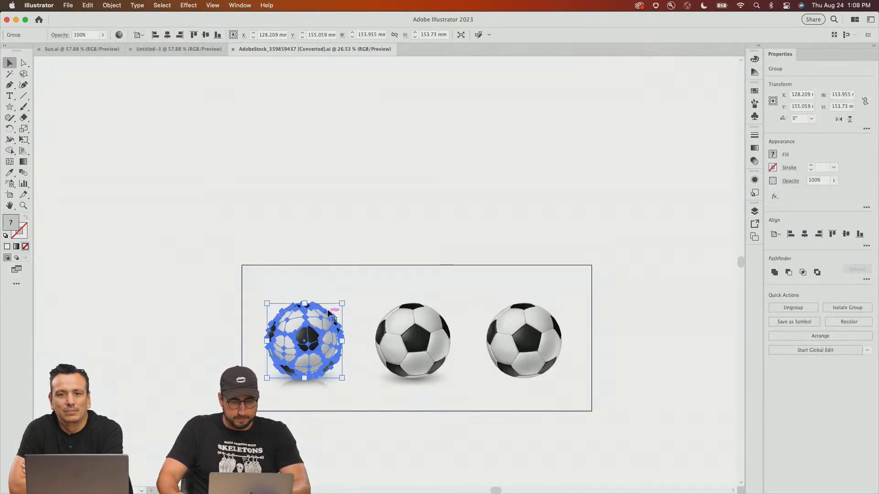
pyautogui.press('super+equal')
pyautogui.press('super+equal')
pyautogui.press('super+equal')
pyautogui.moveTo(258, 201); pyautogui.dragTo(78, 103)
pyautogui.hscroll(-8, 385, 229)
pyautogui.scroll(3, 385, 229)
pyautogui.click(177, 51)
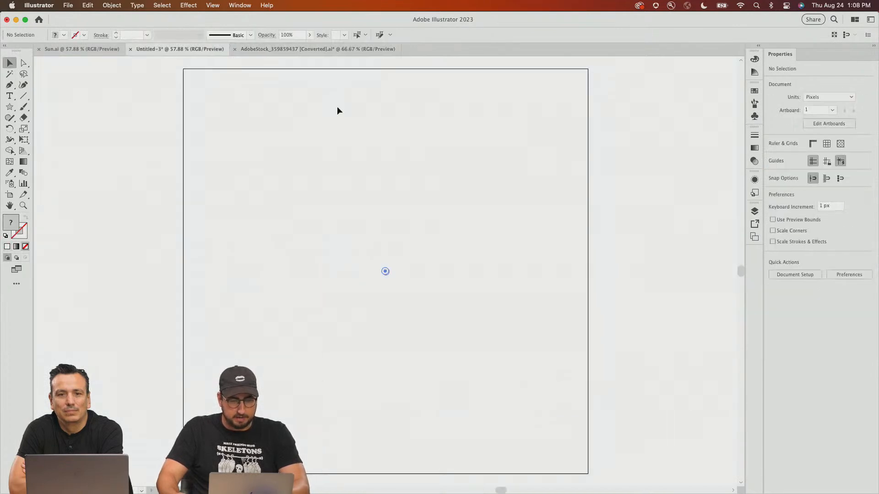
pyautogui.press('super+v')
# - Scale the pasted soccer ball up from its center to about 926 x 925 px and deselect it
pyautogui.press('s')
pyautogui.moveTo(467, 181); pyautogui.dragTo(545, 92)
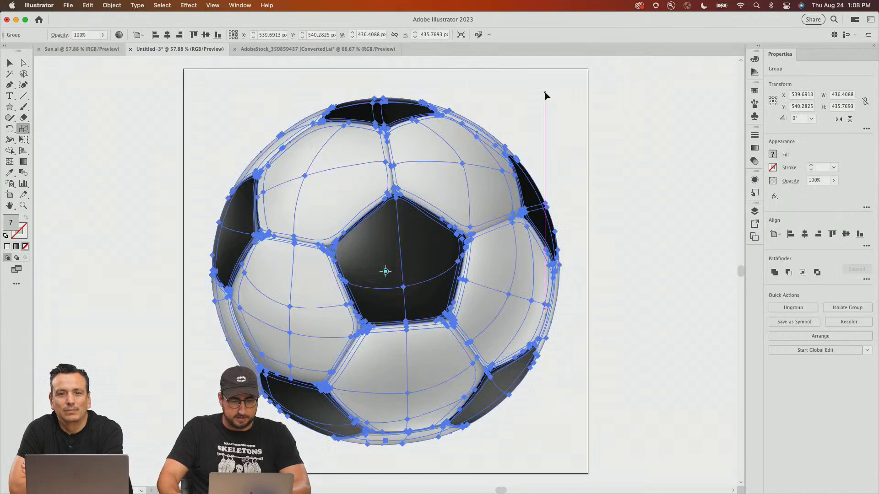
pyautogui.press('v')
pyautogui.click(620, 141)
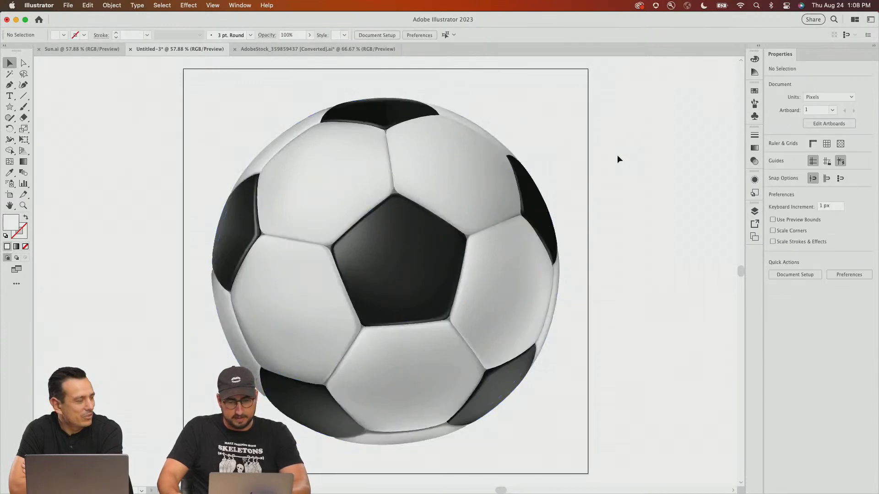
# - Select the ball and save the document as SoccerBall.ai in Downloads, accepting the default Illustrator options
pyautogui.click(373, 187)
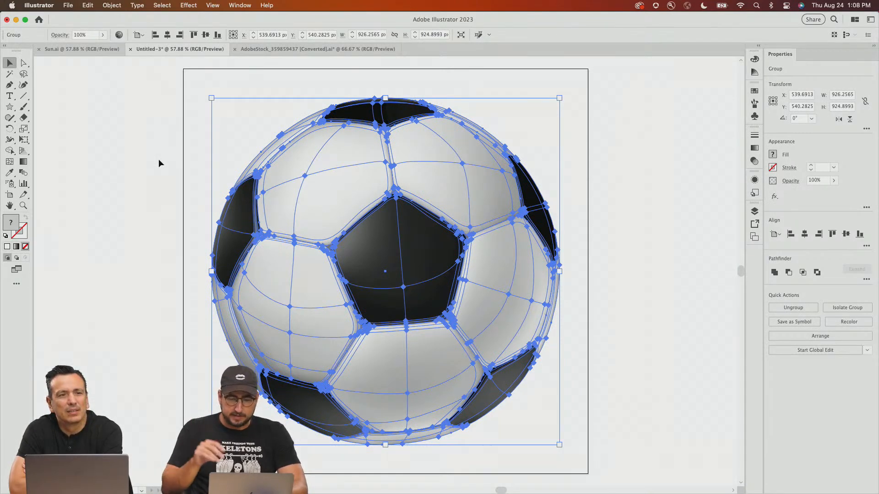
pyautogui.press('super+shift+s')
pyautogui.write('SoccerBall.ai')
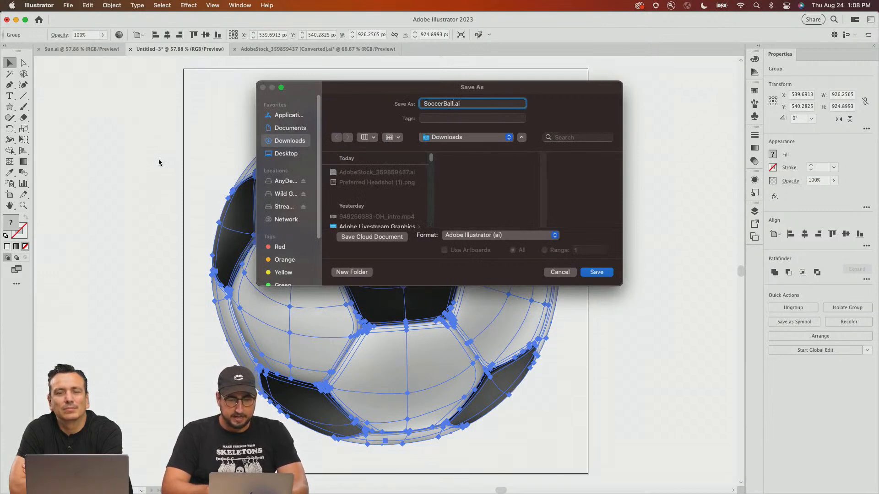
pyautogui.press('Return')
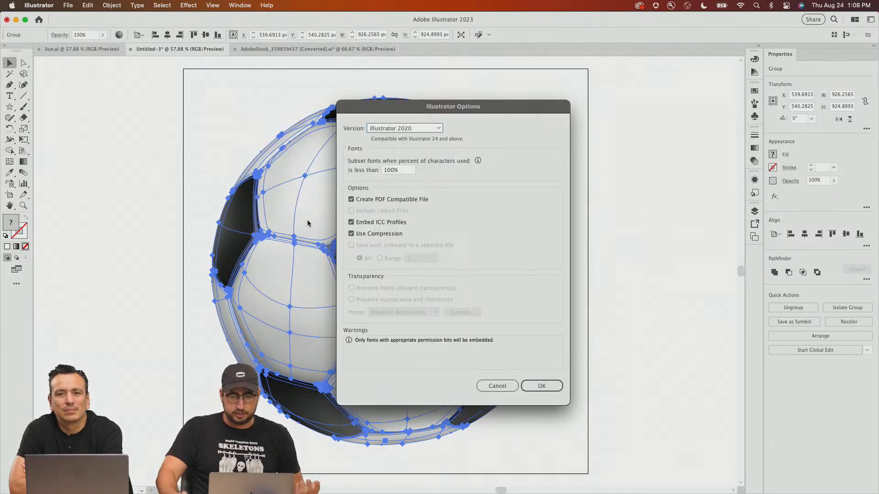
pyautogui.click(545, 387)
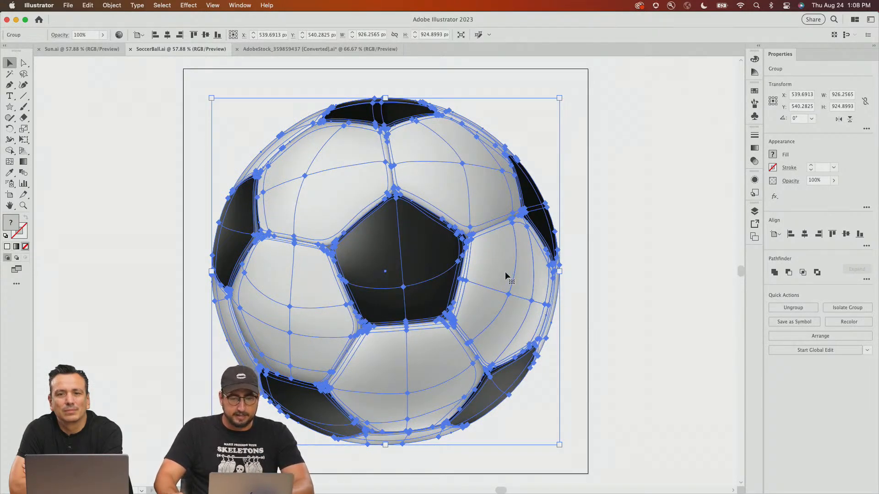
# - Switch to Chrome and return from the sun project to the Adobe Express home page
pyautogui.press('super+Tab')
pyautogui.click(112, 25)
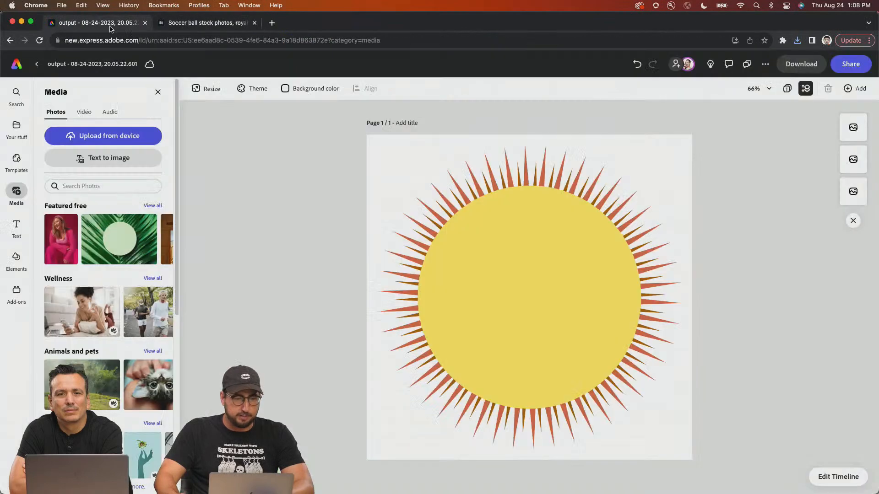
pyautogui.click(17, 66)
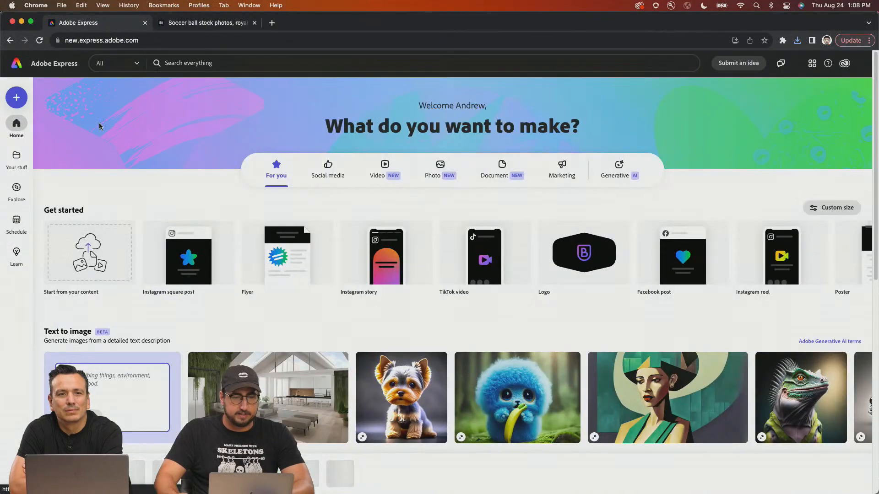
# - Switch back to Illustrator and add the selected soccer ball to the Brand library
pyautogui.press('super+Tab')
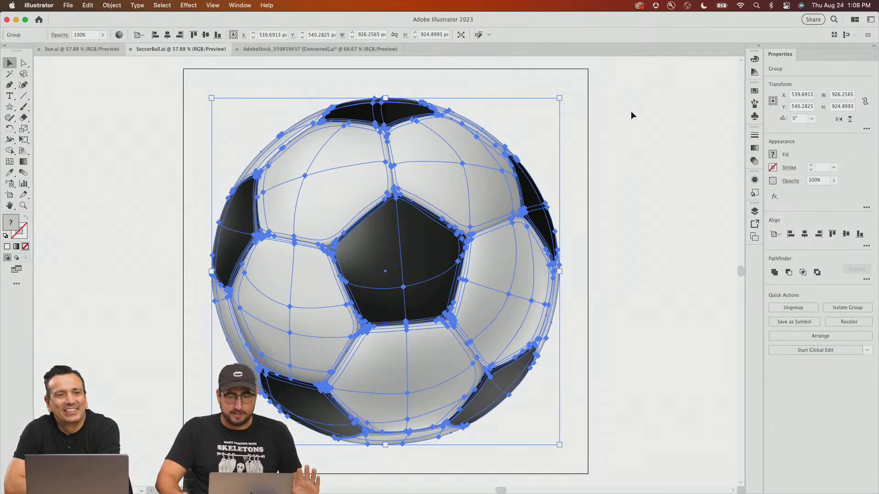
pyautogui.click(230, 5)
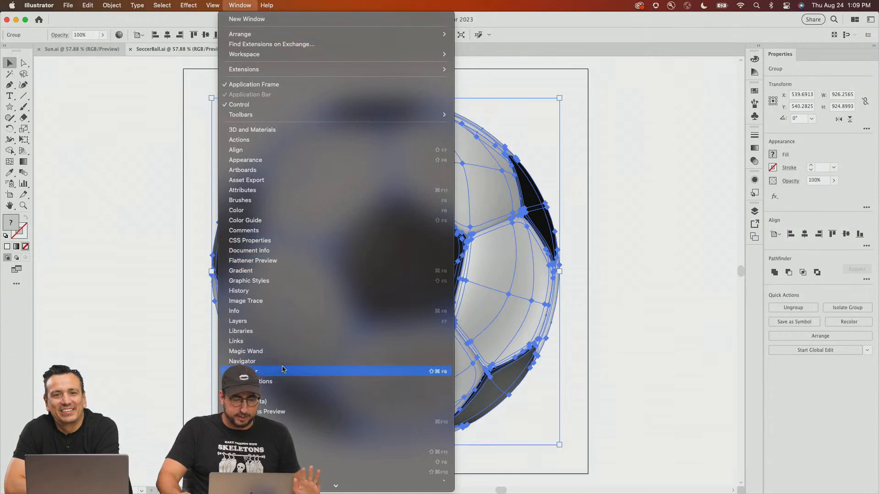
pyautogui.click(269, 332)
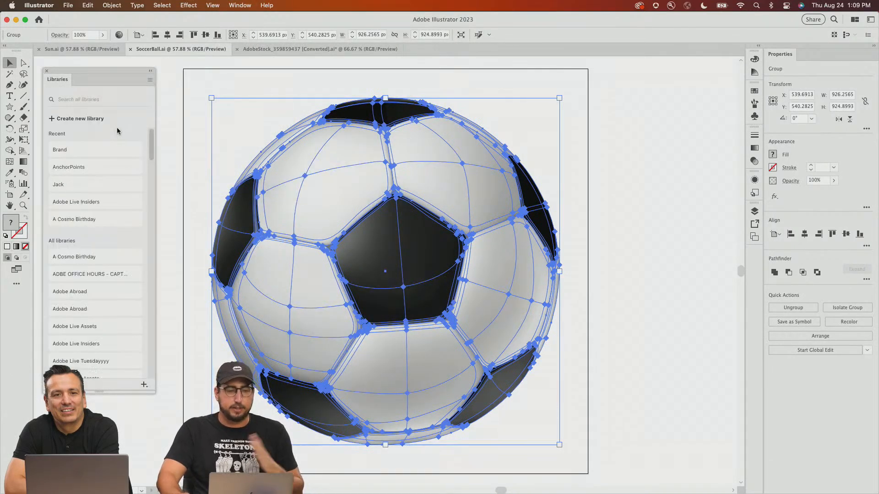
pyautogui.click(82, 151)
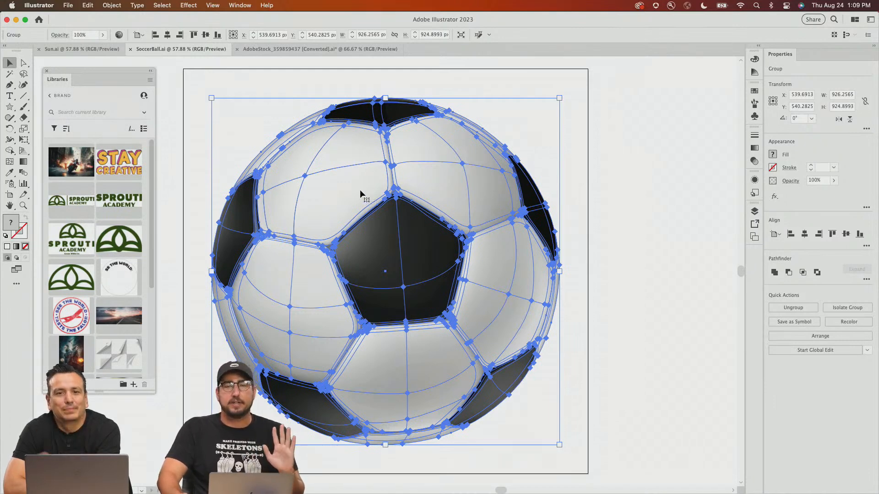
pyautogui.moveTo(364, 179); pyautogui.dragTo(54, 158)
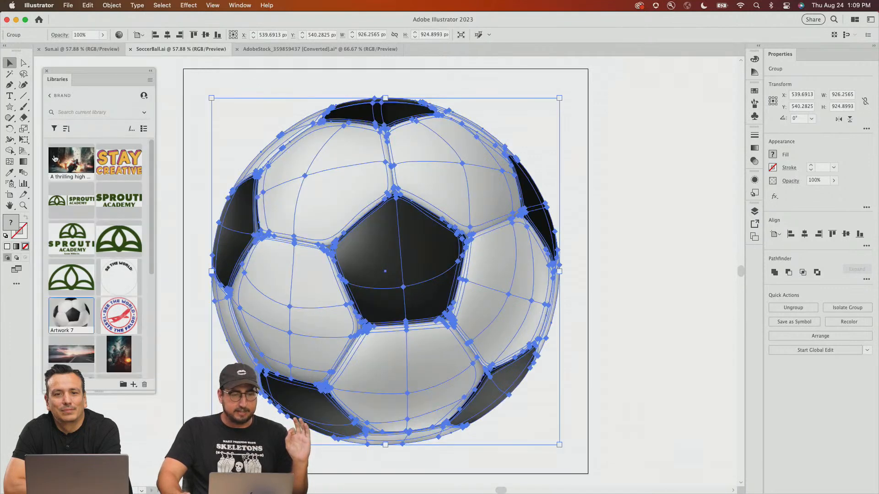
# - Rename the new soccer ball graphic in the Brand library and deselect the ball on the artboard
pyautogui.scroll(-5, 86, 163)
pyautogui.scroll(5, 125, 268)
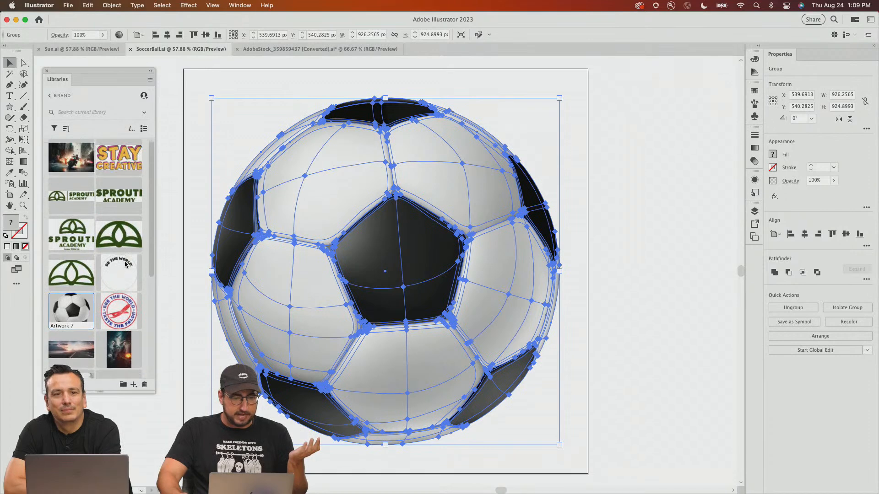
pyautogui.doubleClick(69, 326)
pyautogui.write('Co')
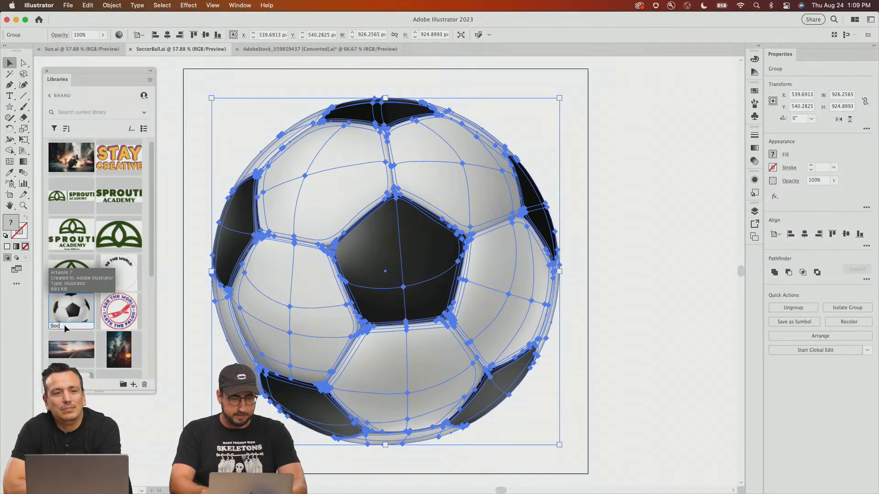
pyautogui.press('Return')
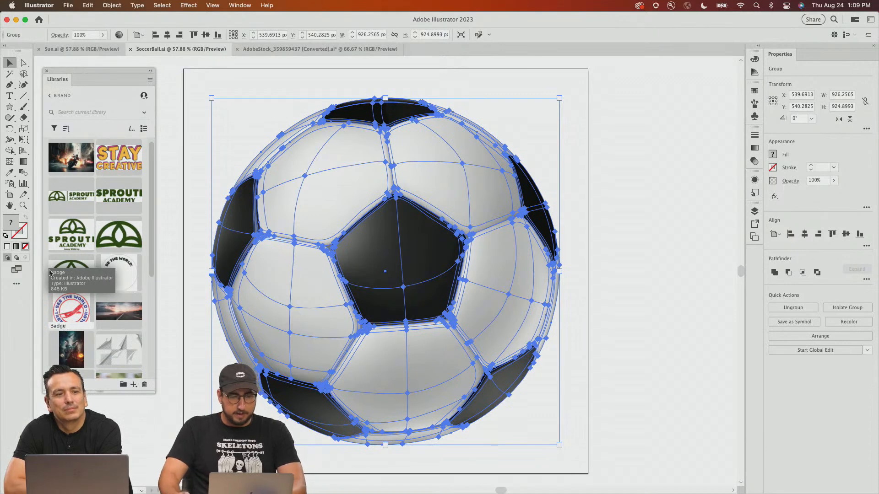
pyautogui.click(197, 163)
# - Switch to Adobe Express in Chrome and create a blank 1080 x 1080 px Facebook post from scratch
pyautogui.press('super+Tab')
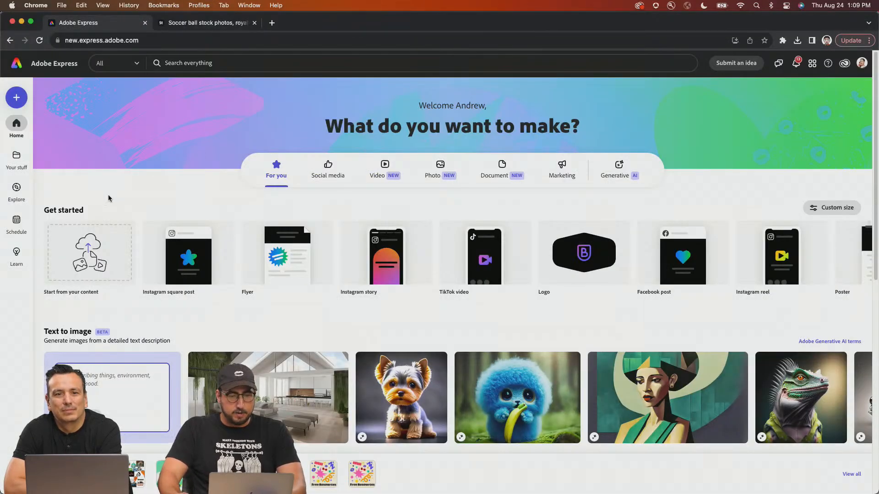
pyautogui.moveTo(459, 244)
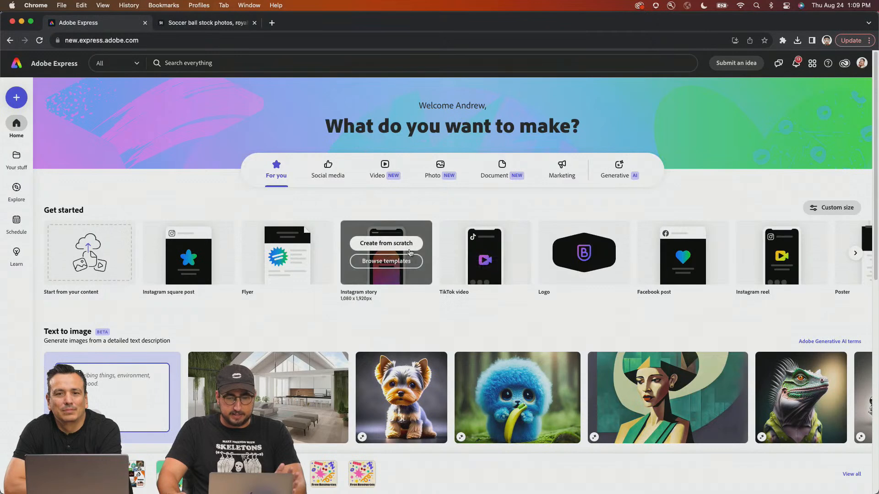
pyautogui.moveTo(690, 256)
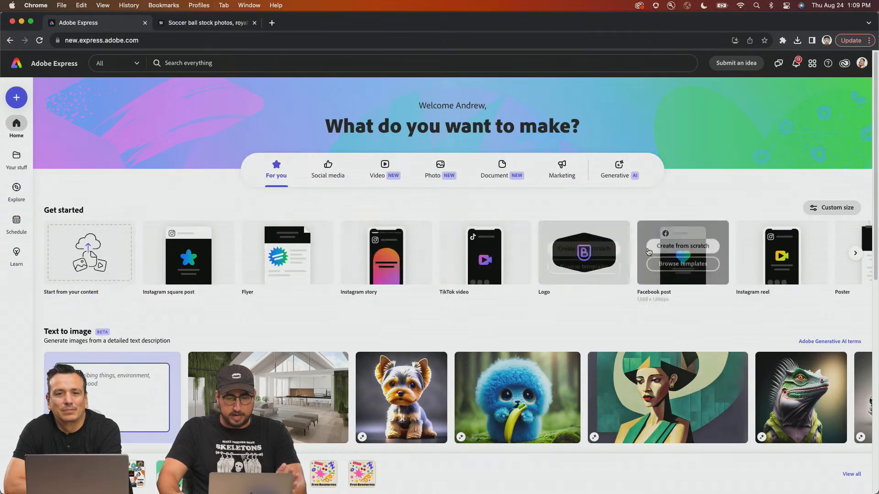
pyautogui.click(682, 243)
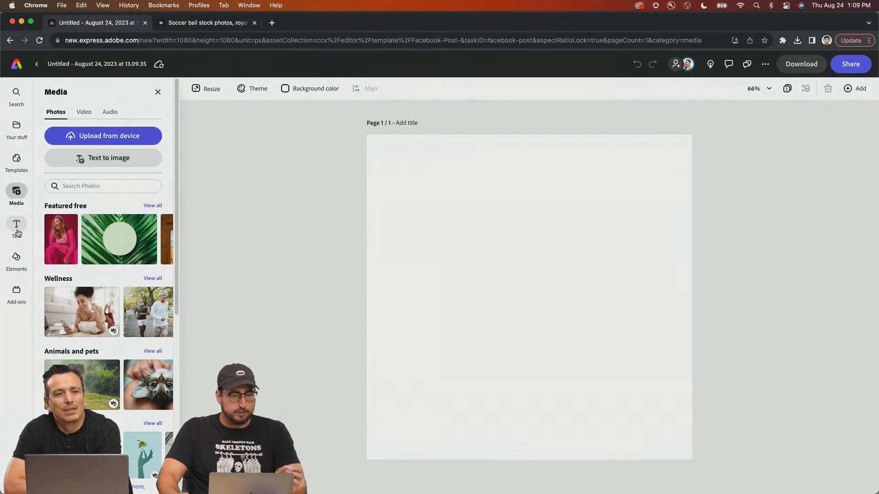
# - Search your own brands and libraries for "bran"
pyautogui.click(16, 126)
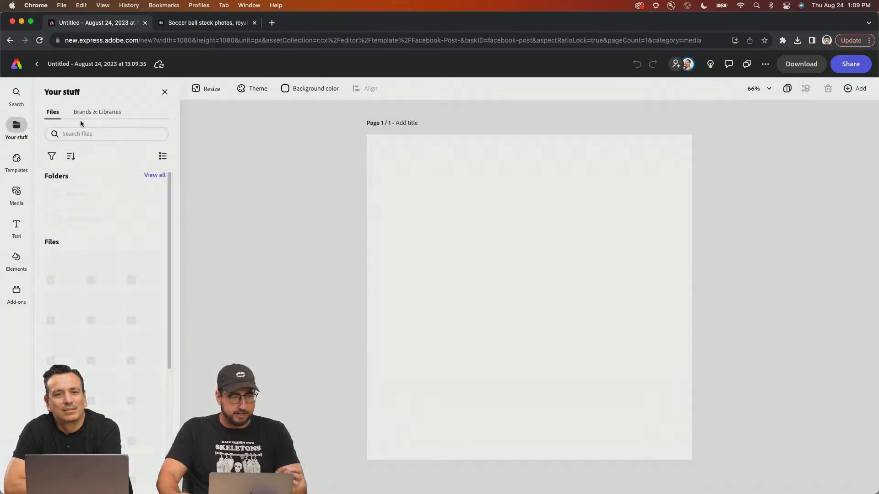
pyautogui.click(94, 112)
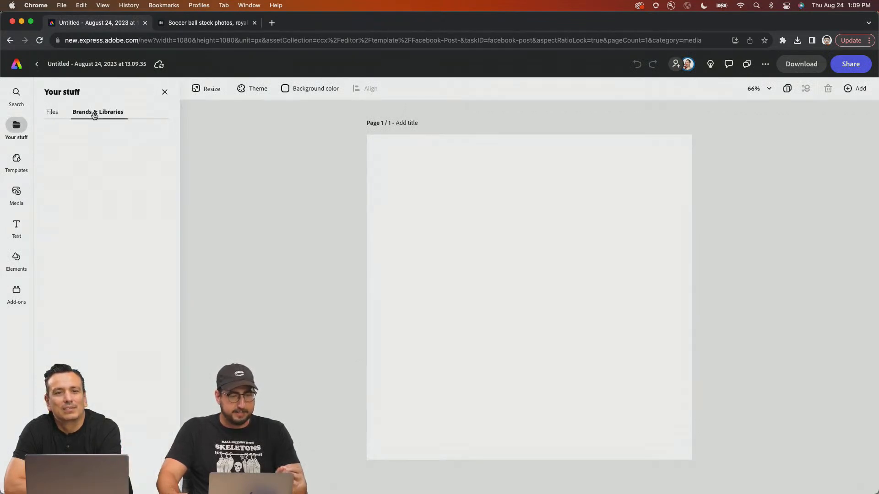
pyautogui.click(89, 130)
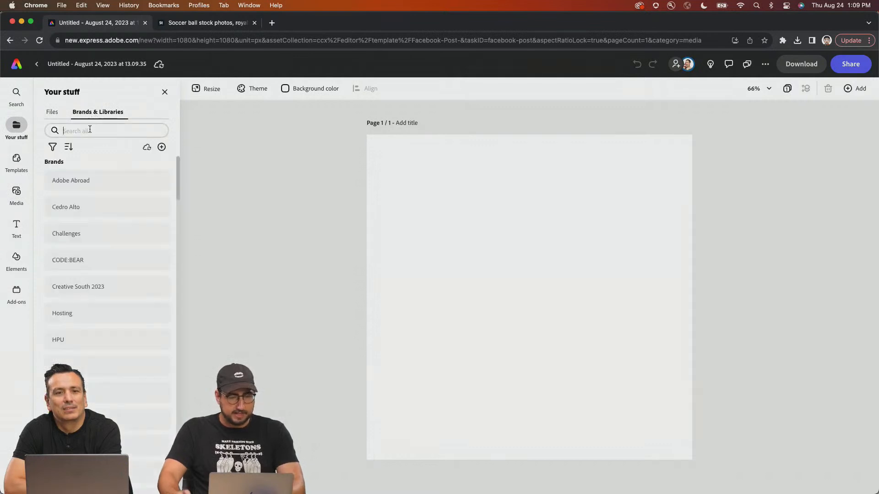
pyautogui.write('bran')
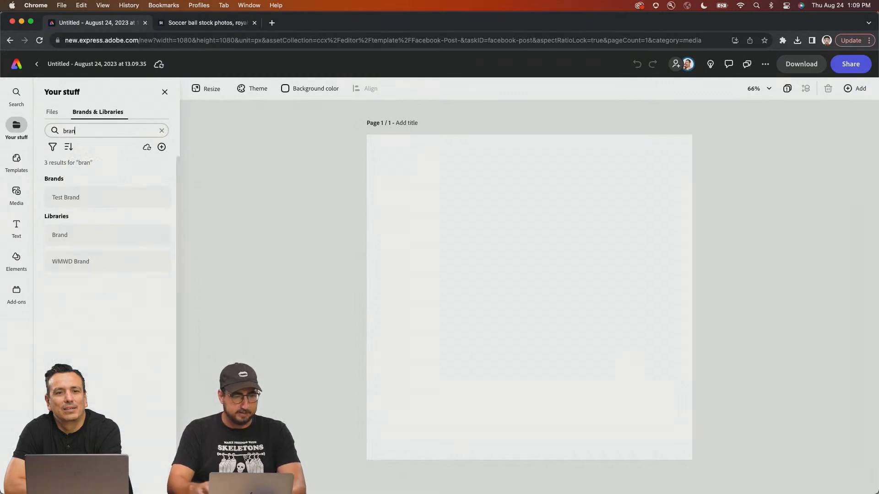
# - Place the soccer ball from the Brand library on the page, enlarge it and position it in the page's lower-right area
pyautogui.click(82, 233)
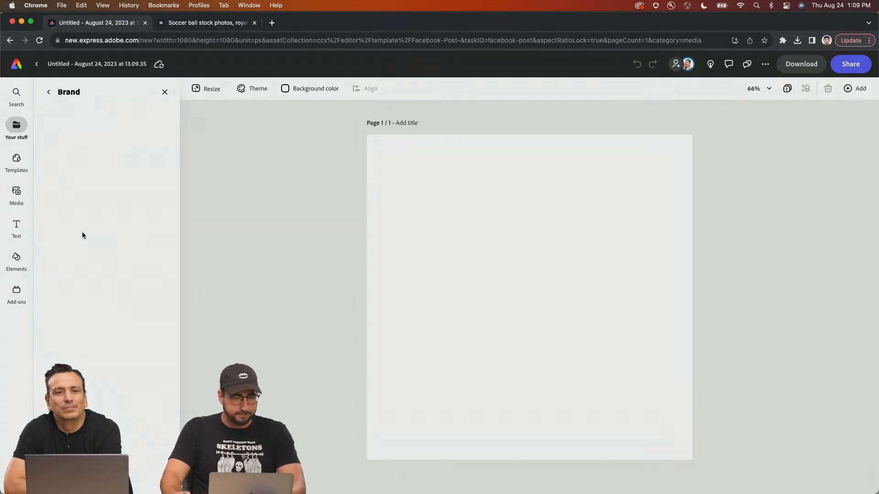
pyautogui.scroll(-1, 128, 348)
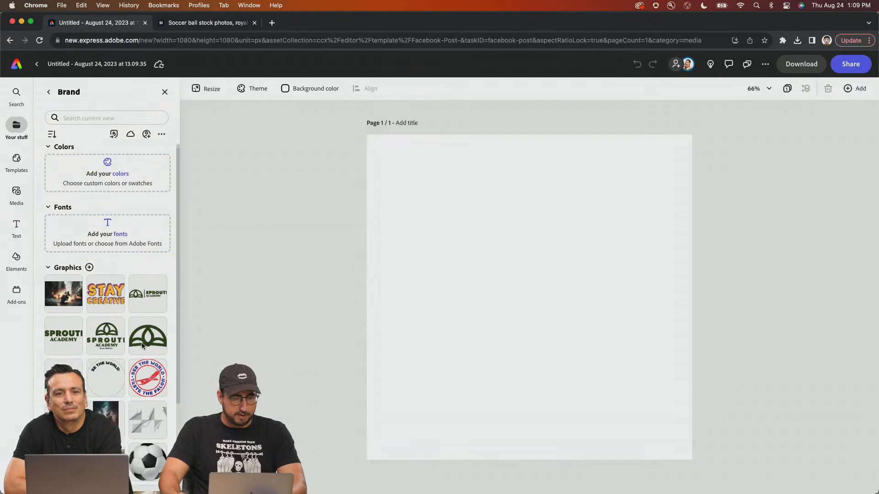
pyautogui.click(149, 447)
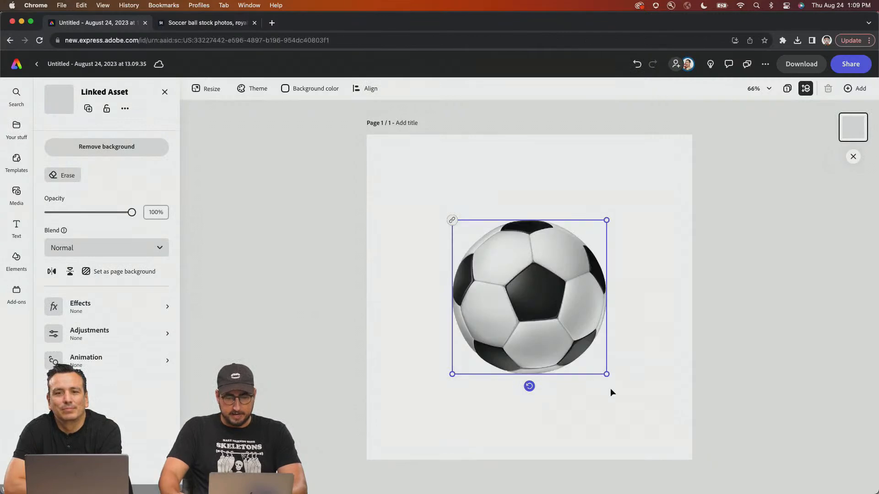
pyautogui.moveTo(627, 386); pyautogui.dragTo(671, 417)
pyautogui.moveTo(611, 359); pyautogui.dragTo(632, 378)
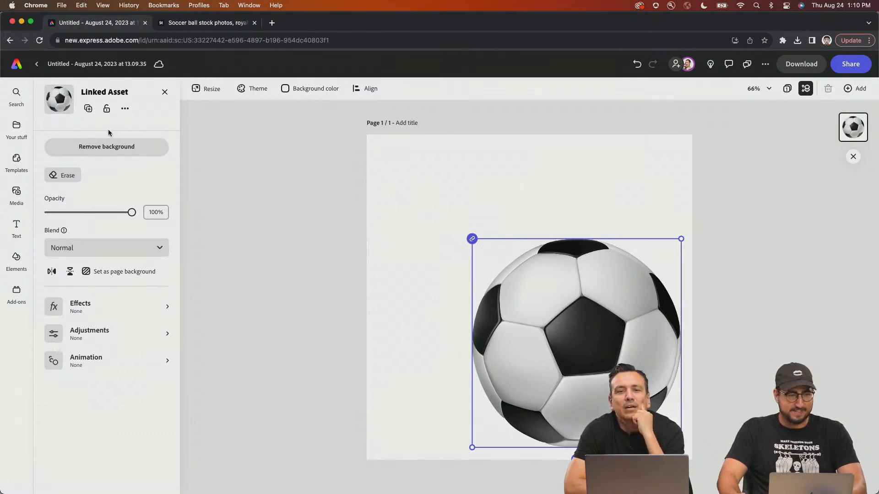
# - Search photos for "grass", add a green grass image and set it as the page background
pyautogui.click(16, 192)
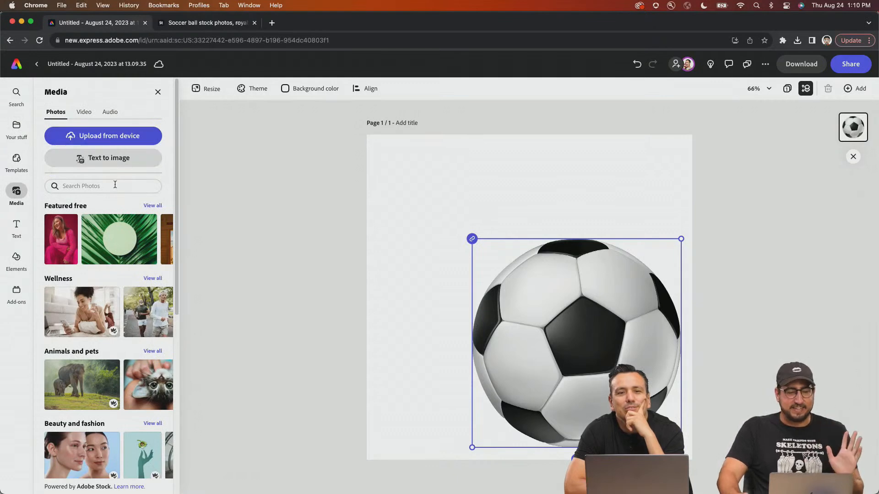
pyautogui.click(115, 187)
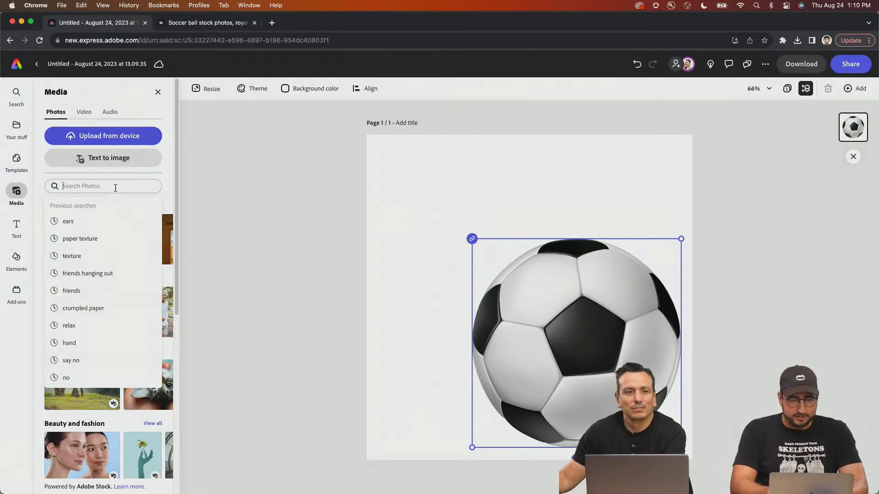
pyautogui.write('srass')
pyautogui.press('Return')
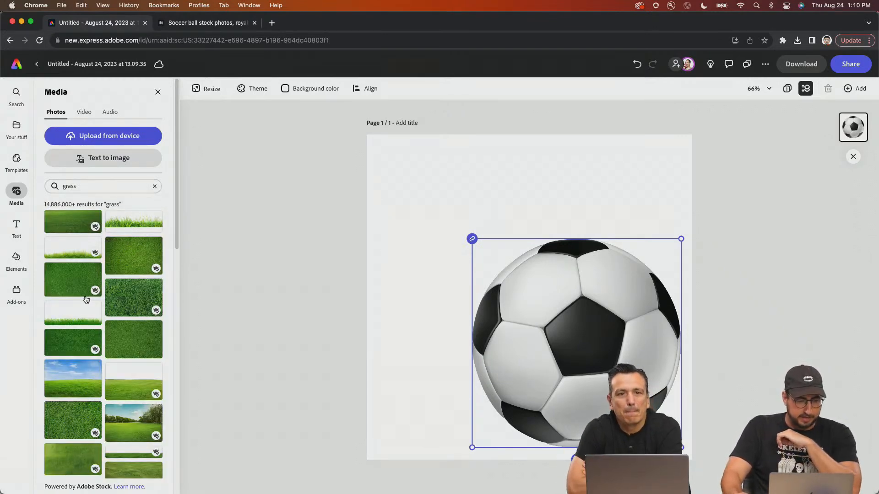
pyautogui.click(72, 291)
pyautogui.click(472, 181)
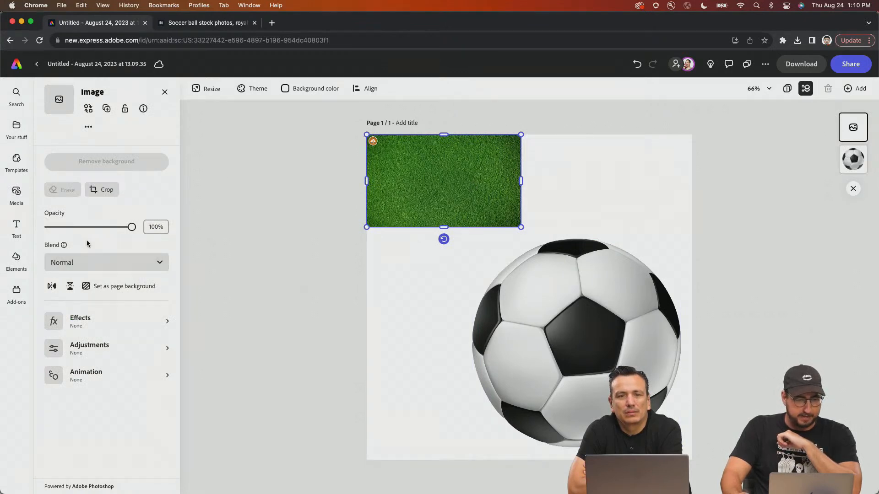
pyautogui.click(125, 287)
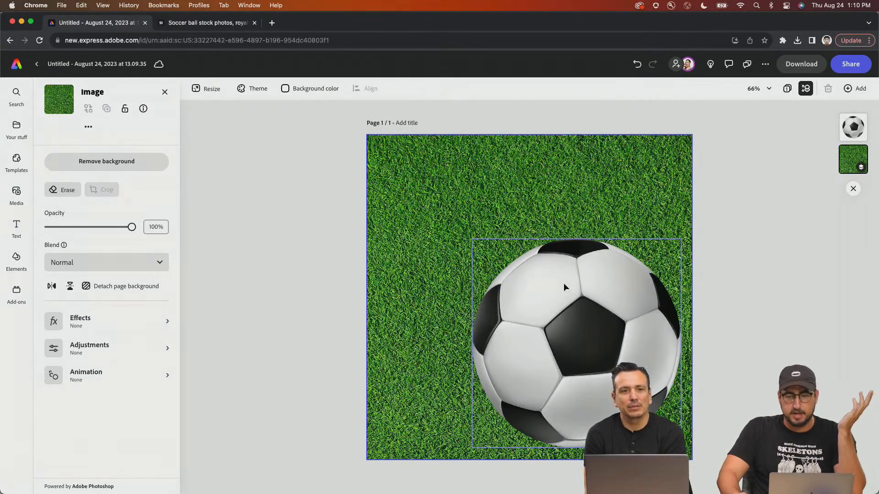
# - Apply the Tumble in animation to the soccer ball and preview it
pyautogui.click(564, 286)
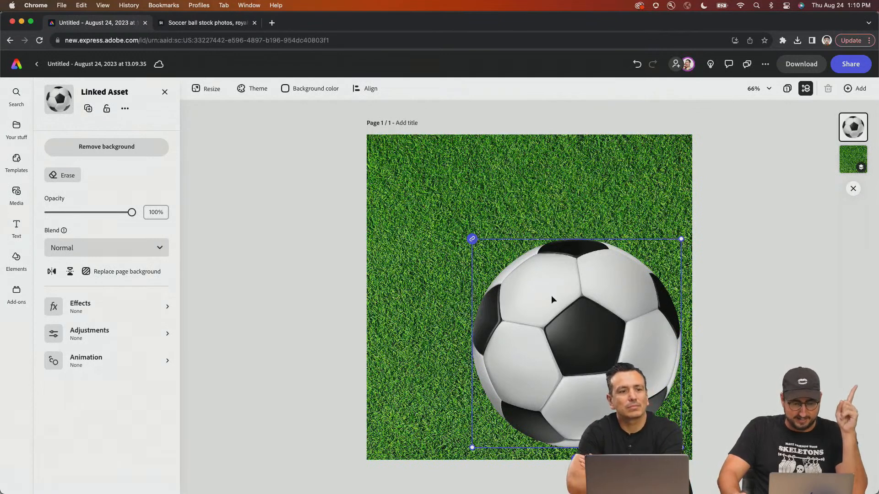
pyautogui.click(108, 361)
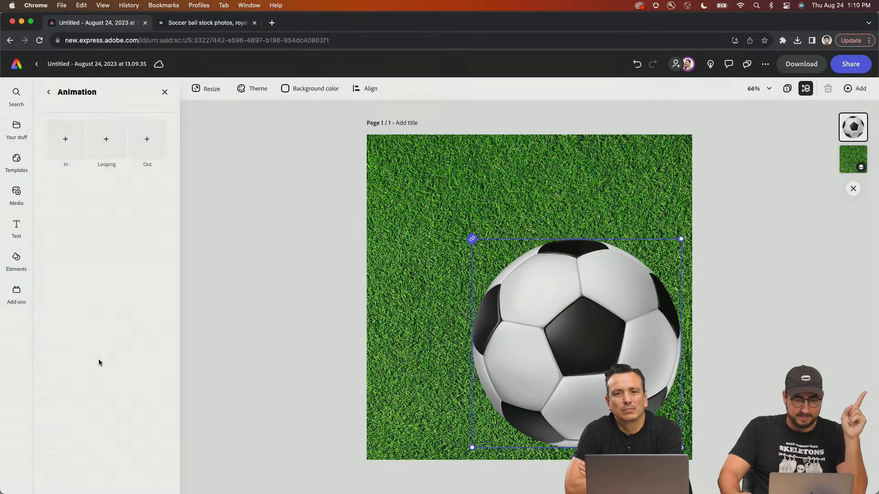
pyautogui.click(68, 158)
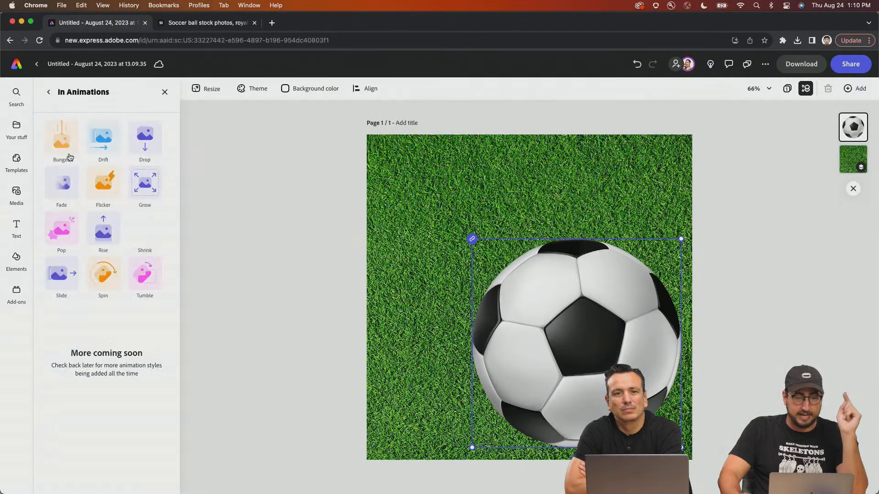
pyautogui.click(143, 282)
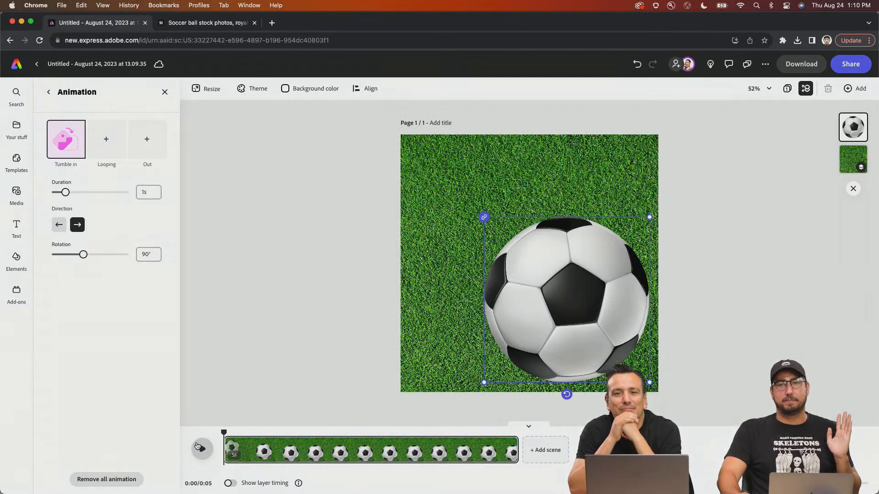
pyautogui.click(200, 449)
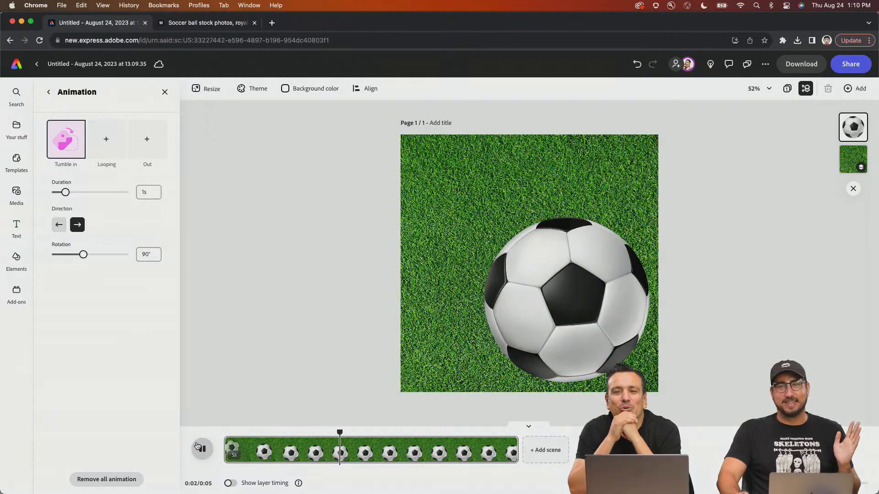
pyautogui.click(200, 449)
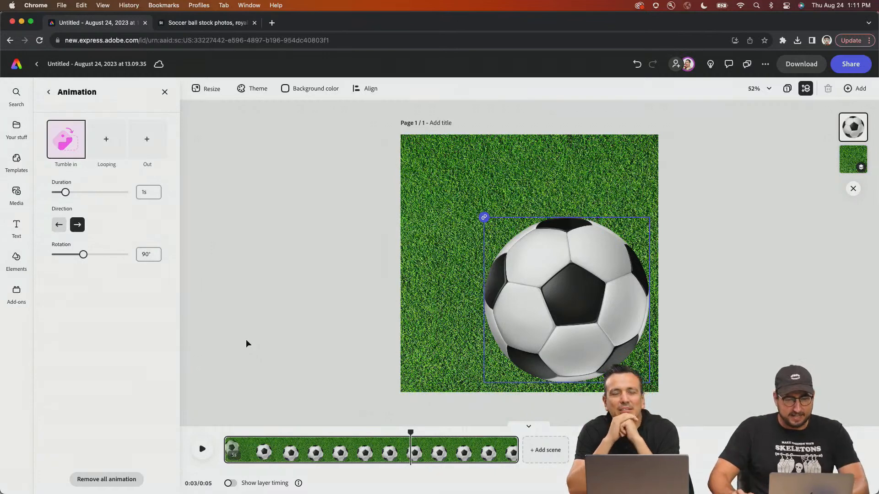
# - Switch to Illustrator and inspect the soccer ball's upper-left white panel inside the isolated group
pyautogui.press('super+Tab')
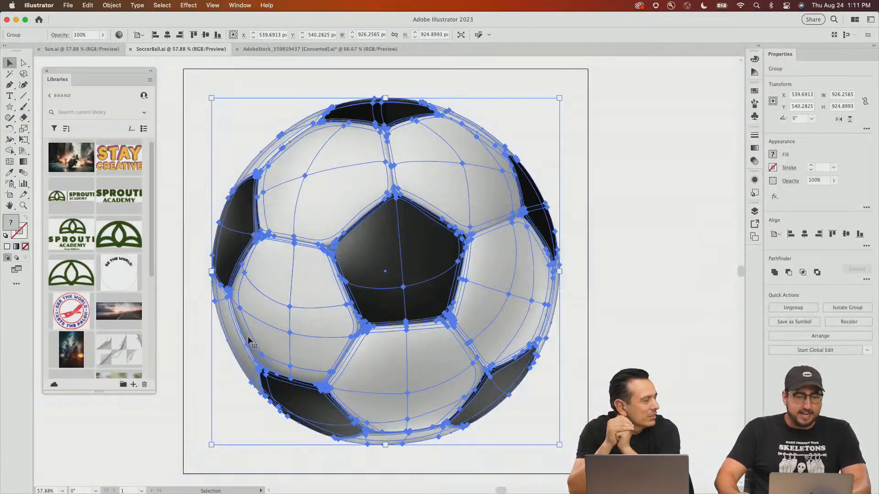
pyautogui.doubleClick(343, 162)
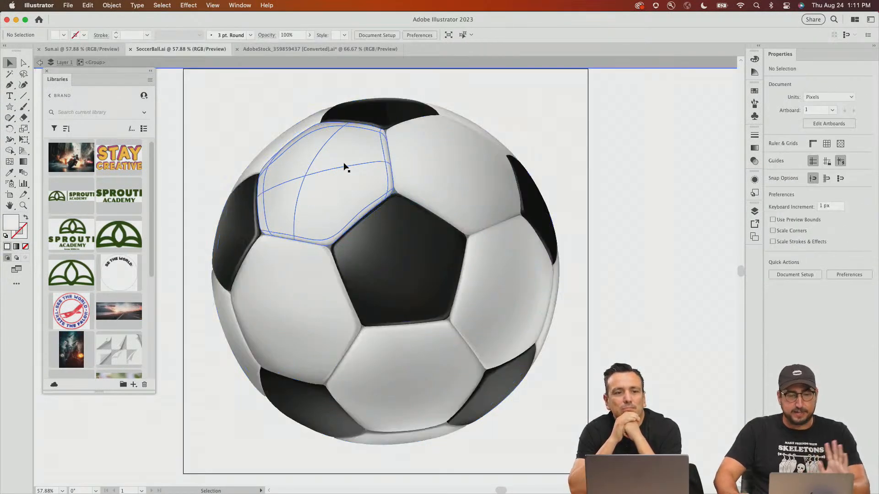
pyautogui.click(350, 196)
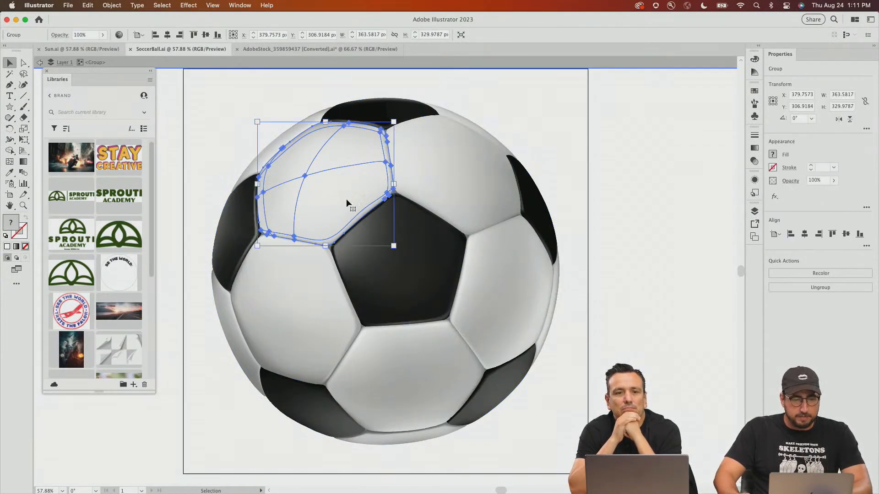
pyautogui.doubleClick(609, 98)
# - Draw a square about 237 px wide overlapping the artboard's upper-left corner and show the color swatches
pyautogui.moveTo(529, 132); pyautogui.dragTo(659, 223)
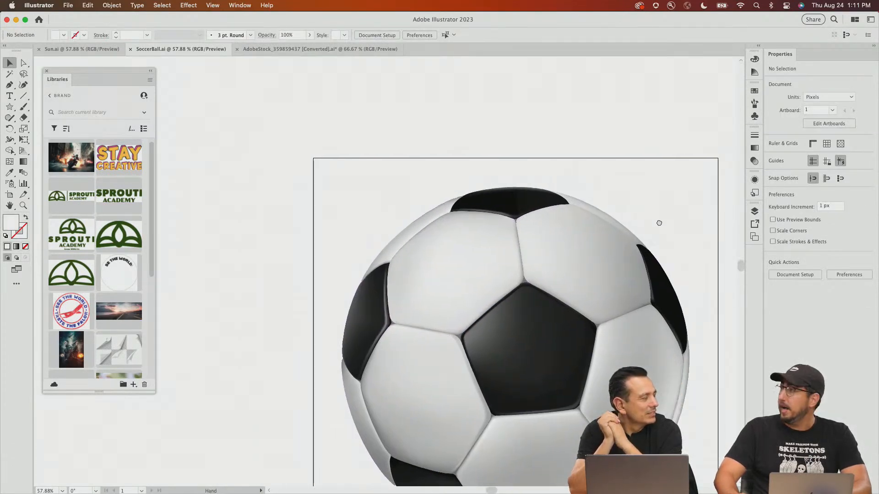
pyautogui.press('m')
pyautogui.moveTo(277, 83); pyautogui.dragTo(366, 173)
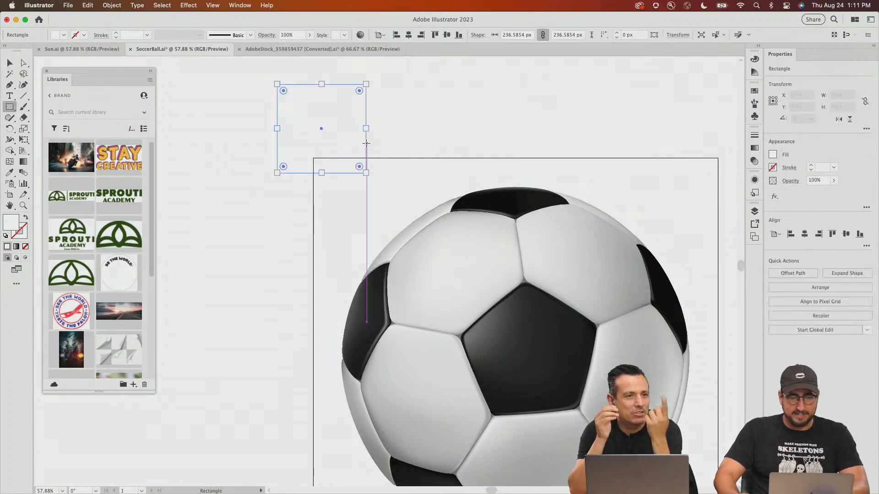
pyautogui.click(755, 91)
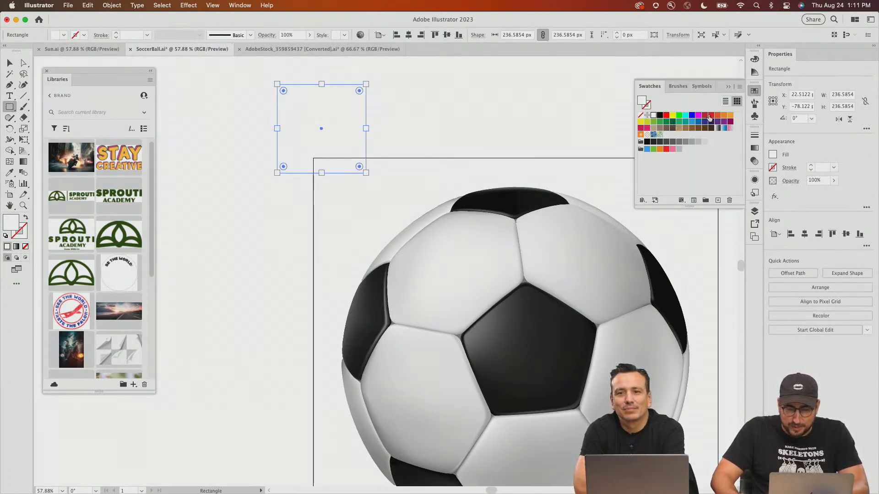
pyautogui.press('v')
pyautogui.click(426, 99)
pyautogui.moveTo(394, 128); pyautogui.dragTo(306, 90)
pyautogui.click(251, 86)
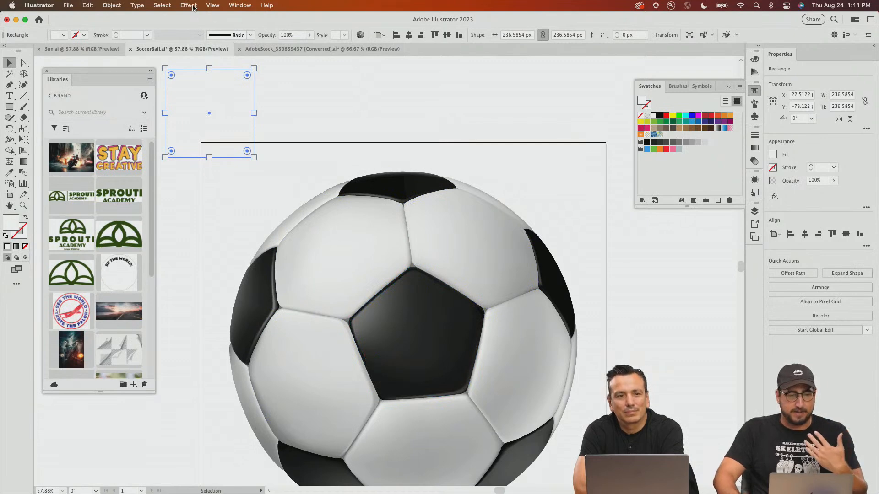
# - Try selecting all objects with the same fill color as the square, and delete the square
pyautogui.click(169, 4)
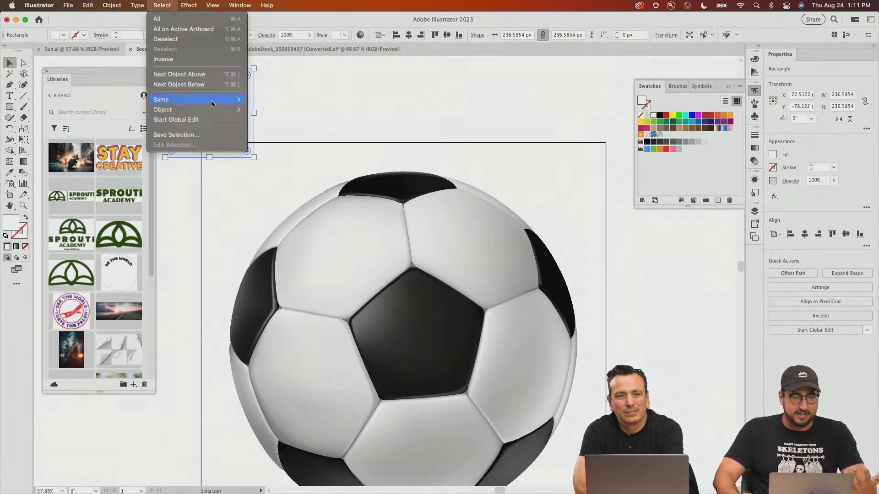
pyautogui.moveTo(212, 102)
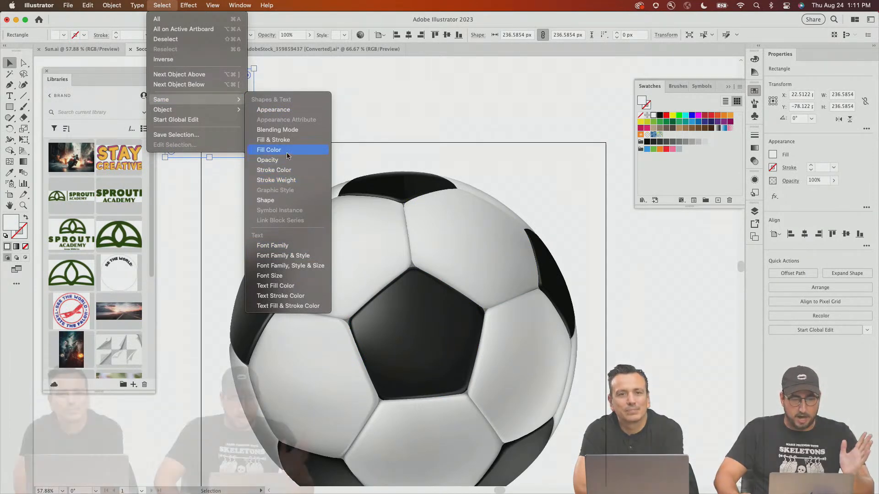
pyautogui.click(287, 151)
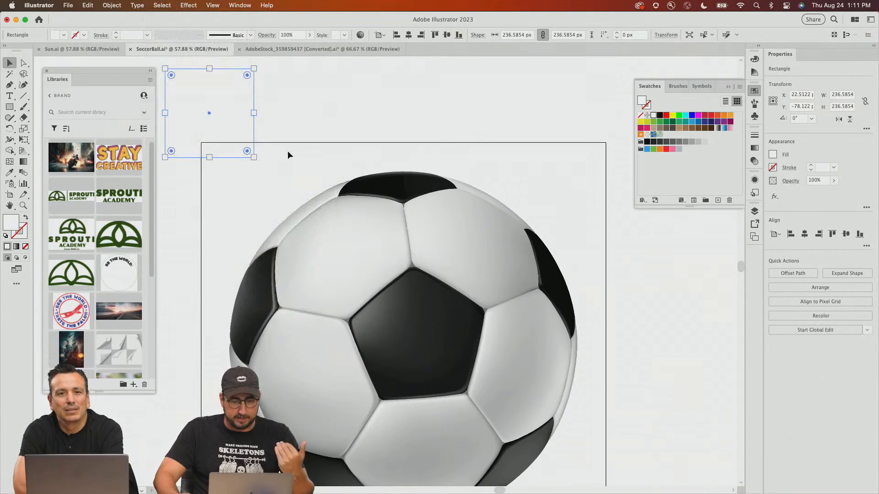
pyautogui.click(283, 152)
pyautogui.click(204, 101)
pyautogui.press('Delete')
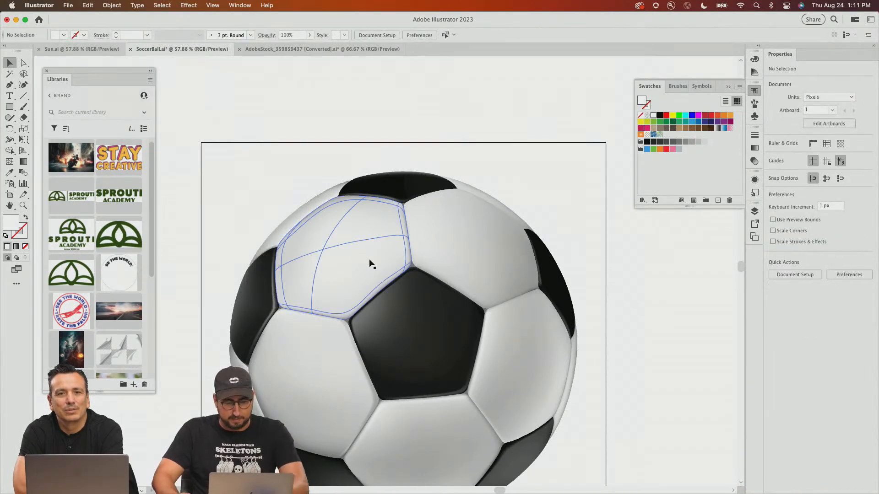
# - Expand Layer 1 and the soccer ball group in the layer list to examine the ball's individual parts
pyautogui.click(753, 212)
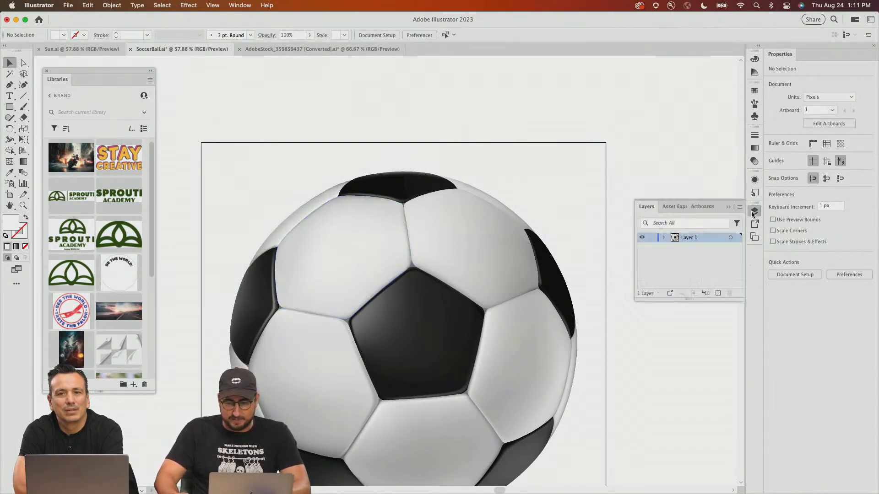
pyautogui.click(664, 237)
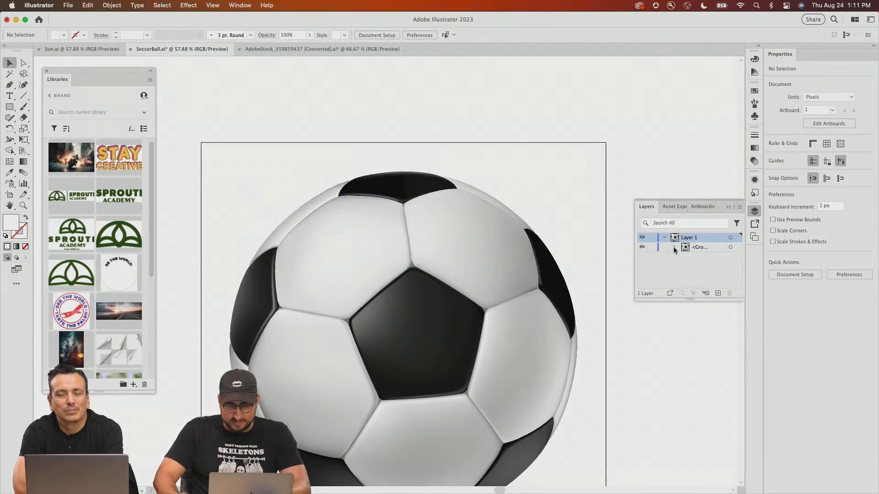
pyautogui.click(674, 247)
pyautogui.moveTo(689, 299); pyautogui.dragTo(702, 451)
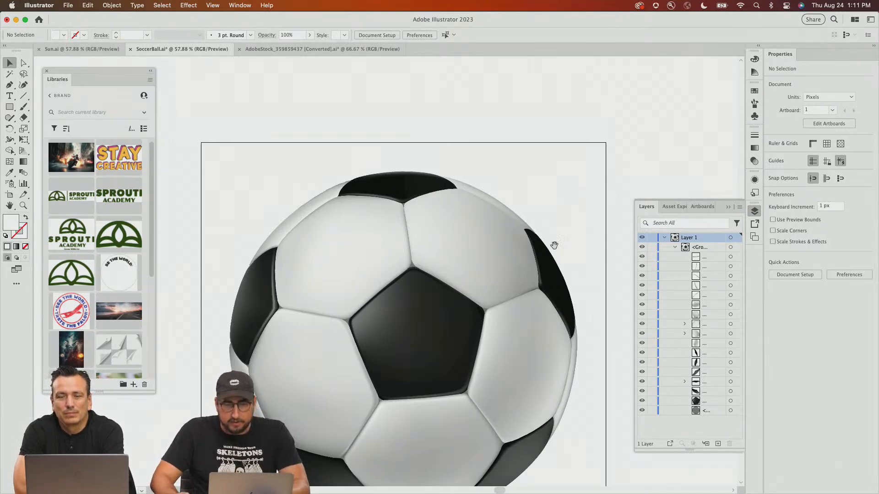
pyautogui.scroll(-5, 554, 245)
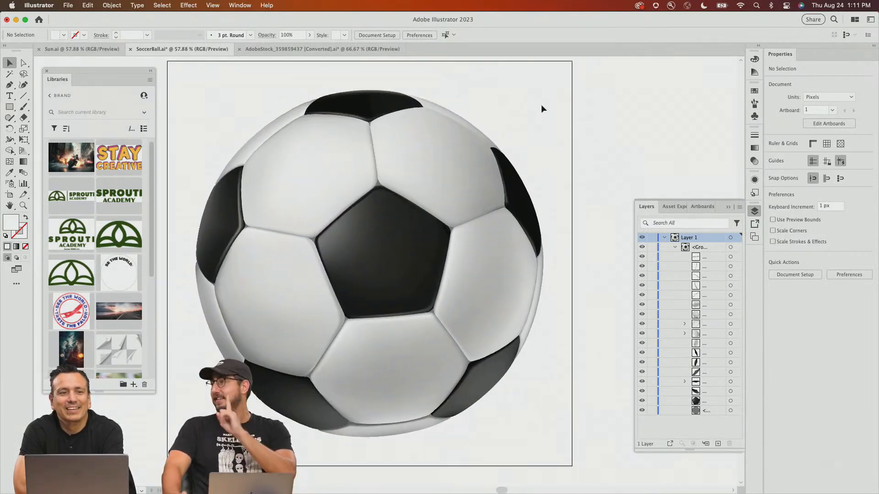
# - Select the whole soccer ball and generate Generative Recolor variations with the "Trippy disco lights" sample prompt
pyautogui.moveTo(573, 72); pyautogui.dragTo(281, 257)
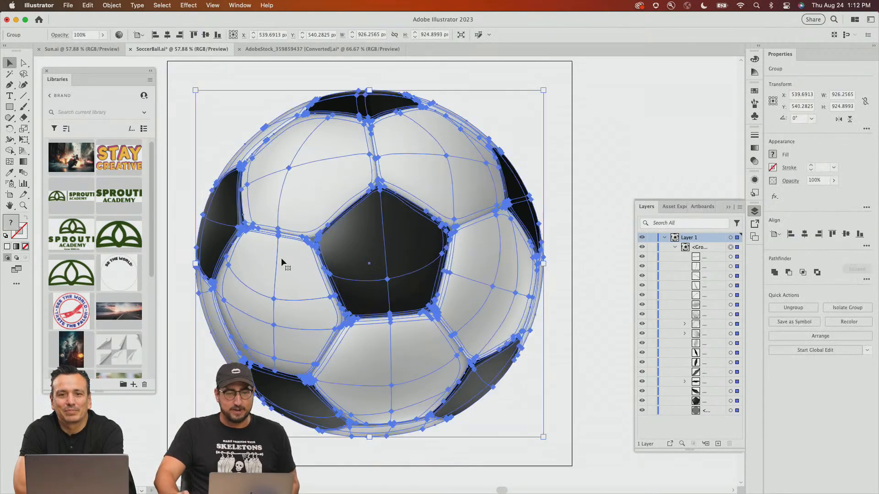
pyautogui.click(88, 6)
pyautogui.moveTo(145, 185)
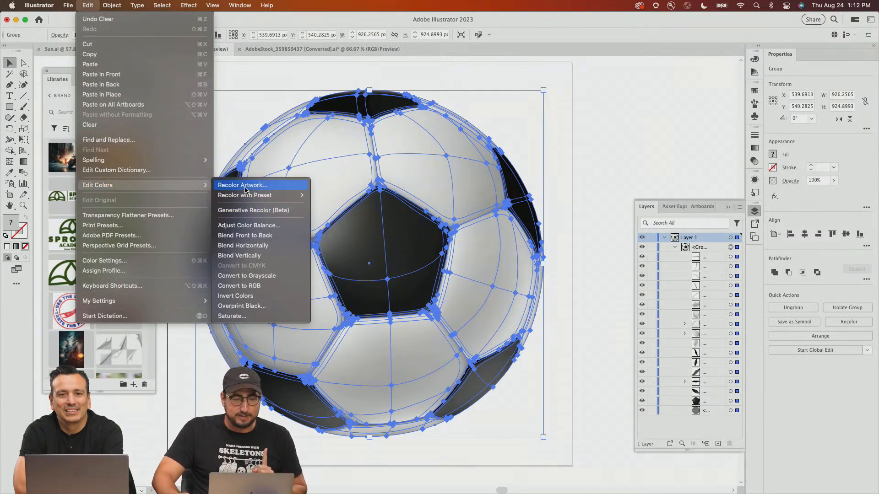
pyautogui.click(253, 211)
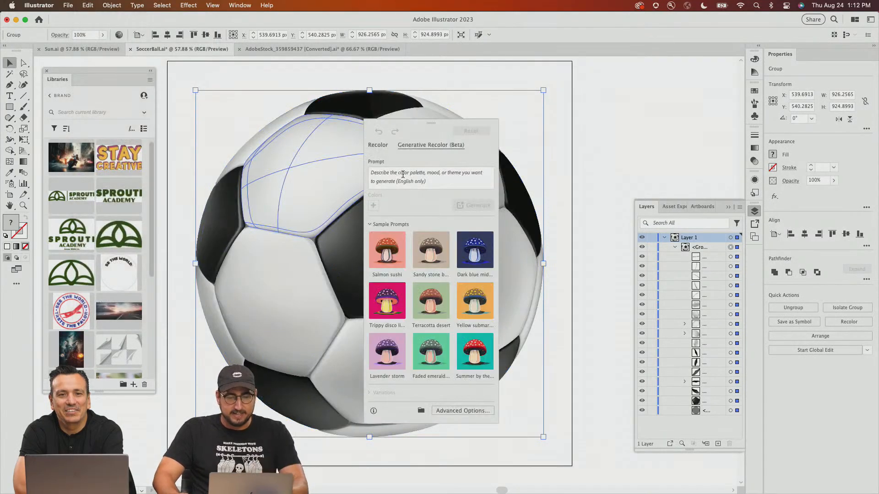
pyautogui.moveTo(433, 123); pyautogui.dragTo(682, 87)
pyautogui.click(728, 208)
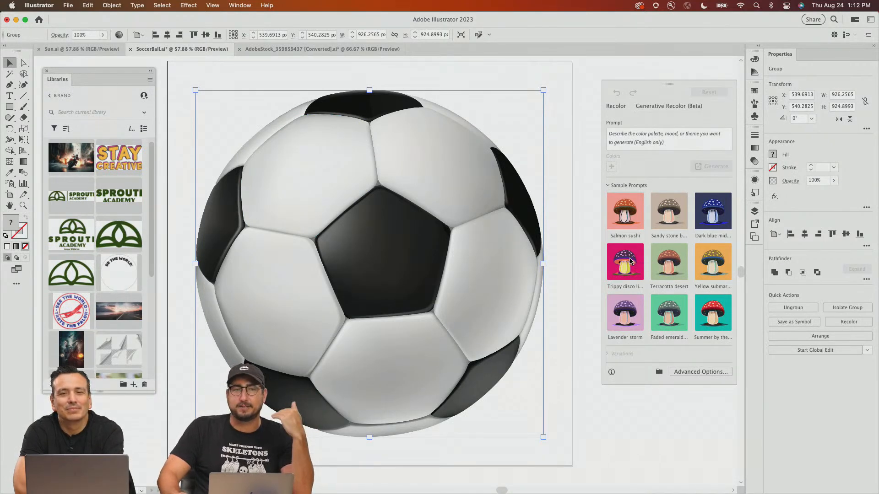
pyautogui.click(630, 259)
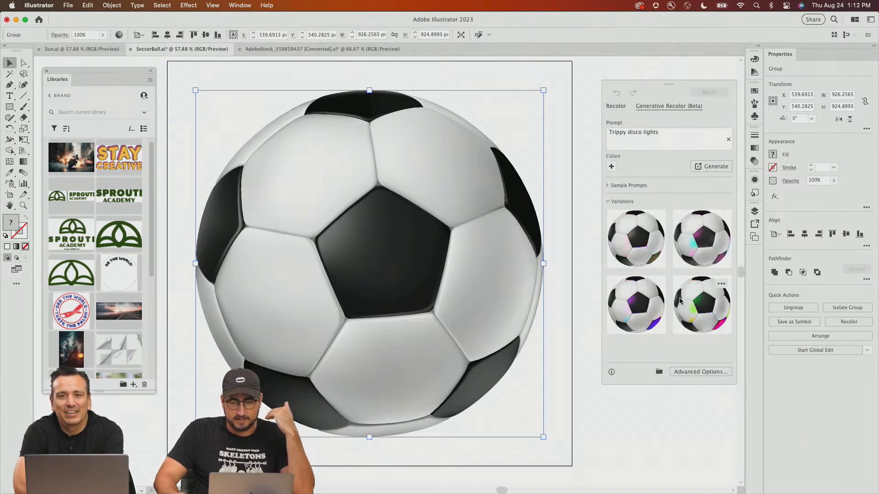
# - Apply the fourth Generative Recolor variation, with green and magenta accents, to the soccer ball and deselect it
pyautogui.click(690, 301)
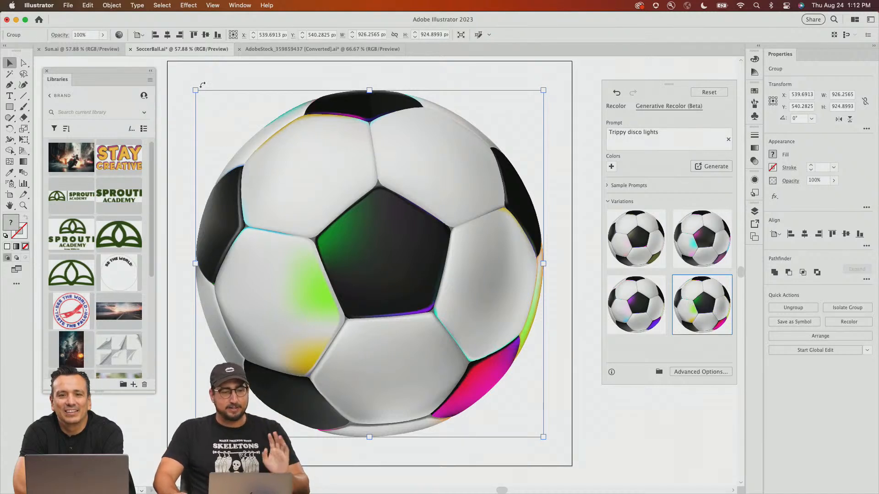
pyautogui.click(185, 79)
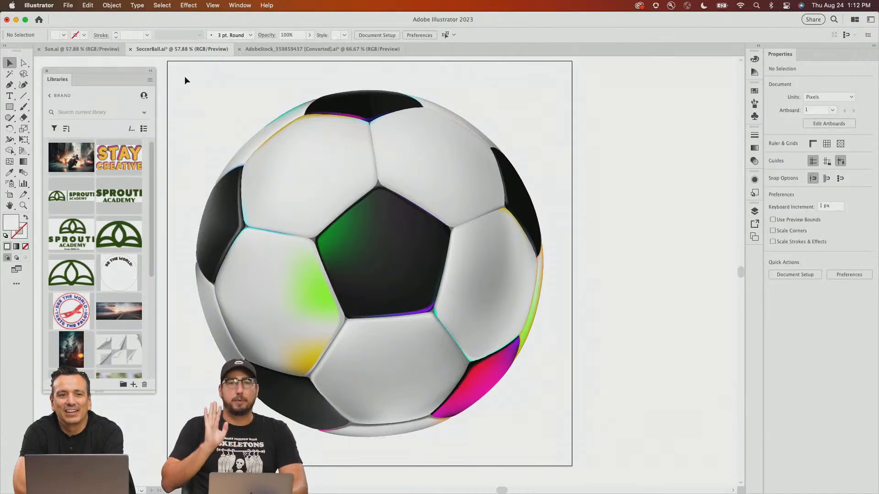
pyautogui.press('super+Tab')
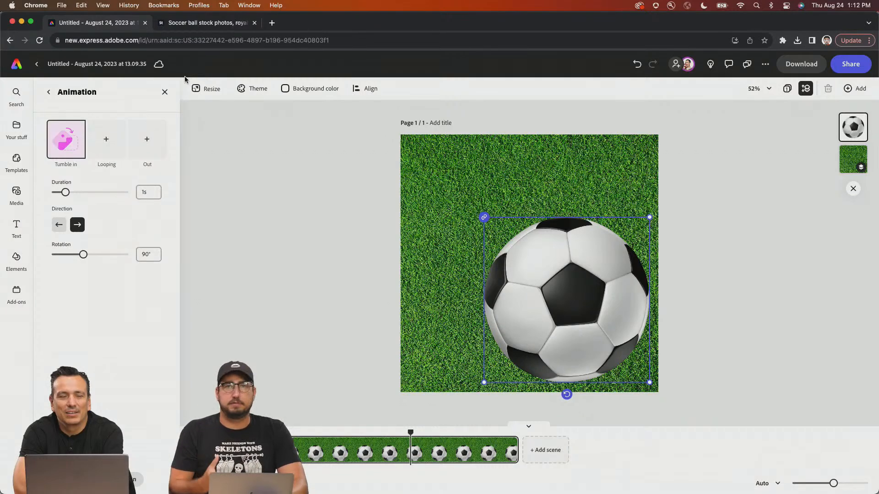
pyautogui.press('super+Tab')
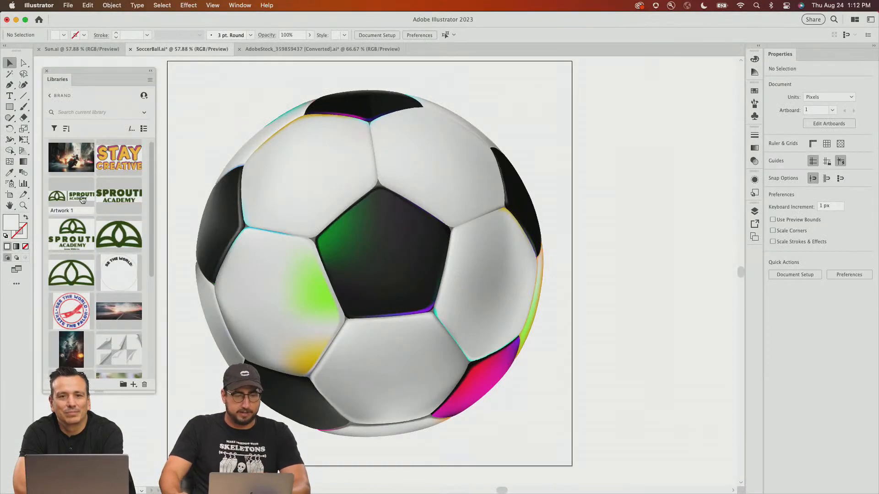
# - Open the Soccer graphic from the BRAND library for editing and select the whole ball
pyautogui.scroll(-8, 76, 178)
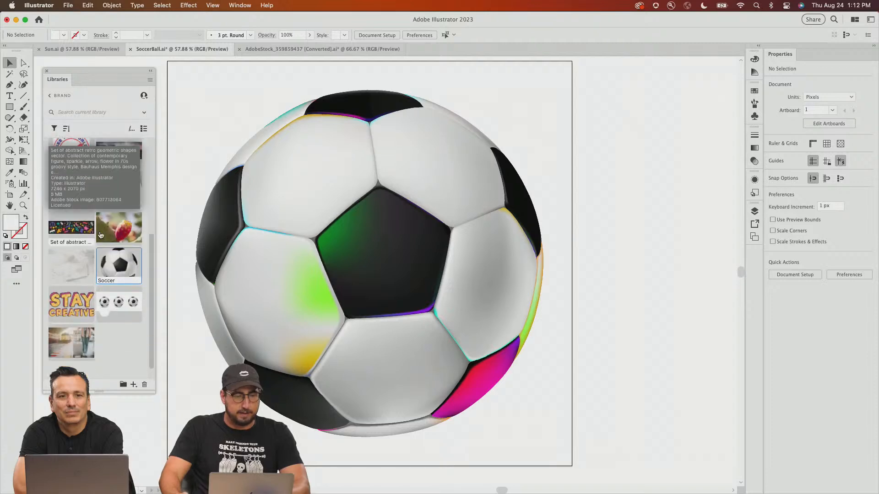
pyautogui.doubleClick(118, 261)
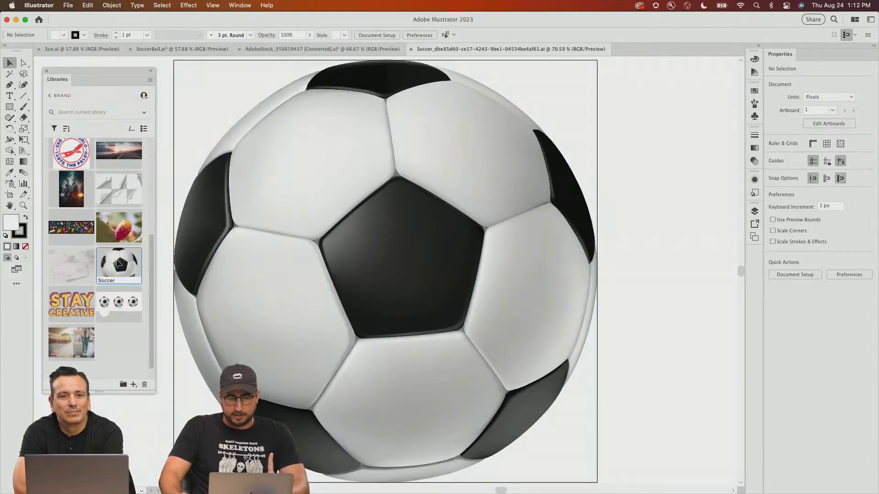
pyautogui.click(400, 171)
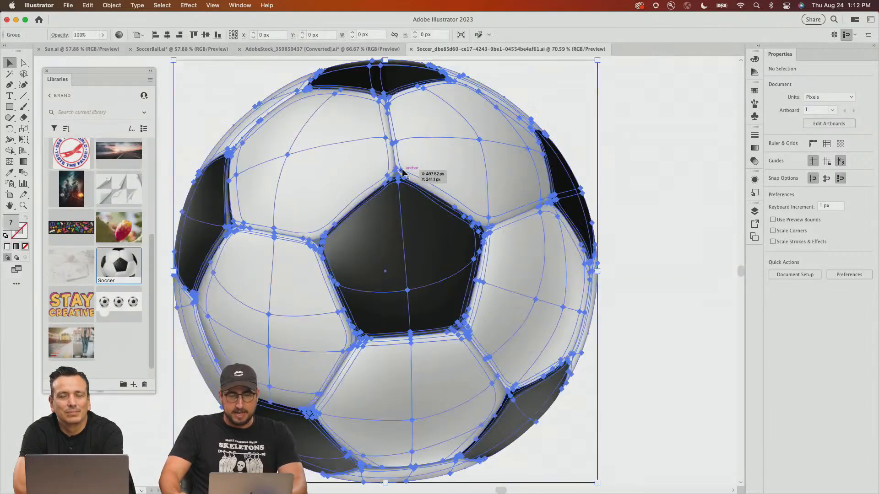
# - Apply the fourth "Trippy disco lights" Generative Recolor variation to the library soccer ball
pyautogui.click(88, 5)
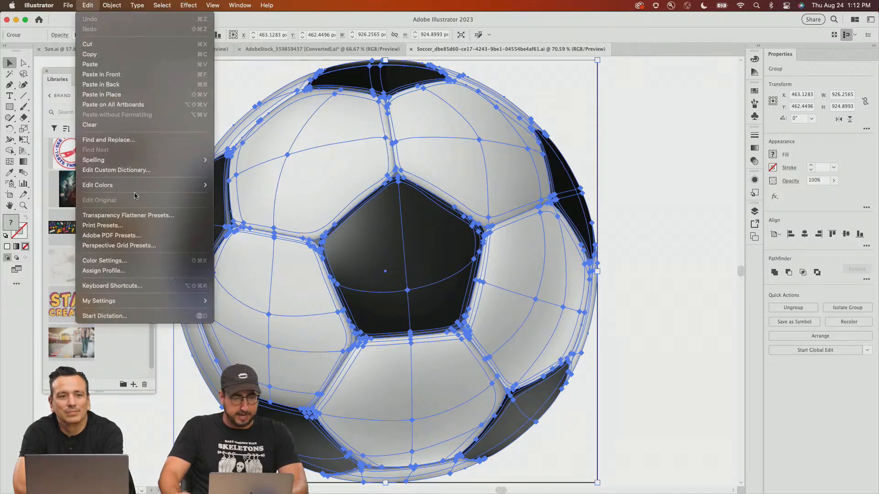
pyautogui.moveTo(141, 188)
pyautogui.click(261, 211)
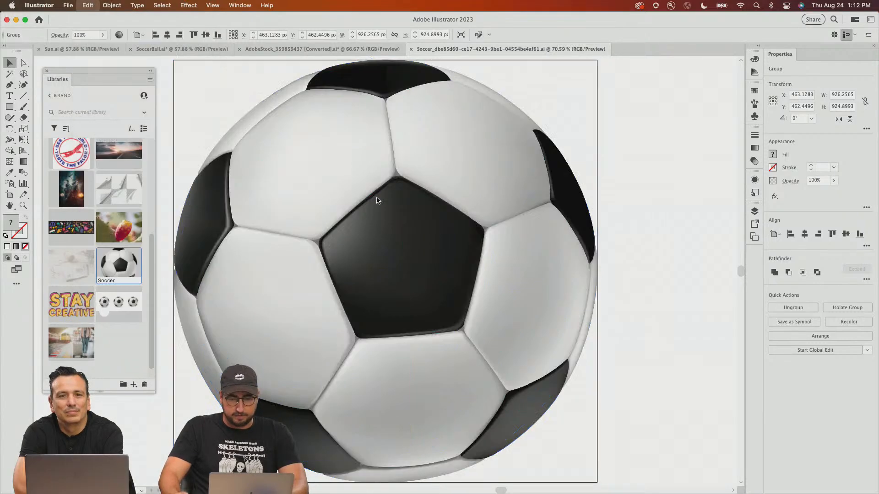
pyautogui.moveTo(435, 125); pyautogui.dragTo(657, 61)
pyautogui.click(615, 241)
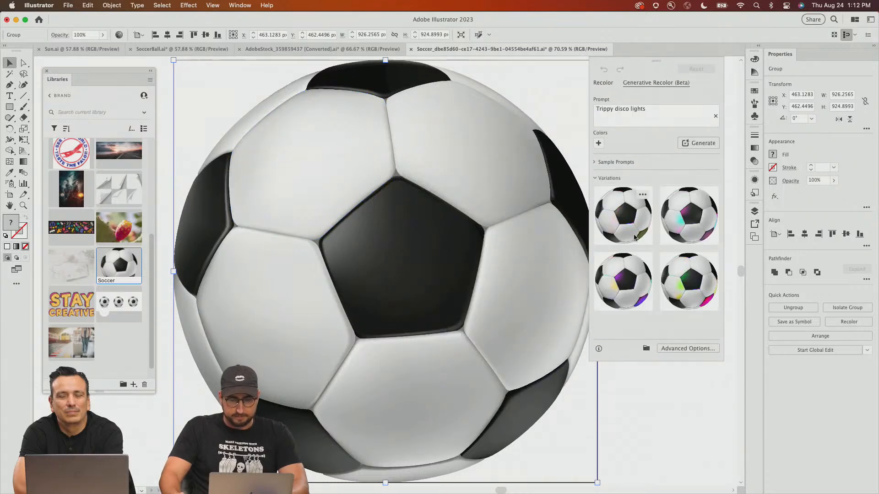
pyautogui.click(681, 285)
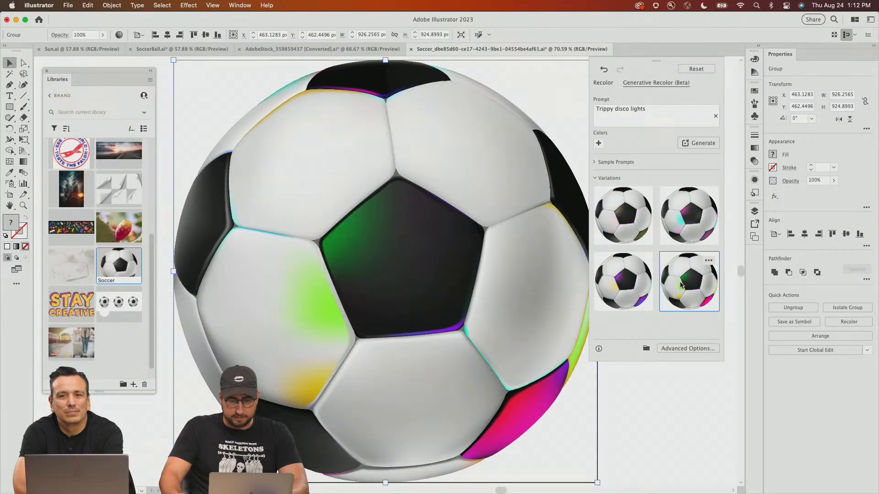
# - Open the advanced recolor options and replace the near-white artwork color fcfcfc with a strong red
pyautogui.click(678, 350)
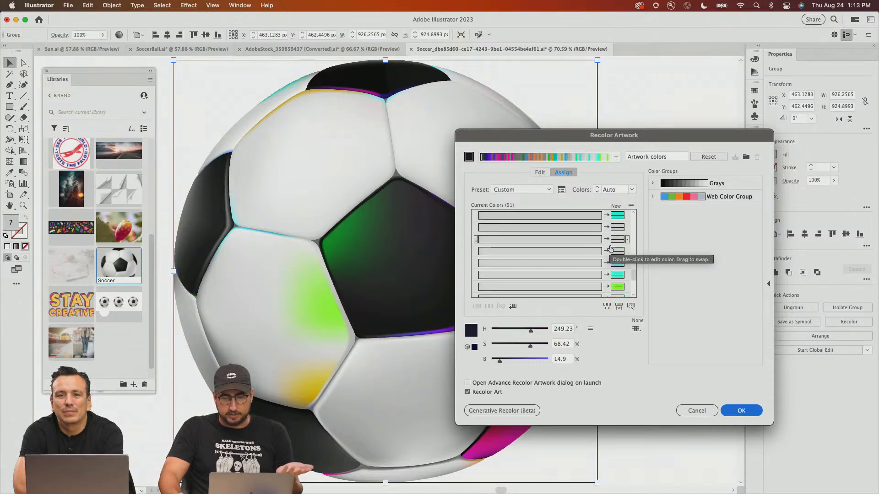
pyautogui.scroll(-5, 618, 252)
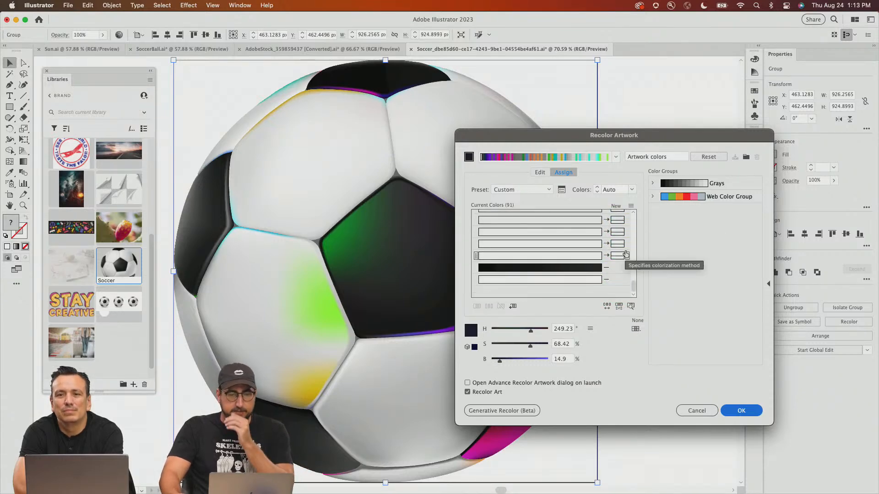
pyautogui.doubleClick(626, 255)
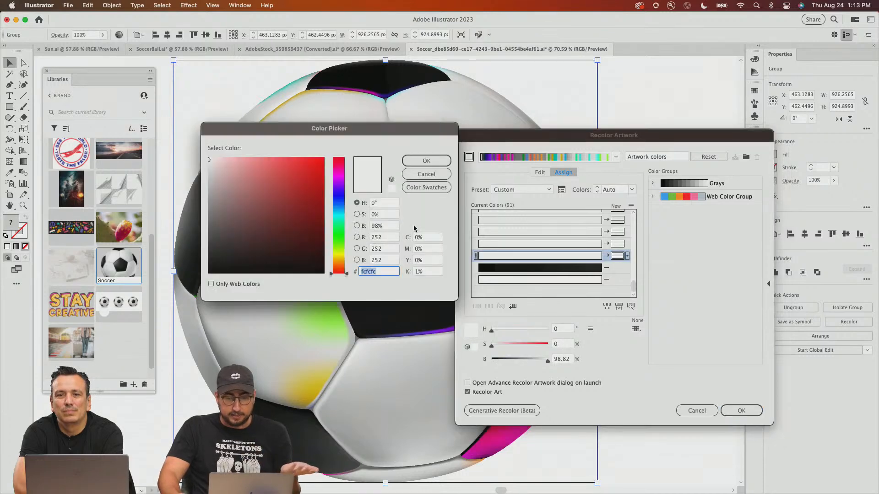
pyautogui.click(314, 172)
pyautogui.click(425, 160)
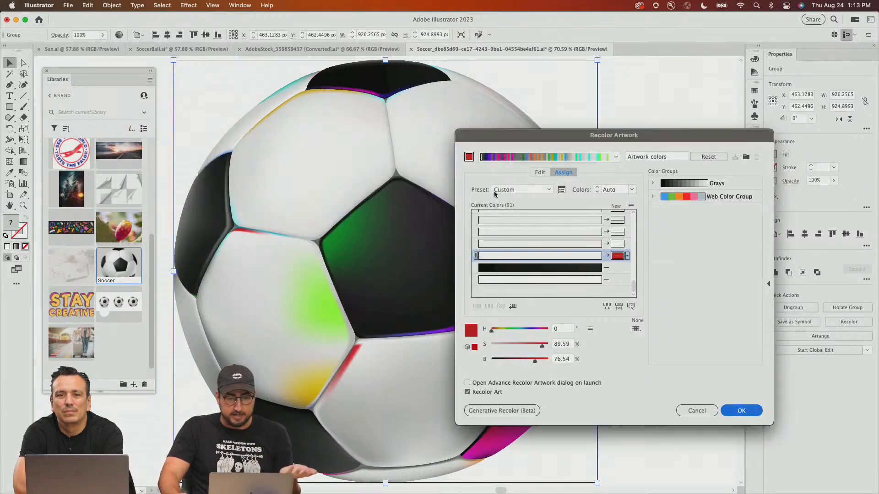
# - Replace the light artwork color f5f5f5 with bright green 0ce211
pyautogui.doubleClick(617, 220)
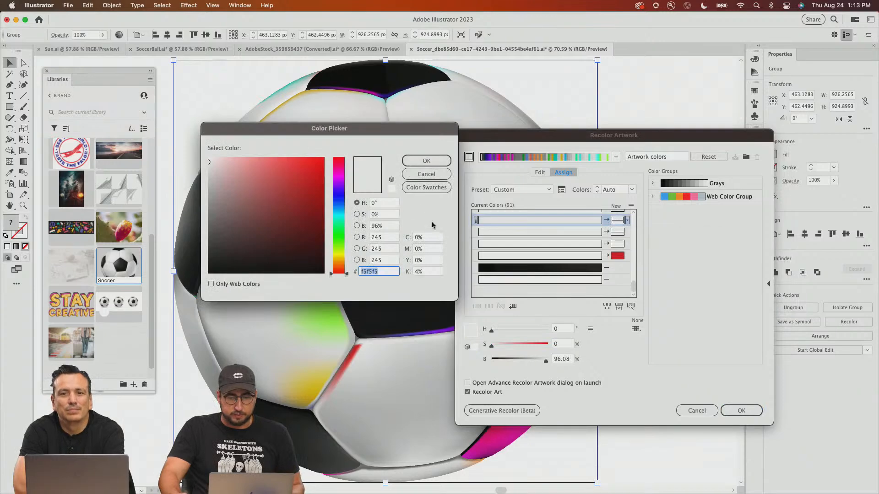
pyautogui.moveTo(335, 224); pyautogui.dragTo(335, 235)
pyautogui.click(319, 182)
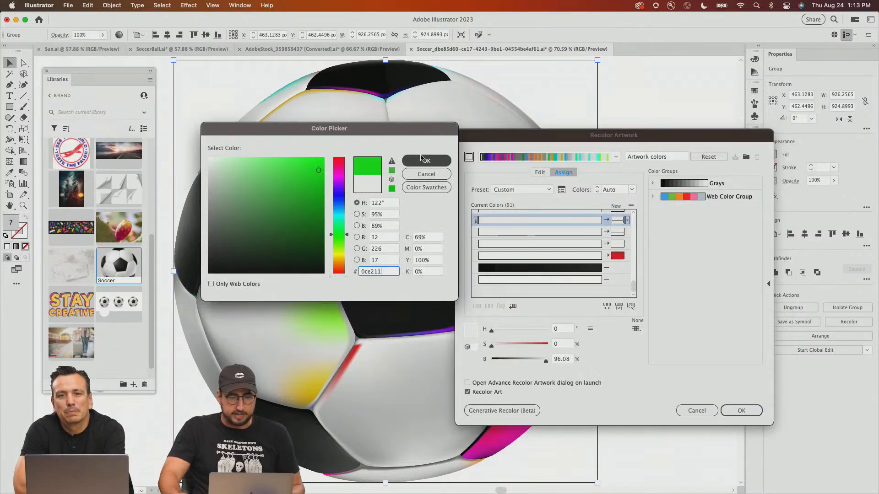
pyautogui.click(423, 160)
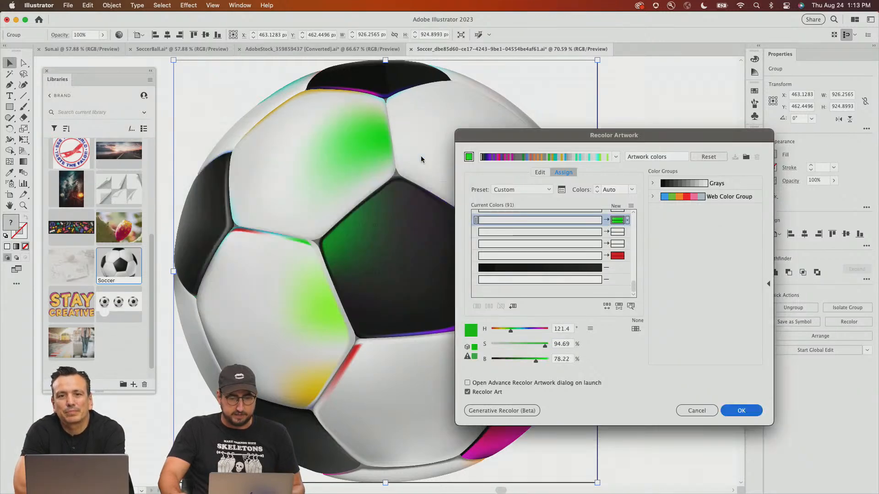
# - Replace the light artwork color directly below the new green with muted blue 356f84
pyautogui.doubleClick(617, 232)
pyautogui.click(278, 213)
pyautogui.click(339, 210)
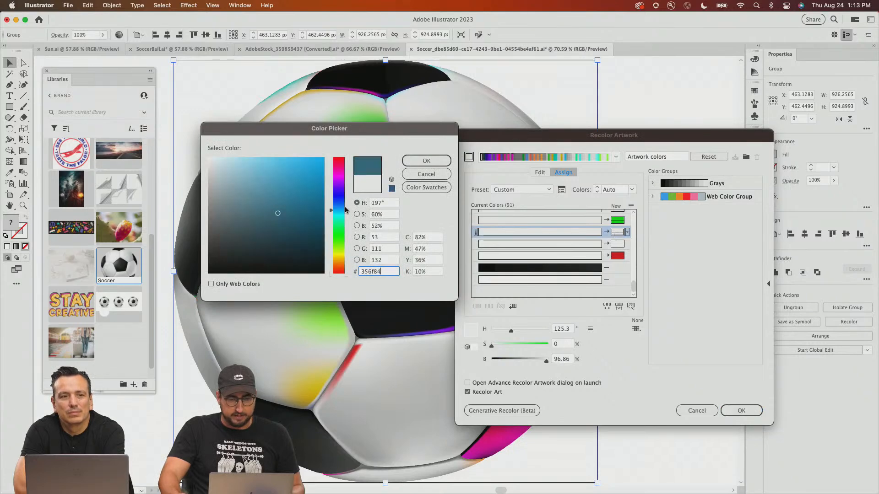
pyautogui.click(426, 161)
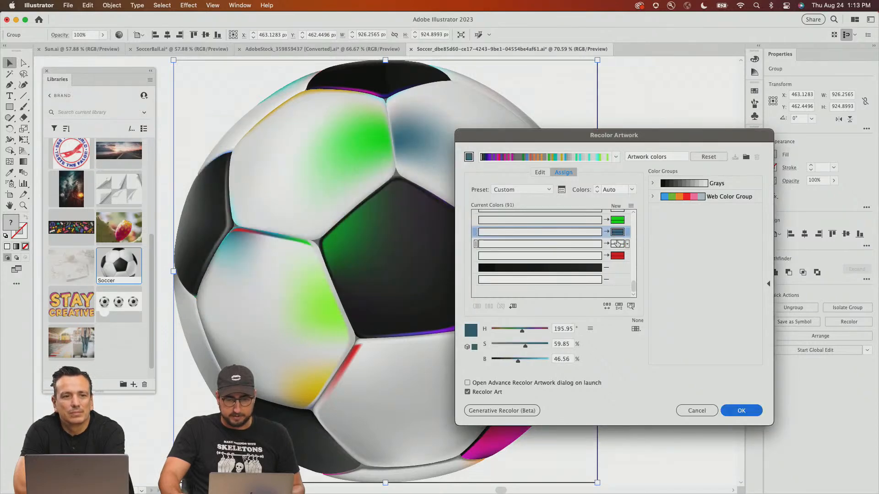
# - Replace the light gray artwork color ededed with yellow f7eb14 and accept the recolored artwork
pyautogui.scroll(3, 613, 243)
pyautogui.scroll(1, 617, 242)
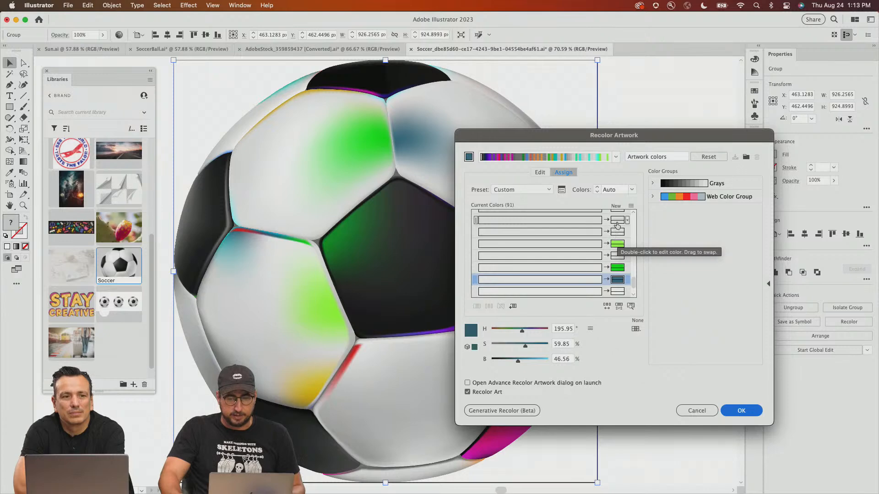
pyautogui.doubleClick(617, 221)
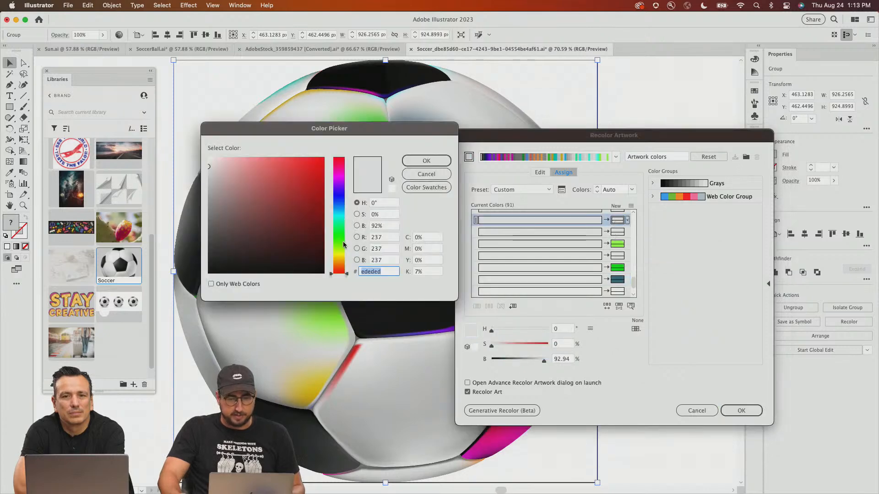
pyautogui.click(343, 256)
pyautogui.click(313, 158)
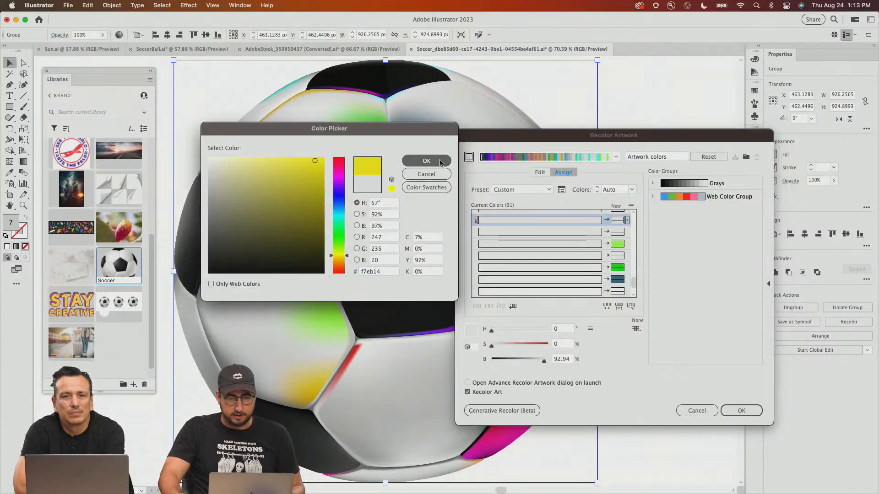
pyautogui.click(426, 161)
pyautogui.press('Return')
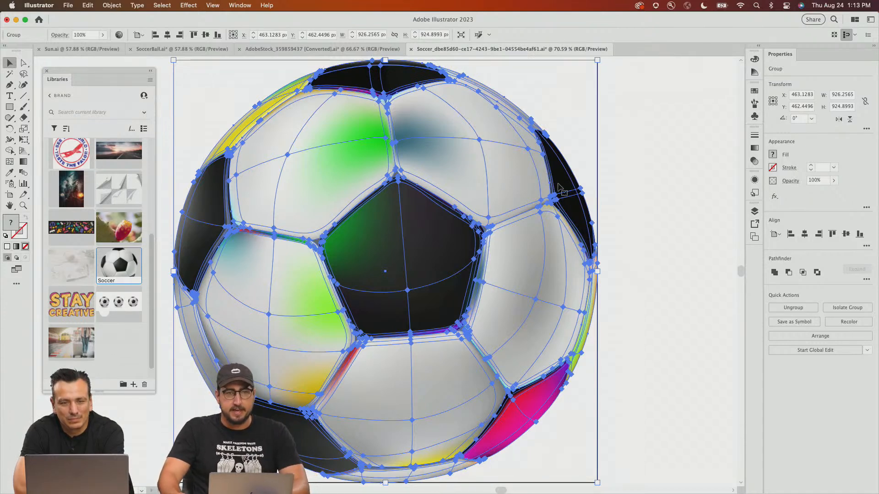
# - Deselect the ball, then save and close the library Soccer graphic
pyautogui.click(641, 180)
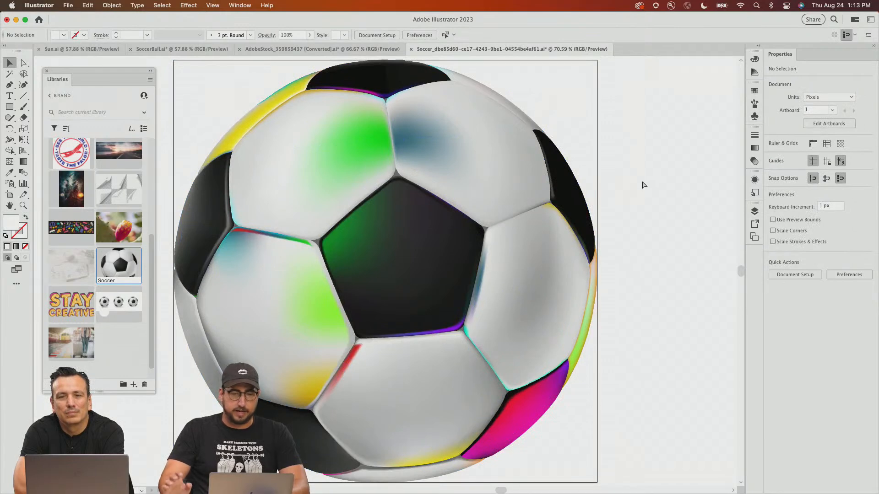
pyautogui.press('super+s')
pyautogui.press('super+w')
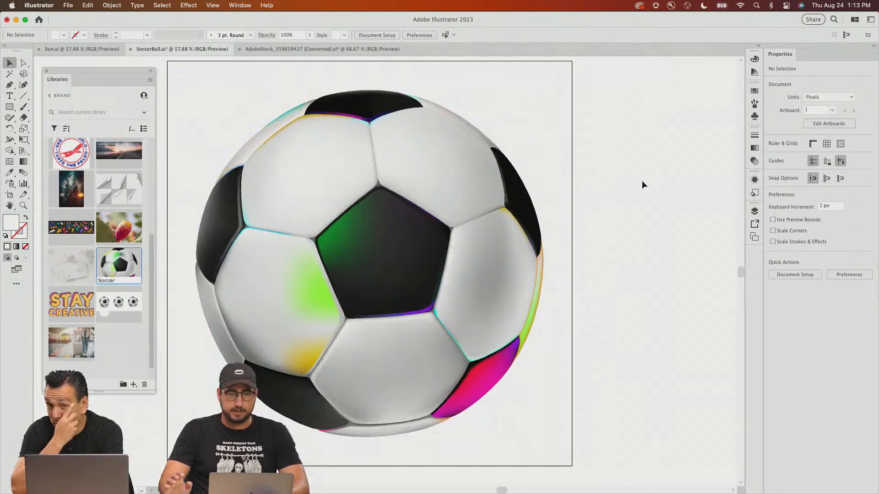
# - Switch to Adobe Express, update the linked soccer ball to its edited version, and play the animation
pyautogui.press('super+Tab')
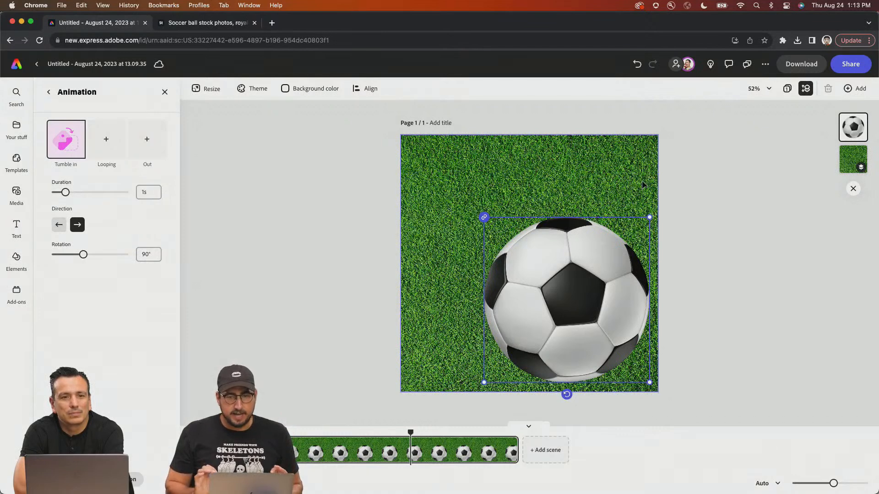
pyautogui.click(315, 246)
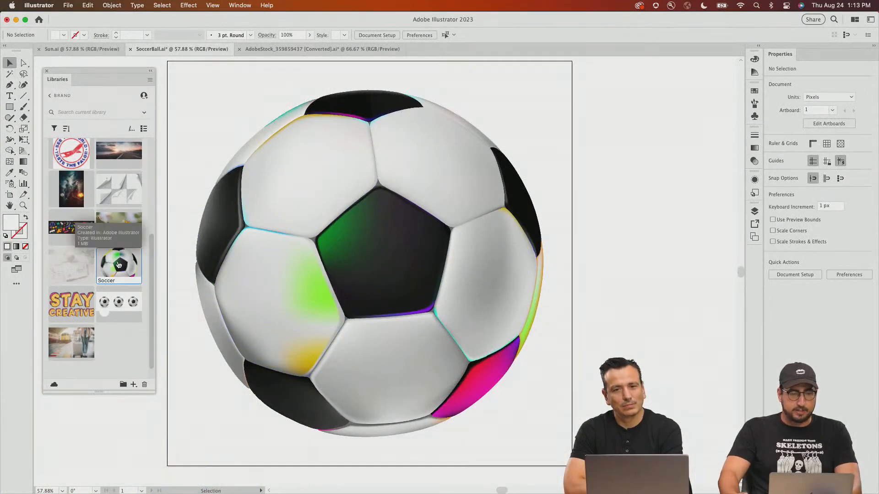
pyautogui.press('super+Tab')
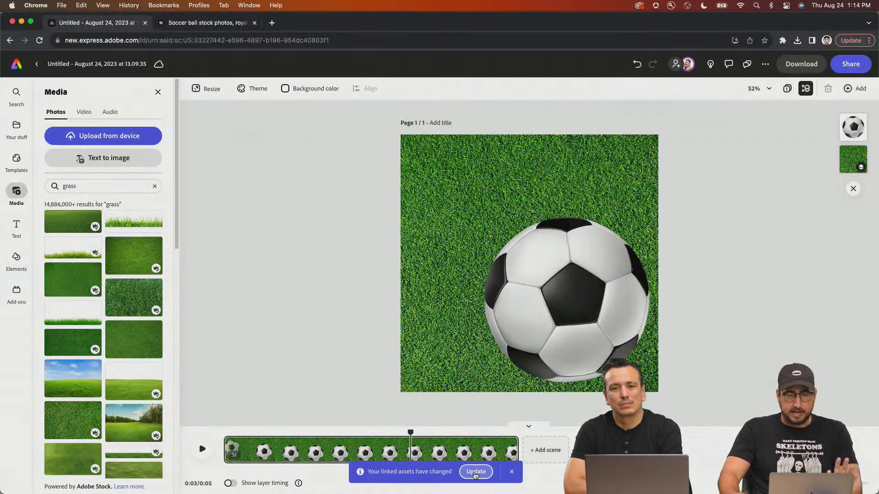
pyautogui.click(476, 472)
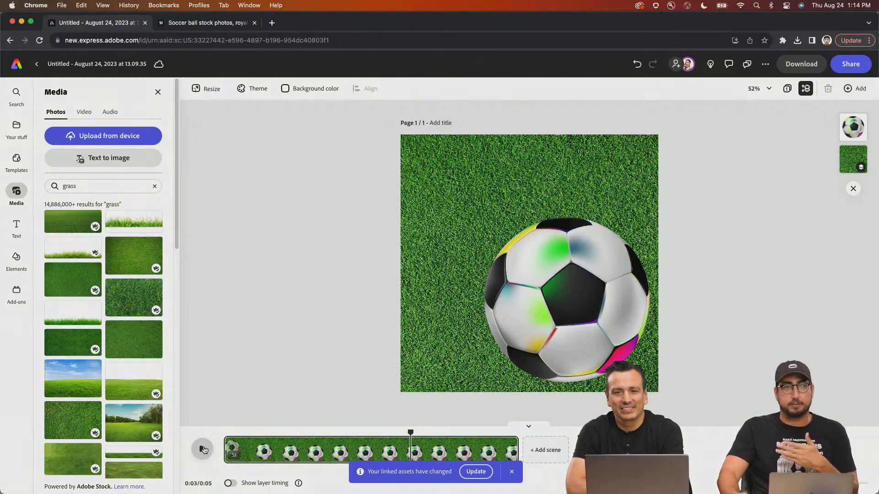
pyautogui.click(203, 450)
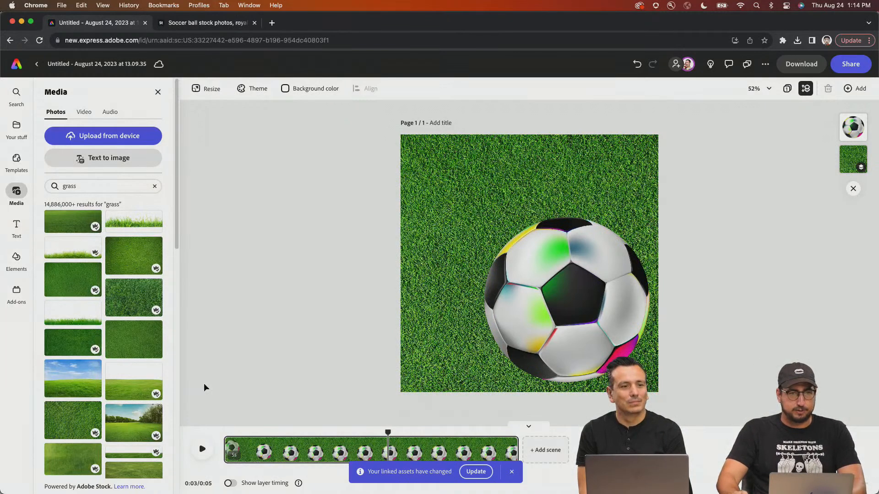
# - Switch to Illustrator and create a new 1080 × 1080 px document in RGB color
pyautogui.press('super+Tab')
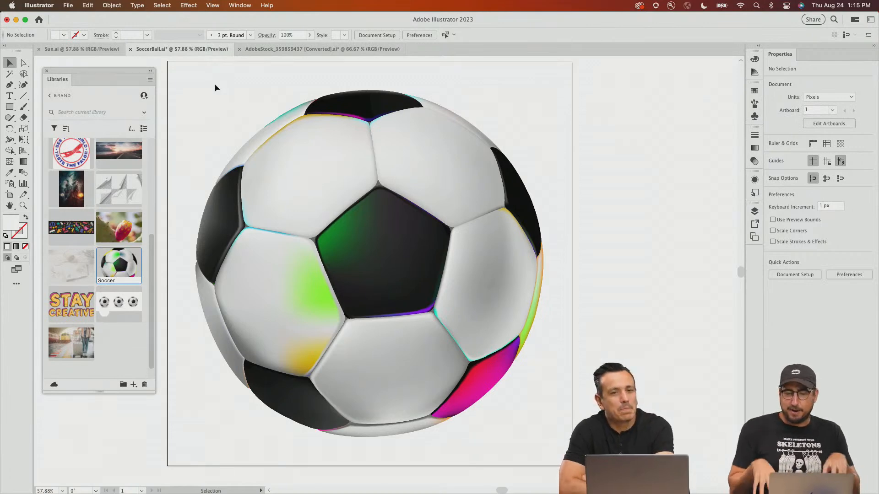
pyautogui.press('super+n')
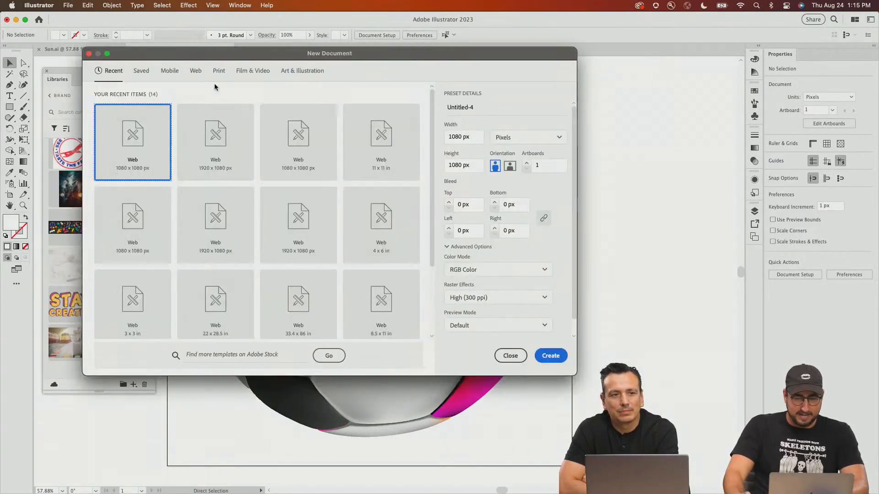
pyautogui.press('Return')
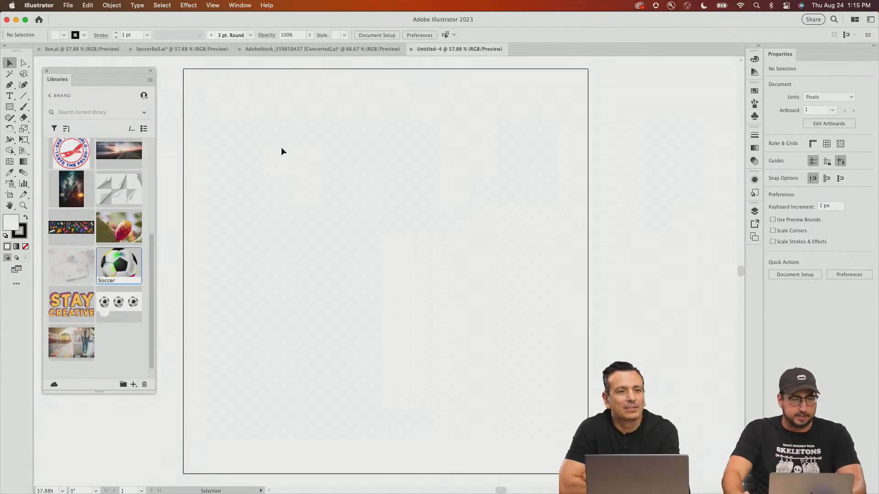
# - Draw a spiral about 758 × 788 px across the artboard with the Spiral tool, keeping it unfinished for live adjustment
pyautogui.click(25, 99)
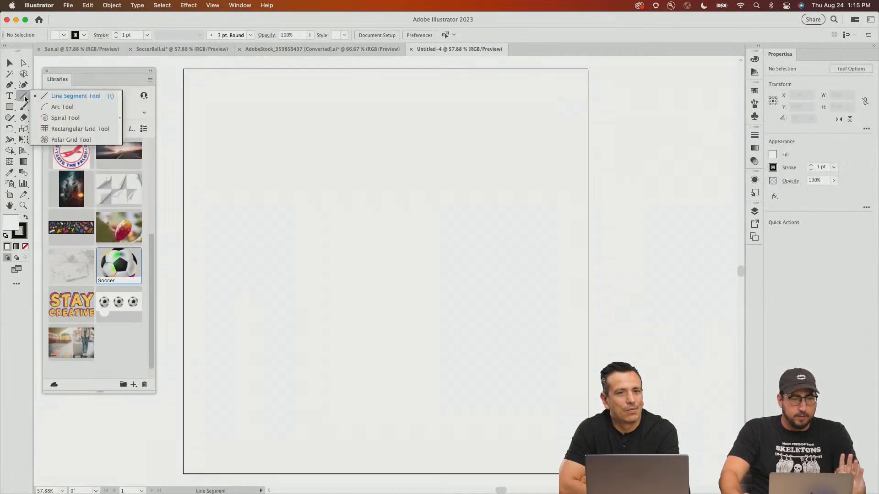
pyautogui.click(67, 118)
pyautogui.moveTo(247, 137); pyautogui.dragTo(273, 130)
pyautogui.press('super+z')
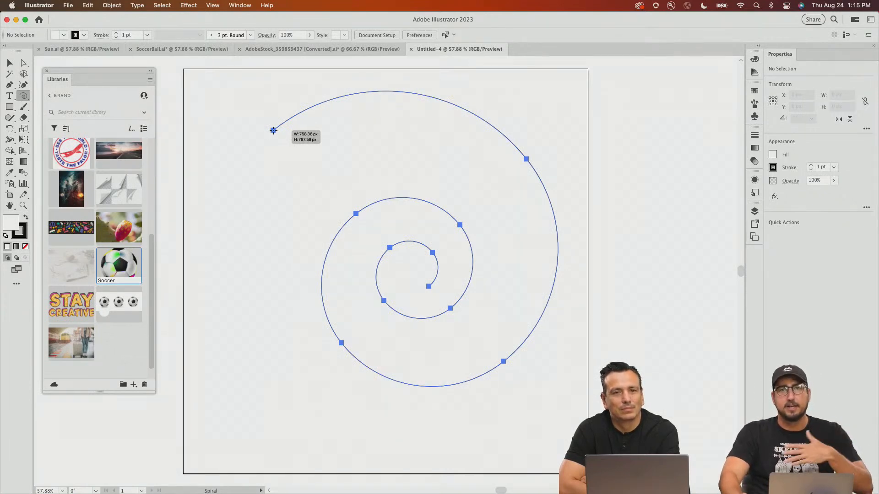
# - Add inner segments to the spiral being drawn, remove several of them, and add some again toward its center
pyautogui.press('Up')
pyautogui.press('Up')
pyautogui.press('Up')
pyautogui.press('Up')
pyautogui.press('Up')
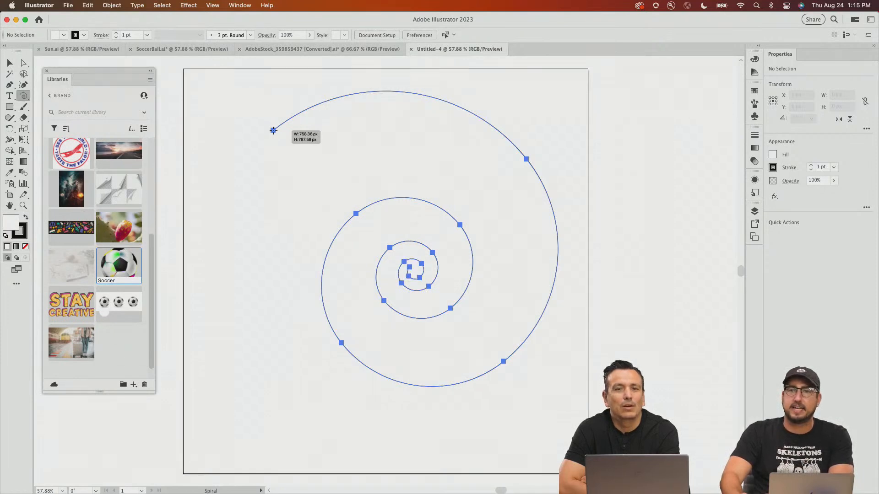
pyautogui.press('Down')
pyautogui.press('Down')
pyautogui.press('Down')
pyautogui.press('Down')
pyautogui.press('Down')
pyautogui.press('Down')
pyautogui.press('Down')
pyautogui.press('Up')
pyautogui.press('Up')
pyautogui.press('Up')
pyautogui.press('Up')
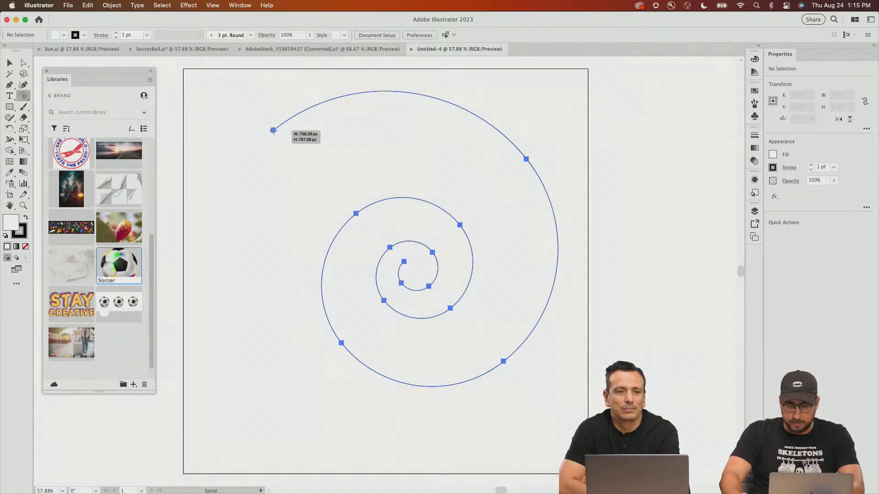
# - Reverse the winding direction of the spiral being drawn and resize it to about 587 × 711 px
pyautogui.press('shift')
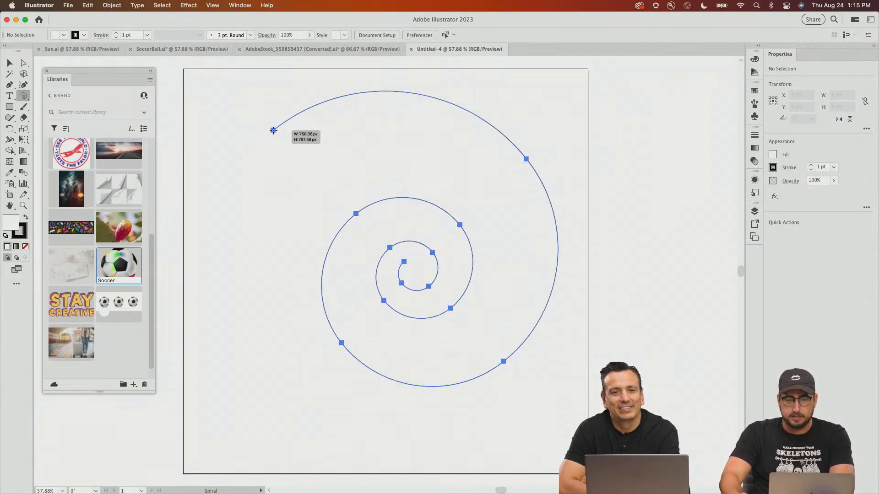
pyautogui.press('r')
pyautogui.press('r')
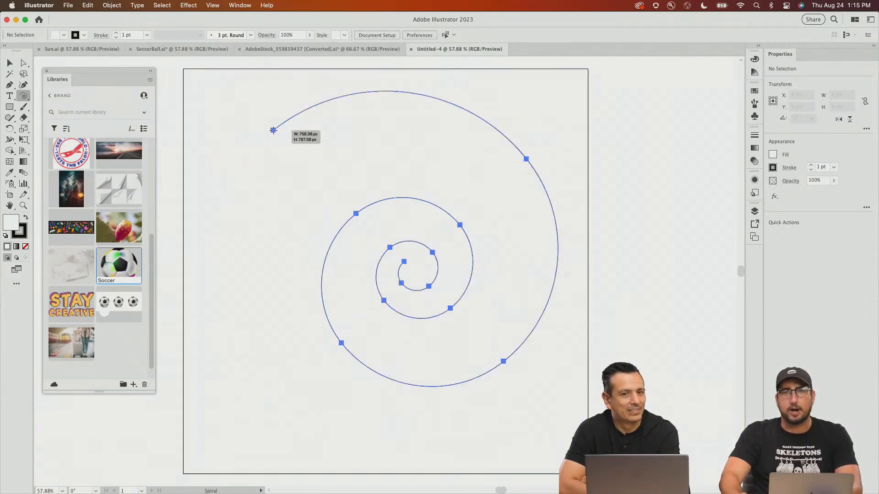
pyautogui.press('r')
pyautogui.press('r')
pyautogui.press('r')
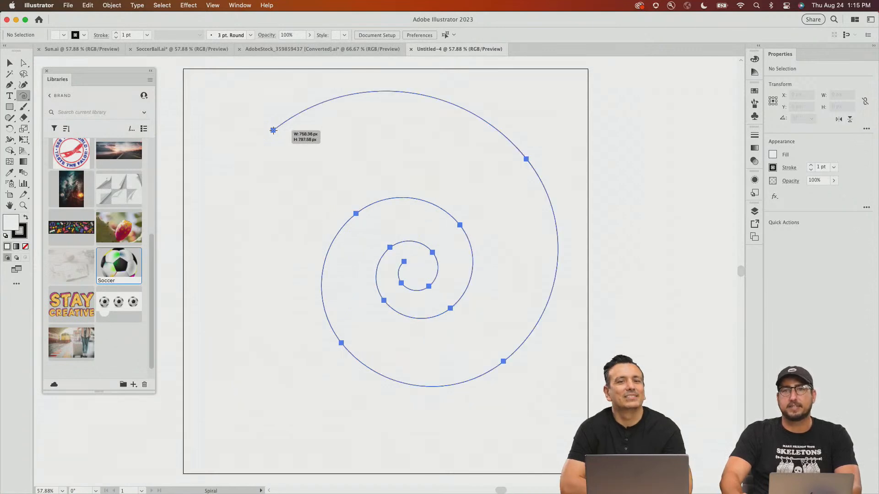
pyautogui.moveTo(274, 130); pyautogui.dragTo(341, 131)
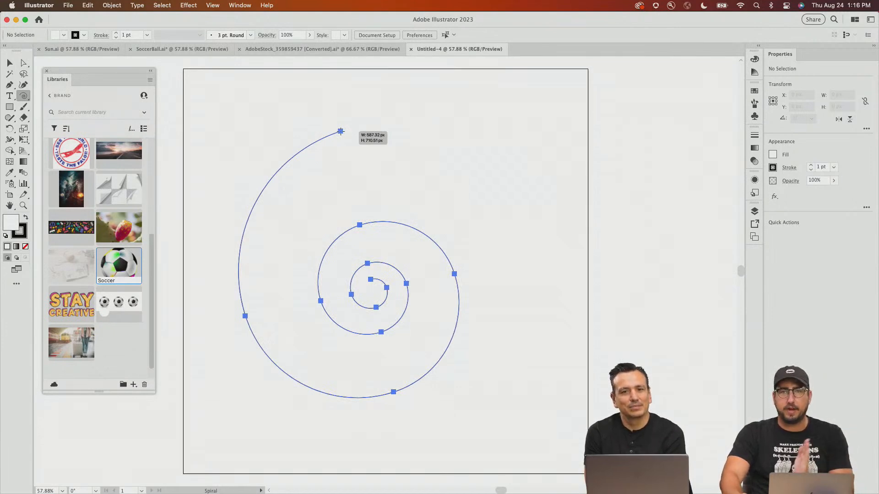
# - Reduce the spiral by one inner segment at about 676 × 598 px, finish drawing it, and delete it
pyautogui.press('Up')
pyautogui.press('Down')
pyautogui.press('Down')
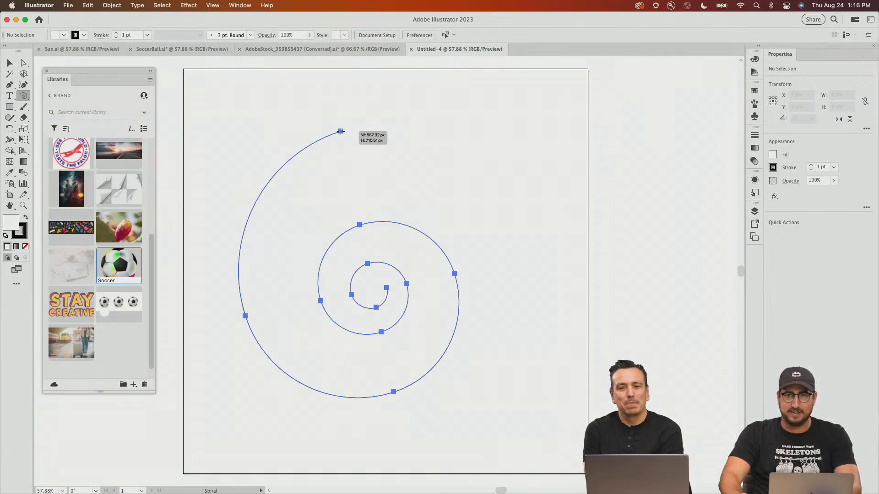
pyautogui.moveTo(340, 131); pyautogui.dragTo(508, 195)
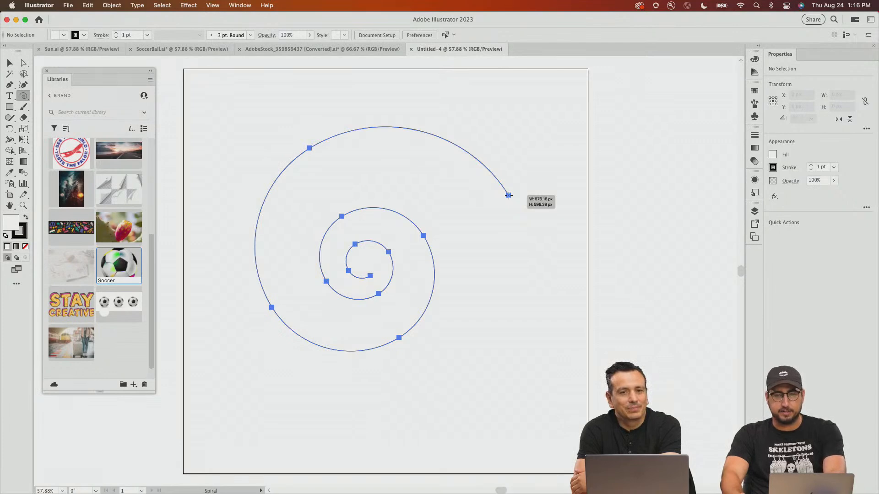
pyautogui.moveTo(508, 196); pyautogui.dragTo(509, 195)
pyautogui.press('Delete')
# - Create a spiral by numeric settings with a 385.041 px radius, 30% decay and 11 segments
pyautogui.click(276, 300)
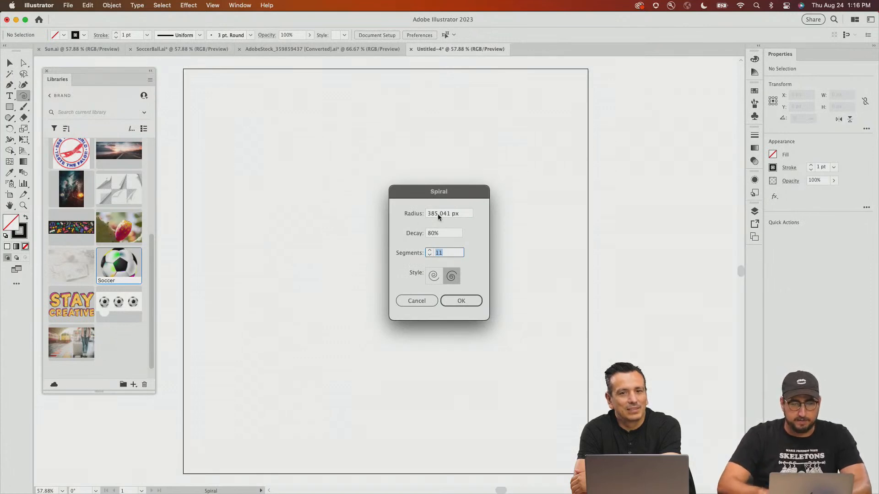
pyautogui.click(441, 233)
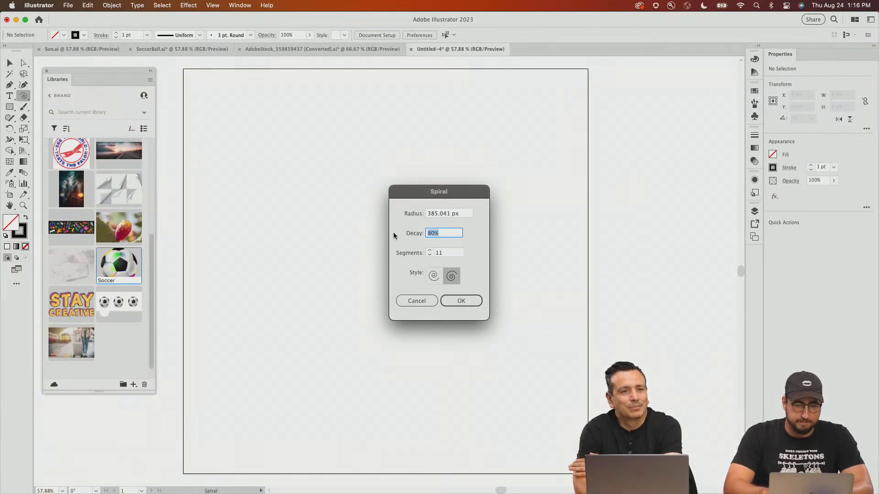
pyautogui.write('30')
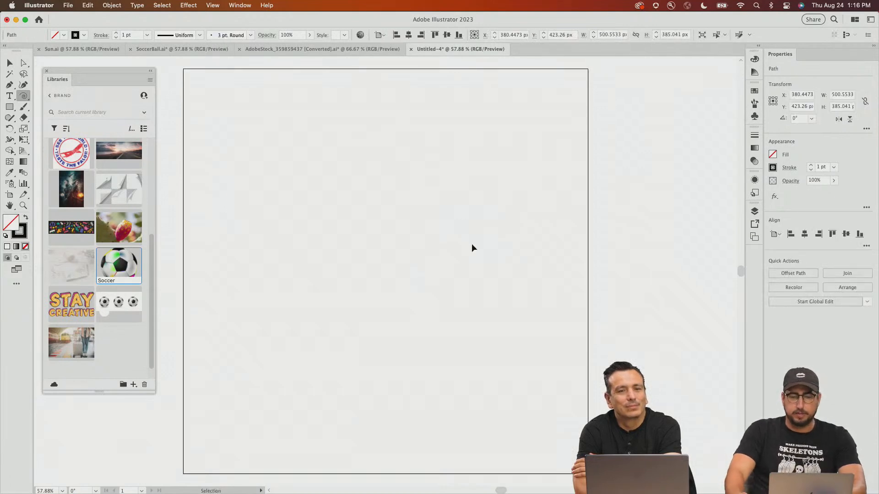
# - Create a spiral with 100% decay and a 385.041 px radius, and delete the resulting path
pyautogui.press('Tab')
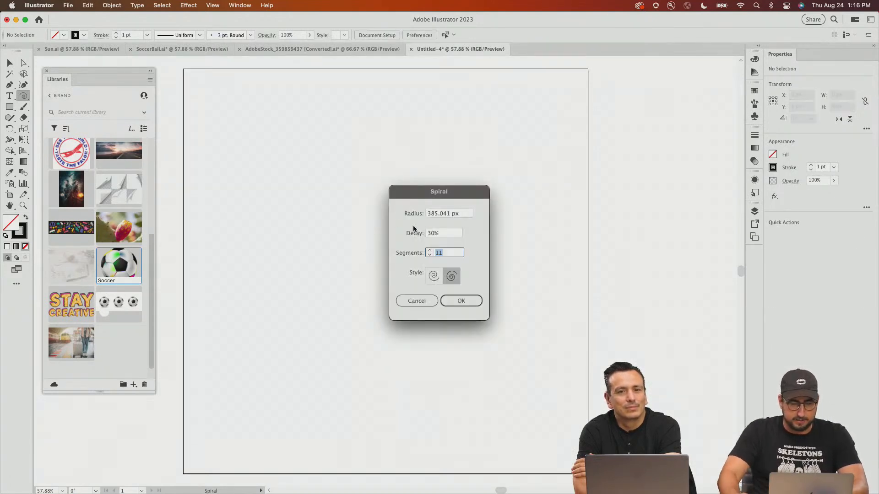
pyautogui.write('100')
pyautogui.press('Return')
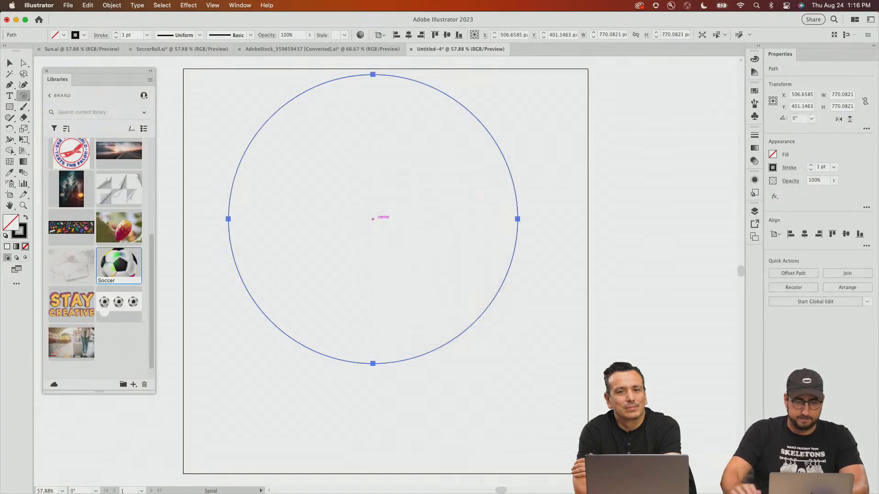
pyautogui.press('Delete')
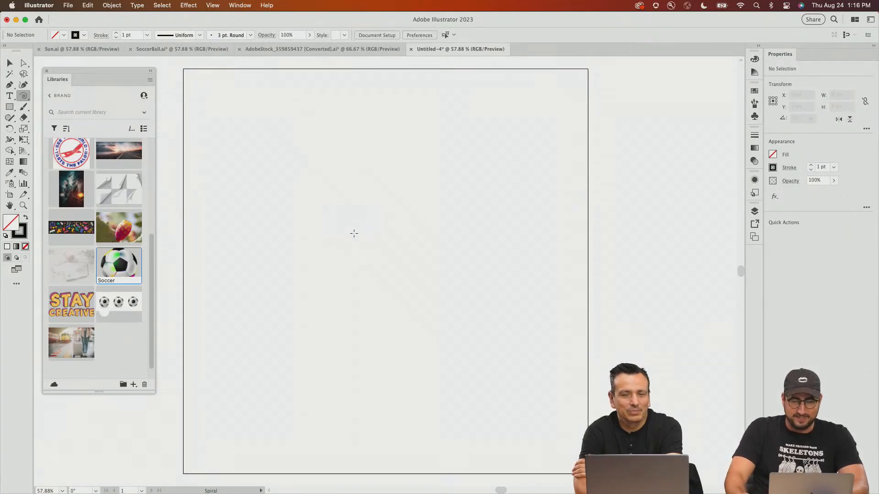
# - Create a spiral by numeric settings with 80% decay, and delete it
pyautogui.click(377, 230)
pyautogui.click(450, 232)
pyautogui.write('80')
pyautogui.press('Return')
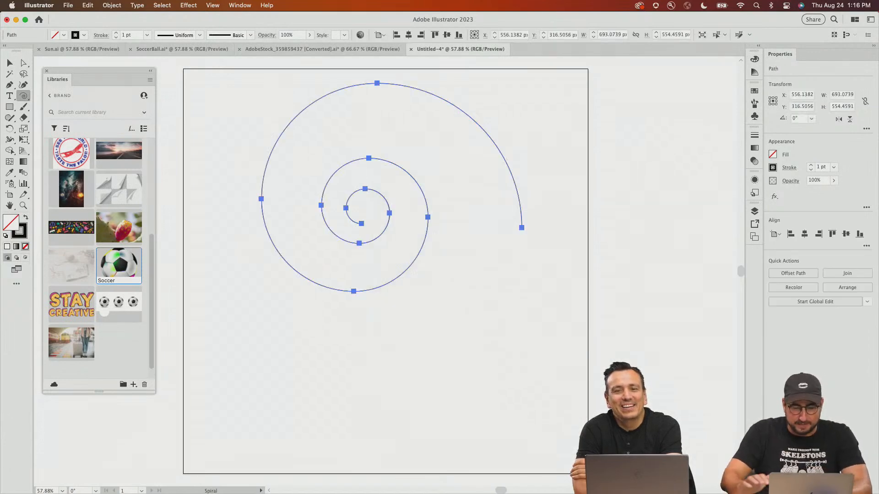
pyautogui.press('Delete')
# - Create a spiral with 80% decay, a 385.041 px radius and an increased number of segments
pyautogui.click(407, 242)
pyautogui.press('Tab')
pyautogui.press('Tab')
pyautogui.write('20')
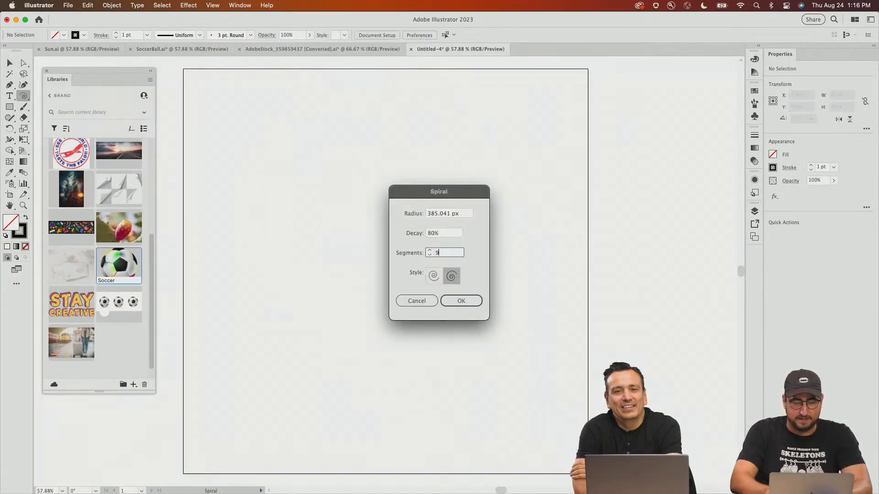
pyautogui.press('Return')
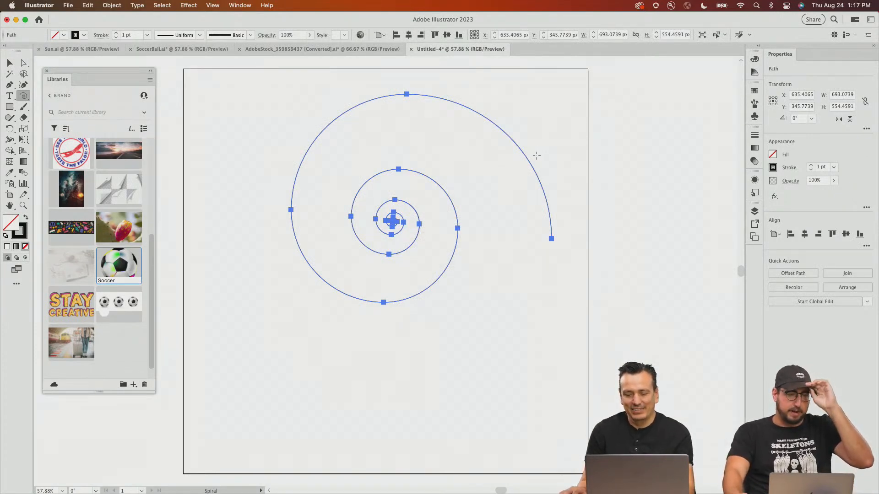
# - Rotate the spiral to 270°, scale it to about 725 × 906 px, and move it within the artboard
pyautogui.press('r')
pyautogui.moveTo(516, 114)
pyautogui.mouseDown()
pyautogui.moveTo(568, 233)
pyautogui.moveTo(512, 323)
pyautogui.moveTo(425, 350)
pyautogui.moveTo(594, 320)
pyautogui.mouseUp()
pyautogui.press('s')
pyautogui.moveTo(605, 136); pyautogui.dragTo(648, 71)
pyautogui.press('v')
pyautogui.moveTo(554, 145); pyautogui.dragTo(534, 220)
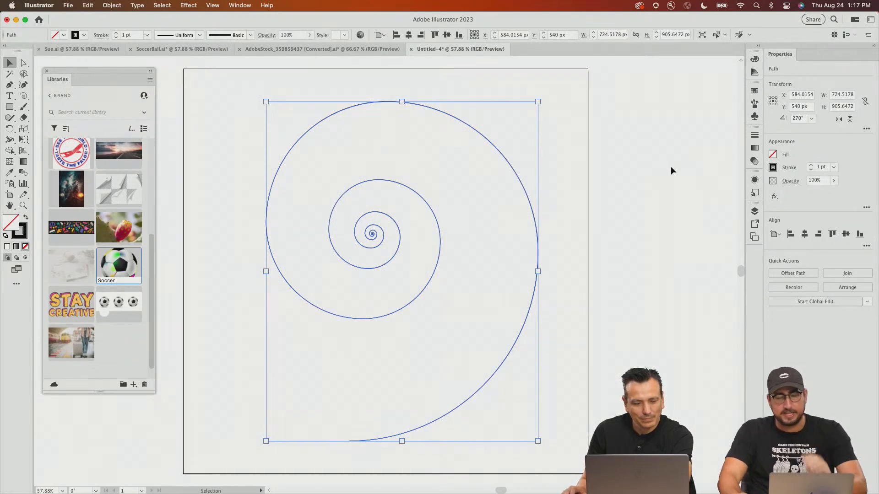
# - Draw a dense cluster of repeated spirals, about 1531 × 1484 px overall, around the artboard's right edge
pyautogui.moveTo(643, 184); pyautogui.dragTo(417, 157)
pyautogui.click(23, 96)
pyautogui.moveTo(334, 140); pyautogui.dragTo(448, 167)
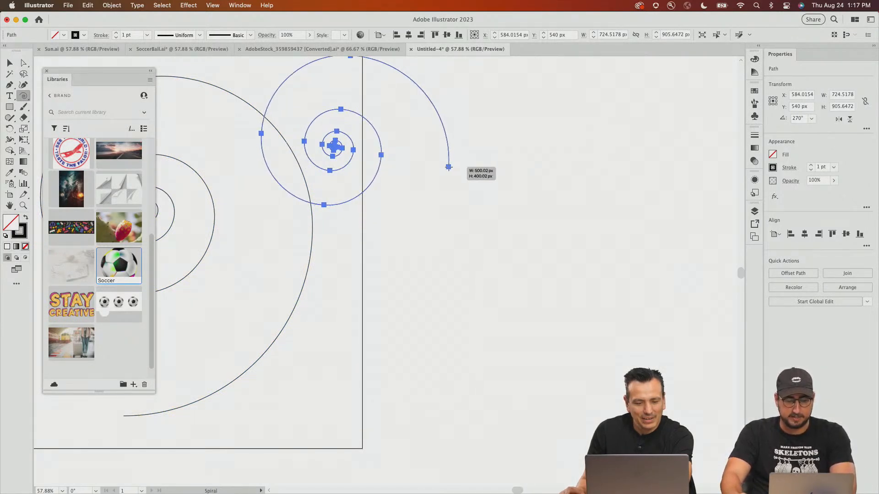
pyautogui.moveTo(448, 167)
pyautogui.mouseDown()
pyautogui.moveTo(529, 188)
pyautogui.moveTo(413, 182)
pyautogui.moveTo(612, 255)
pyautogui.moveTo(653, 292)
pyautogui.moveTo(431, 378)
pyautogui.moveTo(280, 366)
pyautogui.moveTo(196, 295)
pyautogui.moveTo(204, 205)
pyautogui.moveTo(232, 167)
pyautogui.moveTo(257, 159)
pyautogui.moveTo(242, 242)
pyautogui.moveTo(269, 325)
pyautogui.mouseUp()
pyautogui.press('`')
# - Delete the selected cluster of repeated spirals
pyautogui.press('z')
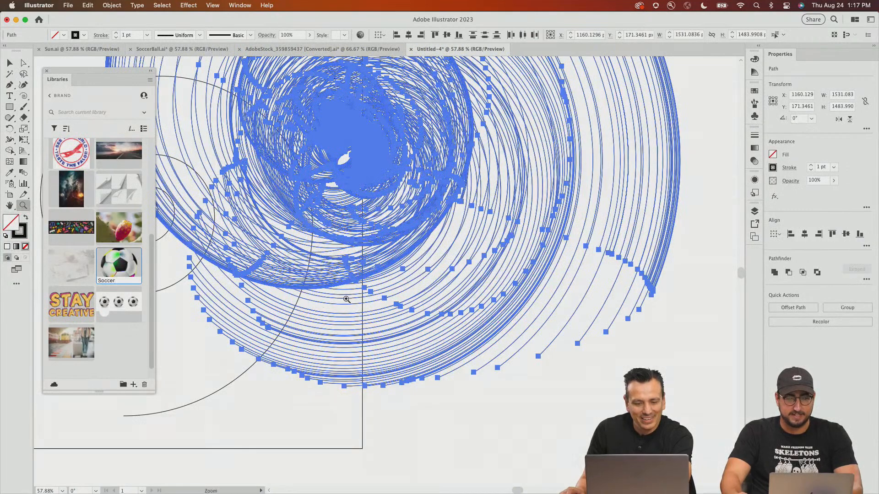
pyautogui.keyDown('alt'); pyautogui.click(391, 294); pyautogui.keyUp('alt')
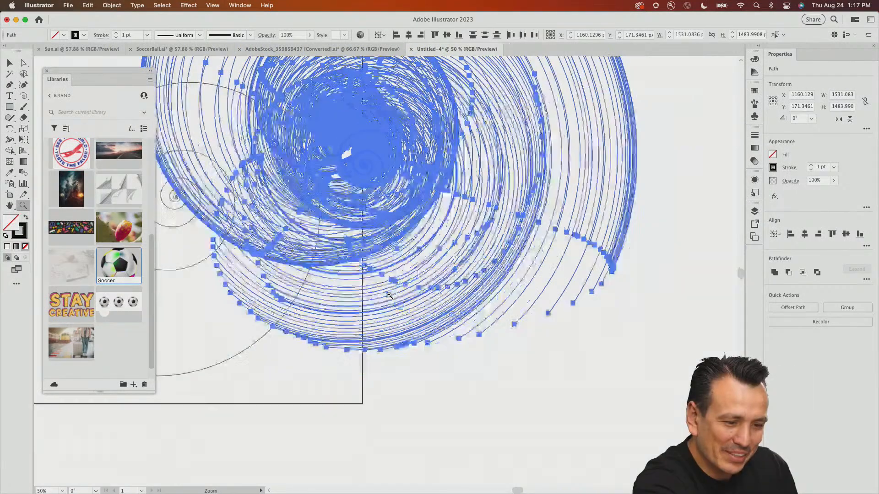
pyautogui.keyDown('alt'); pyautogui.click(393, 292); pyautogui.keyUp('alt')
pyautogui.keyDown('alt'); pyautogui.click(393, 292); pyautogui.keyUp('alt')
pyautogui.press('Delete')
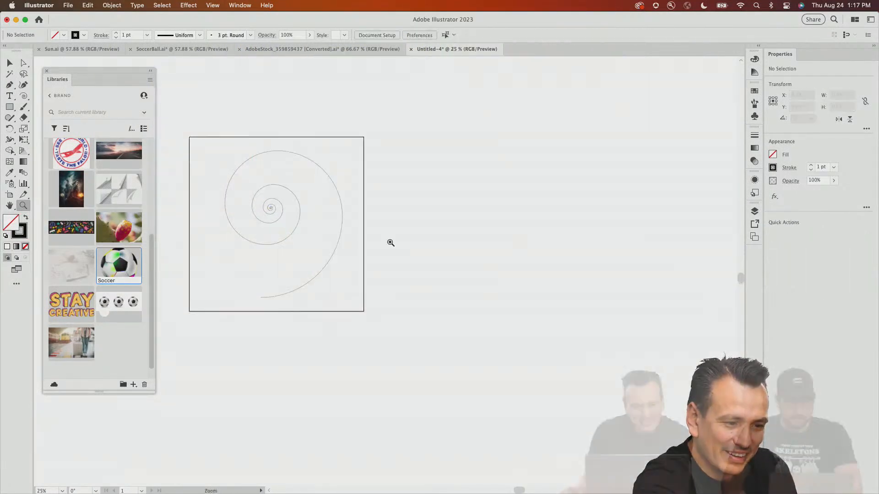
# - Delete the remaining spiral on the artboard
pyautogui.moveTo(403, 233); pyautogui.dragTo(332, 223)
pyautogui.press('v')
pyautogui.moveTo(242, 155); pyautogui.dragTo(510, 207)
pyautogui.press('Delete')
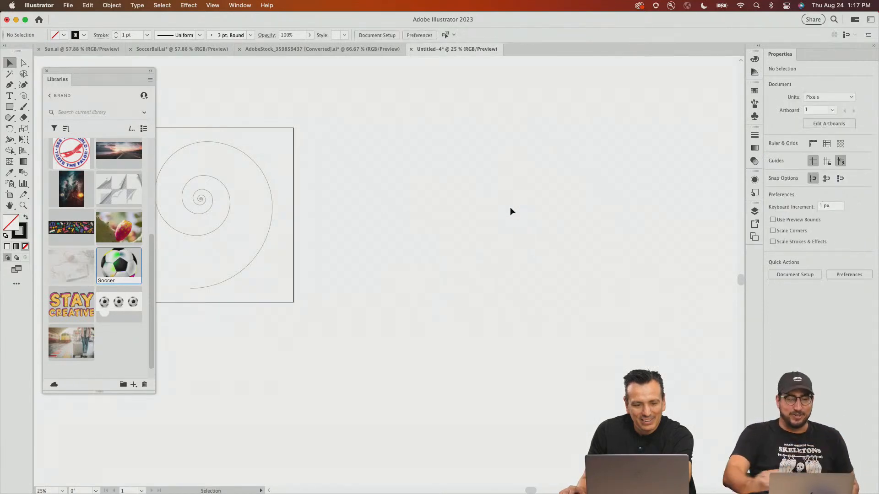
pyautogui.moveTo(288, 109); pyautogui.dragTo(102, 342)
pyautogui.press('Delete')
# - Draw a wide rectangle about 921 × 252 px to the right of the artboard and select it
pyautogui.press('m')
pyautogui.press('super+equal')
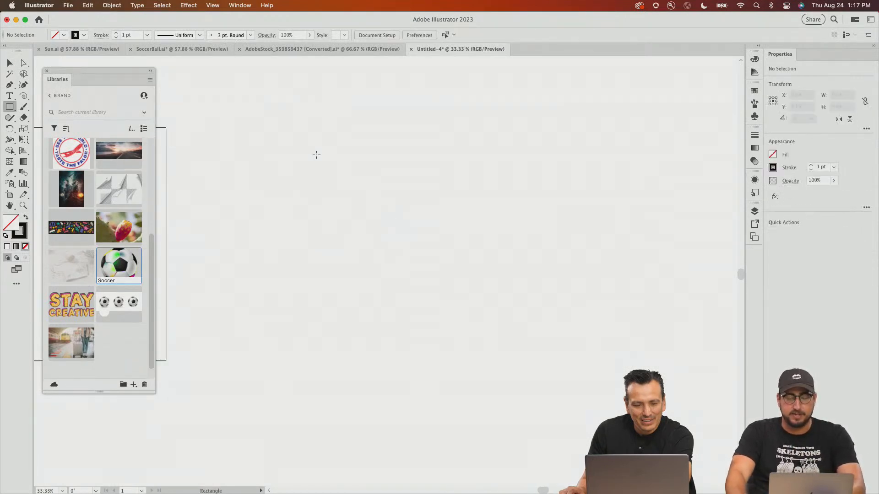
pyautogui.moveTo(290, 134); pyautogui.dragTo(489, 189)
pyautogui.press('v')
pyautogui.moveTo(344, 117); pyautogui.dragTo(443, 216)
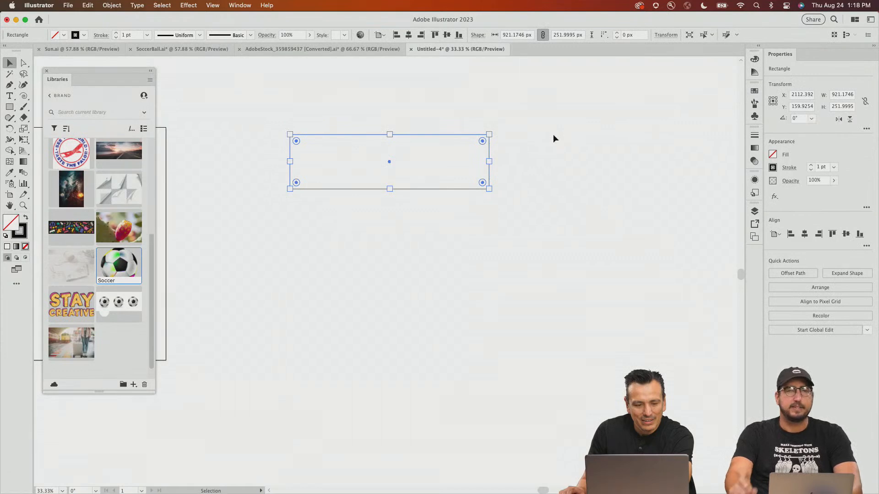
# - Switch to Chrome and open the Adobe Color color wheel page in a new browser tab
pyautogui.press('super+Tab')
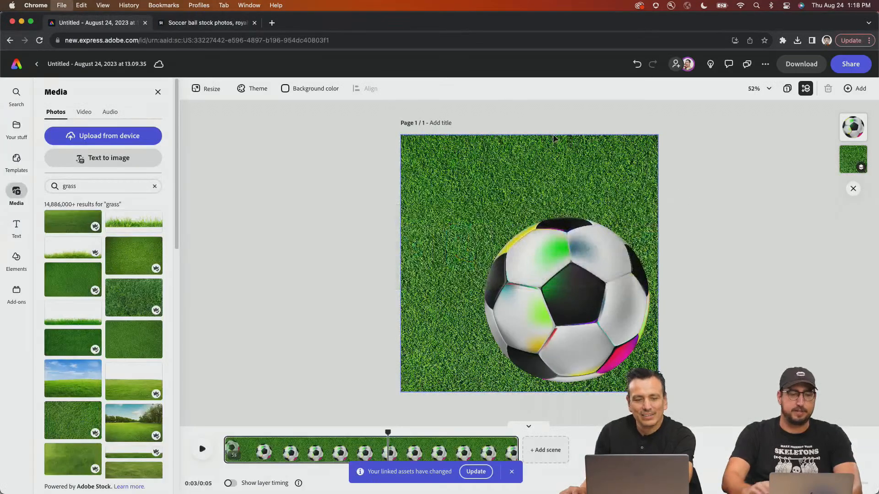
pyautogui.press('super+t')
pyautogui.write('col')
pyautogui.press('Return')
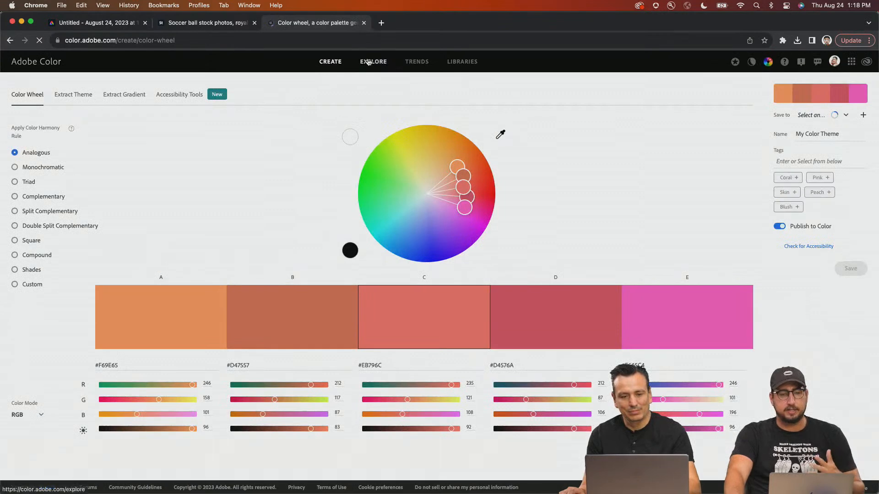
# - Open Adobe Color's Explore page and search the color themes for popscile
pyautogui.click(369, 63)
pyautogui.click(232, 87)
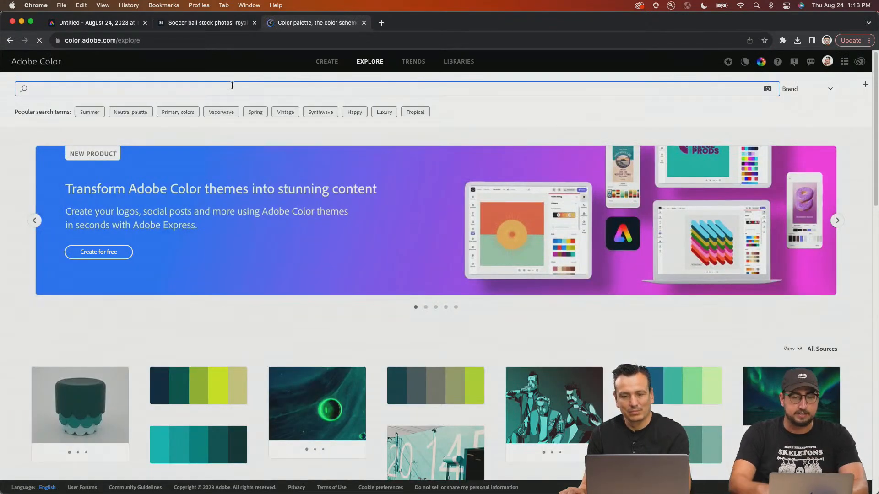
pyautogui.write('pop')
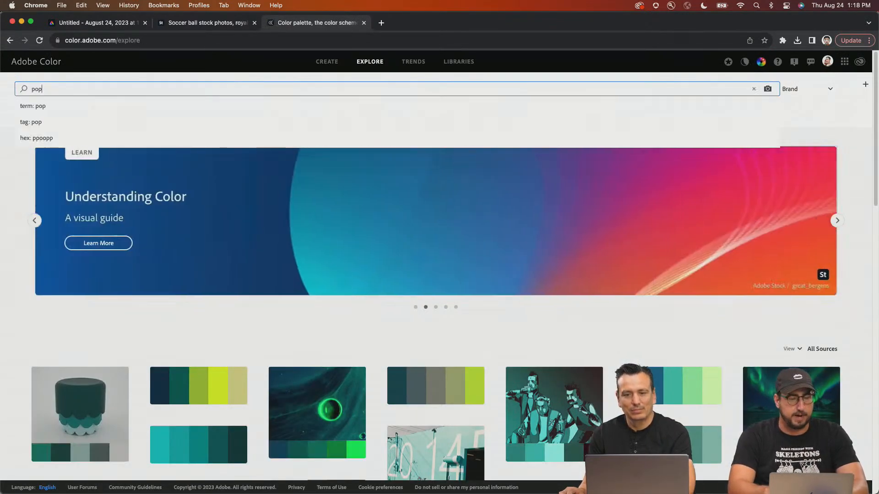
pyautogui.write('scile')
pyautogui.press('Return')
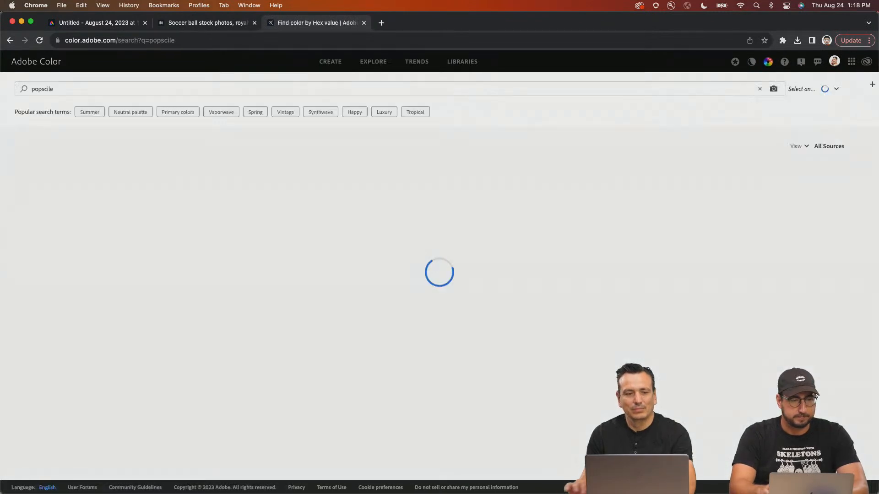
# - Replace the search term with popscicle and search the color themes again
pyautogui.press('super+a')
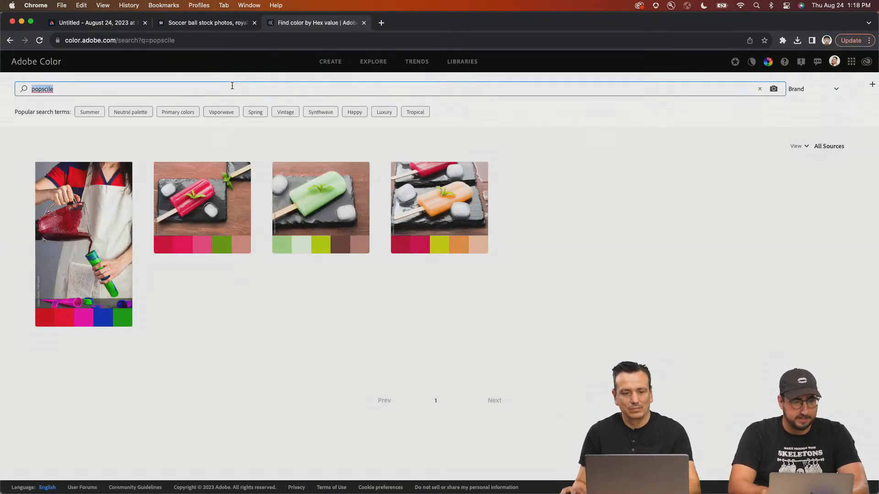
pyautogui.write('pops')
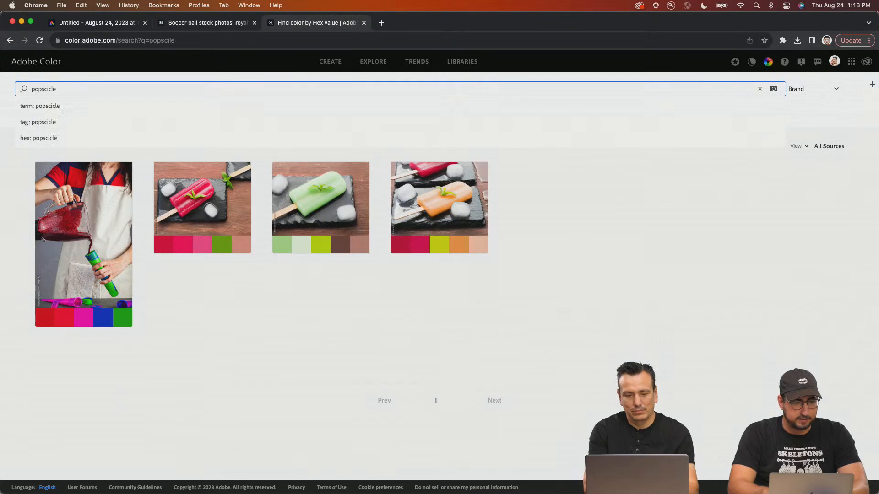
pyautogui.write('cicle')
pyautogui.press('Return')
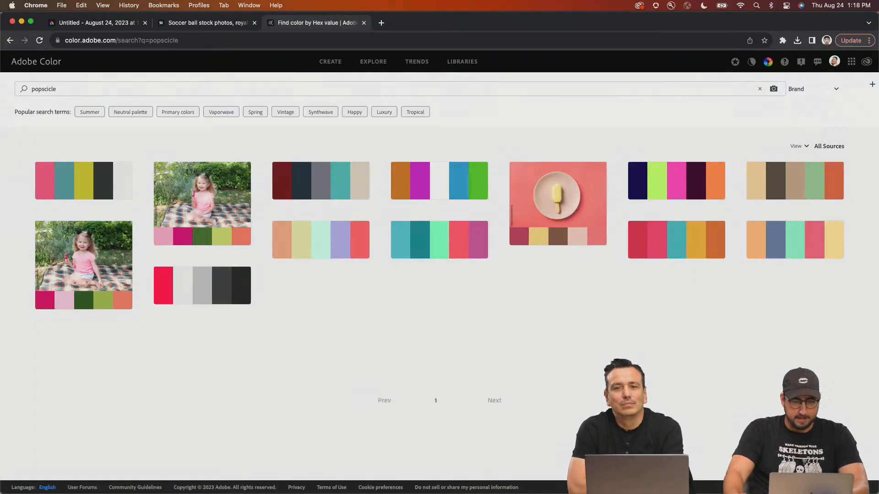
# - Switch back to Illustrator and fill the selected rectangle with the pink from the Popscicle Drips library theme
pyautogui.moveTo(64, 184)
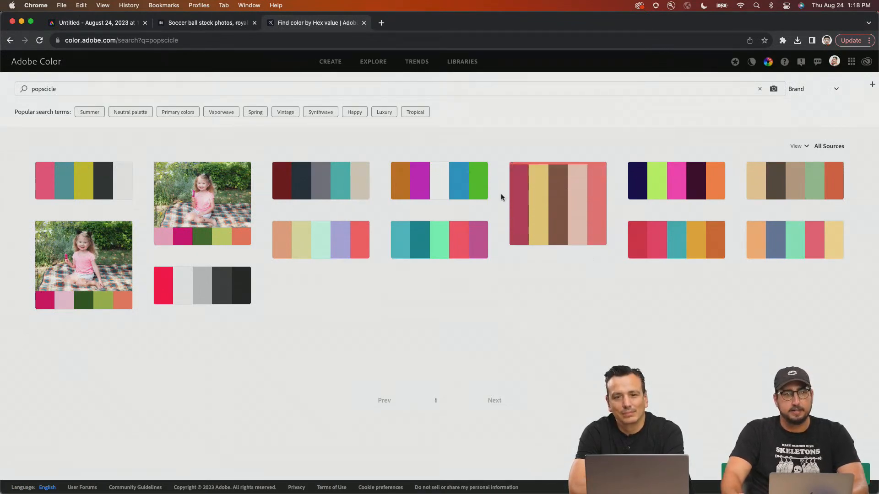
pyautogui.press('super+Tab')
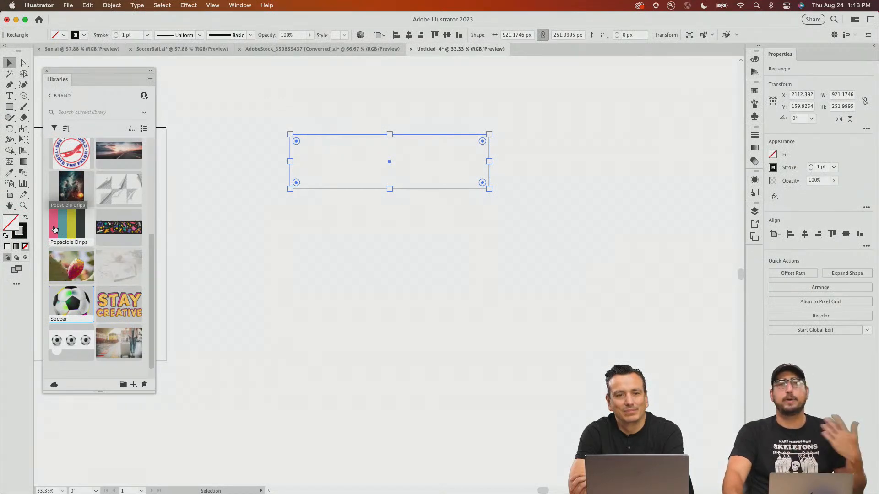
pyautogui.click(54, 225)
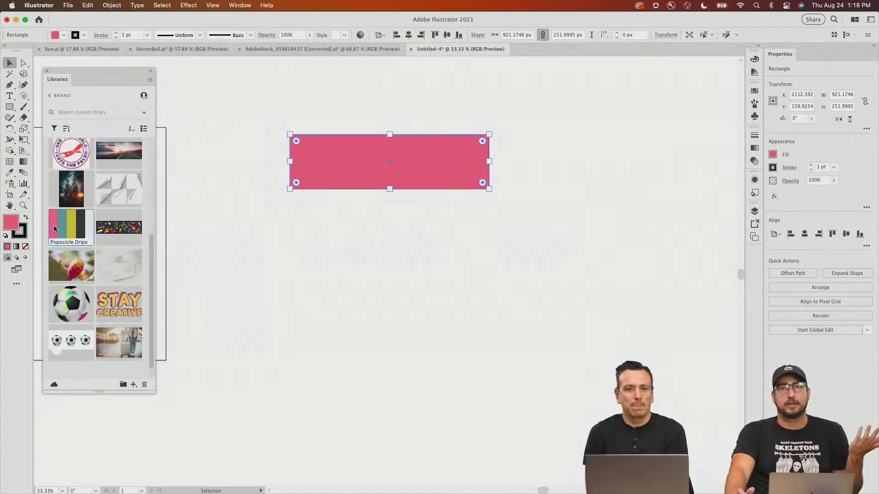
# - Remove the pink rectangle's stroke and stack two copies of it directly below the original, edge to edge
pyautogui.moveTo(361, 162); pyautogui.dragTo(339, 217)
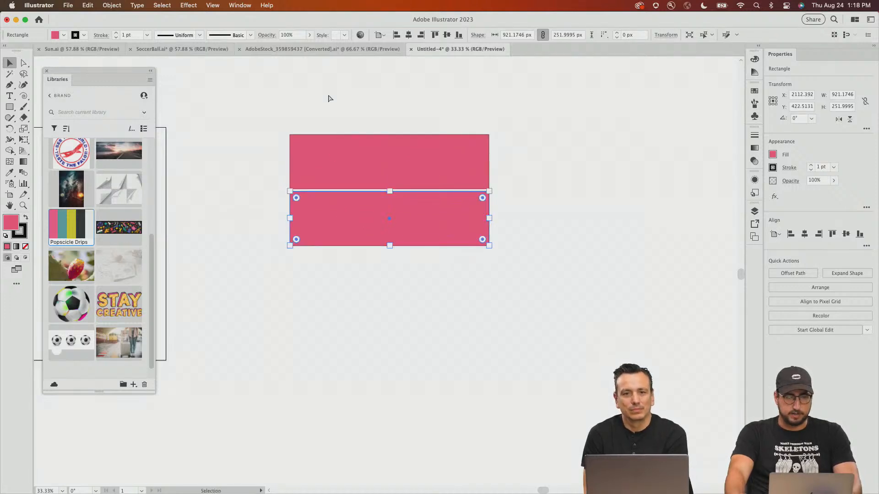
pyautogui.press('super+z')
pyautogui.press('/')
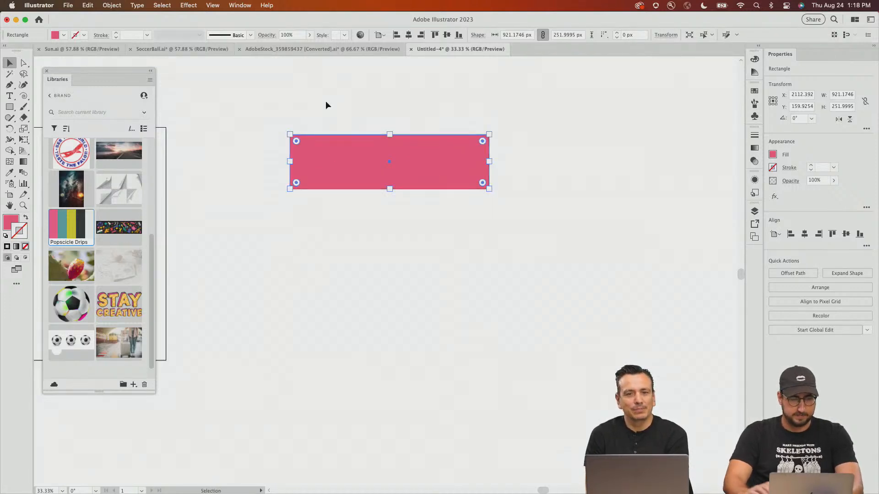
pyautogui.click(326, 103)
pyautogui.moveTo(348, 164); pyautogui.dragTo(351, 222)
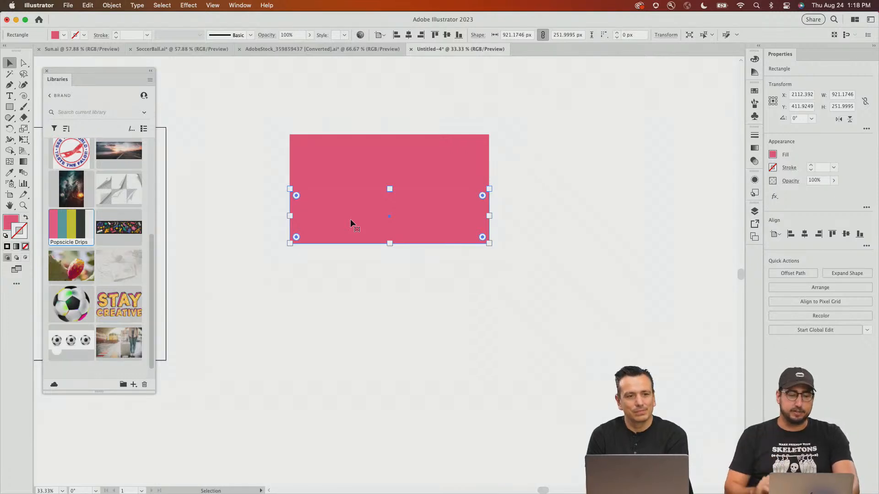
pyautogui.press('super+d')
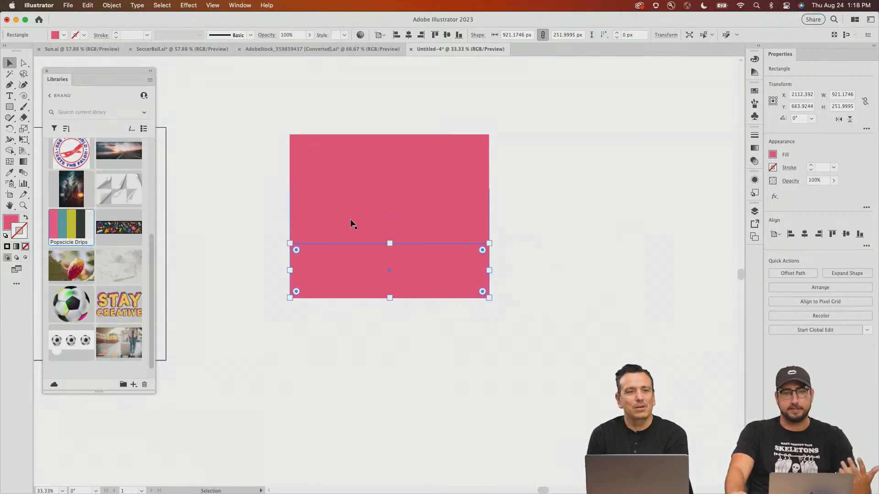
# - Fill the middle rectangle with the teal and the lowest one with the olive yellow from the Popscicle Drips theme
pyautogui.click(351, 223)
pyautogui.click(65, 236)
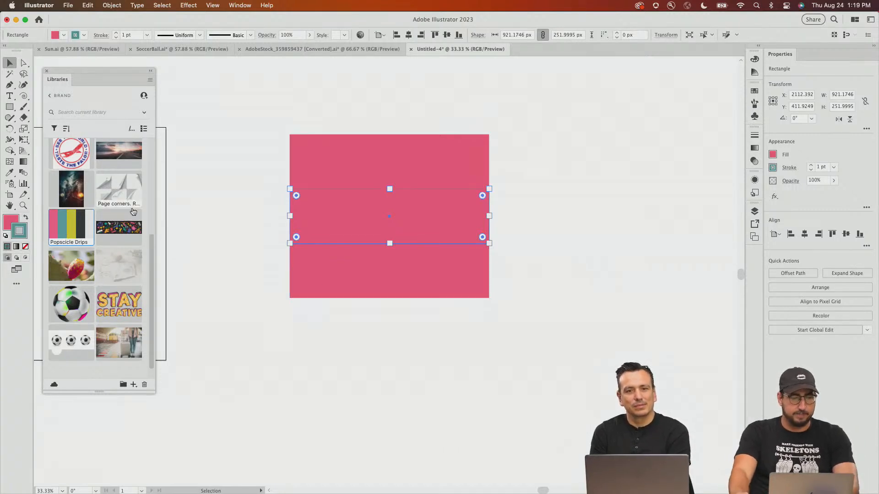
pyautogui.press('super+z')
pyautogui.press('x')
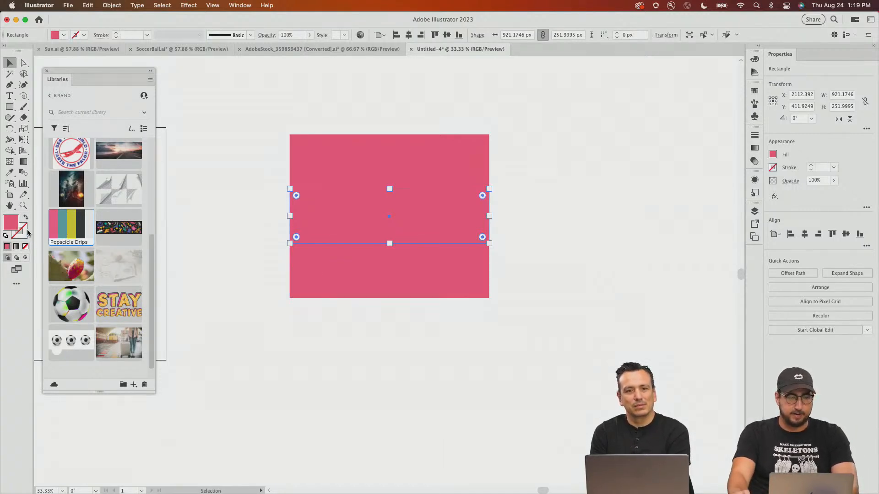
pyautogui.click(64, 228)
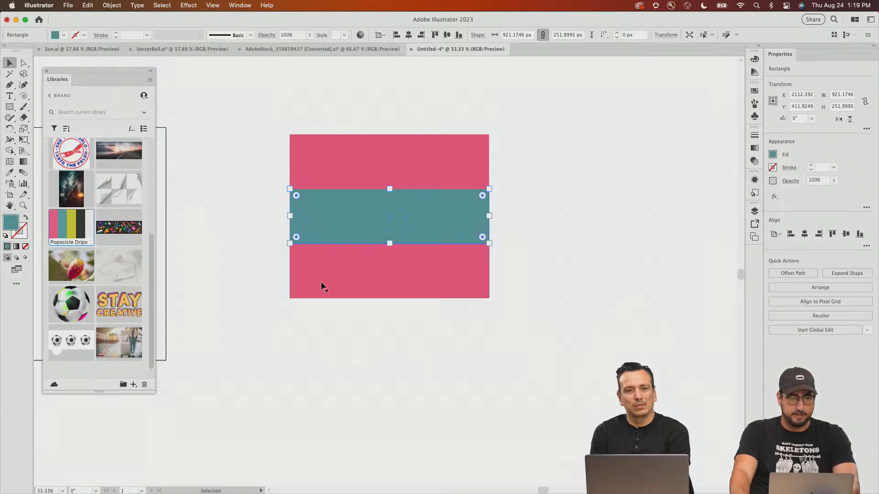
pyautogui.click(320, 281)
pyautogui.click(69, 224)
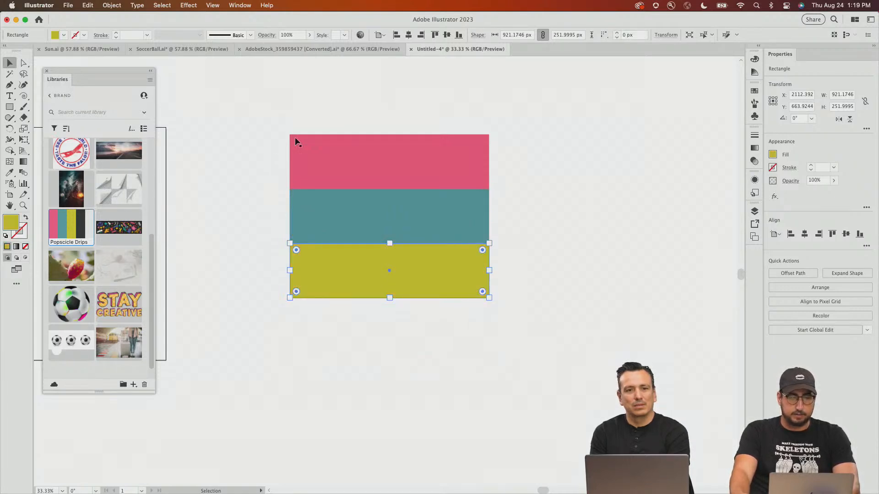
pyautogui.click(273, 145)
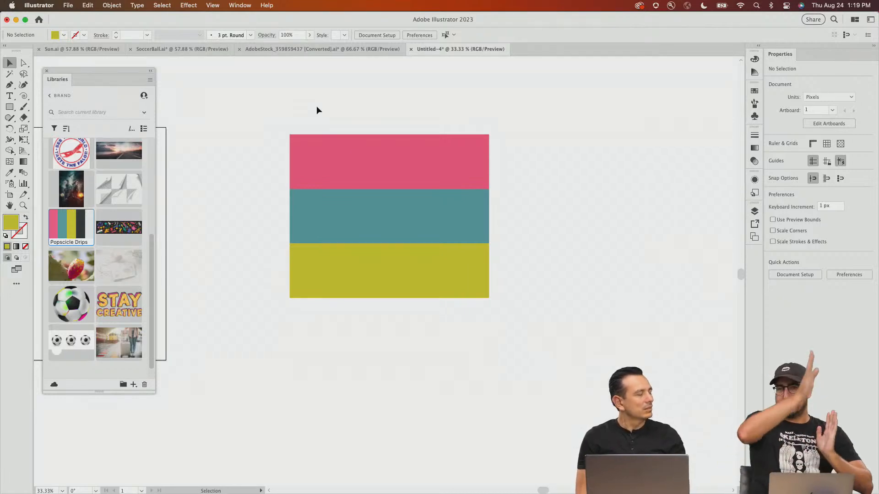
# - Apply a horizontal Rise warp effect with a 66% bend to all three stacked rectangles
pyautogui.moveTo(316, 106); pyautogui.dragTo(405, 352)
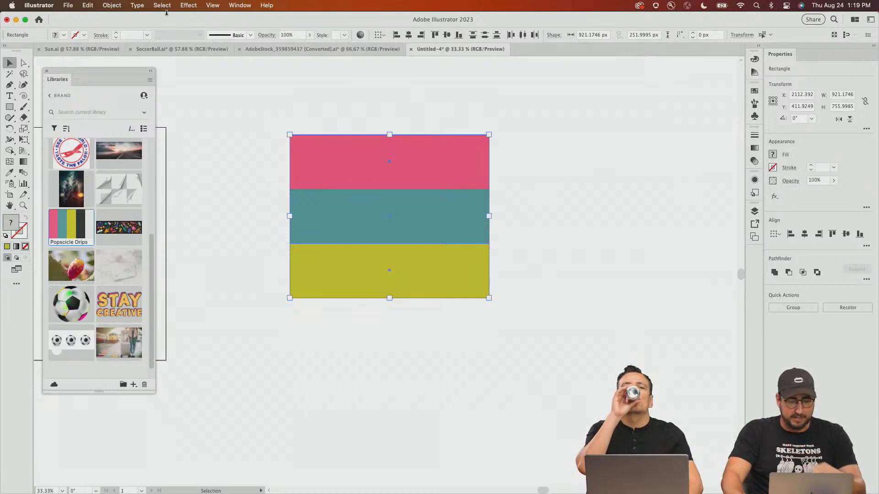
pyautogui.click(189, 6)
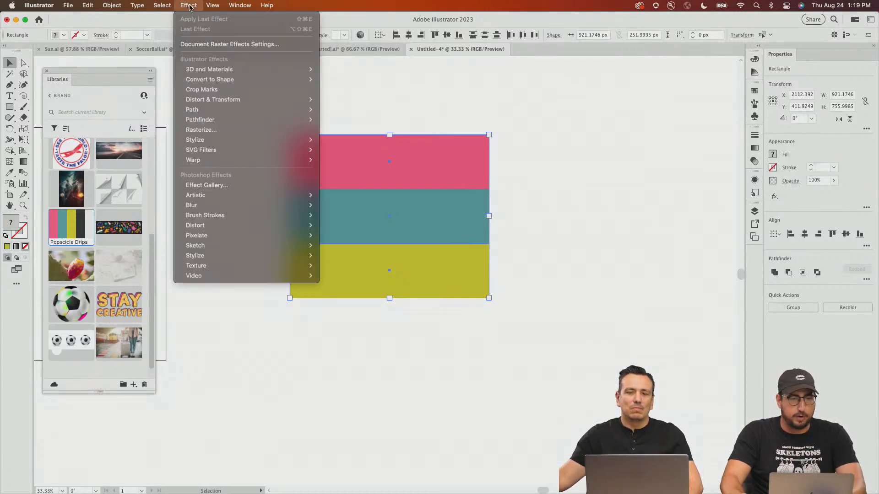
pyautogui.moveTo(225, 142)
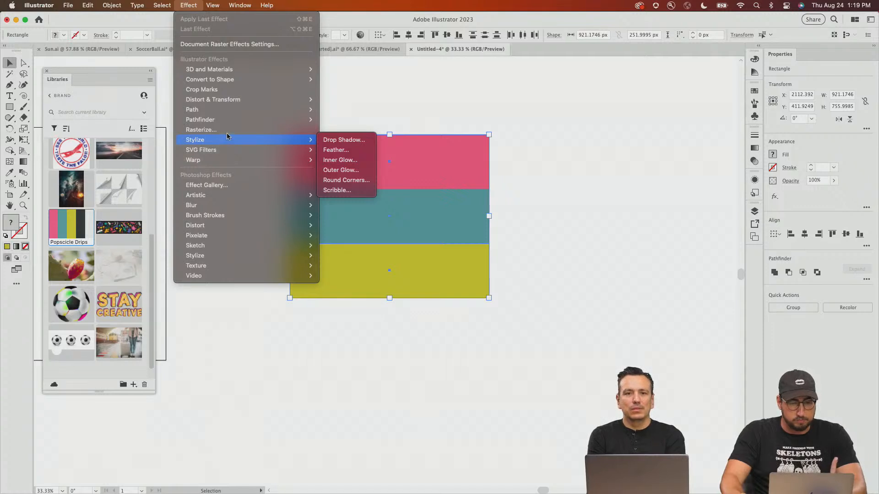
pyautogui.moveTo(229, 105)
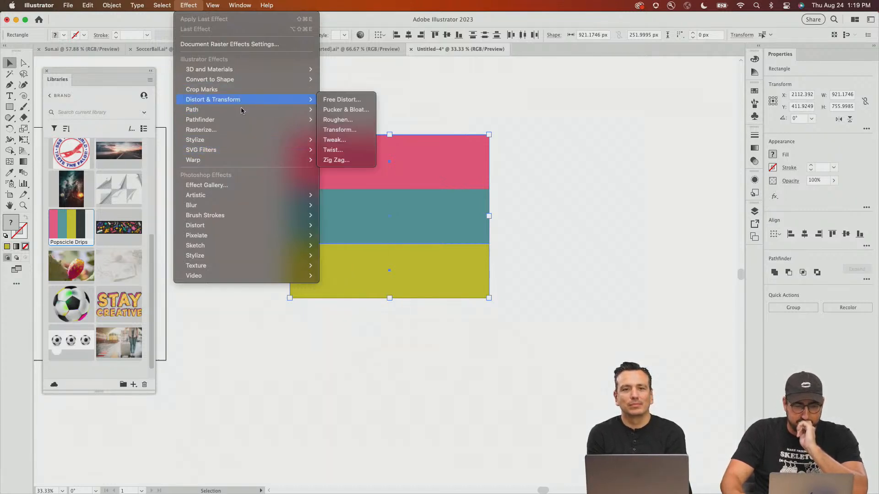
pyautogui.moveTo(242, 120)
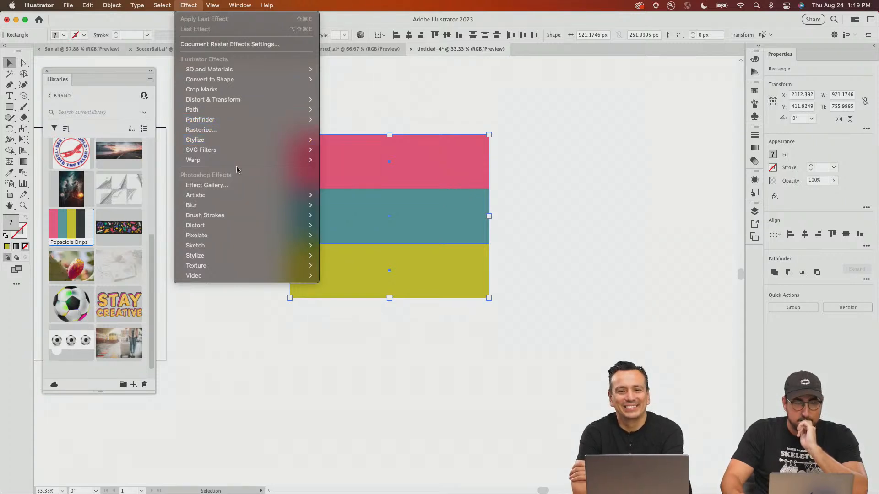
pyautogui.moveTo(237, 164)
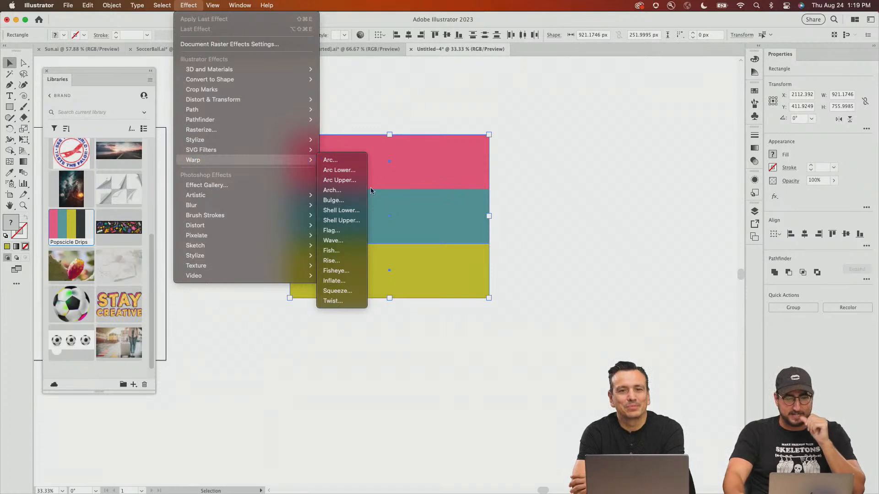
pyautogui.click(343, 230)
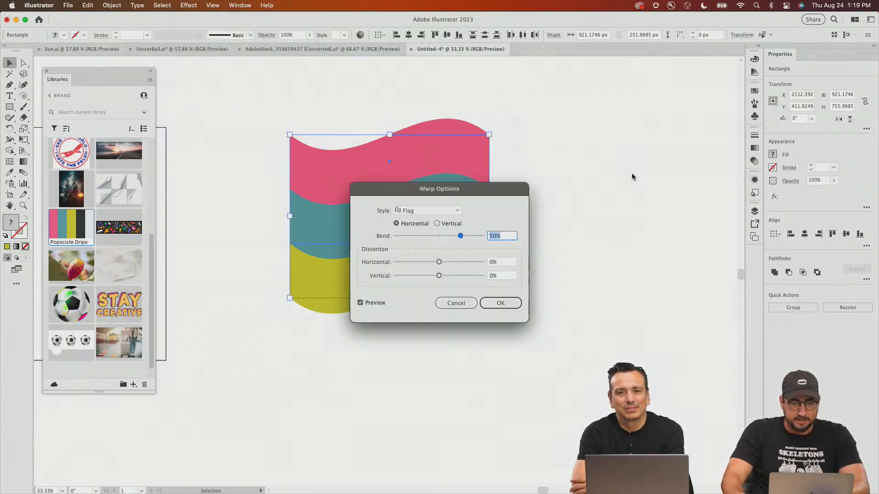
pyautogui.moveTo(489, 193); pyautogui.dragTo(705, 105)
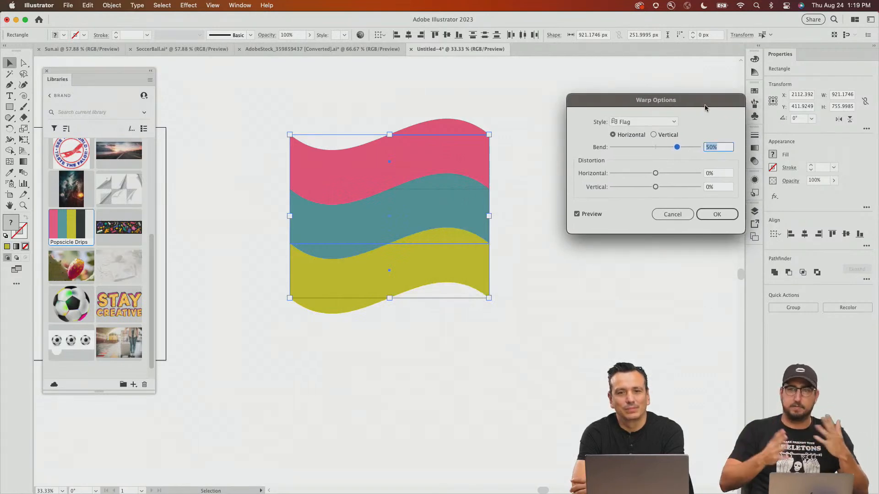
pyautogui.click(652, 122)
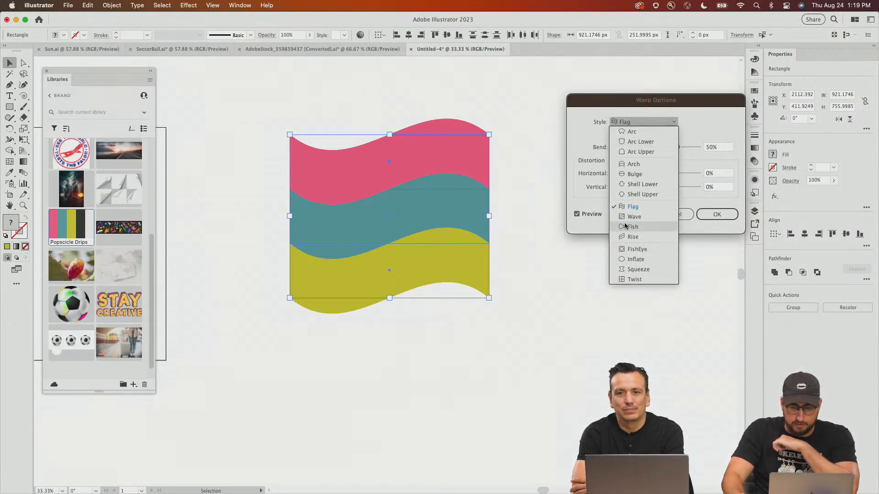
pyautogui.click(633, 236)
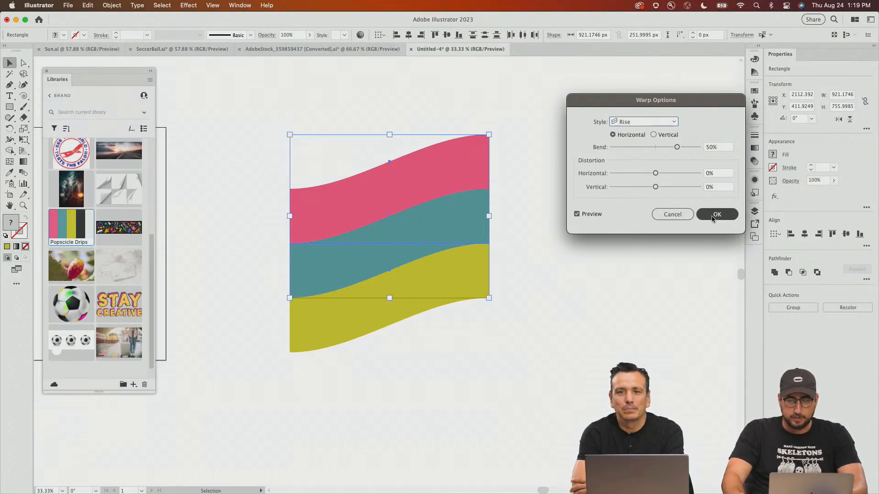
pyautogui.click(683, 147)
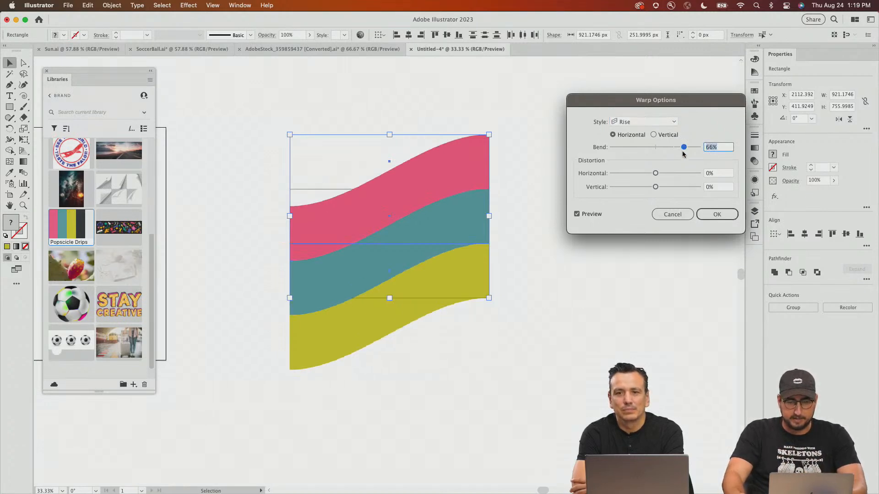
pyautogui.click(717, 214)
# - Stack three copies of the warped stripe set directly below the original to form a tall striped column
pyautogui.moveTo(441, 172); pyautogui.dragTo(447, 336)
pyautogui.keyDown('alt'); pyautogui.keyDown('super'); pyautogui.click(395, 268); pyautogui.keyUp('super'); pyautogui.keyUp('alt')
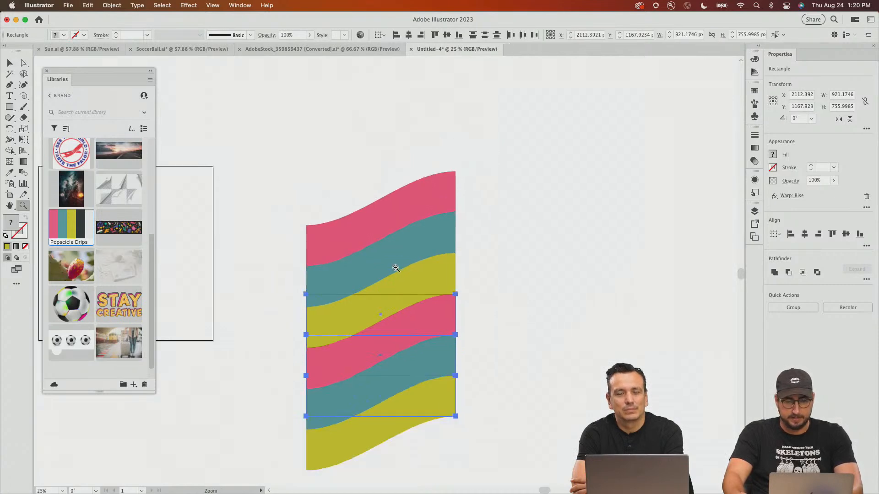
pyautogui.keyDown('alt'); pyautogui.click(395, 268); pyautogui.keyUp('alt')
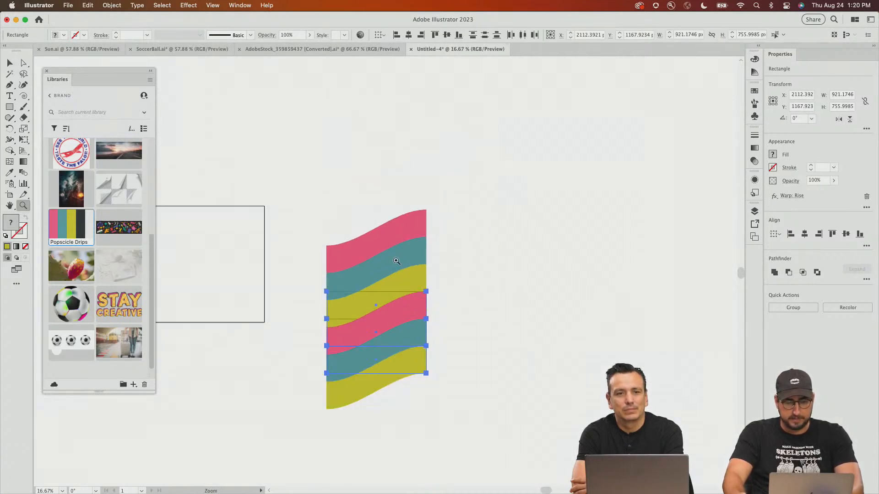
pyautogui.press('super+d')
pyautogui.press('super+d')
pyautogui.moveTo(397, 263); pyautogui.dragTo(354, 183)
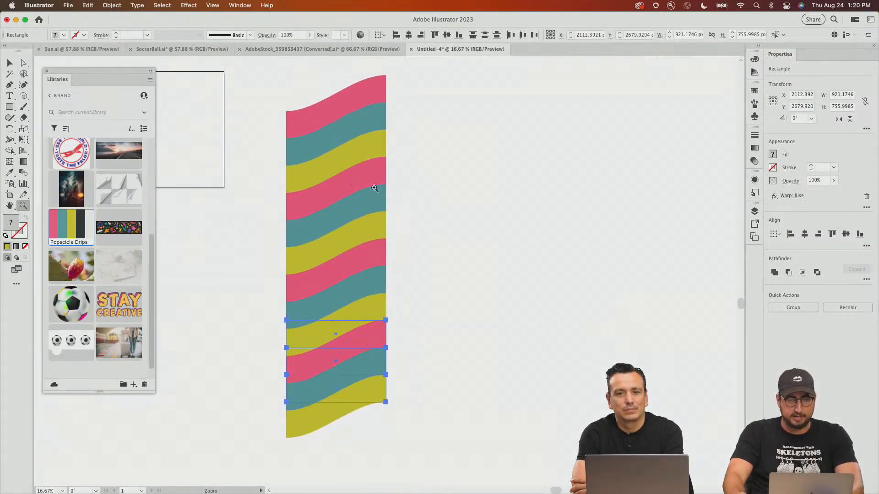
pyautogui.press('v')
pyautogui.click(449, 195)
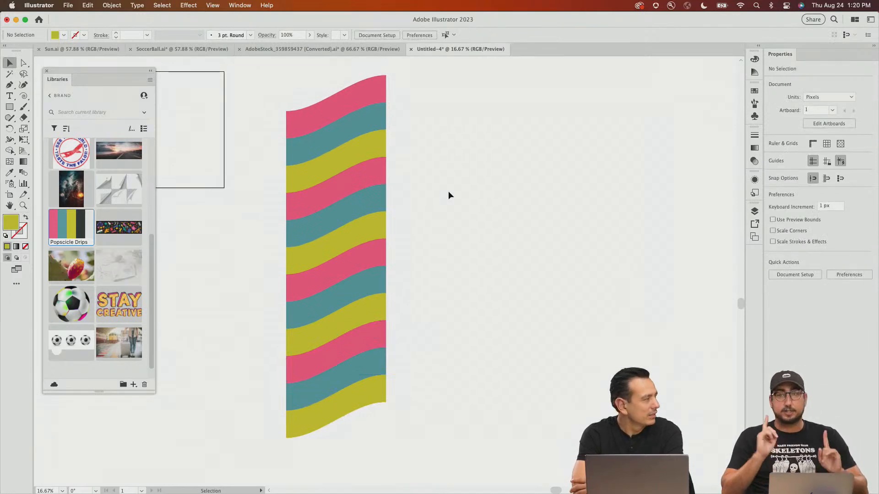
# - Draw a circle as wide as the striped column over its upper part
pyautogui.moveTo(478, 234); pyautogui.dragTo(401, 249)
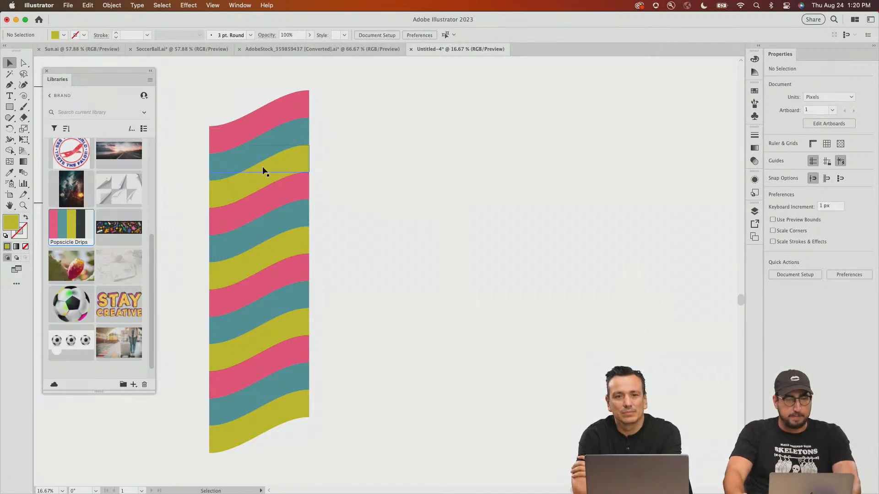
pyautogui.press('l')
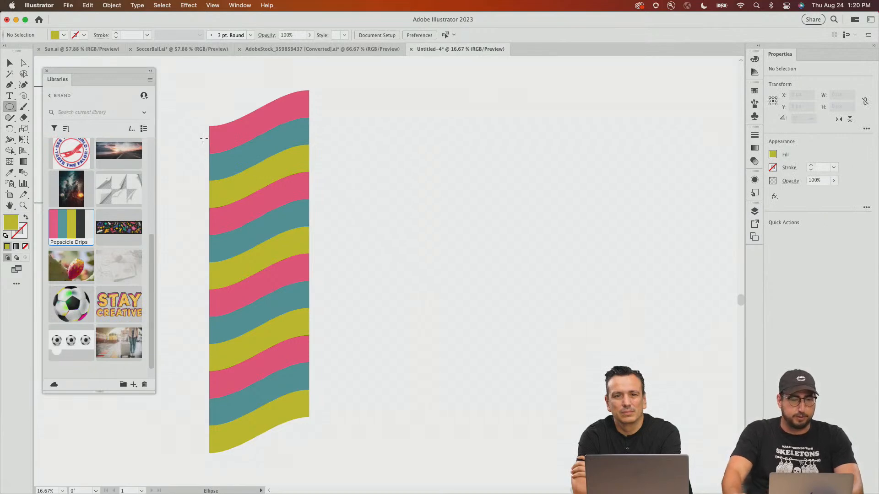
pyautogui.moveTo(210, 128); pyautogui.dragTo(330, 169)
pyautogui.keyDown('super'); pyautogui.click(330, 170); pyautogui.keyUp('super')
# - Draw a rectangle about 919 × 1431 px from the circle's horizontal midline down over the striped column
pyautogui.press('m')
pyautogui.press('super+shift+a')
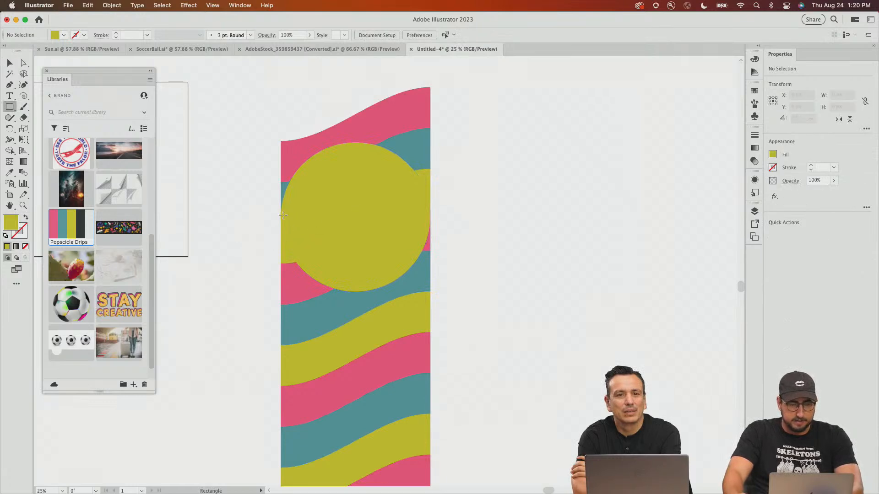
pyautogui.moveTo(280, 216); pyautogui.dragTo(429, 450)
pyautogui.press('v')
# - Switch to Outline view and examine closely how the rectangle's upper corner meets the circle's edge and the column's side
pyautogui.press('z')
pyautogui.click(429, 214)
pyautogui.click(382, 294)
pyautogui.click(383, 289)
pyautogui.click(396, 237)
pyautogui.click(396, 237)
pyautogui.click(370, 323)
pyautogui.click(371, 322)
pyautogui.click(389, 247)
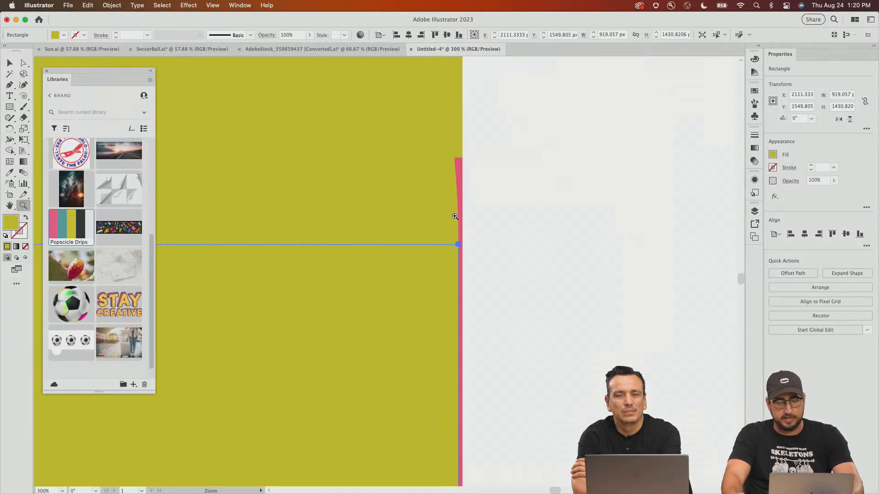
pyautogui.press('super+y')
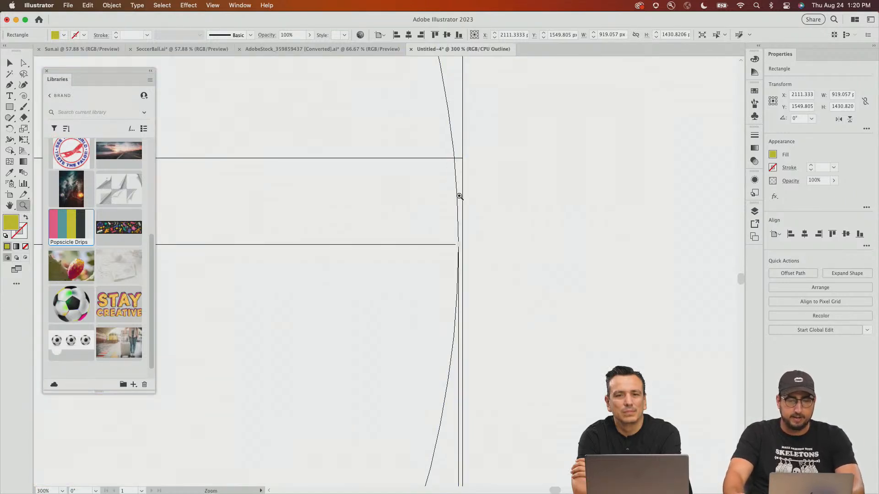
pyautogui.press('v')
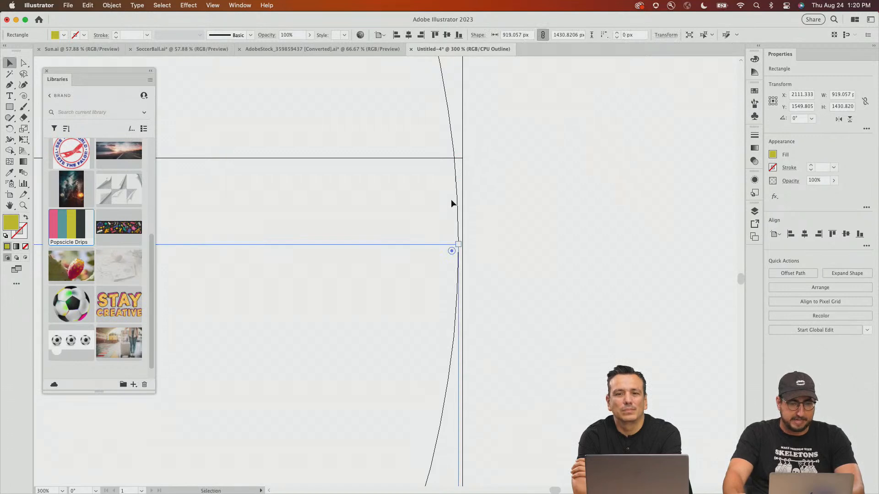
pyautogui.keyDown('shift'); pyautogui.click(452, 141); pyautogui.keyUp('shift')
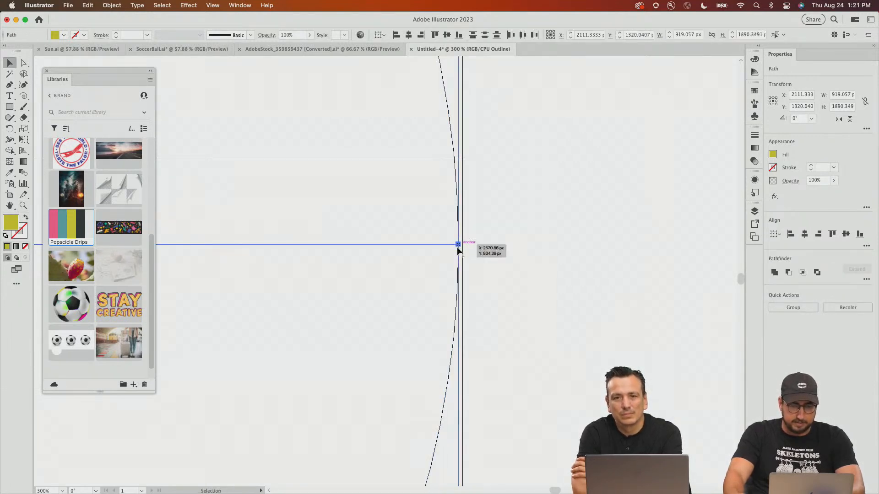
pyautogui.doubleClick(459, 287)
# - Select the circle and the rectangle together in Outline view and return the display to Preview
pyautogui.press('z')
pyautogui.click(535, 201)
pyautogui.click(535, 202)
pyautogui.keyDown('alt'); pyautogui.click(408, 234); pyautogui.keyUp('alt')
pyautogui.keyDown('alt'); pyautogui.click(409, 234); pyautogui.keyUp('alt')
pyautogui.keyDown('alt'); pyautogui.click(410, 234); pyautogui.keyUp('alt')
pyautogui.keyDown('alt'); pyautogui.click(410, 234); pyautogui.keyUp('alt')
pyautogui.press('v')
pyautogui.doubleClick(394, 275)
pyautogui.moveTo(231, 269); pyautogui.dragTo(472, 214)
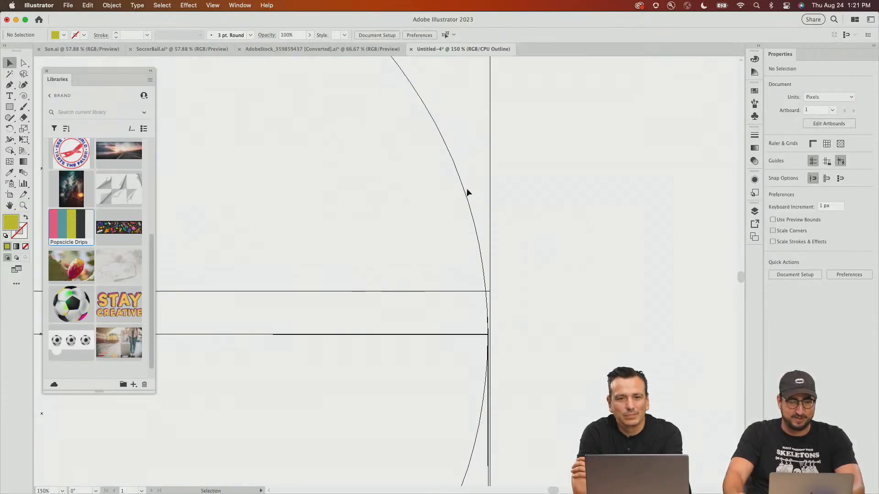
pyautogui.click(464, 189)
pyautogui.keyDown('shift'); pyautogui.click(435, 335); pyautogui.keyUp('shift')
pyautogui.press('z')
pyautogui.keyDown('alt'); pyautogui.click(388, 327); pyautogui.keyUp('alt')
pyautogui.keyDown('alt'); pyautogui.click(388, 326); pyautogui.keyUp('alt')
pyautogui.keyDown('alt'); pyautogui.click(388, 327); pyautogui.keyUp('alt')
pyautogui.moveTo(406, 352); pyautogui.dragTo(513, 183)
pyautogui.press('v')
pyautogui.press('super+y')
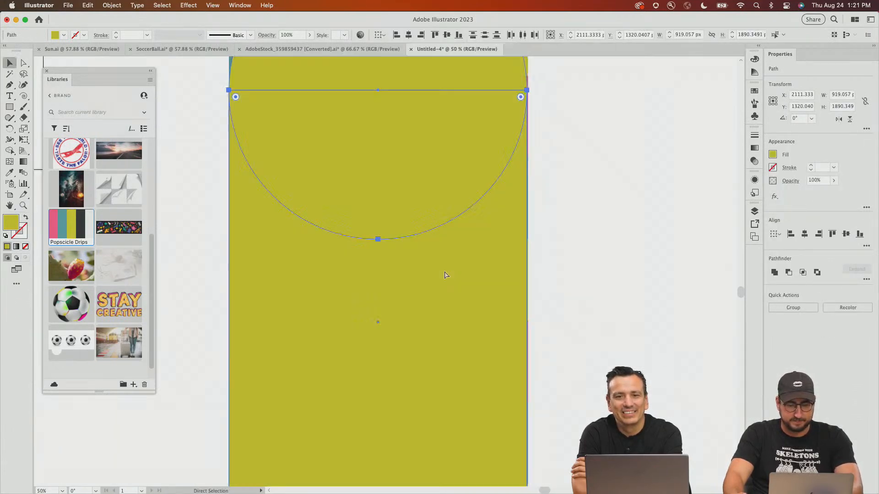
# - Group the circle with the rectangle and widen the group slightly to about 921 px to reach the striped column's side edge
pyautogui.click(560, 192)
pyautogui.moveTo(566, 208); pyautogui.dragTo(543, 315)
pyautogui.click(453, 228)
pyautogui.keyDown('shift'); pyautogui.click(444, 131); pyautogui.keyUp('shift')
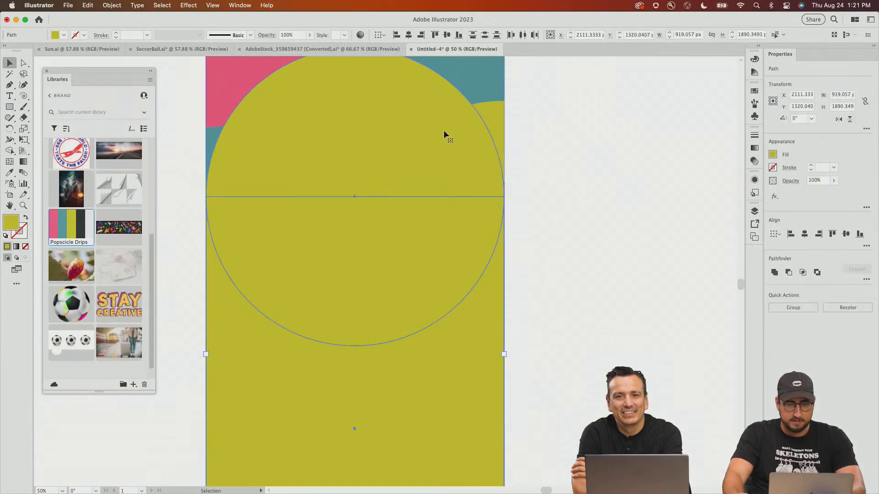
pyautogui.press('super+g')
pyautogui.scroll(1, 503, 228)
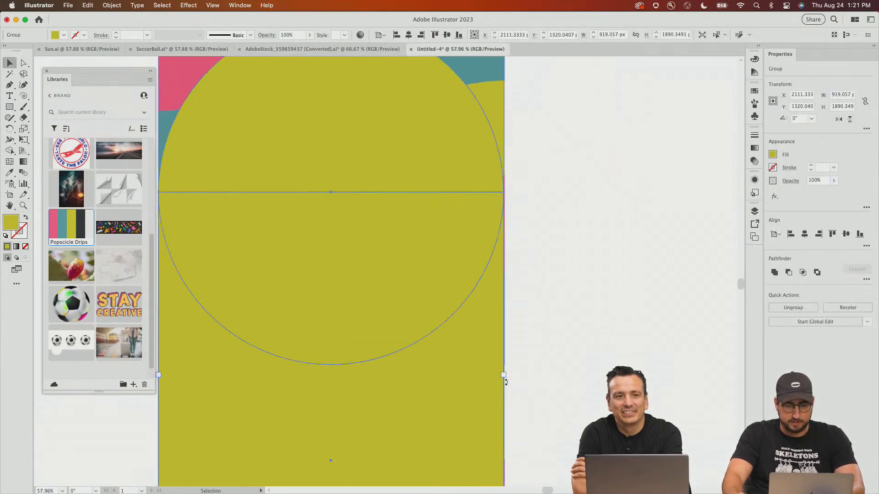
pyautogui.moveTo(504, 375); pyautogui.dragTo(506, 166)
pyautogui.click(545, 174)
# - Unite the grouped circle and rectangle into a single round-topped shape
pyautogui.click(420, 194)
pyautogui.press('z')
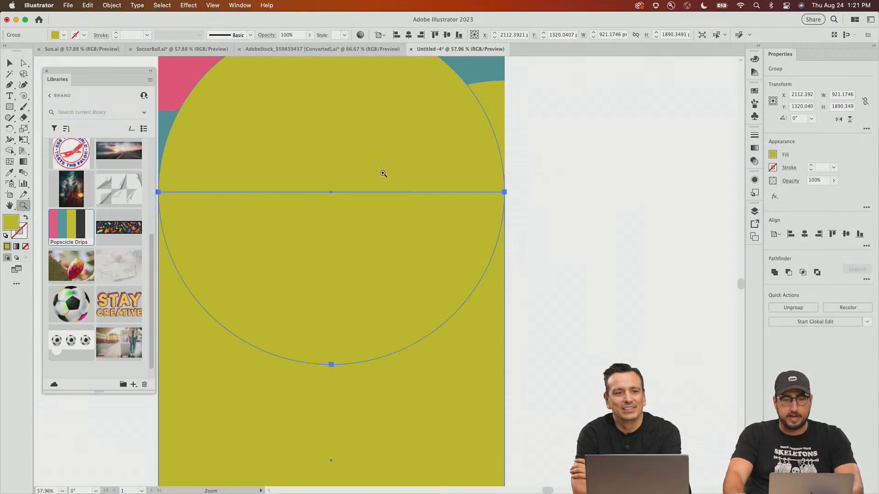
pyautogui.click(774, 273)
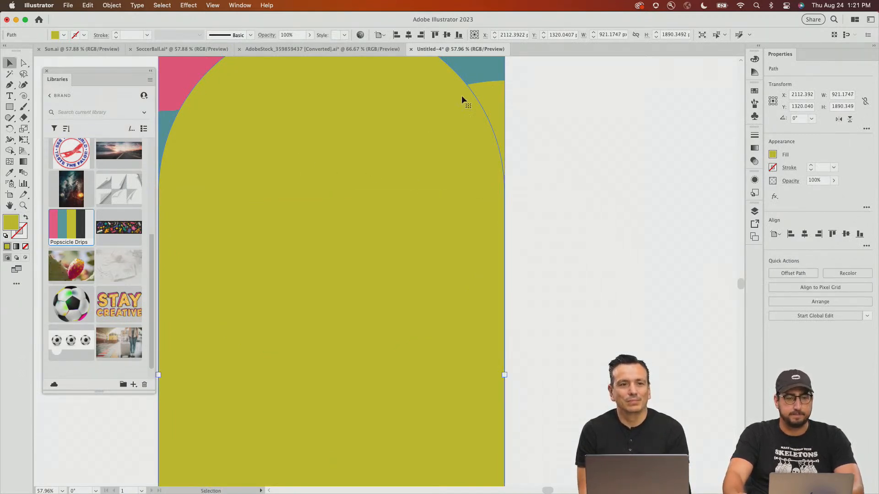
# - Try to clip the striped column with the round-topped shape as a clipping mask, and undo it
pyautogui.keyDown('alt'); pyautogui.click(461, 254); pyautogui.keyUp('alt')
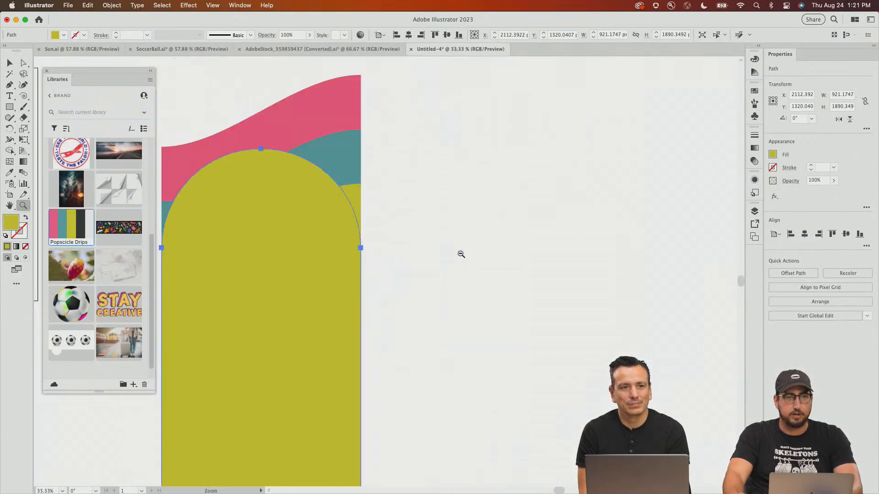
pyautogui.keyDown('alt'); pyautogui.click(367, 300); pyautogui.keyUp('alt')
pyautogui.moveTo(366, 298); pyautogui.dragTo(455, 224)
pyautogui.press('v')
pyautogui.moveTo(543, 101); pyautogui.dragTo(279, 462)
pyautogui.rightClick(406, 213)
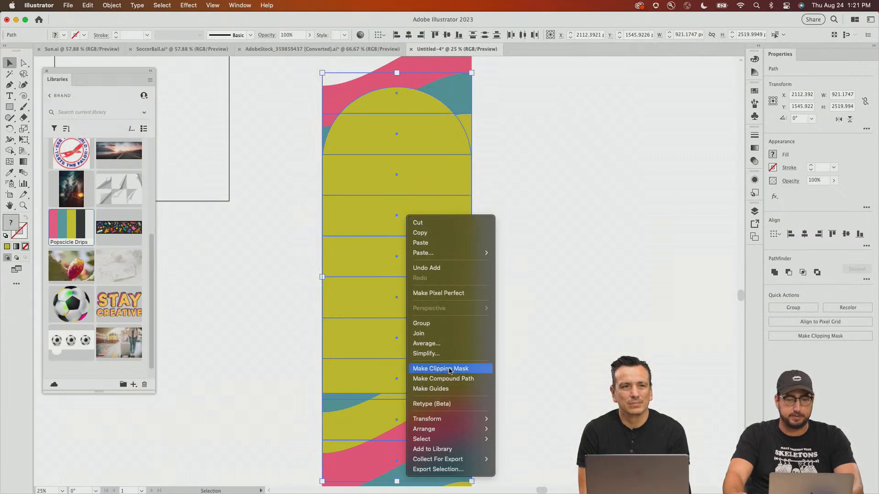
pyautogui.click(450, 370)
pyautogui.click(575, 229)
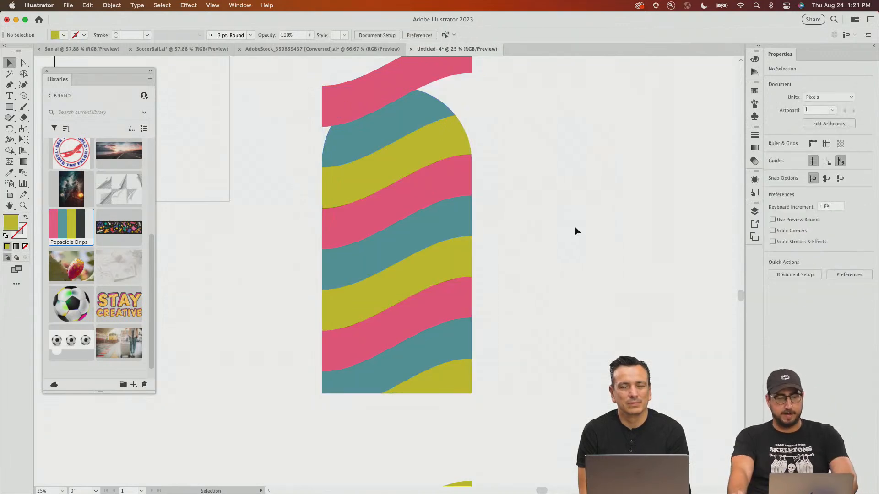
pyautogui.press('super+z')
# - Select every stripe of the column together with the round-topped shape and make a clipping mask
pyautogui.moveTo(497, 70); pyautogui.dragTo(245, 442)
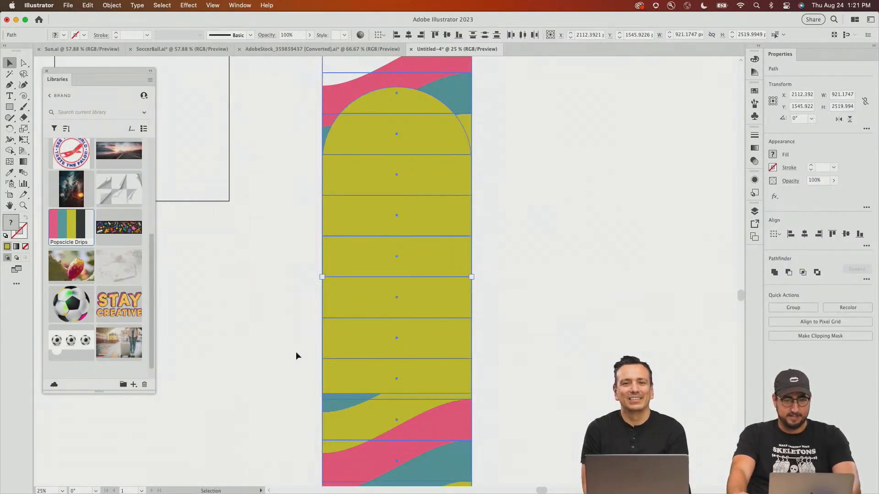
pyautogui.rightClick(409, 231)
pyautogui.click(450, 387)
pyautogui.click(552, 260)
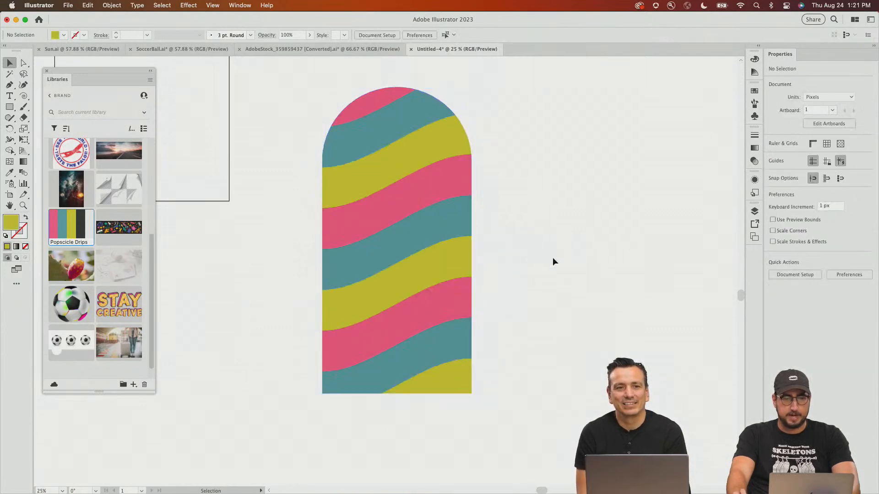
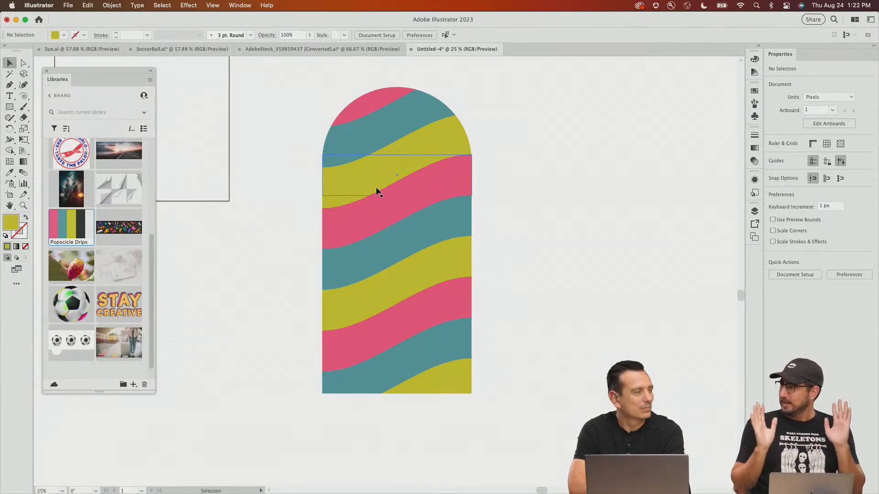
# - Draw a narrow stick rectangle about 232 × 1256 px overlapping the popsicle's bottom edge and extending below it
pyautogui.moveTo(376, 189); pyautogui.dragTo(365, 130)
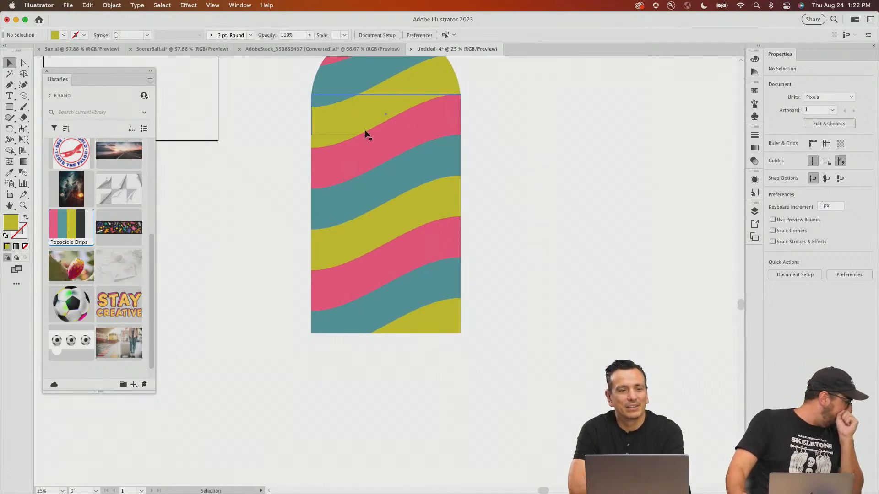
pyautogui.scroll(-2, 389, 229)
pyautogui.press('m')
pyautogui.moveTo(346, 246)
pyautogui.mouseDown()
pyautogui.moveTo(366, 300)
pyautogui.moveTo(384, 449)
pyautogui.mouseUp()
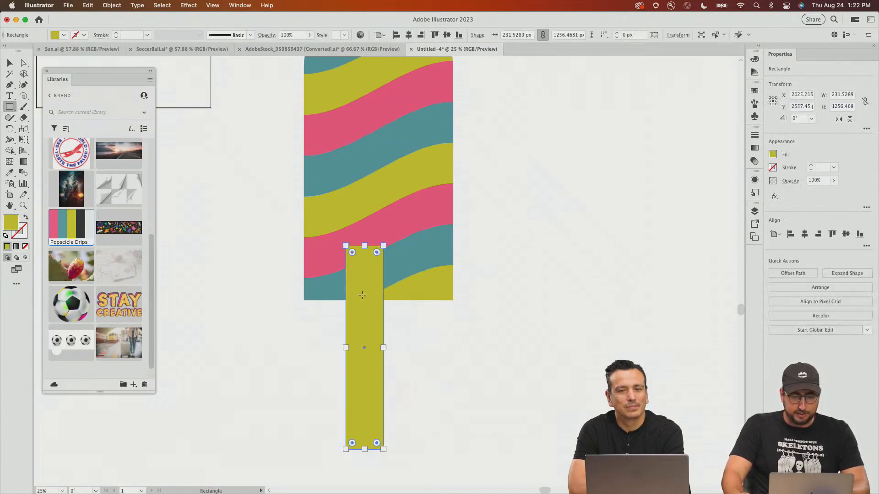
# - Duplicate the stick horizontally to its right so the pair spans about 678 px, and group both sticks
pyautogui.press('v')
pyautogui.moveTo(365, 290); pyautogui.dragTo(435, 283)
pyautogui.keyDown('shift'); pyautogui.click(356, 319); pyautogui.keyUp('shift')
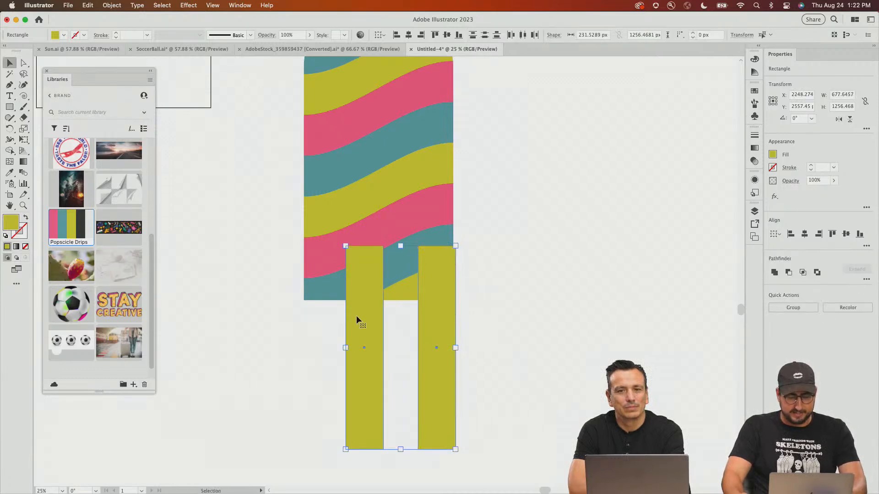
pyautogui.press('super+g')
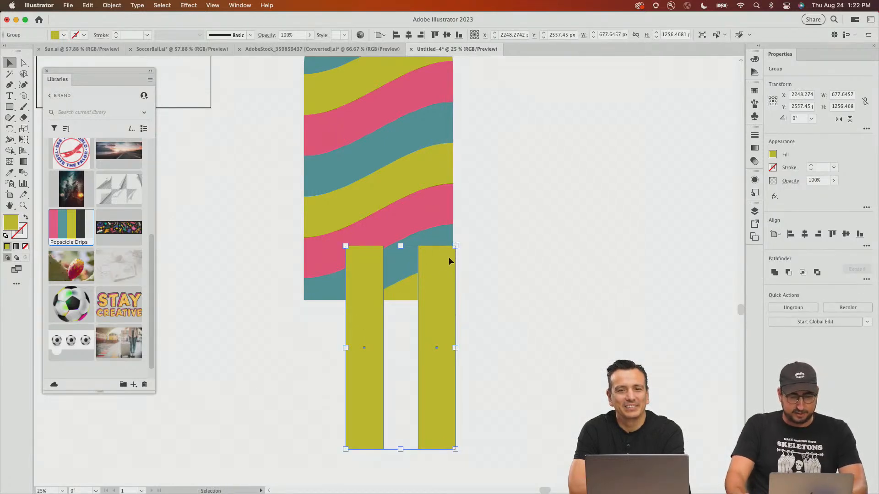
# - Center the grouped sticks horizontally with the striped popsicle body
pyautogui.keyDown('shift'); pyautogui.click(421, 183); pyautogui.keyUp('shift')
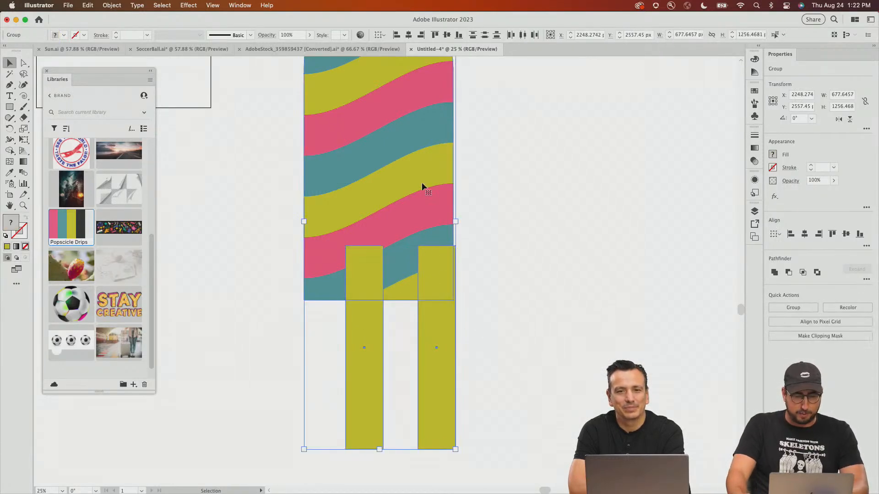
pyautogui.click(408, 34)
pyautogui.moveTo(471, 365); pyautogui.dragTo(364, 282)
# - Round the bottom corners of both sticks to a radius of about 73 px
pyautogui.press('a')
pyautogui.press('super+shift+a')
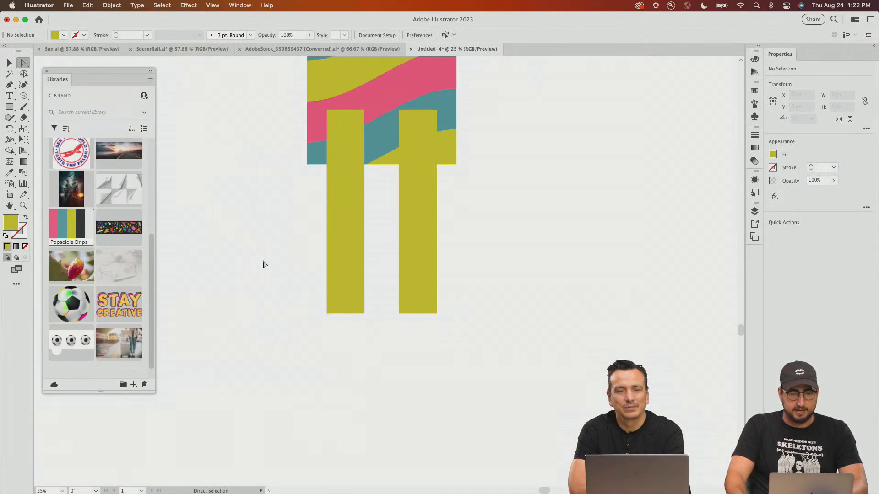
pyautogui.moveTo(255, 253); pyautogui.dragTo(575, 378)
pyautogui.moveTo(429, 307); pyautogui.dragTo(261, 174)
pyautogui.moveTo(418, 295)
pyautogui.mouseDown()
pyautogui.moveTo(431, 309)
pyautogui.moveTo(425, 301)
pyautogui.mouseUp()
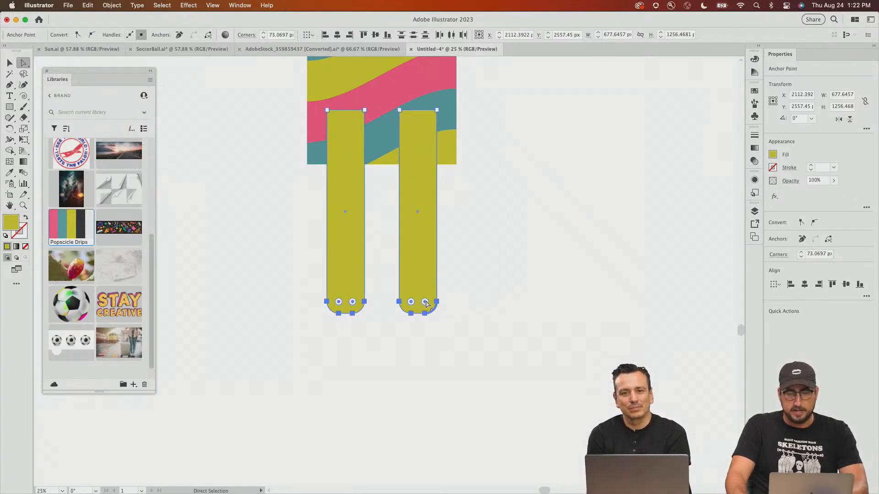
# - Send the grouped sticks to the back, behind the striped popsicle body
pyautogui.press('v')
pyautogui.click(476, 209)
pyautogui.moveTo(318, 297); pyautogui.dragTo(317, 297)
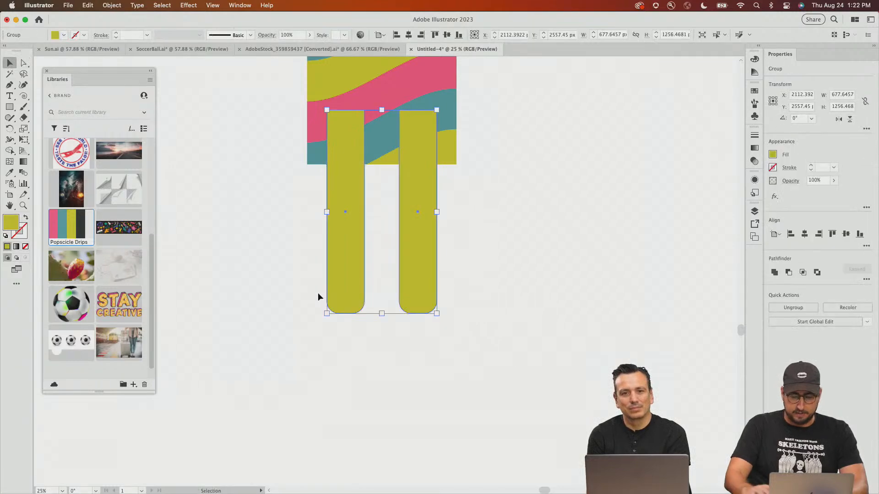
pyautogui.press('super+shift+bracketleft')
pyautogui.scroll(3, 453, 243)
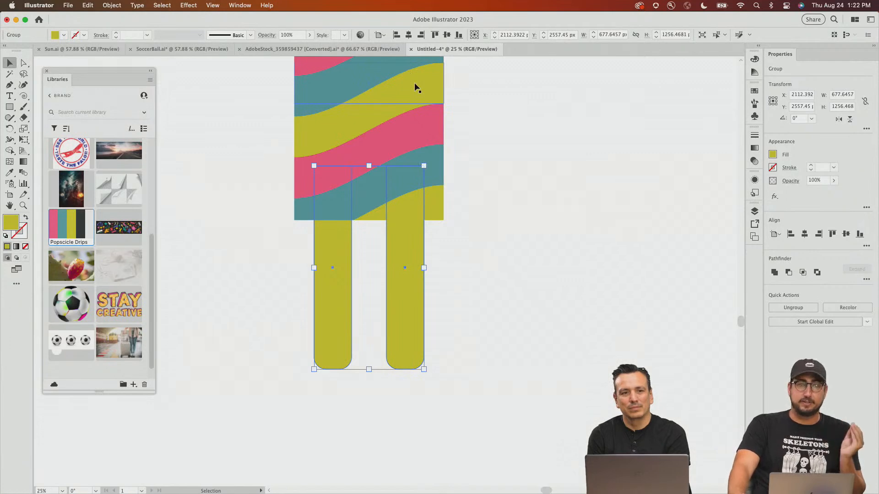
# - Change the sticks' fill to the wood-like brown #ce9930
pyautogui.press('i')
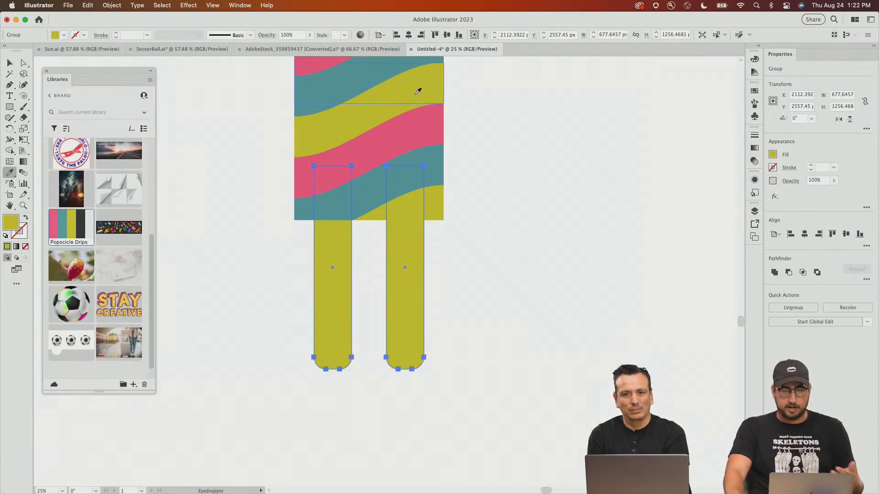
pyautogui.doubleClick(12, 222)
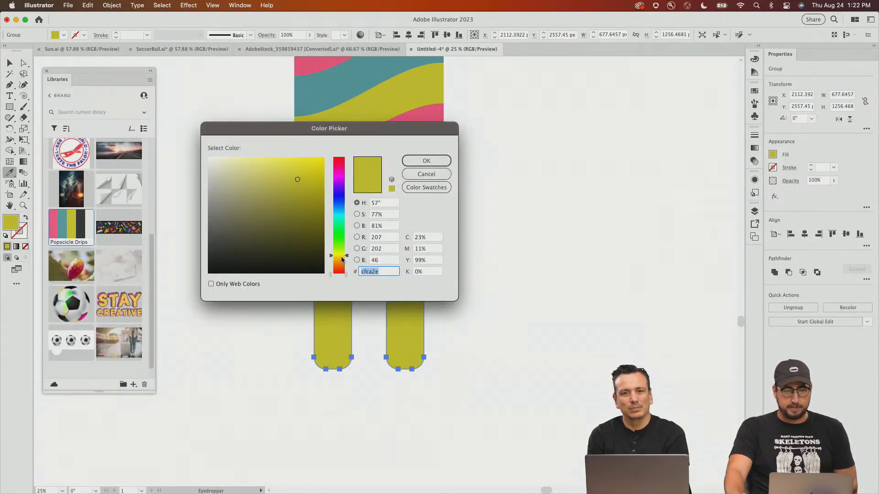
pyautogui.write('ceca30')
pyautogui.moveTo(342, 256); pyautogui.dragTo(341, 259)
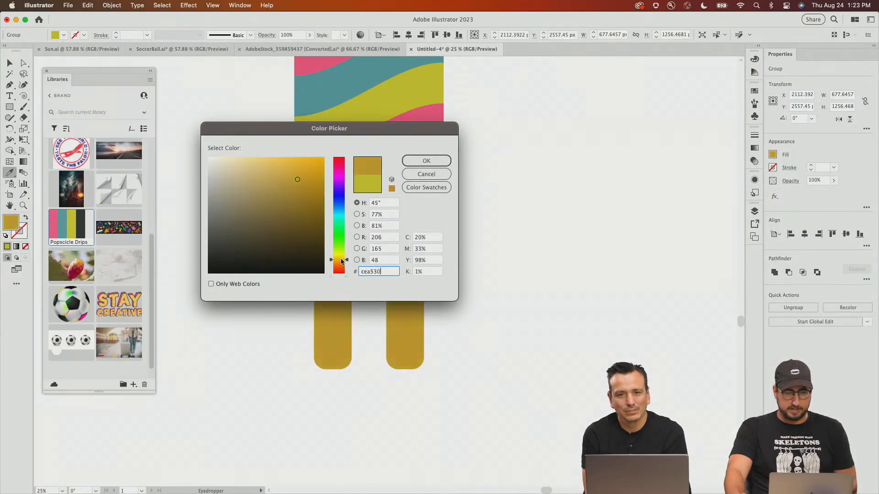
pyautogui.click(341, 261)
pyautogui.click(415, 163)
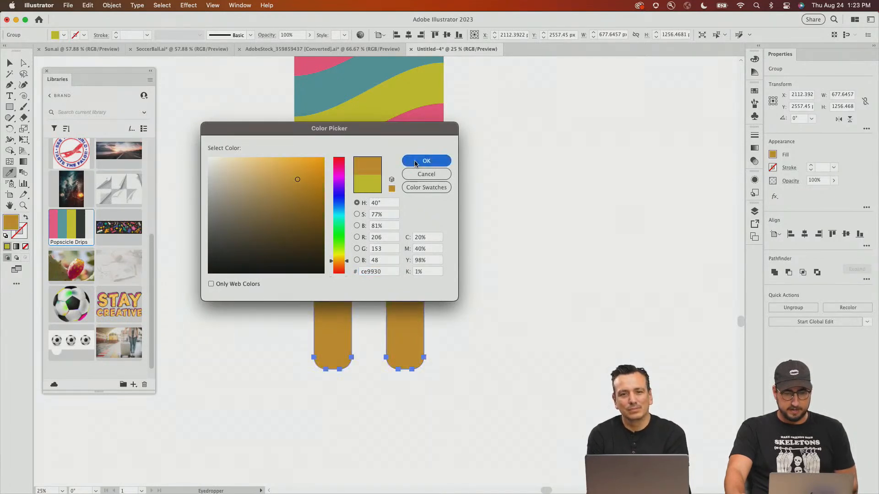
# - Nudge the sticks up 90 px so that less of them extends below the popsicle
pyautogui.press('v')
pyautogui.hotkey('shift', 'Up')
pyautogui.hotkey('shift', 'Up')
pyautogui.hotkey('shift', 'Up')
pyautogui.hotkey('shift', 'Up')
pyautogui.hotkey('shift', 'Up')
pyautogui.hotkey('shift', 'Up')
pyautogui.hotkey('shift', 'Up')
pyautogui.hotkey('shift', 'Up')
pyautogui.hotkey('shift', 'Up')
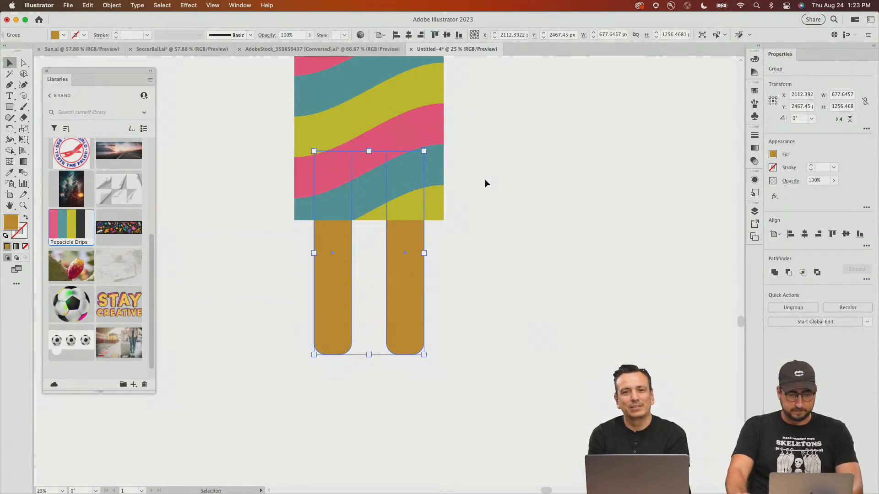
# - Group the striped body with its sticks and add the finished popsicle to the Brand library
pyautogui.click(485, 180)
pyautogui.press('z')
pyautogui.keyDown('alt'); pyautogui.click(383, 271); pyautogui.keyUp('alt')
pyautogui.keyDown('alt'); pyautogui.click(408, 228); pyautogui.keyUp('alt')
pyautogui.moveTo(436, 201); pyautogui.dragTo(430, 213)
pyautogui.click(430, 282)
pyautogui.moveTo(424, 244); pyautogui.dragTo(548, 246)
pyautogui.press('v')
pyautogui.moveTo(533, 76); pyautogui.dragTo(328, 325)
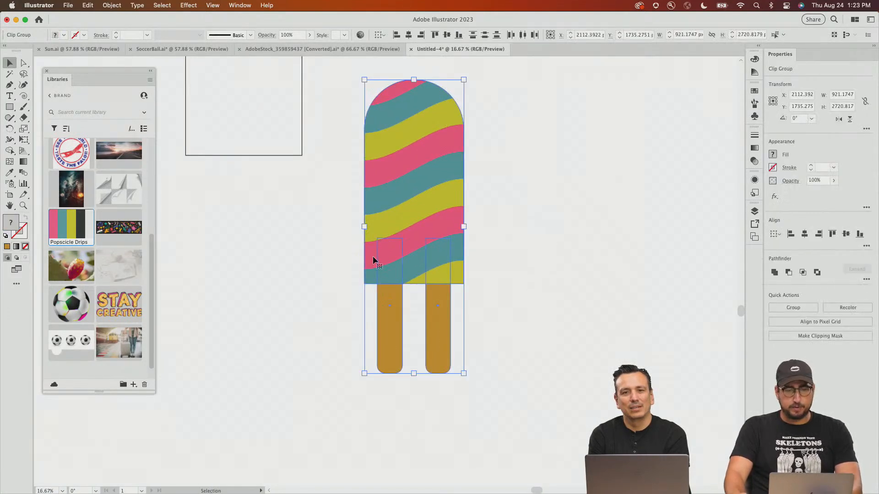
pyautogui.press('super+g')
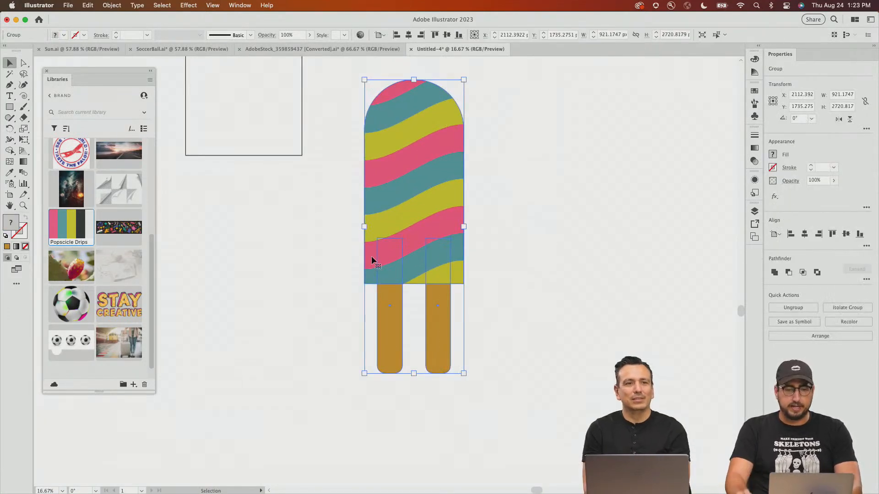
pyautogui.moveTo(407, 223); pyautogui.dragTo(102, 238)
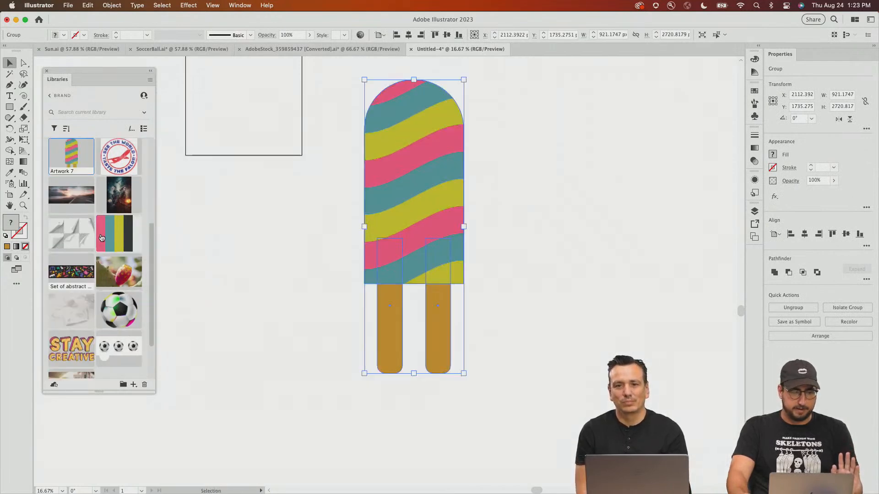
# - Switch to Adobe Express in Chrome and create a blank 1080 × 1080 px Facebook post from scratch
pyautogui.press('super+Tab')
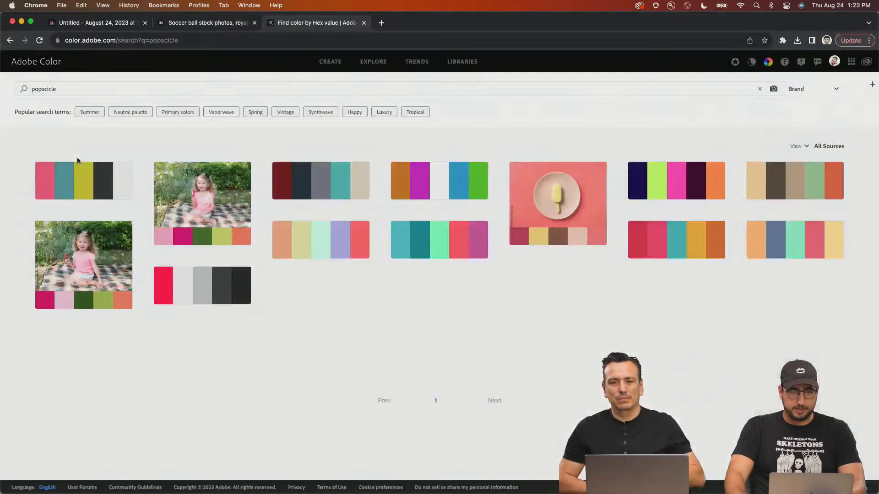
pyautogui.click(91, 25)
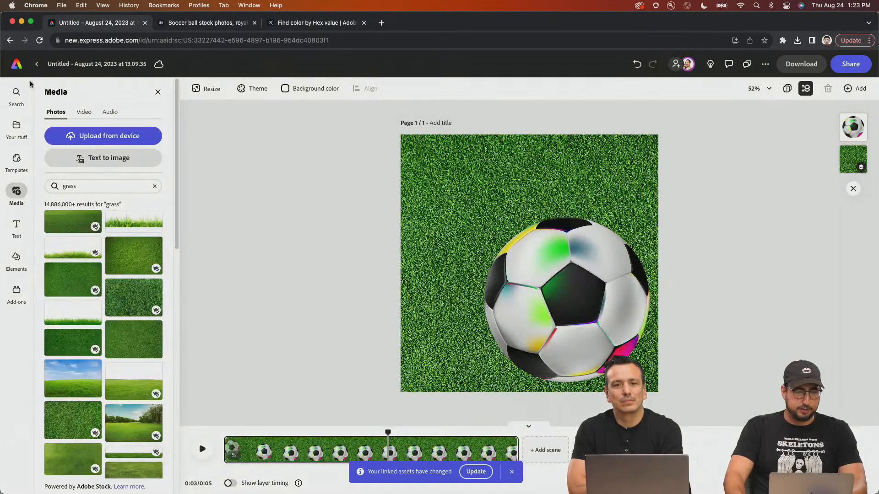
pyautogui.click(17, 65)
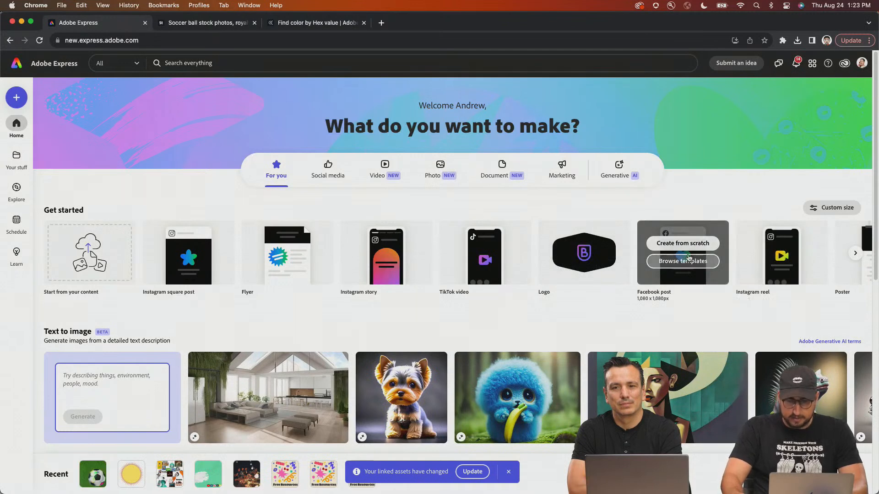
pyautogui.click(676, 244)
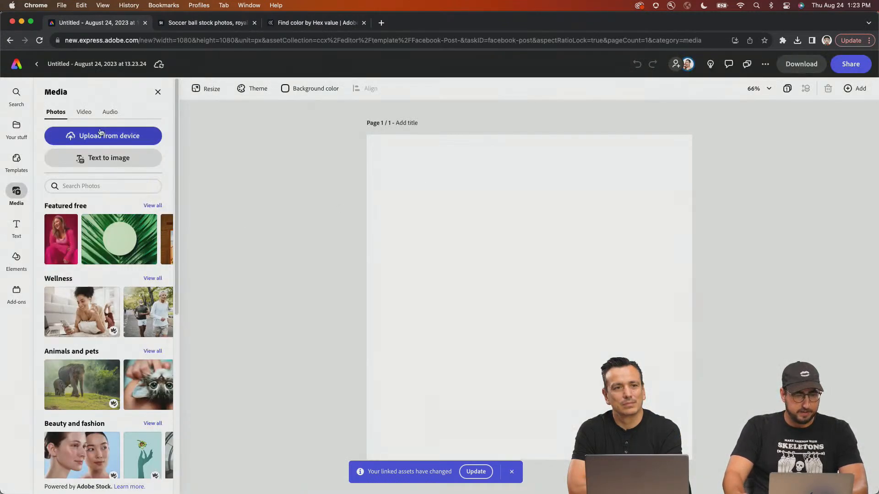
# - Place the popsicle graphic from the Brand library on the page, enlarge it to most of the page height and center it
pyautogui.click(14, 133)
pyautogui.click(107, 114)
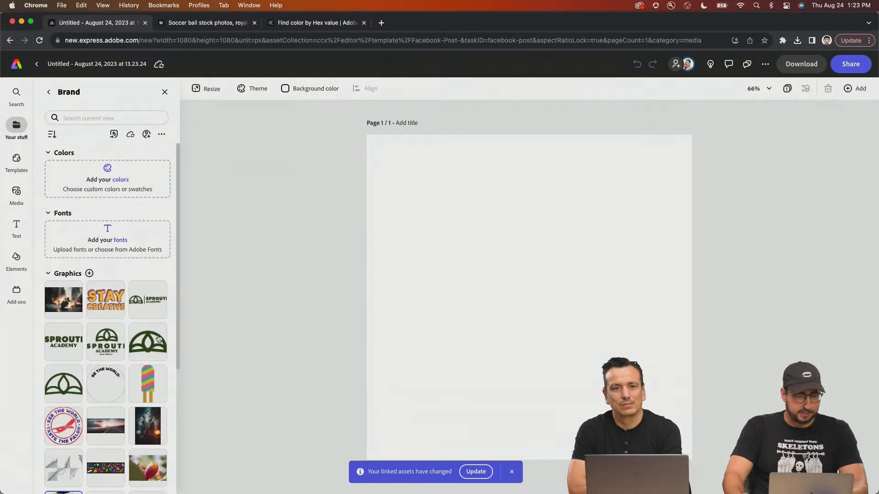
pyautogui.rightClick(147, 385)
pyautogui.press('Escape')
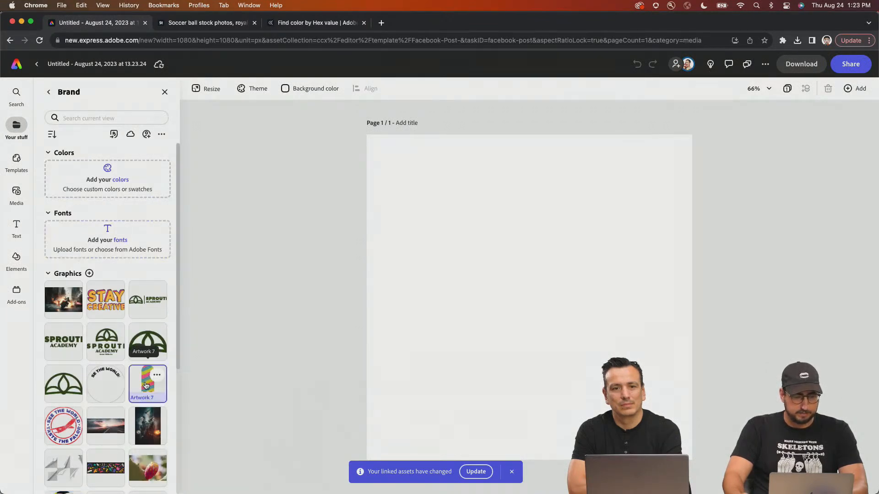
pyautogui.click(147, 386)
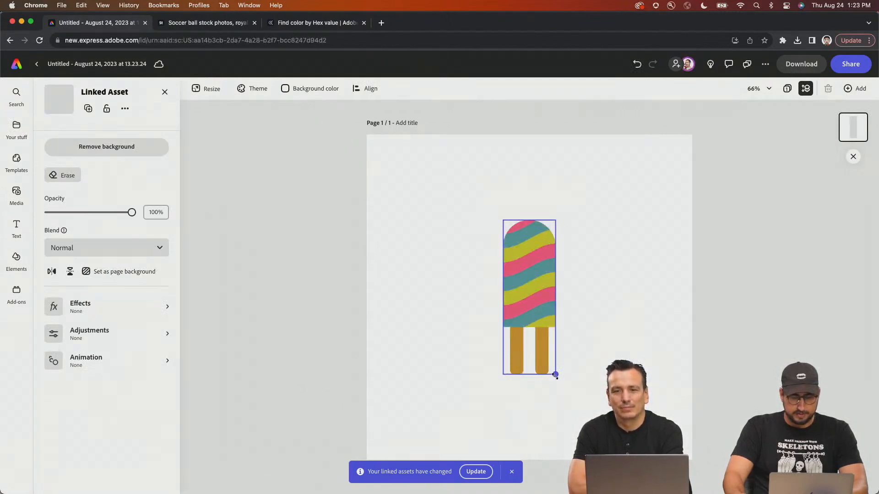
pyautogui.moveTo(555, 375); pyautogui.dragTo(595, 488)
pyautogui.moveTo(555, 348); pyautogui.dragTo(498, 247)
pyautogui.moveTo(497, 299); pyautogui.dragTo(535, 343)
# - Apply a looping Wiggle animation to the popsicle with speed 76 and intensity 19
pyautogui.click(92, 367)
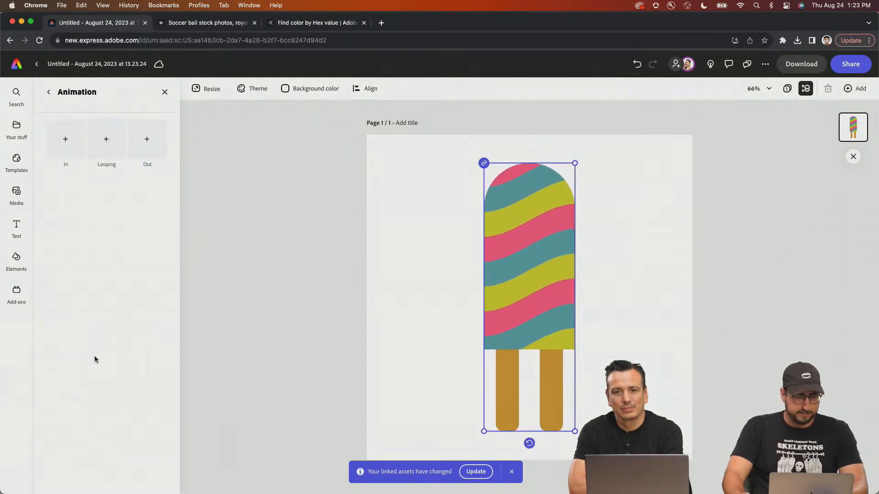
pyautogui.click(105, 142)
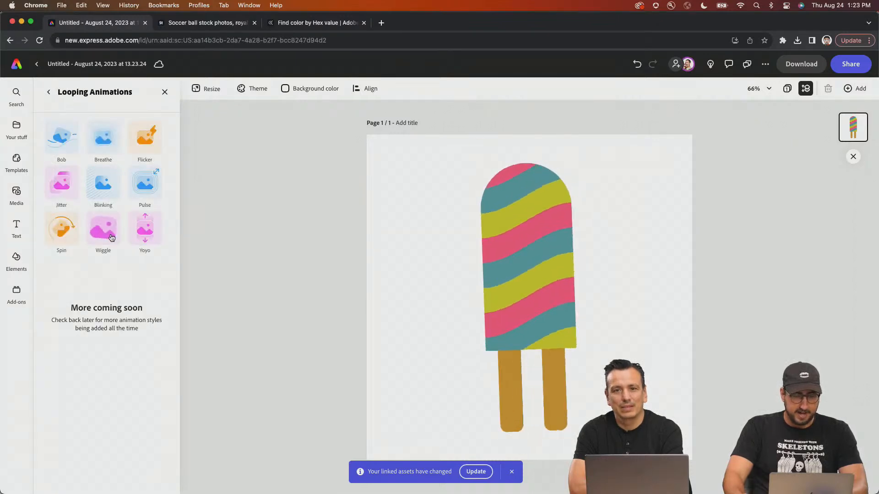
pyautogui.click(111, 237)
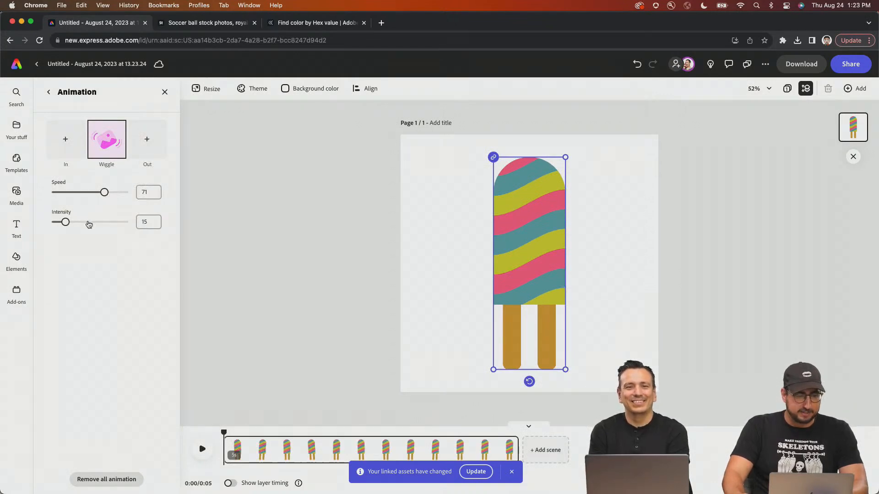
pyautogui.click(89, 222)
pyautogui.click(110, 193)
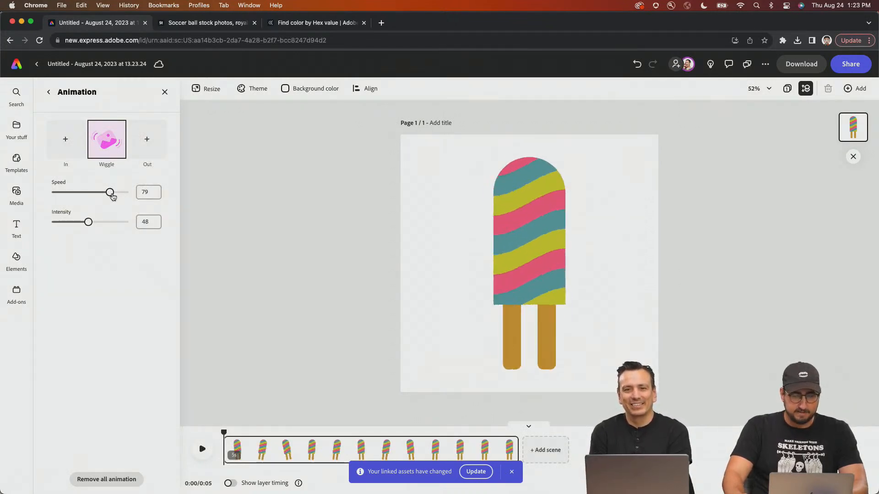
pyautogui.moveTo(111, 193); pyautogui.dragTo(108, 193)
pyautogui.moveTo(84, 223); pyautogui.dragTo(69, 223)
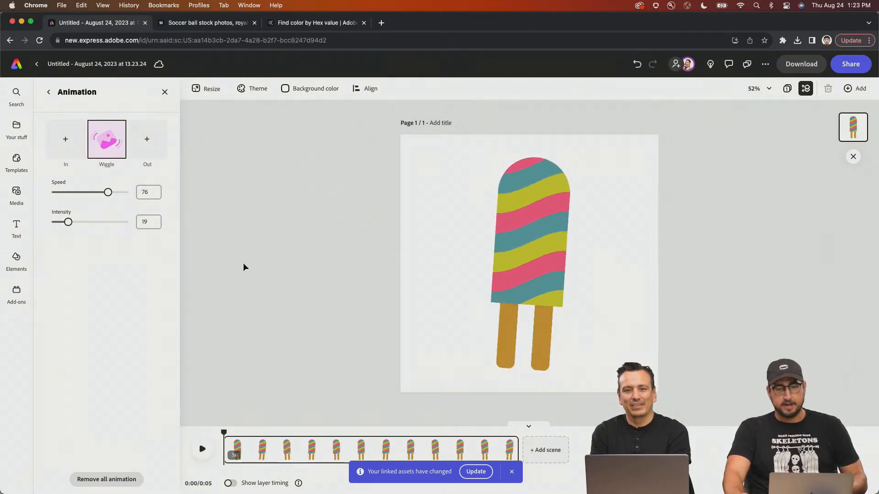
pyautogui.click(201, 398)
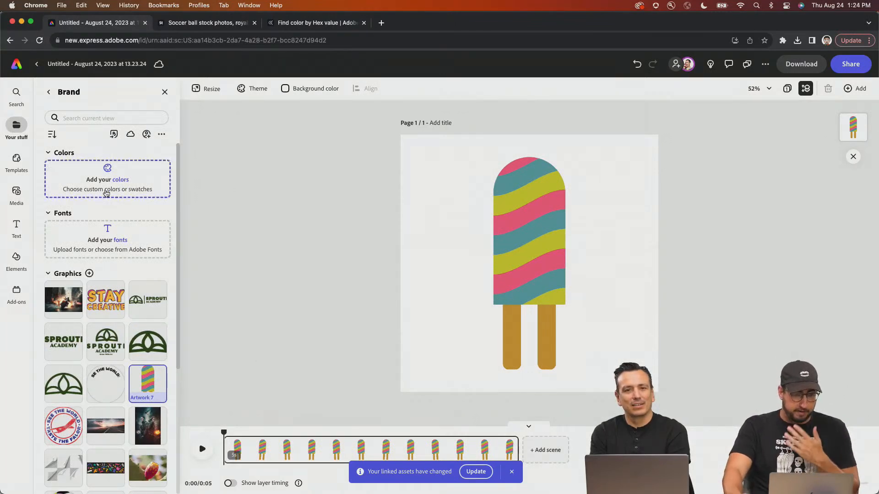
# - Search the stock photos for "summer" and set the green palm tree photo as the page background
pyautogui.click(18, 192)
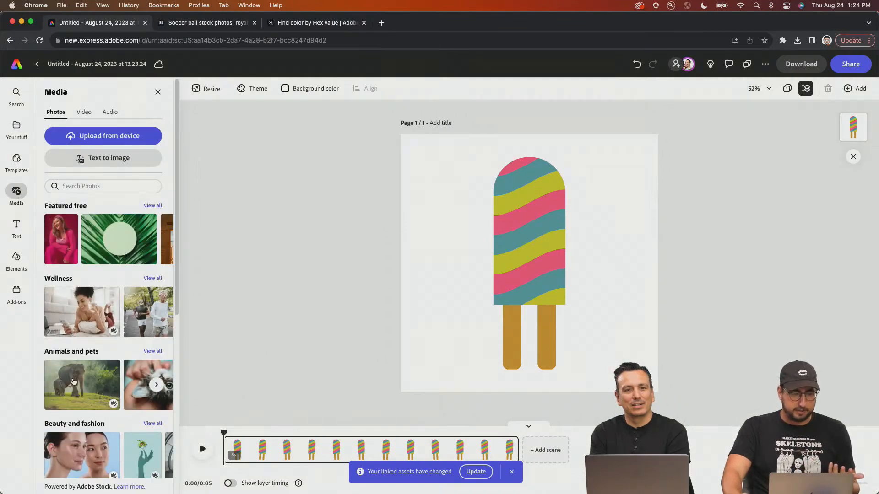
pyautogui.click(98, 183)
pyautogui.write('summer')
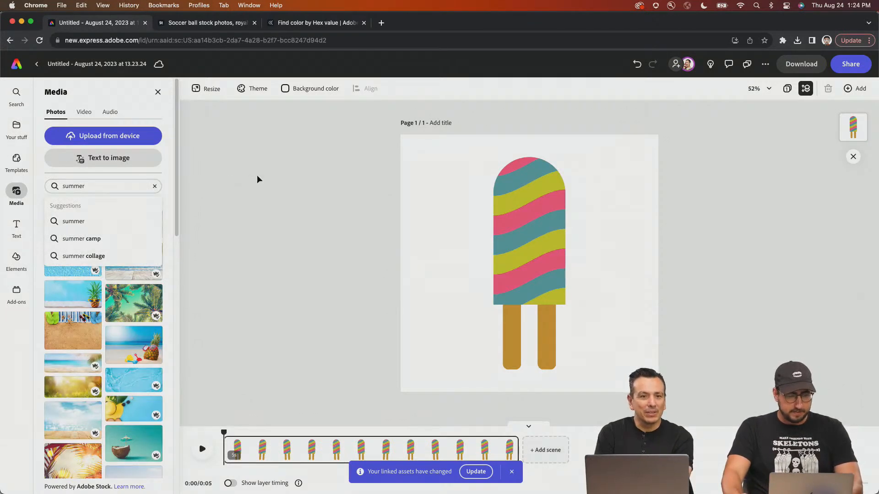
pyautogui.press('Return')
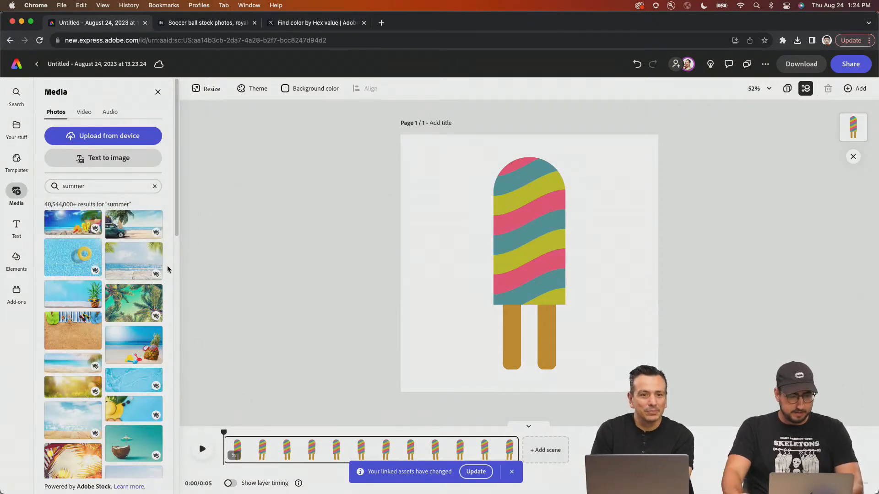
pyautogui.click(124, 305)
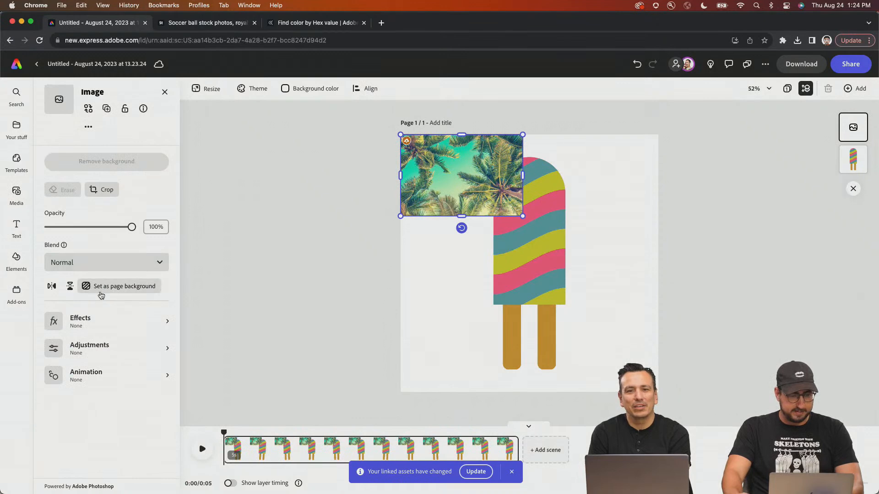
pyautogui.click(98, 287)
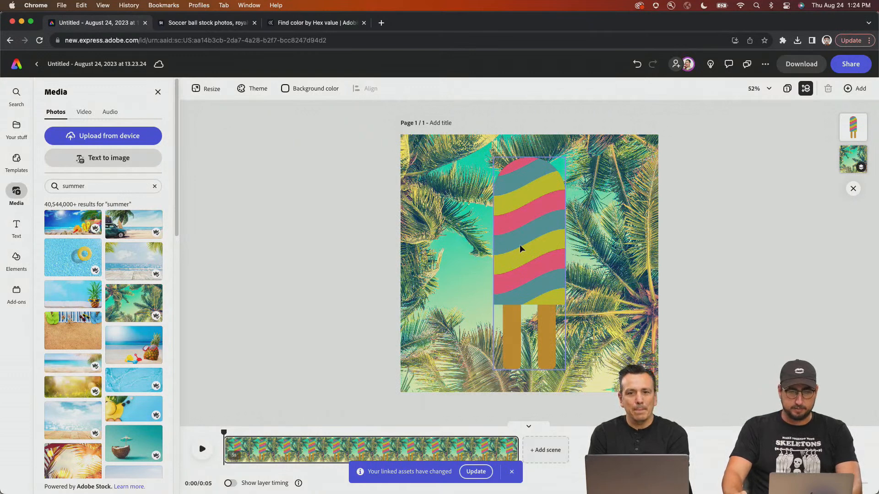
# - Switch to Illustrator and rename the popsicle graphic in the Brand library as Popsicle
pyautogui.press('super+Tab')
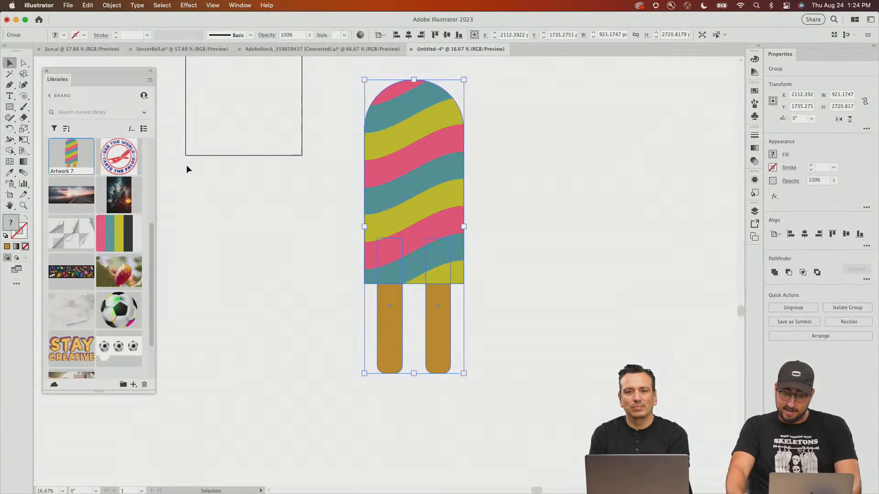
pyautogui.doubleClick(60, 173)
pyautogui.write('Popsic')
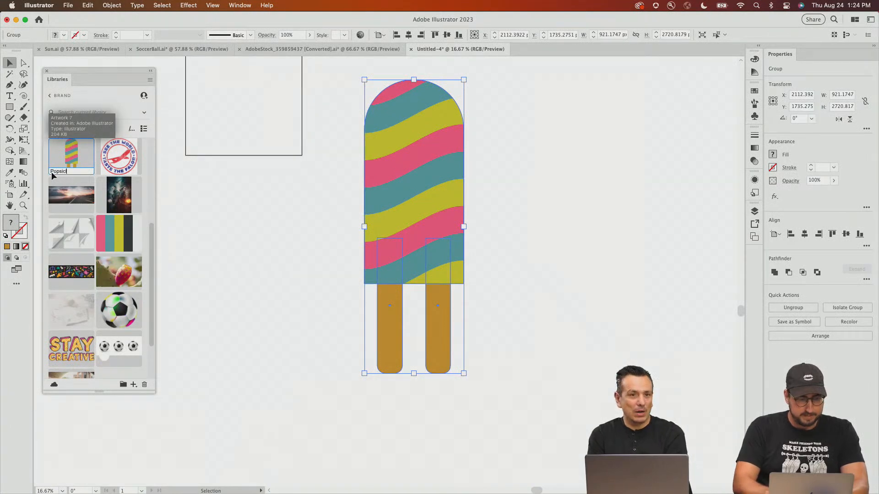
pyautogui.write('le')
pyautogui.press('Return')
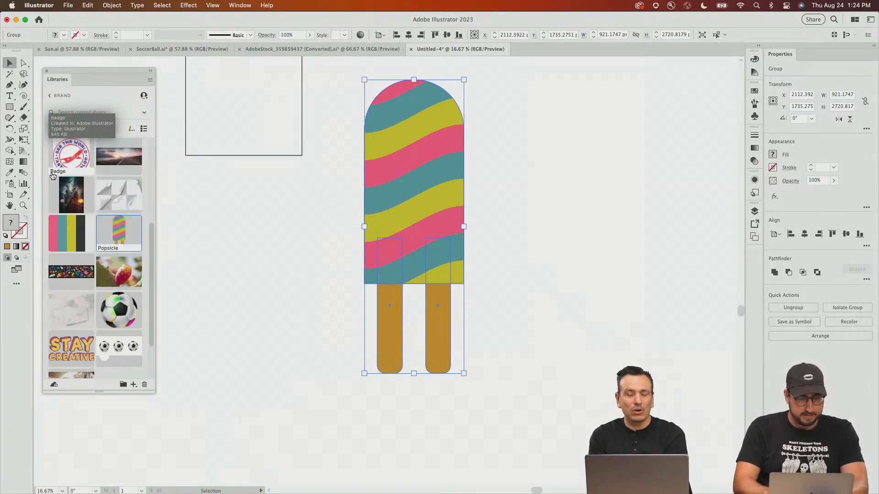
# - Open the Popsicle library graphic for editing and place a 347 × 1285 px rectangle with about 59 px rounded corners on the body's left half
pyautogui.doubleClick(118, 234)
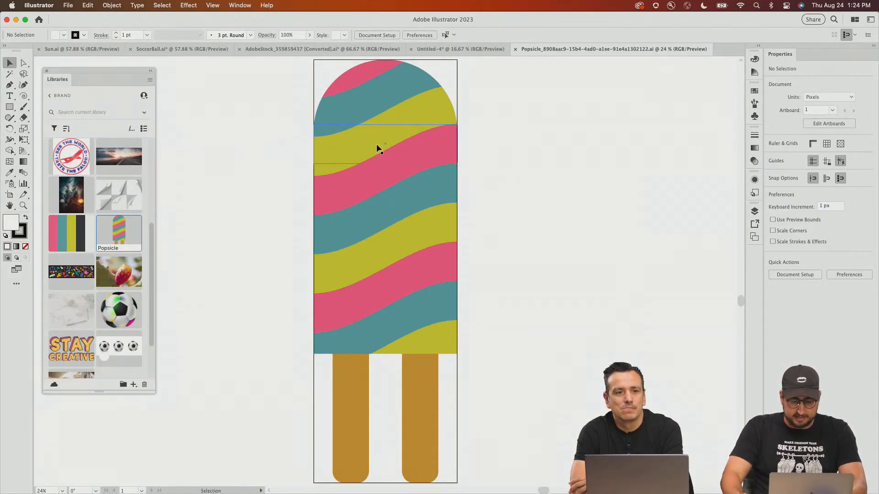
pyautogui.press('m')
pyautogui.moveTo(356, 121); pyautogui.dragTo(409, 320)
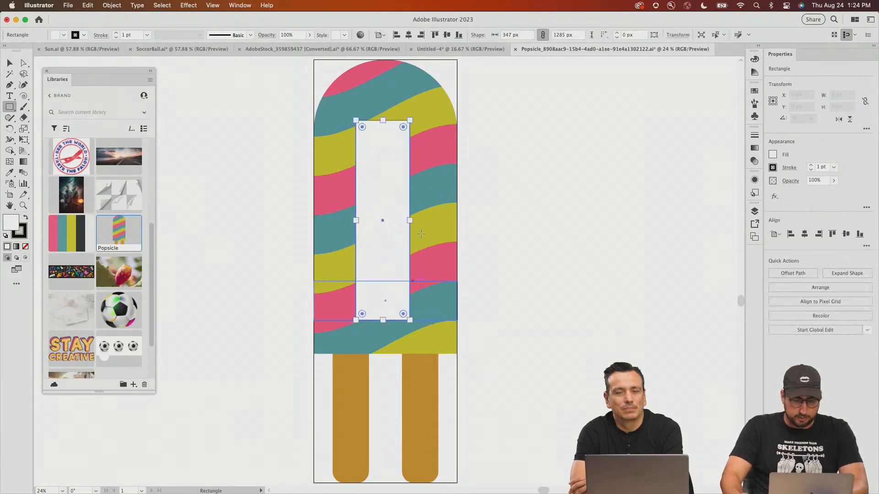
pyautogui.press('a')
pyautogui.moveTo(407, 126); pyautogui.dragTo(400, 135)
pyautogui.press('v')
pyautogui.moveTo(383, 176); pyautogui.dragTo(369, 180)
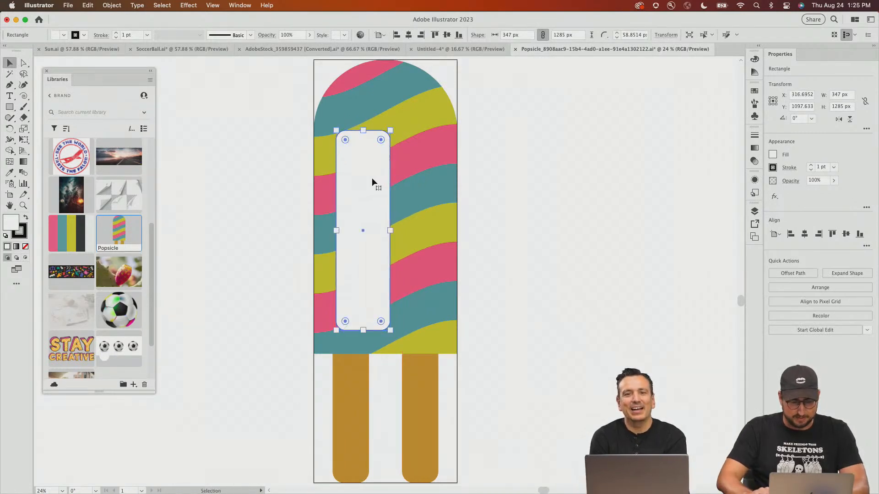
# - Remove the rounded rectangle's stroke, duplicate it horizontally onto the body's right half and group the two bars
pyautogui.press('/')
pyautogui.keyDown('alt'); pyautogui.keyDown('shift'); pyautogui.moveTo(357, 169); pyautogui.dragTo(429, 169); pyautogui.keyUp('shift'); pyautogui.keyUp('alt')
pyautogui.keyDown('shift'); pyautogui.click(370, 175); pyautogui.keyUp('shift')
pyautogui.press('super+g')
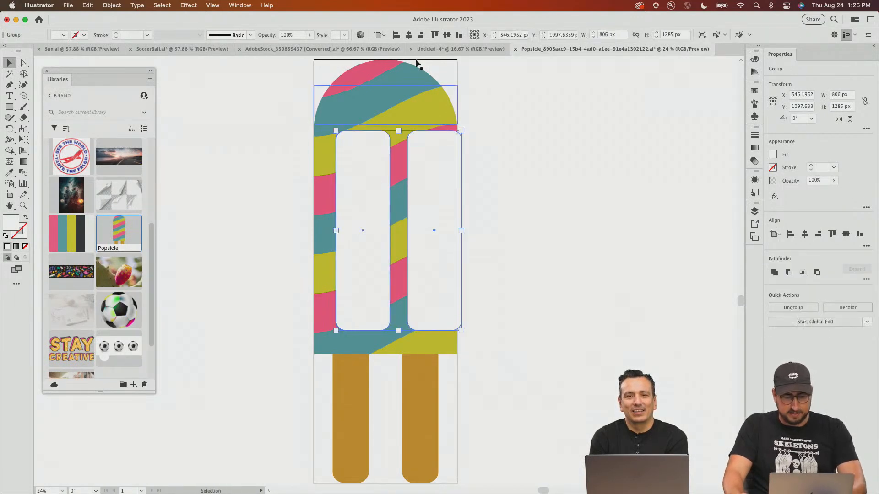
# - Center the bar group horizontally on the popsicle and resize it to about 677 × 1309 px
pyautogui.click(412, 34)
pyautogui.keyDown('alt'); pyautogui.moveTo(448, 232); pyautogui.dragTo(439, 232); pyautogui.keyUp('alt')
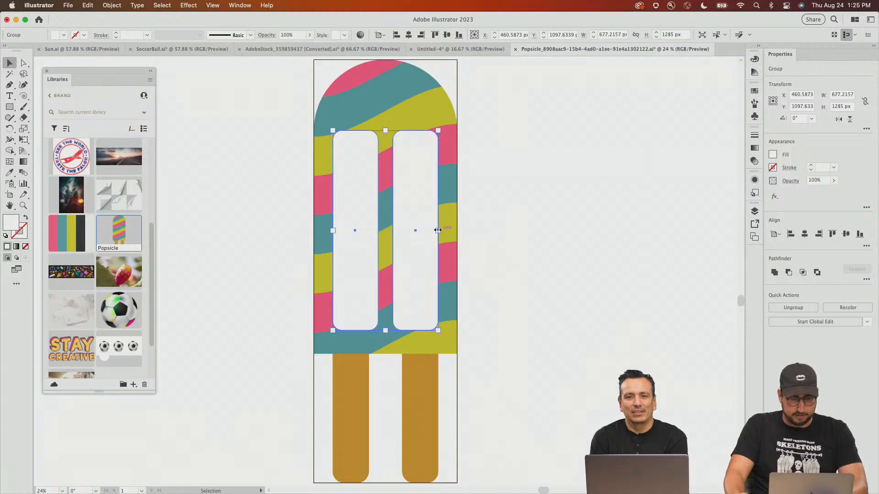
pyautogui.moveTo(385, 131); pyautogui.dragTo(385, 125)
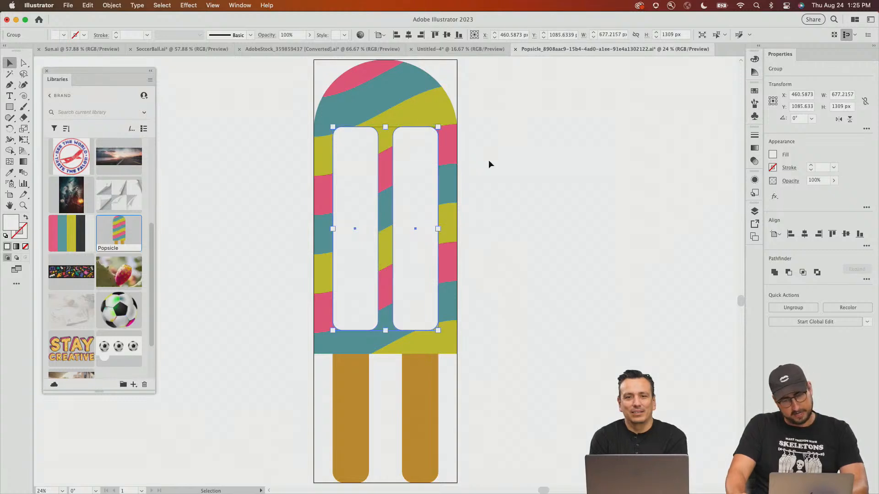
# - Fill the two bars with a gray swatch and set their blending mode to Multiply
pyautogui.click(755, 91)
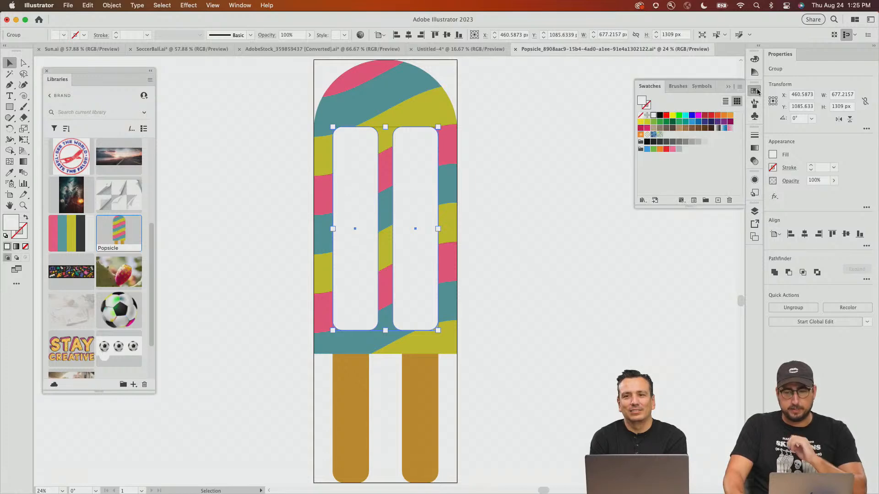
pyautogui.click(697, 143)
pyautogui.click(755, 161)
pyautogui.click(663, 146)
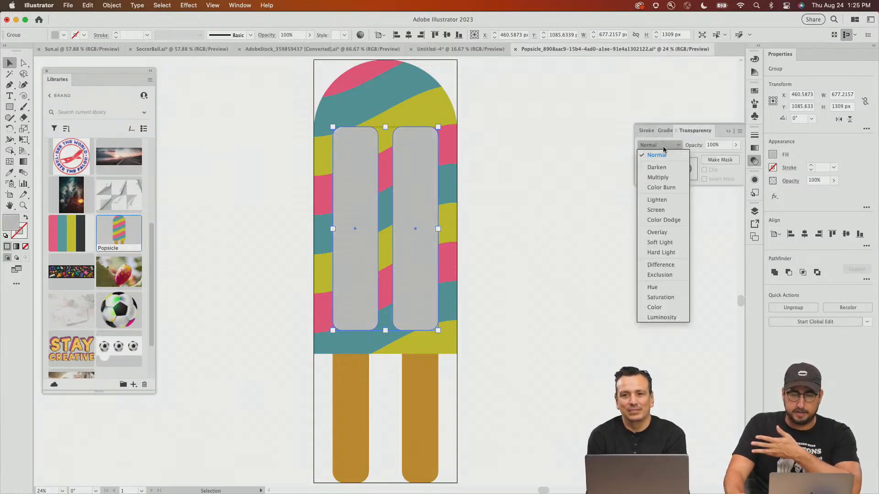
pyautogui.click(662, 176)
pyautogui.click(644, 241)
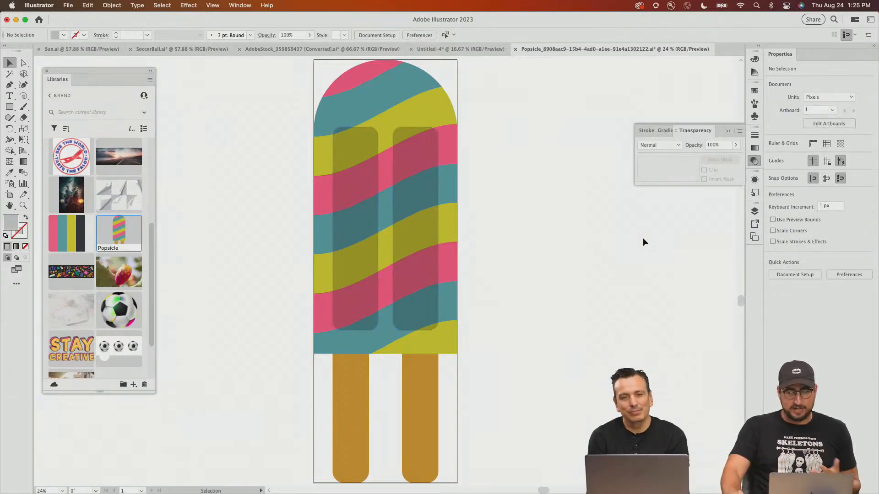
# - Change the bars' fill to a lighter gray swatch to soften the shading on the popsicle
pyautogui.click(413, 197)
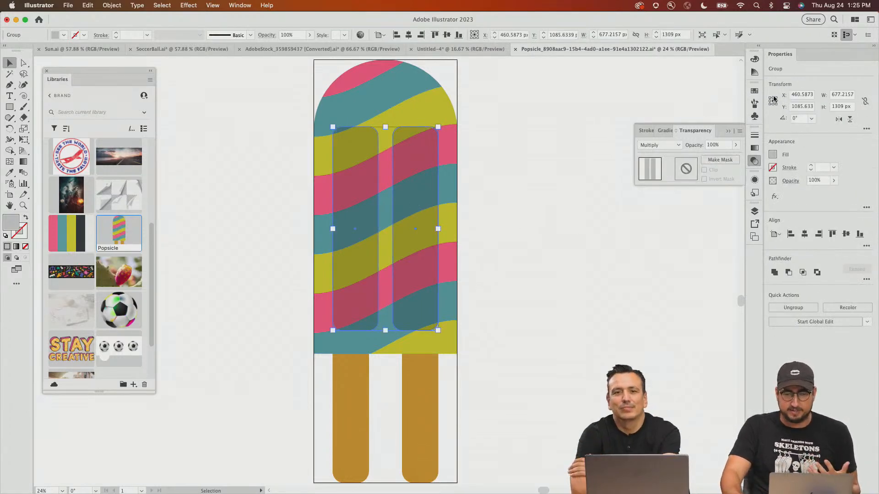
pyautogui.click(754, 91)
pyautogui.click(699, 143)
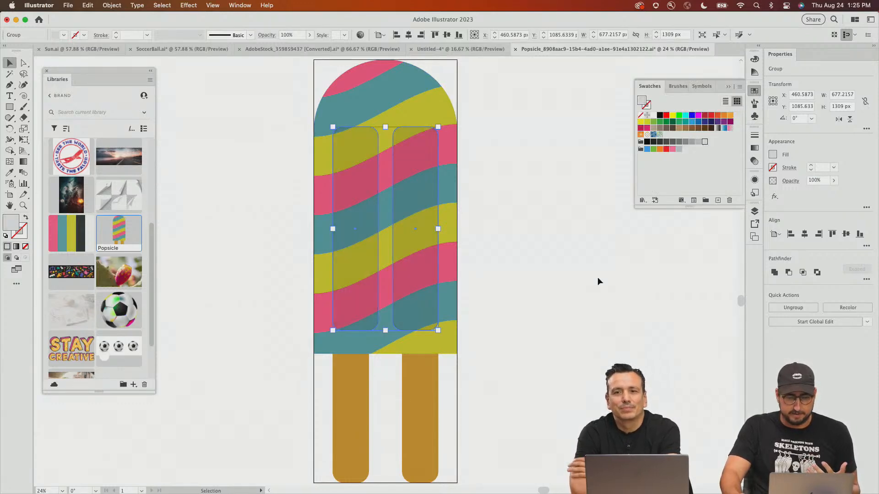
pyautogui.click(596, 293)
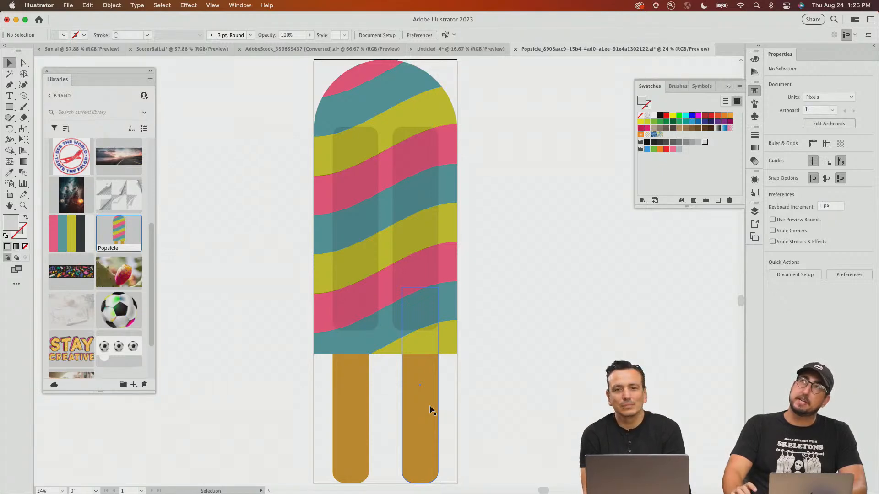
# - Draw a thin horizontal rectangle of about 2467 × 35 px in the empty area beside the popsicle and fill it black
pyautogui.hscroll(10, 484, 305)
pyautogui.press('m')
pyautogui.moveTo(199, 183); pyautogui.dragTo(584, 189)
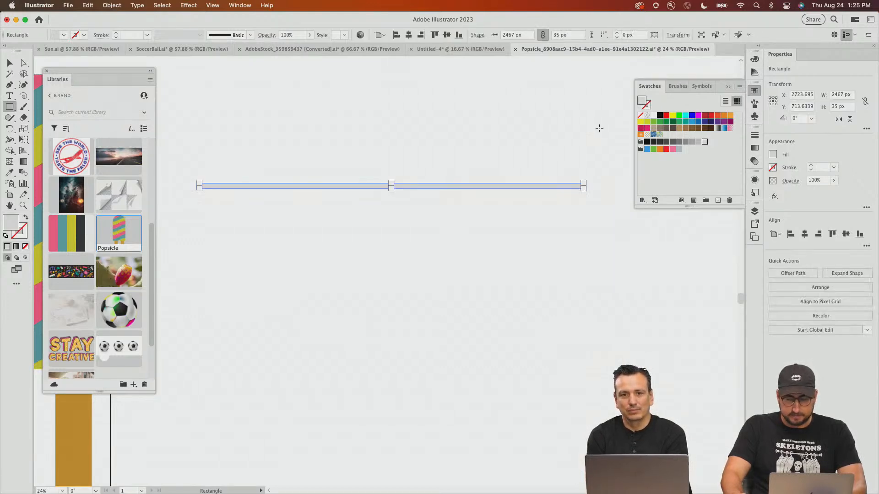
pyautogui.click(659, 116)
pyautogui.press('z')
pyautogui.moveTo(434, 210); pyautogui.dragTo(380, 256)
pyautogui.moveTo(380, 256); pyautogui.dragTo(413, 254)
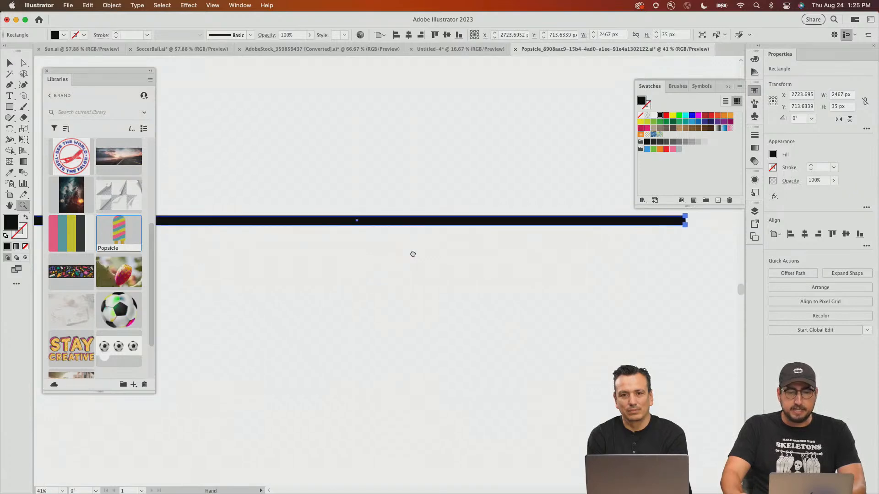
# - Start a Roughen effect on the thin black rectangle with a relative size of 0.3%
pyautogui.click(190, 6)
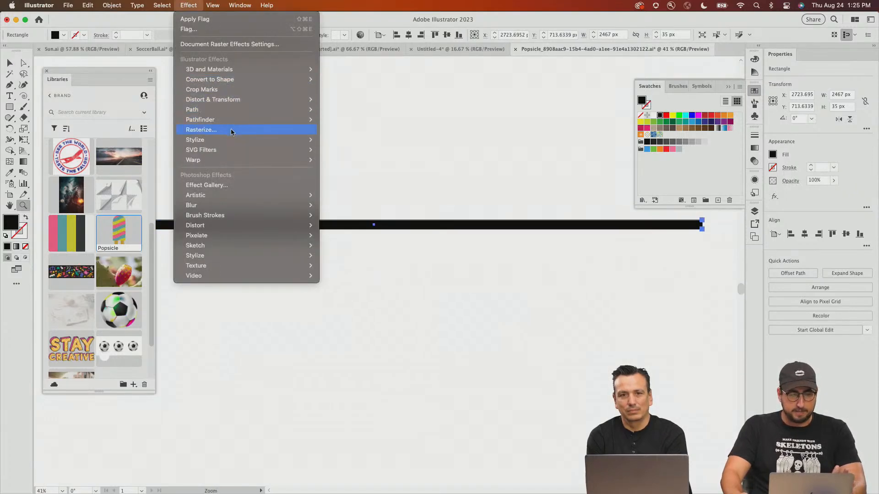
pyautogui.moveTo(234, 99)
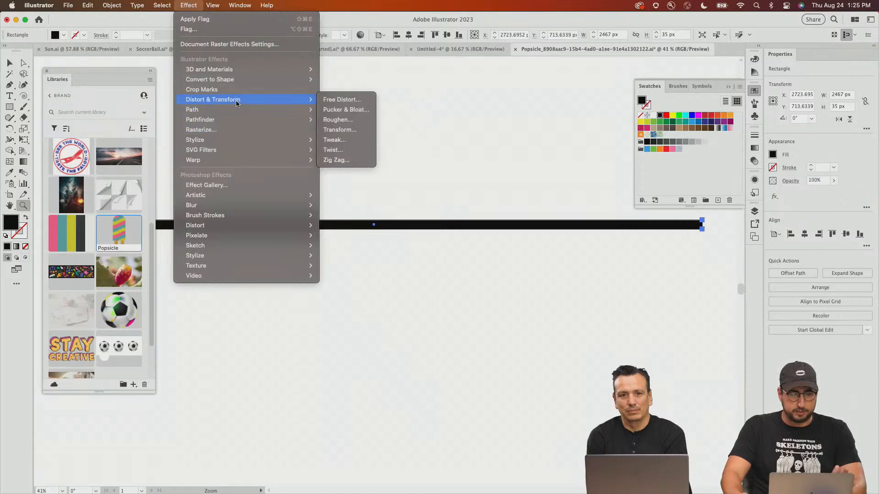
pyautogui.click(343, 121)
pyautogui.moveTo(410, 186); pyautogui.dragTo(425, 323)
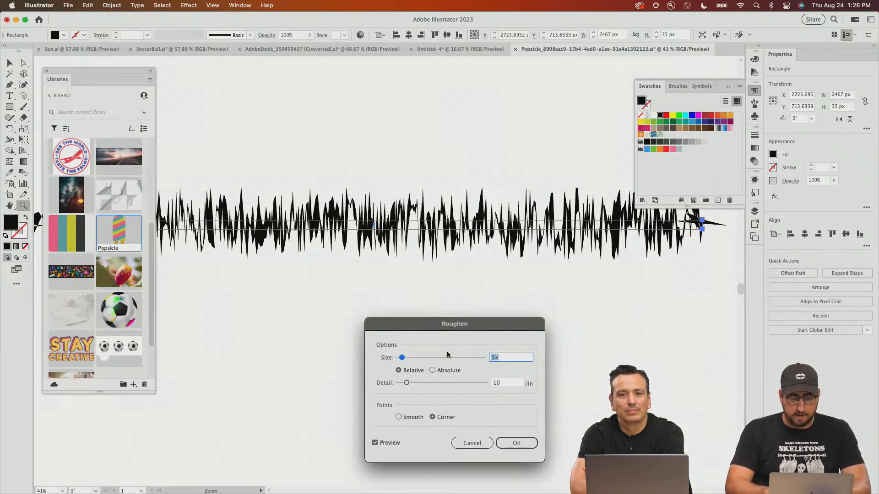
pyautogui.write('3')
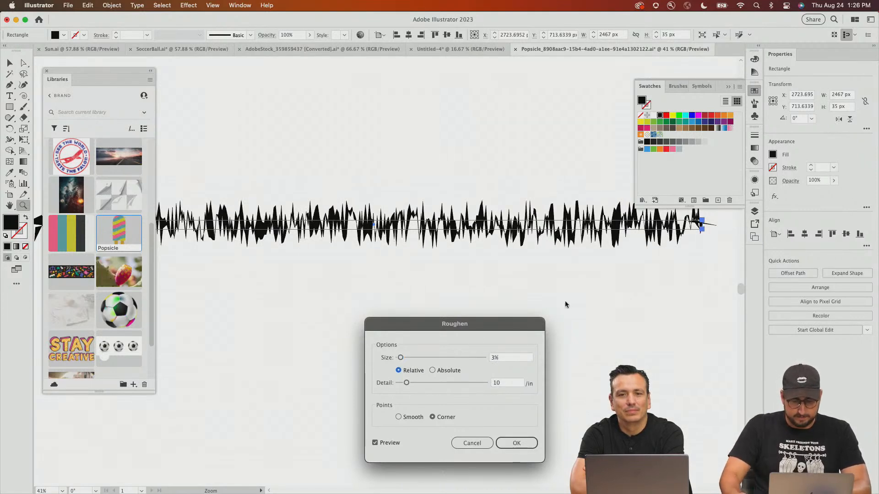
pyautogui.moveTo(507, 358); pyautogui.dragTo(481, 356)
pyautogui.write('.')
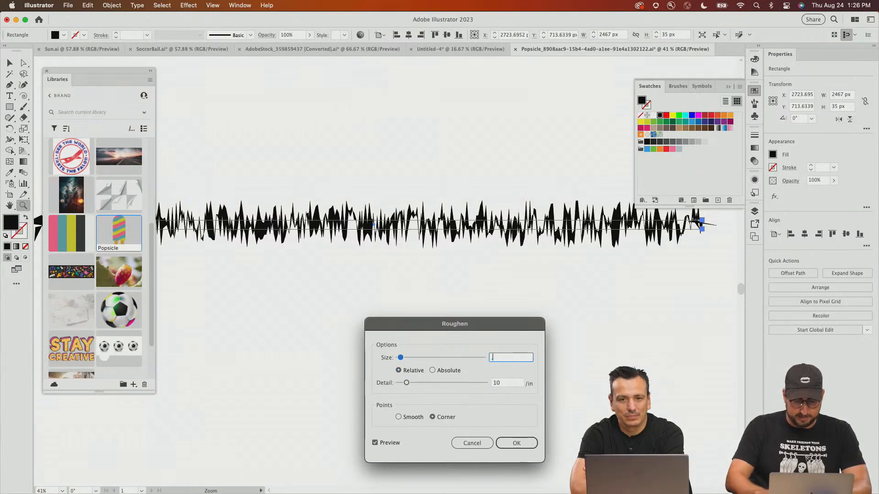
pyautogui.write('3')
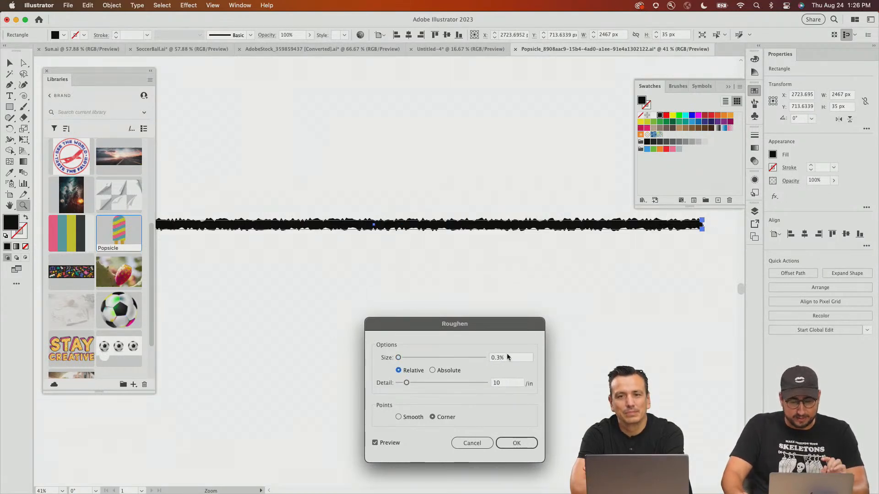
# - Set the roughening detail to 3 per inch with smooth points and apply the effect to the black bar
pyautogui.hotkey('shift', 'Up')
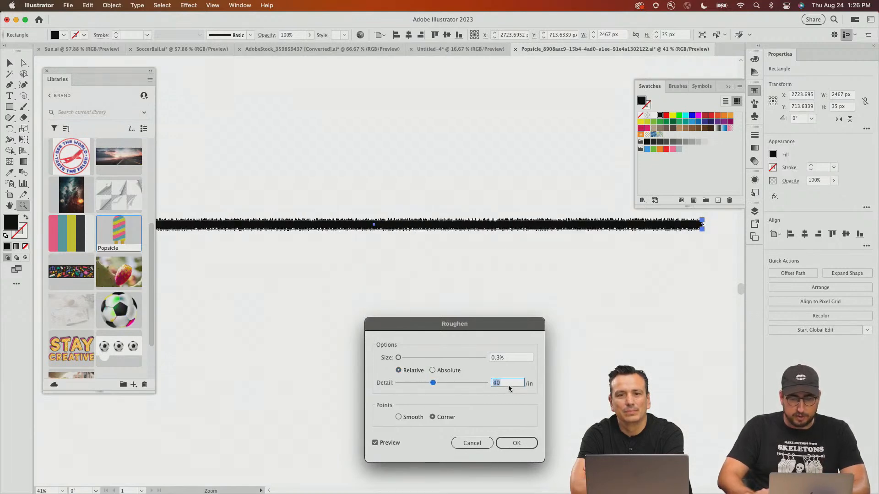
pyautogui.hotkey('shift', 'Up')
pyautogui.write('2')
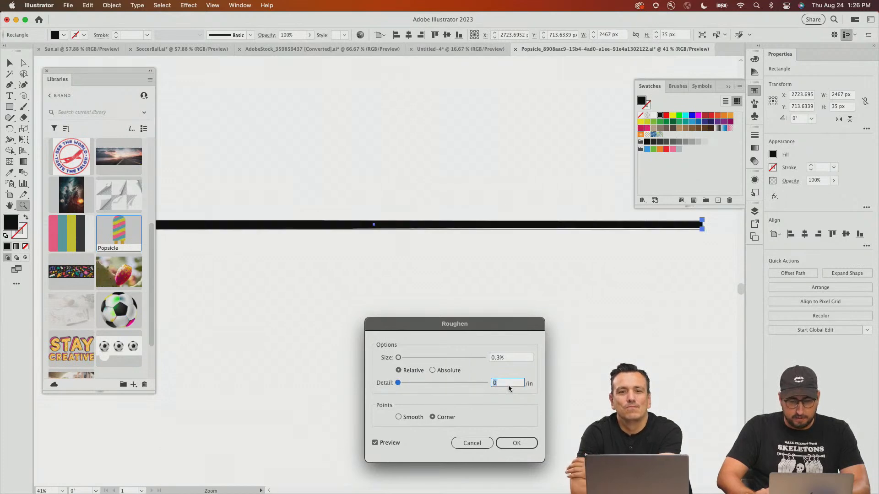
pyautogui.press('Up')
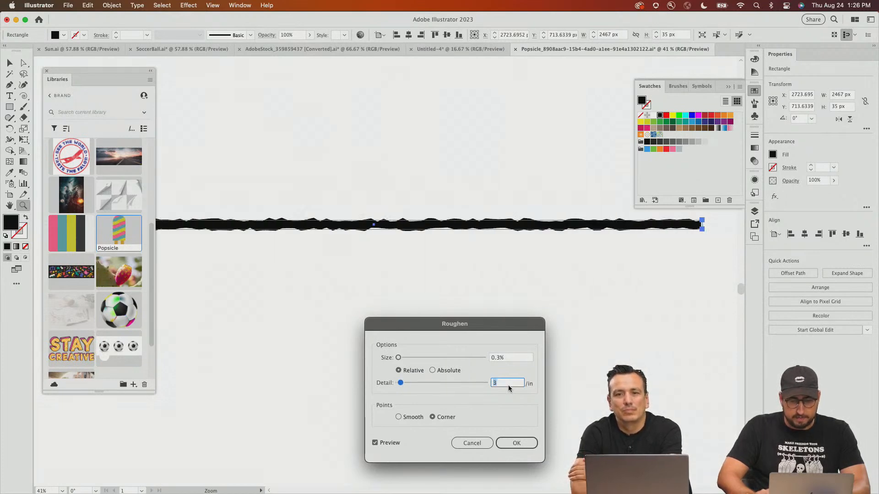
pyautogui.click(417, 417)
pyautogui.click(432, 417)
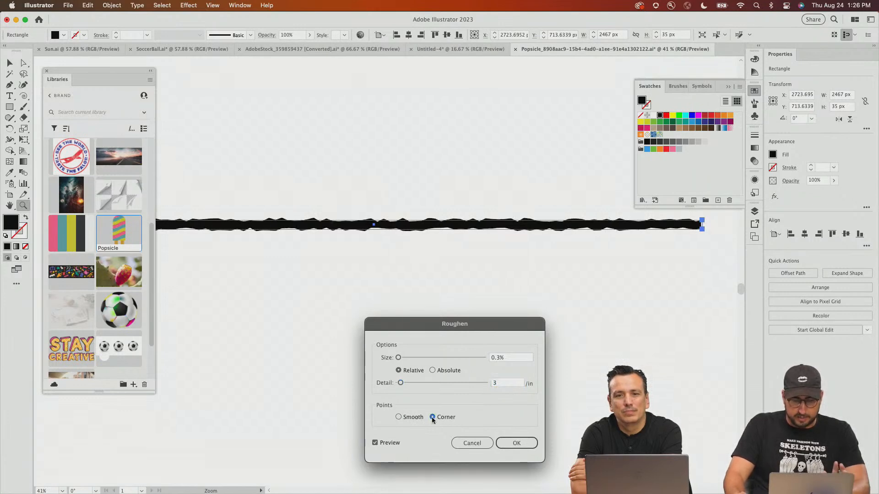
pyautogui.click(412, 418)
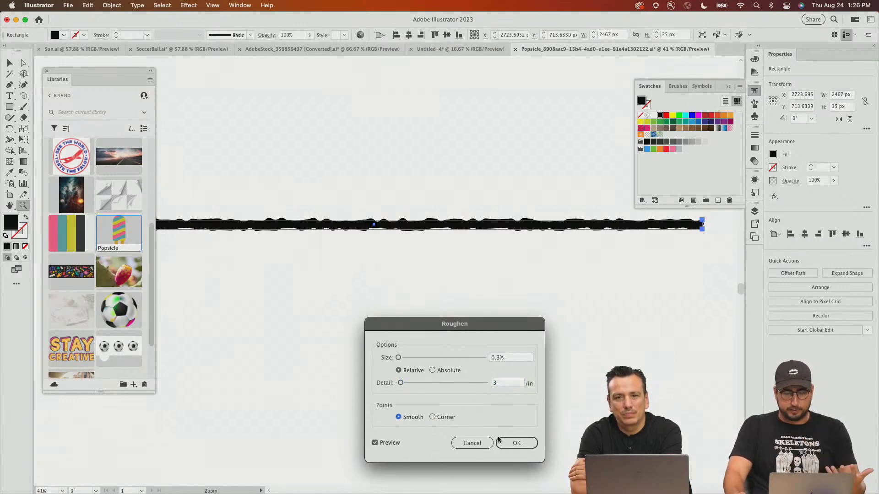
pyautogui.click(517, 444)
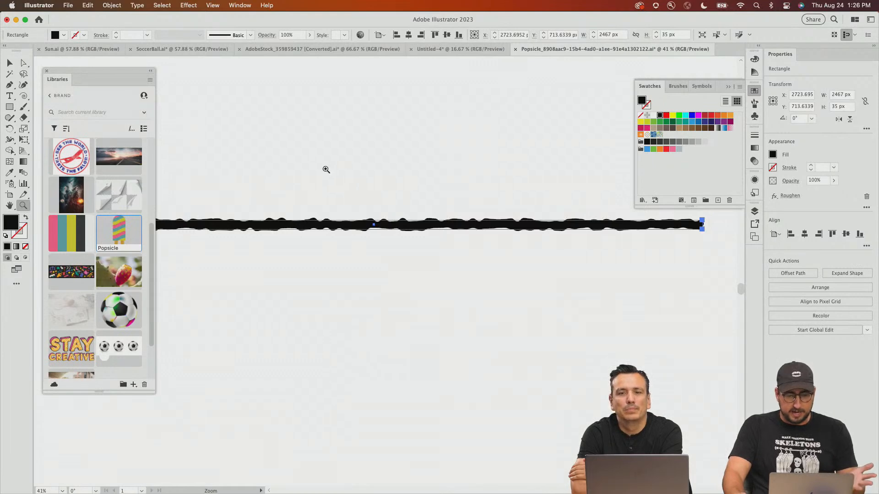
# - Create a new art brush from the roughened black bar with the Tints colorization method
pyautogui.click(250, 36)
pyautogui.click(249, 44)
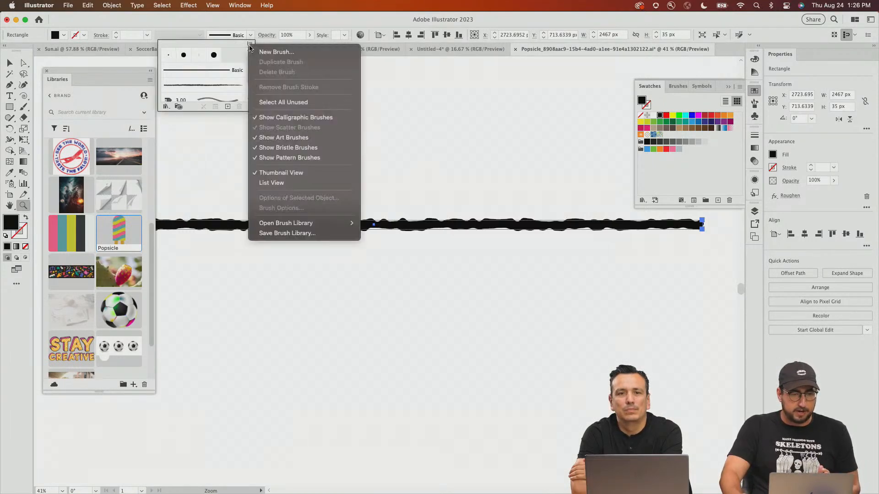
pyautogui.click(229, 108)
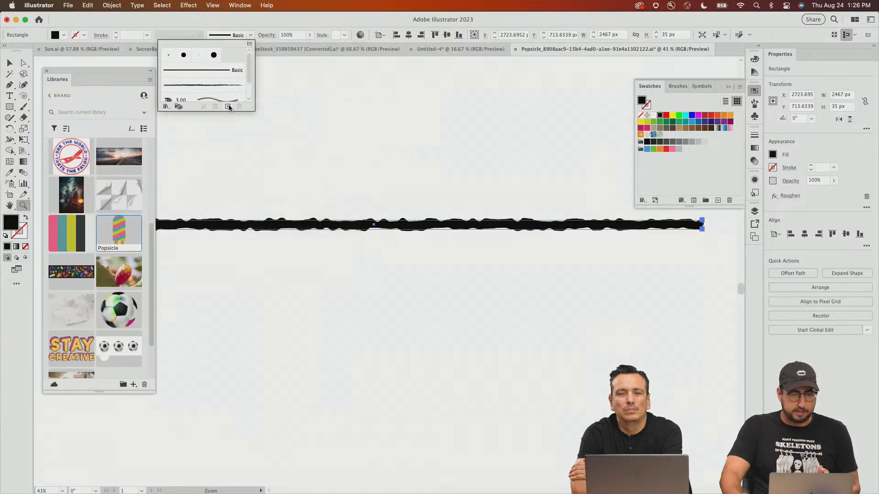
pyautogui.click(228, 108)
pyautogui.click(420, 282)
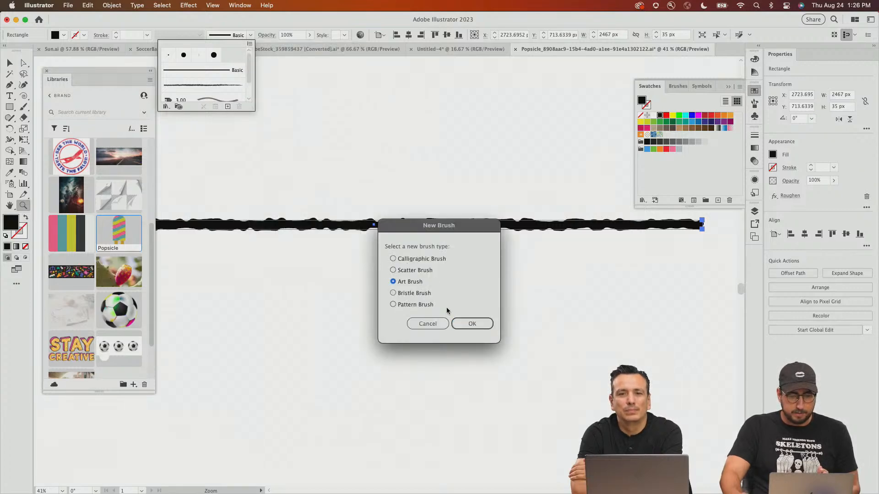
pyautogui.click(467, 325)
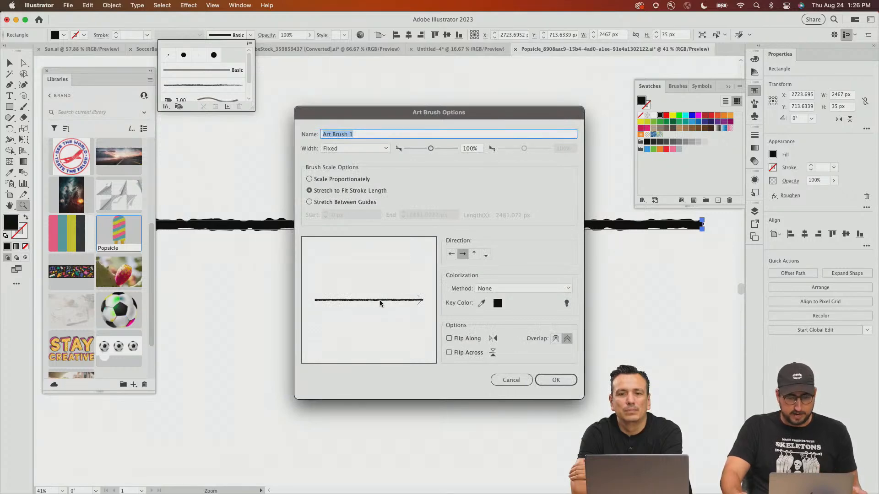
pyautogui.click(516, 287)
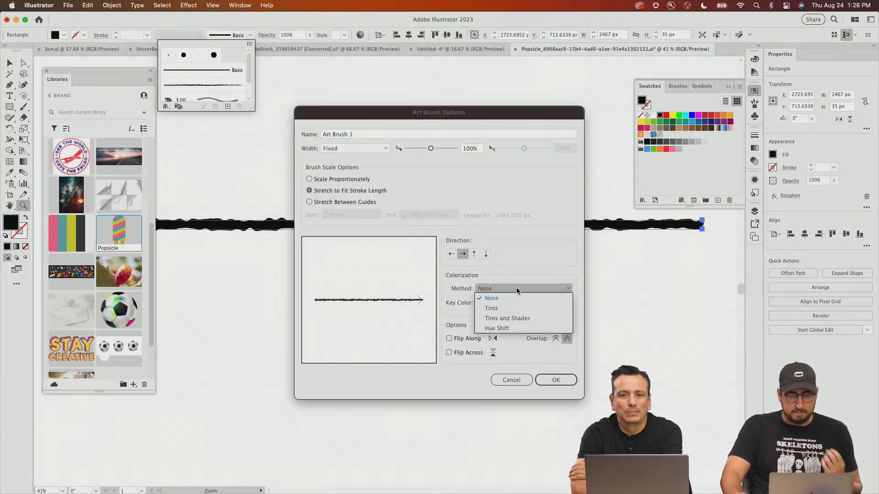
pyautogui.click(501, 310)
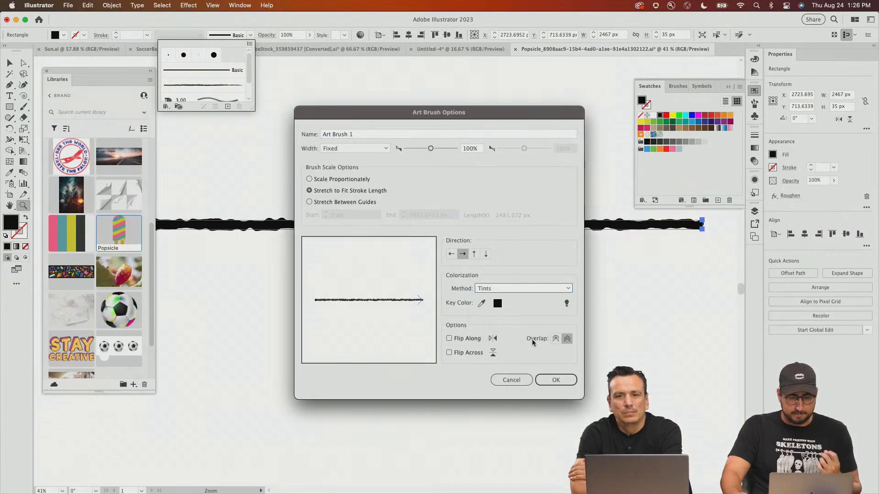
pyautogui.click(558, 380)
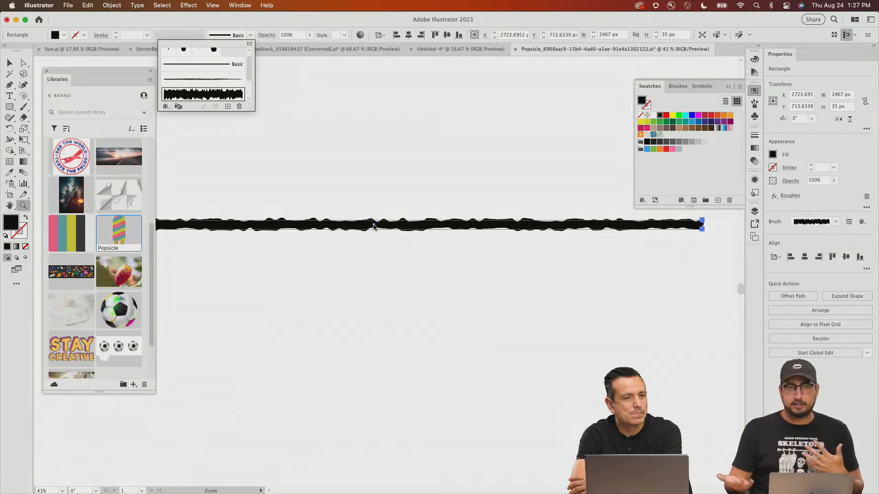
# - Select one yellow-green stripe on the popsicle and extend the selection to all objects with the same fill color
pyautogui.click(295, 320)
pyautogui.keyDown('alt'); pyautogui.click(294, 320); pyautogui.keyUp('alt')
pyautogui.keyDown('alt'); pyautogui.click(295, 320); pyautogui.keyUp('alt')
pyautogui.moveTo(279, 287)
pyautogui.mouseDown()
pyautogui.moveTo(495, 252)
pyautogui.moveTo(480, 266)
pyautogui.mouseUp()
pyautogui.press('a')
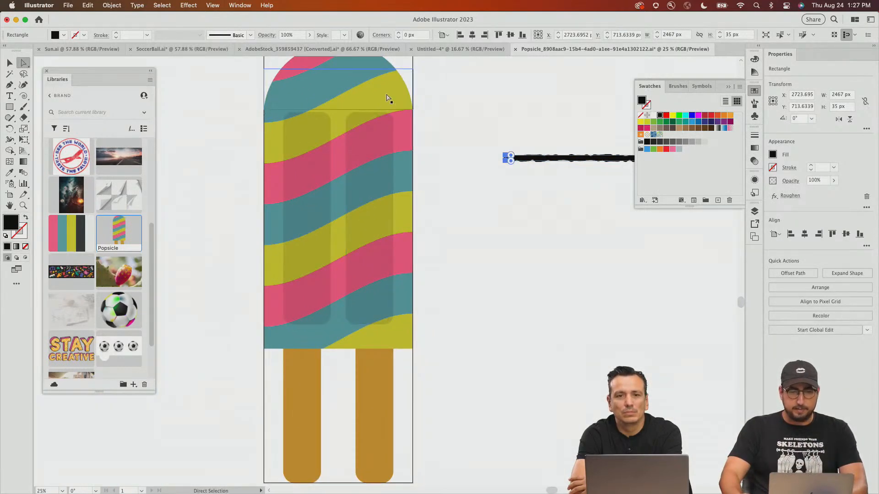
pyautogui.click(388, 98)
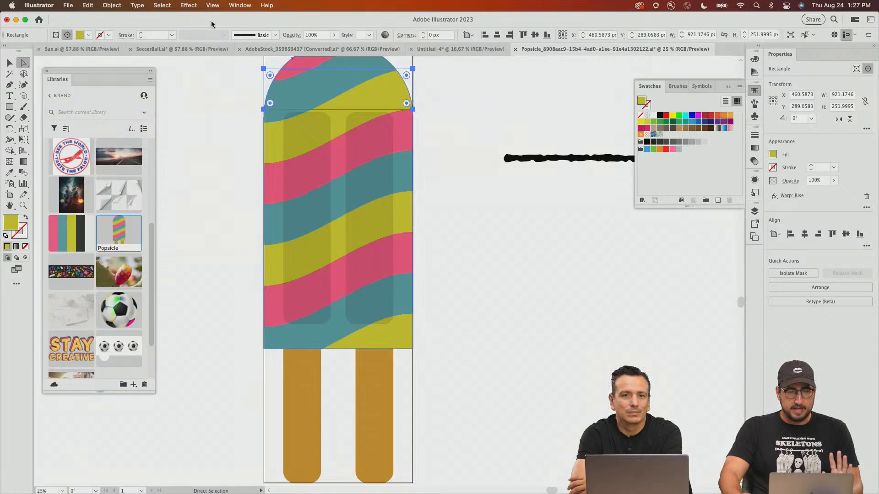
pyautogui.click(163, 5)
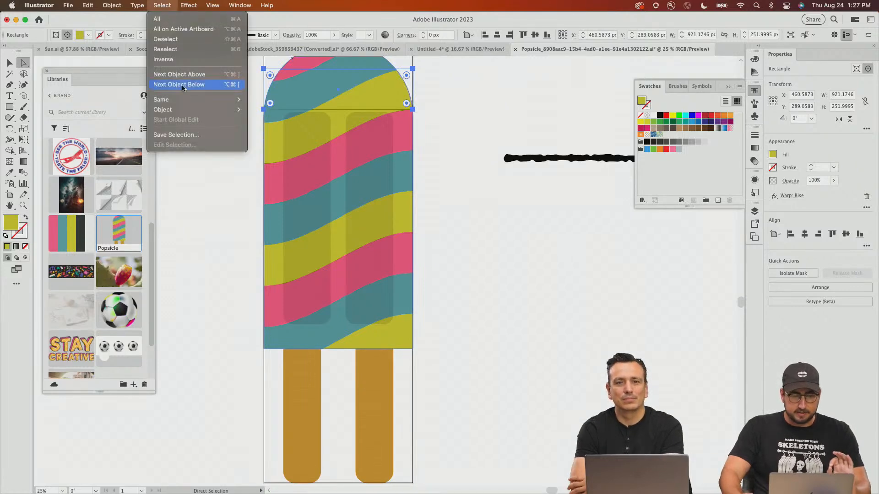
pyautogui.moveTo(185, 104)
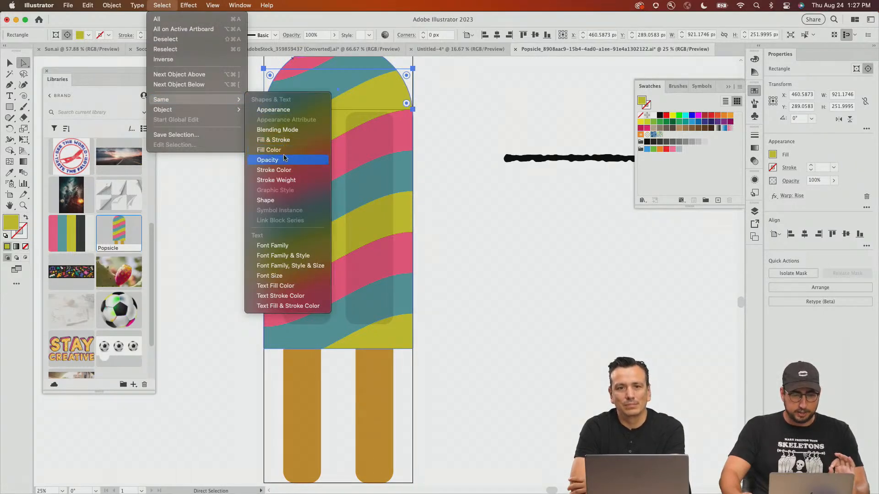
pyautogui.click(269, 150)
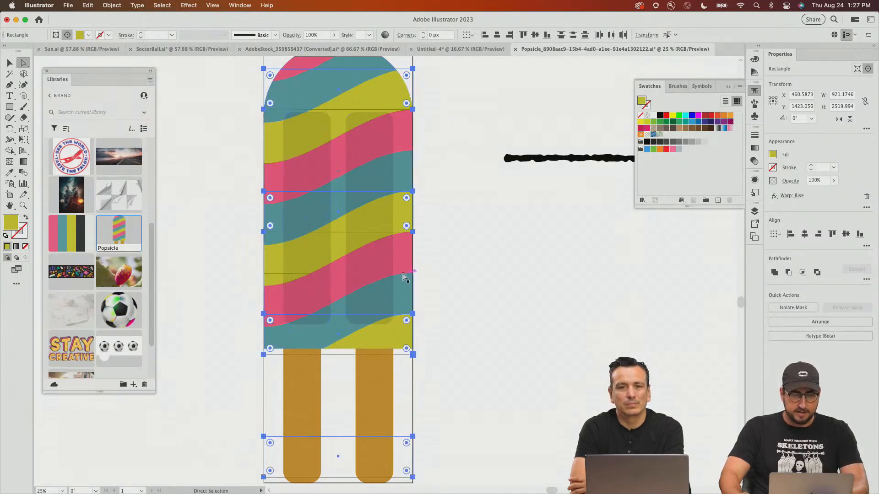
# - Copy the yellow-green fill color to the selected stripes' stroke and apply Art Brush 1 to roughen their edges
pyautogui.click(19, 231)
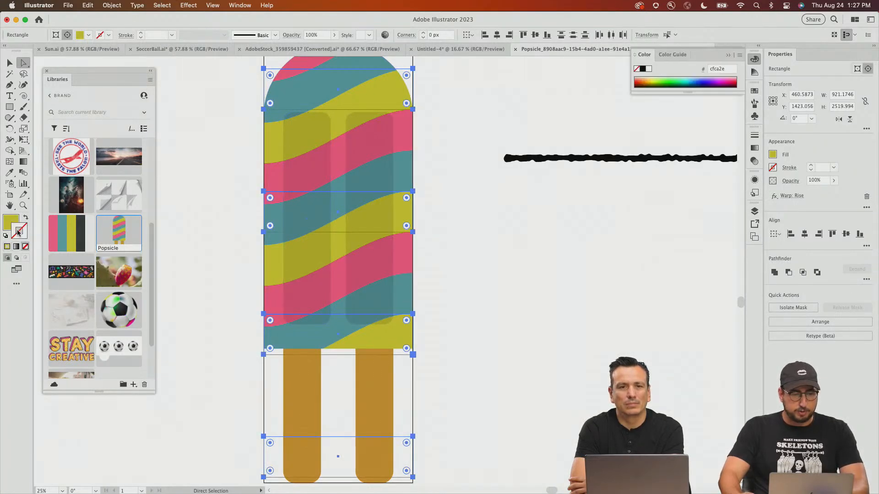
pyautogui.click(13, 222)
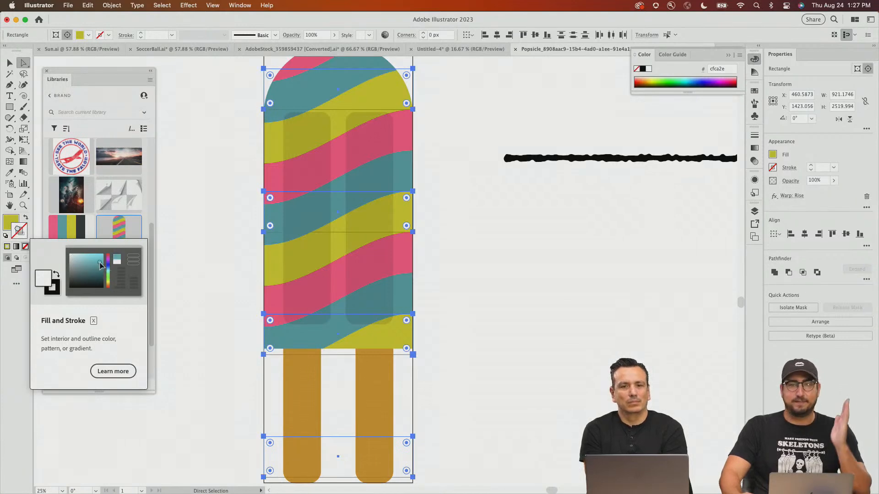
pyautogui.moveTo(11, 223); pyautogui.dragTo(18, 230)
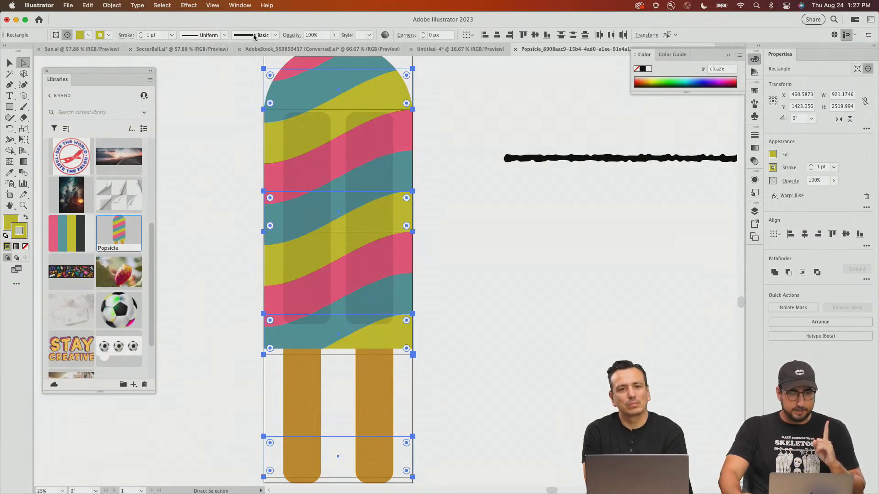
pyautogui.click(225, 36)
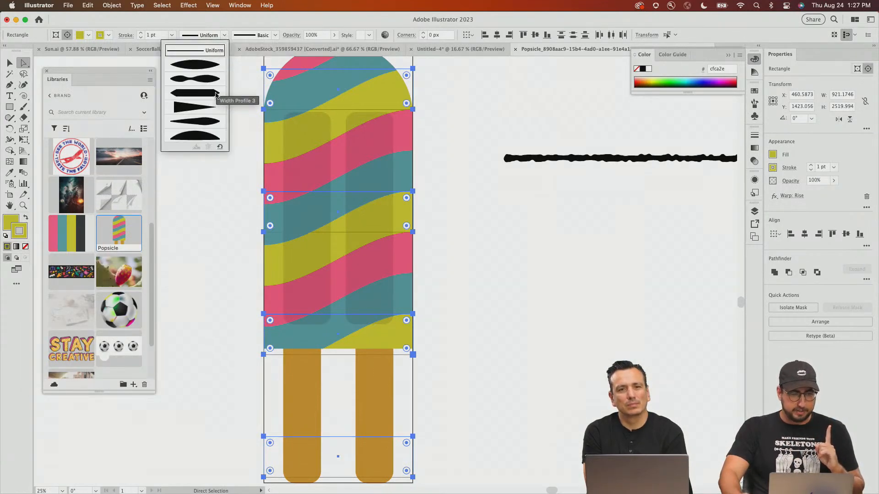
pyautogui.click(276, 35)
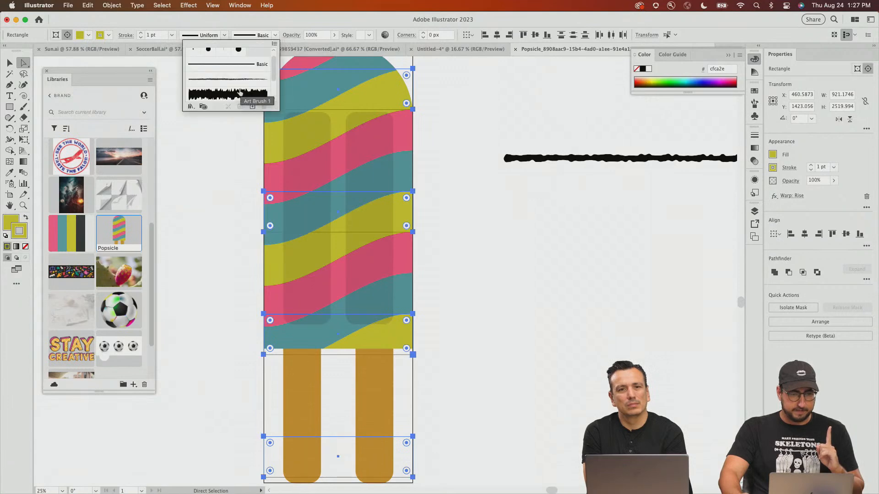
pyautogui.click(240, 94)
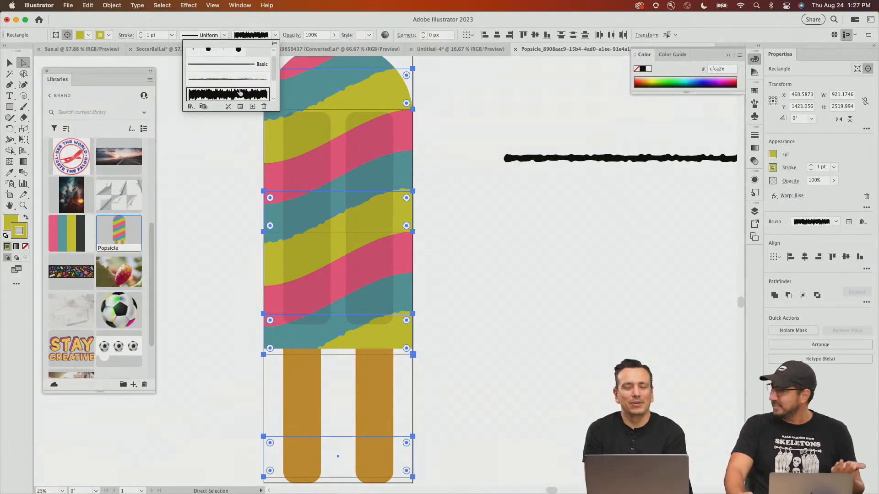
pyautogui.click(543, 276)
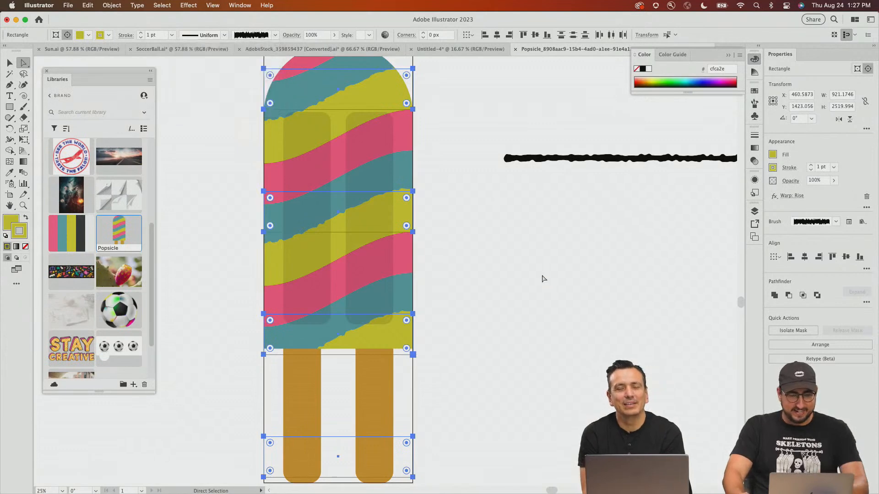
pyautogui.click(513, 106)
pyautogui.click(325, 87)
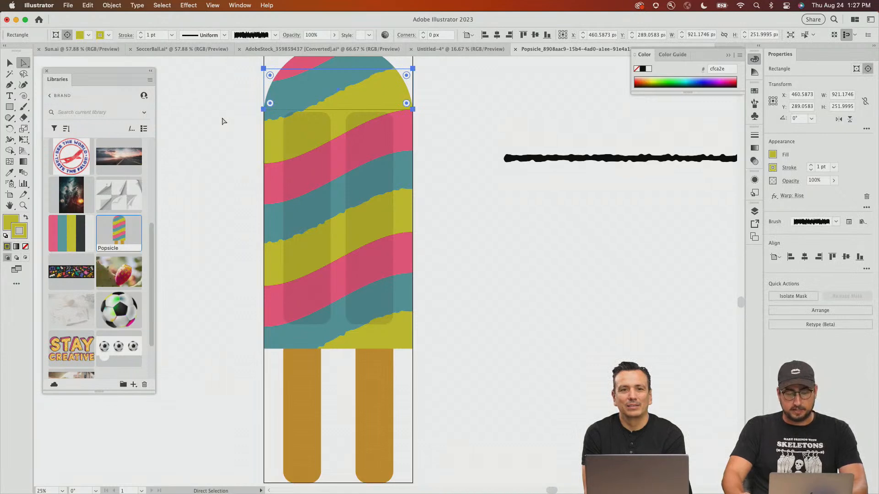
pyautogui.press('y')
pyautogui.click(320, 79)
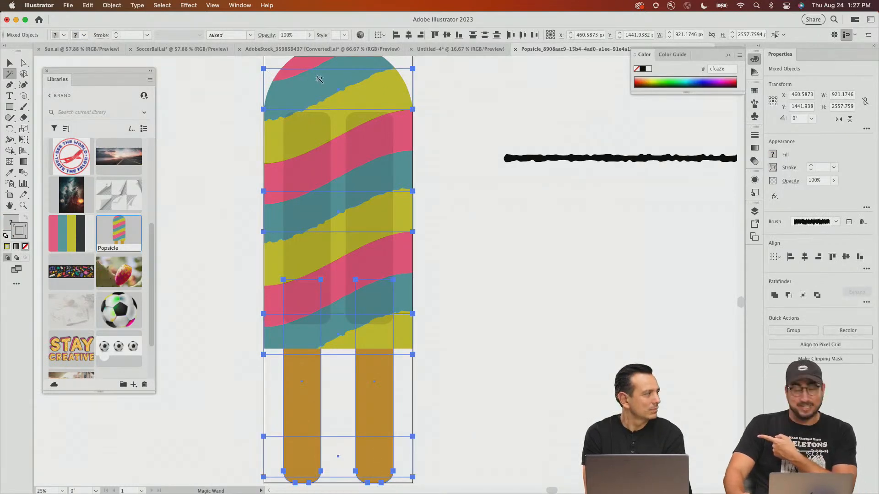
pyautogui.moveTo(318, 99)
pyautogui.mouseDown()
pyautogui.moveTo(254, 122)
pyautogui.moveTo(284, 128)
pyautogui.mouseUp()
pyautogui.press('a')
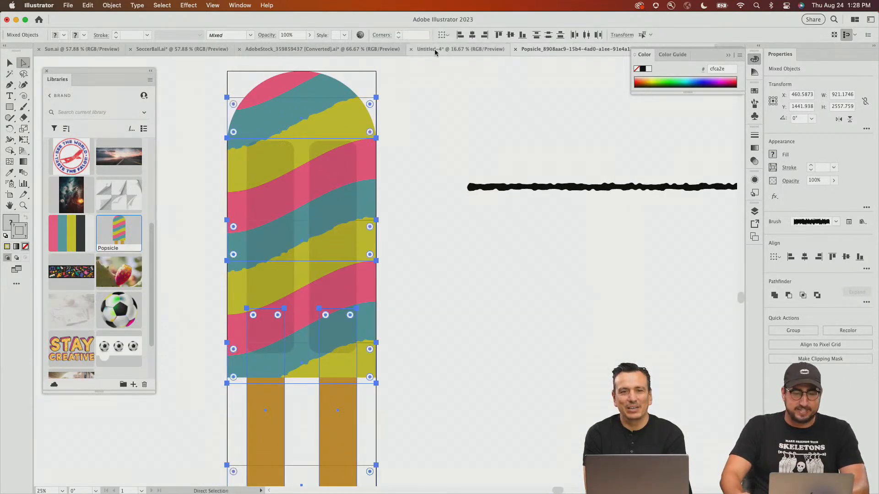
pyautogui.press('super+shift+a')
# - Select the top teal stripe on the popsicle and extend the selection to all matching teal stripes with the Magic Wand
pyautogui.click(293, 118)
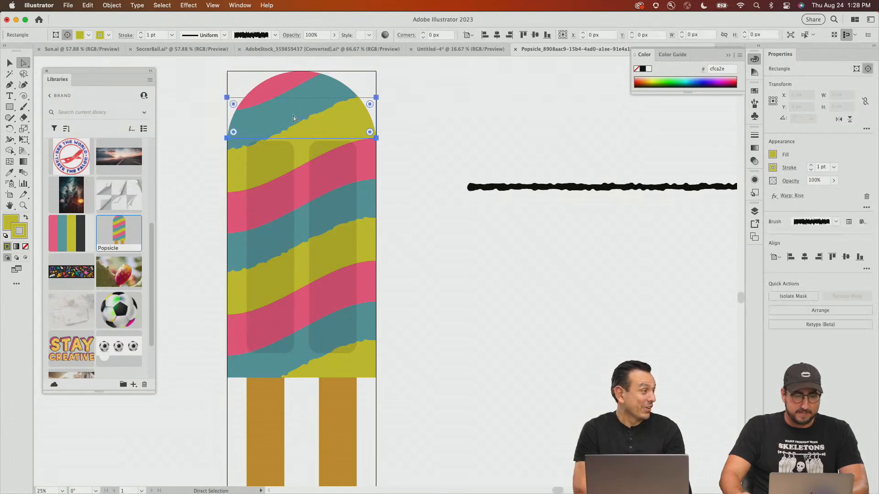
pyautogui.moveTo(294, 116); pyautogui.dragTo(295, 76)
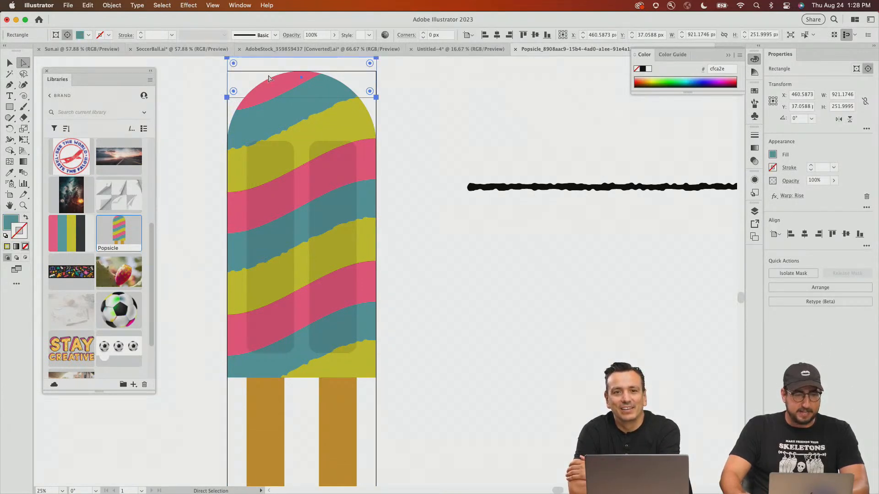
pyautogui.press('y')
pyautogui.click(332, 87)
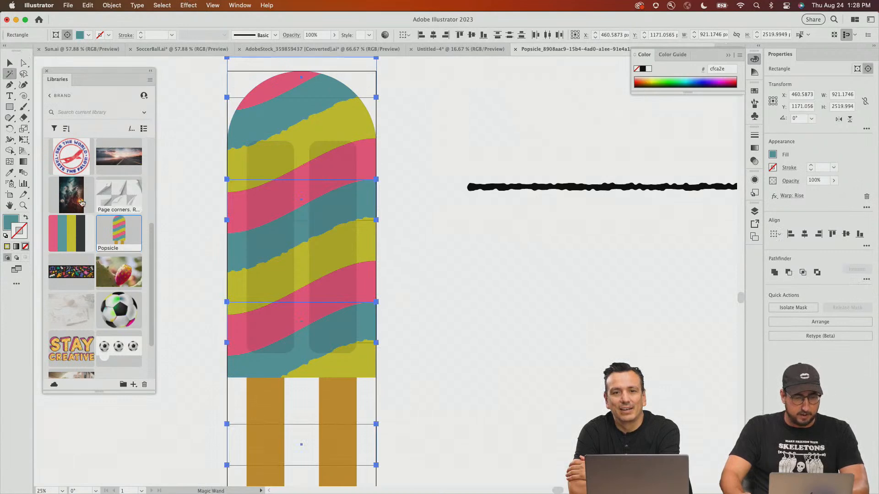
# - Copy the teal fill color to the selected stripes' stroke and apply the rough art brush to their edges
pyautogui.moveTo(11, 221); pyautogui.dragTo(22, 227)
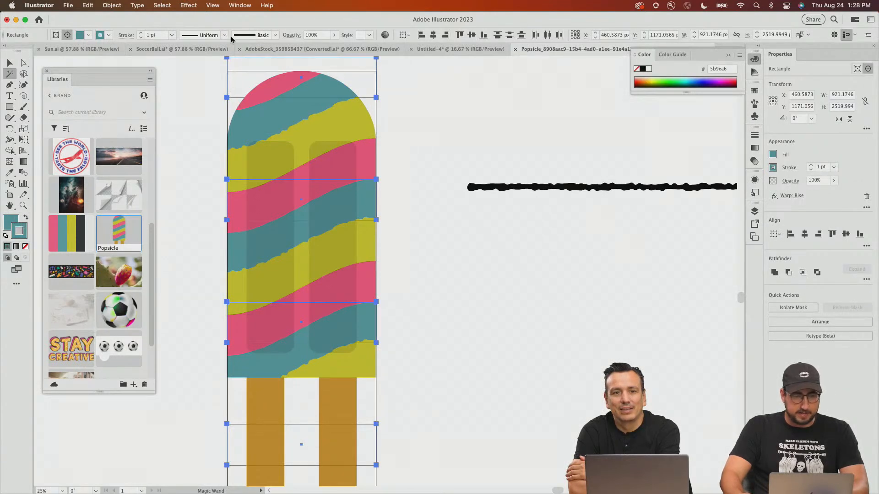
pyautogui.click(204, 35)
pyautogui.click(251, 35)
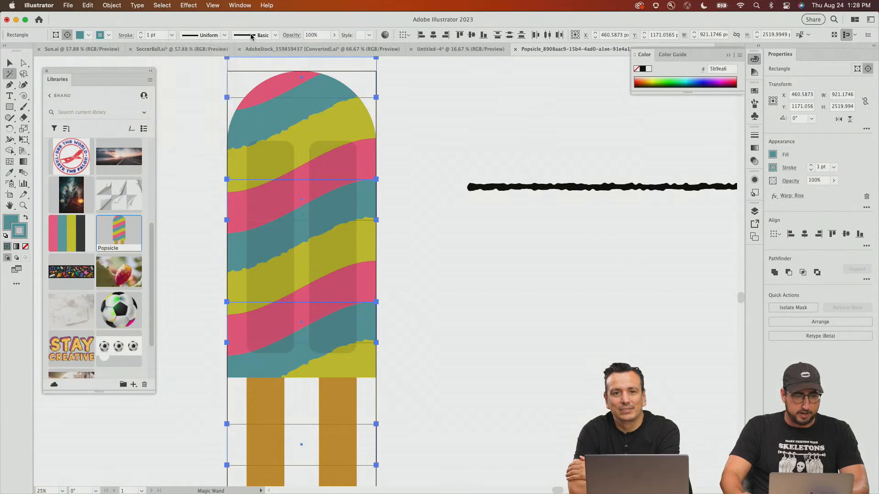
pyautogui.click(251, 35)
pyautogui.click(251, 94)
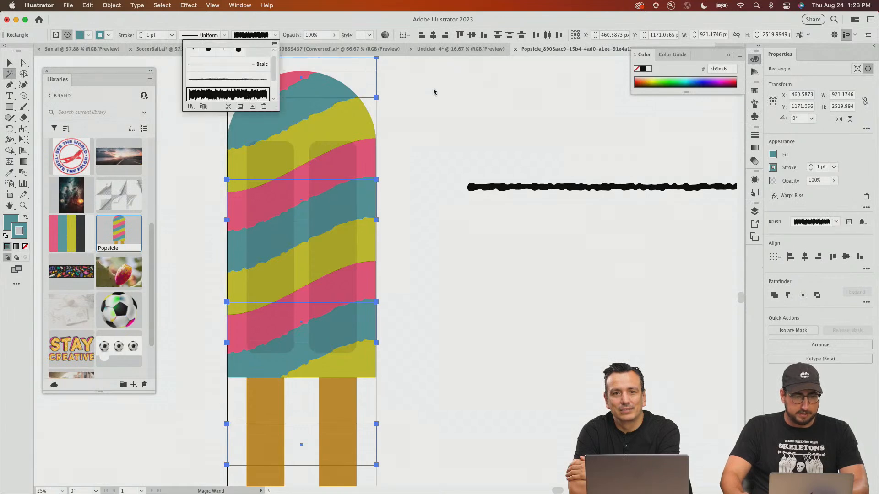
# - Select all pink stripes, copy their fill color to the stroke, apply the rough art brush, and clear the selection
pyautogui.click(366, 155)
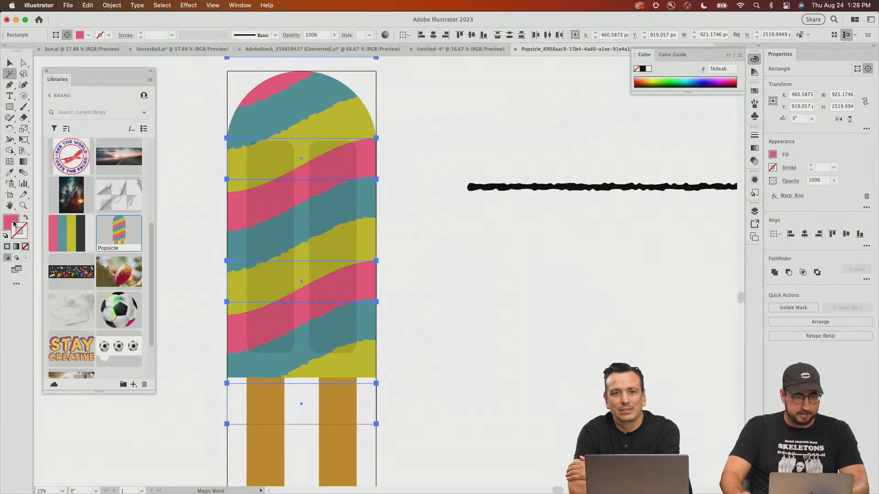
pyautogui.moveTo(19, 229); pyautogui.dragTo(19, 230)
pyautogui.click(216, 34)
pyautogui.click(258, 34)
pyautogui.click(258, 34)
pyautogui.click(228, 94)
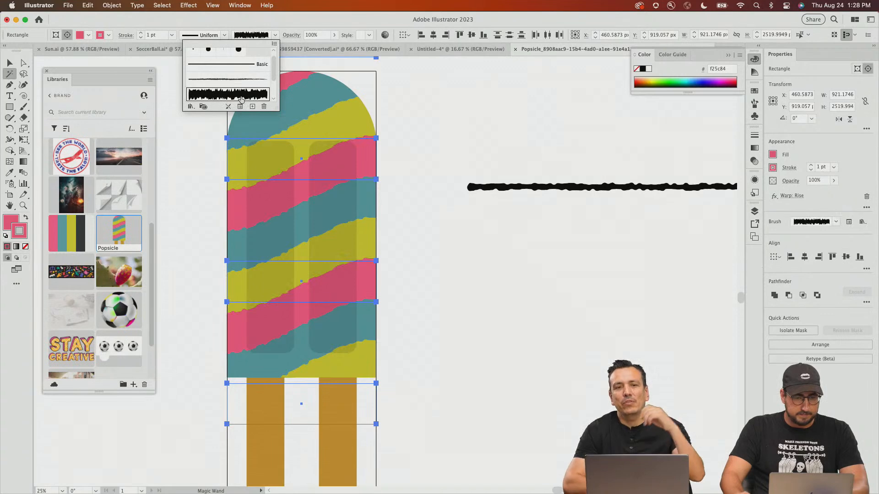
pyautogui.click(442, 139)
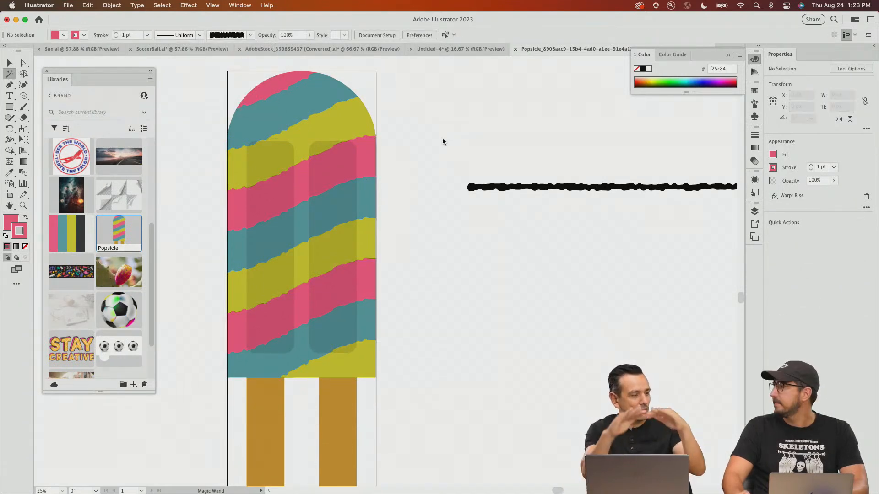
# - Select the top teal stripe, the two full pink stripes and the lowest yellow-green stripe, and set their stroke weight to 1.25 pt
pyautogui.press('a')
pyautogui.click(308, 89)
pyautogui.keyDown('shift'); pyautogui.click(366, 154); pyautogui.keyUp('shift')
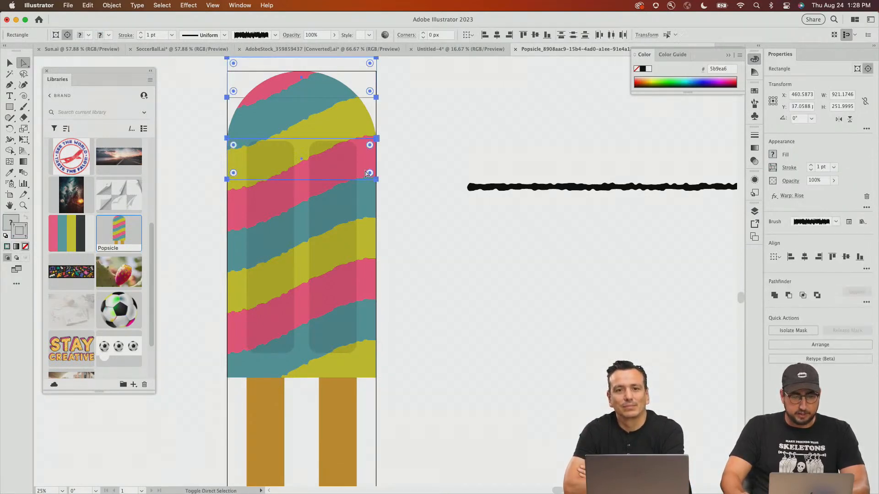
pyautogui.keyDown('shift'); pyautogui.click(371, 286); pyautogui.keyUp('shift')
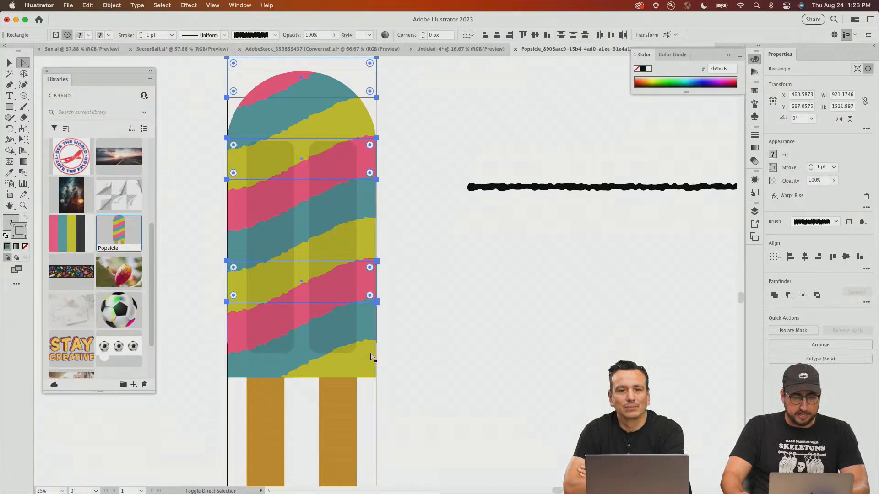
pyautogui.keyDown('shift'); pyautogui.click(369, 369); pyautogui.keyUp('shift')
pyautogui.click(160, 35)
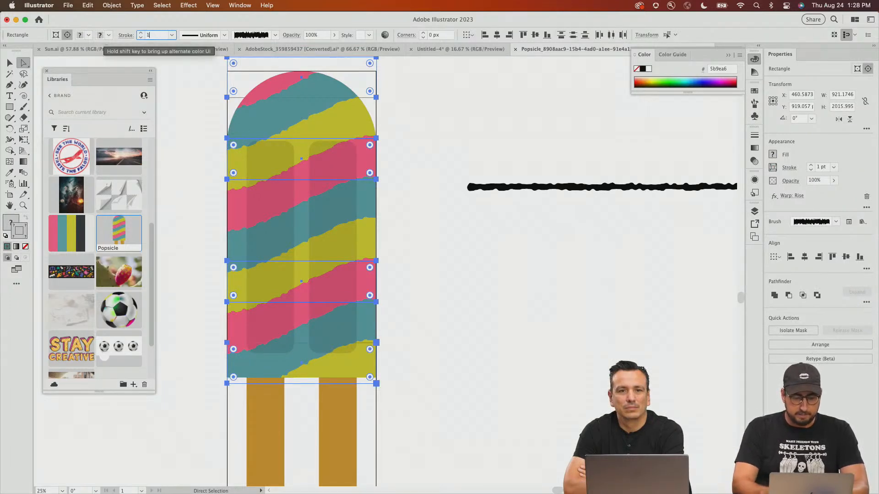
pyautogui.press('Tab')
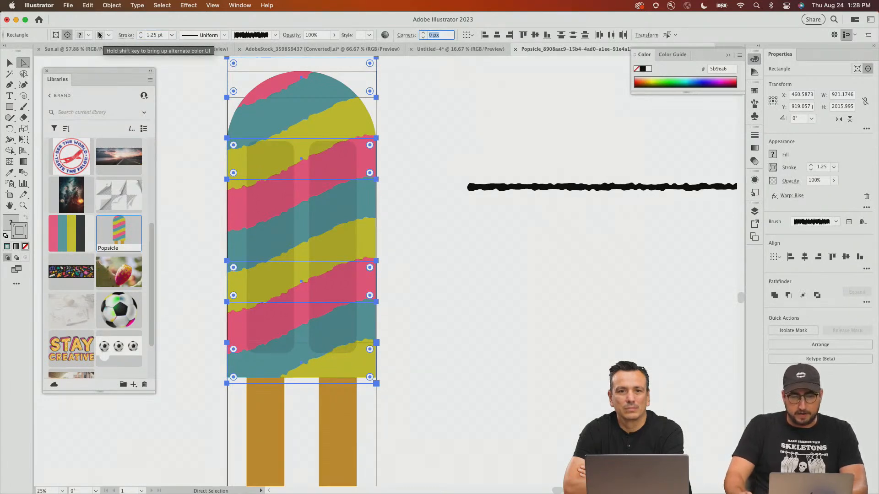
# - Set the stroke weight of the four selected stripes to 2 pt and clear the selection
pyautogui.click(155, 35)
pyautogui.write('2')
pyautogui.press('Tab')
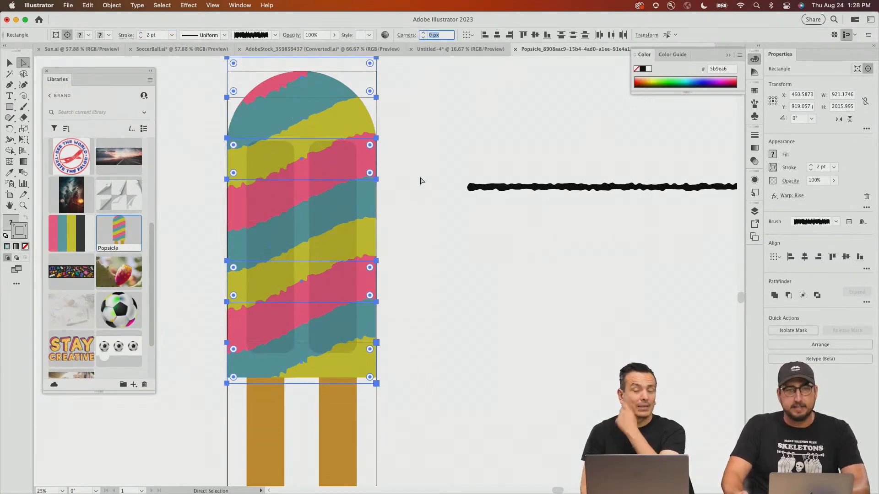
pyautogui.click(428, 138)
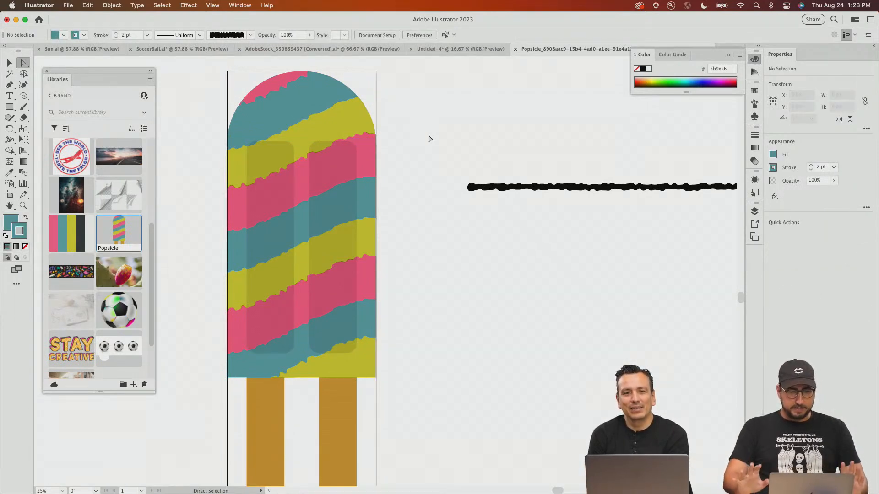
# - Select both vertical shading bars on the popsicle, copy their gray fill to the stroke, and apply the rough art brush
pyautogui.click(279, 176)
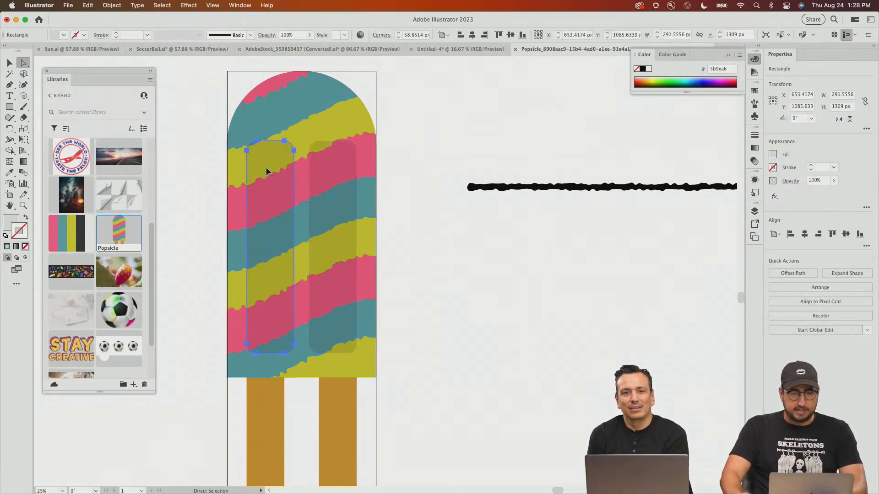
pyautogui.keyDown('shift'); pyautogui.click(324, 169); pyautogui.keyUp('shift')
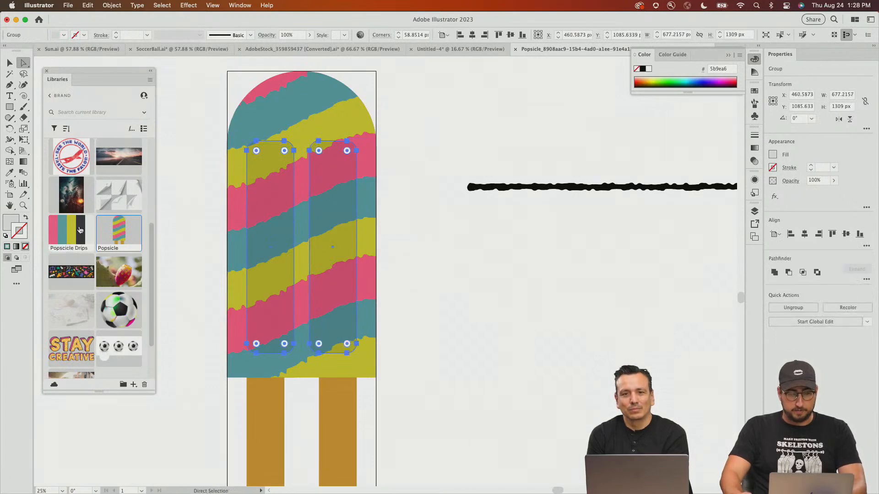
pyautogui.moveTo(19, 228); pyautogui.dragTo(19, 229)
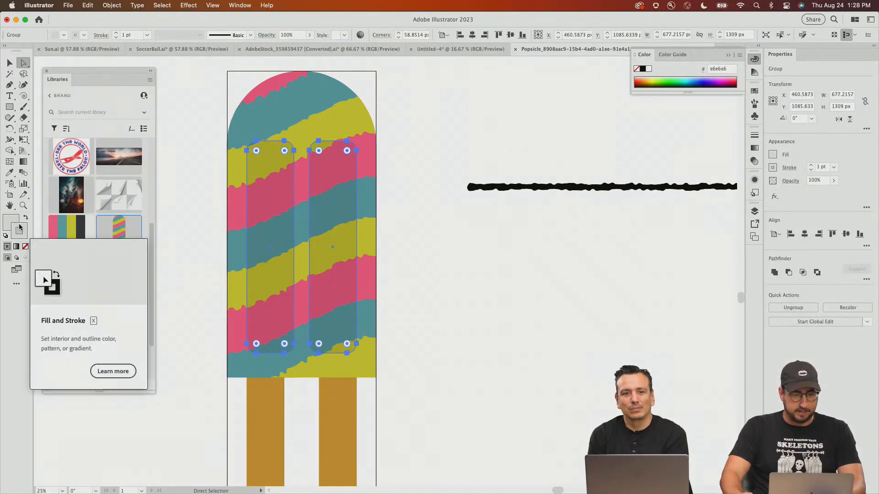
pyautogui.click(239, 34)
pyautogui.click(220, 94)
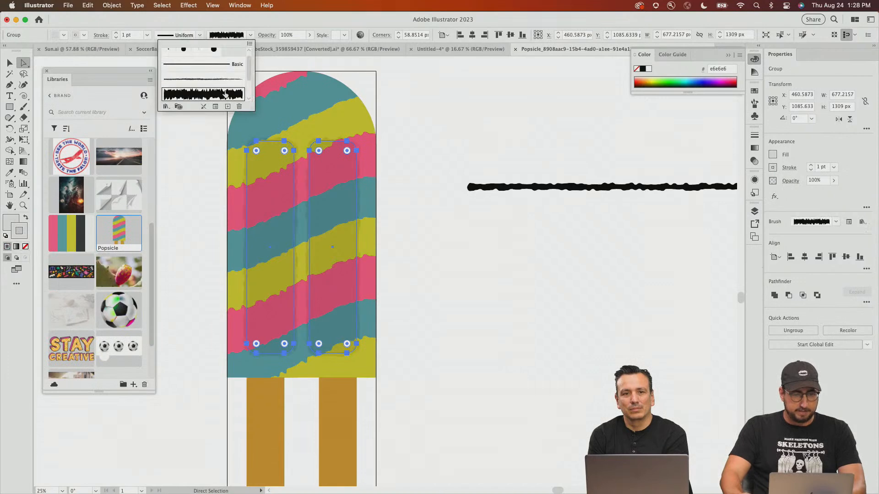
# - Give both popsicle sticks a stroke in their fill colour and apply the rough-edged art brush to it
pyautogui.click(471, 135)
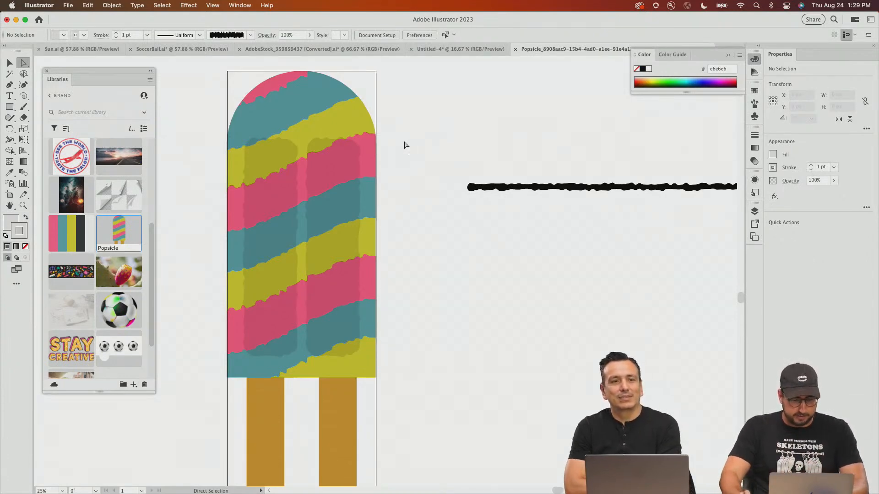
pyautogui.moveTo(387, 367)
pyautogui.mouseDown()
pyautogui.moveTo(407, 310)
pyautogui.moveTo(421, 350)
pyautogui.moveTo(413, 295)
pyautogui.mouseUp()
pyautogui.click(368, 361)
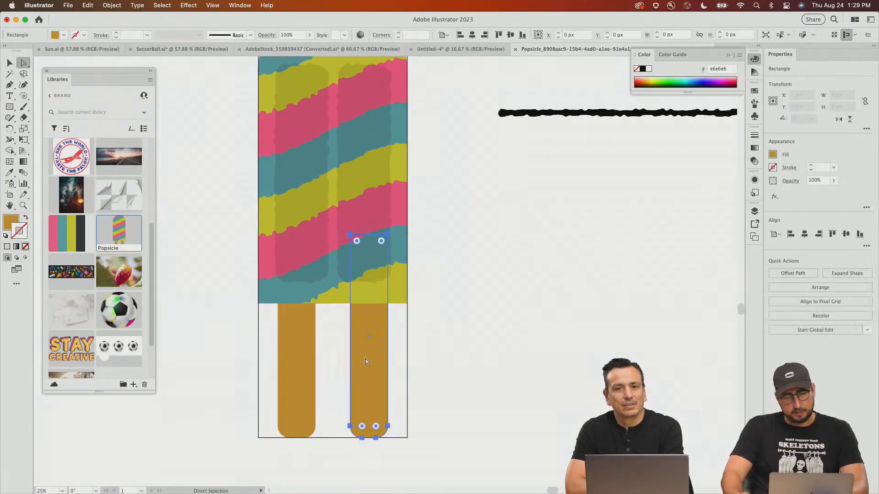
pyautogui.keyDown('shift'); pyautogui.click(294, 350); pyautogui.keyUp('shift')
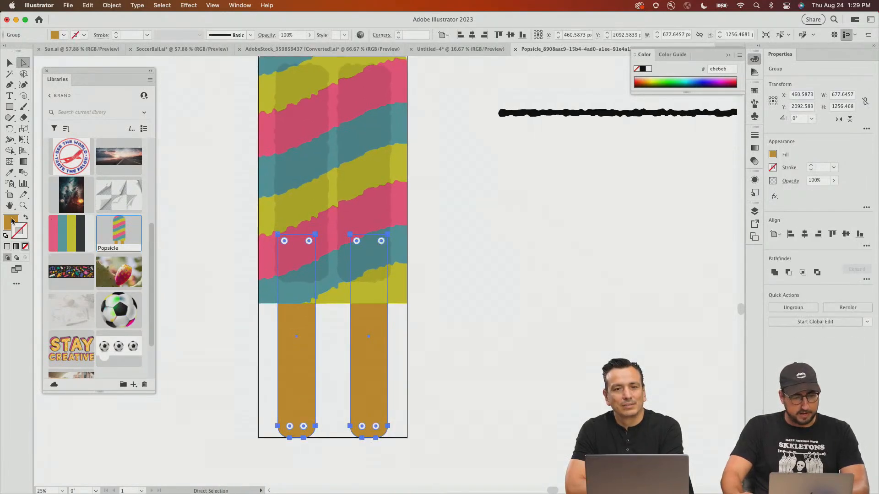
pyautogui.moveTo(18, 232); pyautogui.dragTo(18, 232)
pyautogui.click(217, 35)
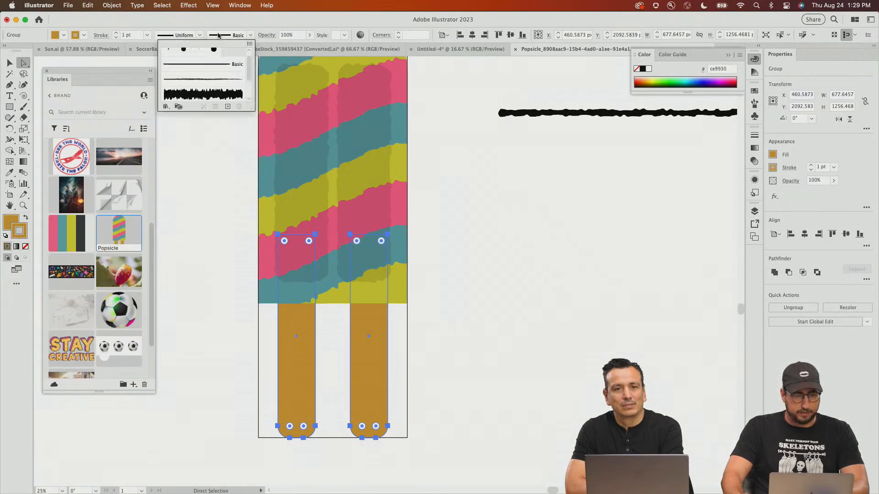
pyautogui.click(203, 95)
pyautogui.click(437, 291)
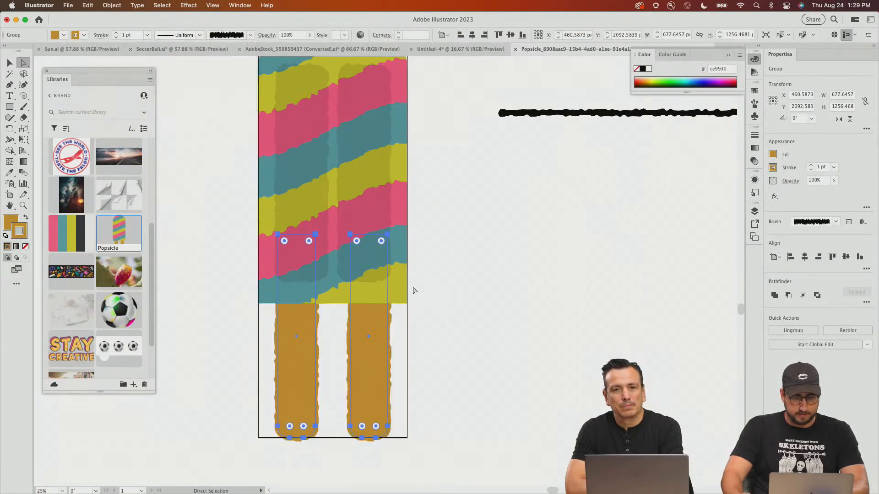
pyautogui.press('v')
pyautogui.click(461, 279)
# - Examine the roughened edges of the sticks up close and review the whole popsicle
pyautogui.press('z')
pyautogui.keyDown('super'); pyautogui.click(375, 306); pyautogui.keyUp('super')
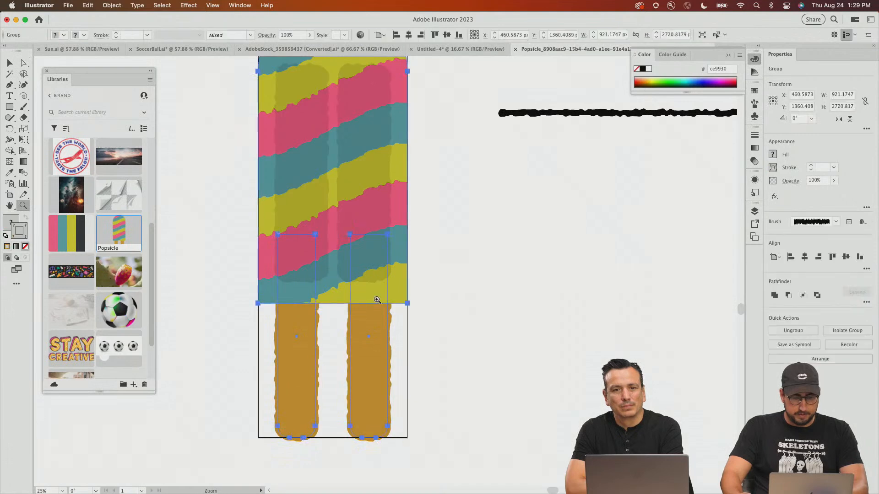
pyautogui.click(379, 277)
pyautogui.press('v')
pyautogui.click(359, 276)
pyautogui.press('z')
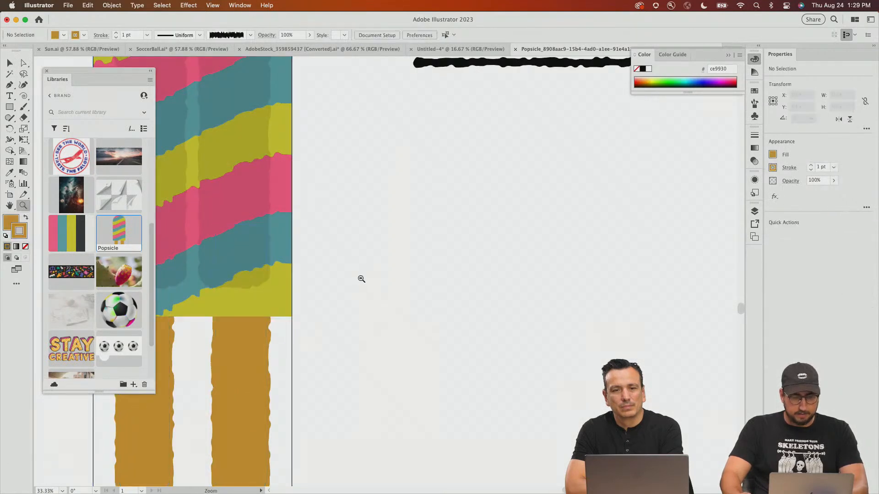
pyautogui.keyDown('alt'); pyautogui.click(361, 278); pyautogui.keyUp('alt')
pyautogui.keyDown('alt'); pyautogui.click(410, 255); pyautogui.keyUp('alt')
pyautogui.moveTo(413, 255); pyautogui.dragTo(434, 269)
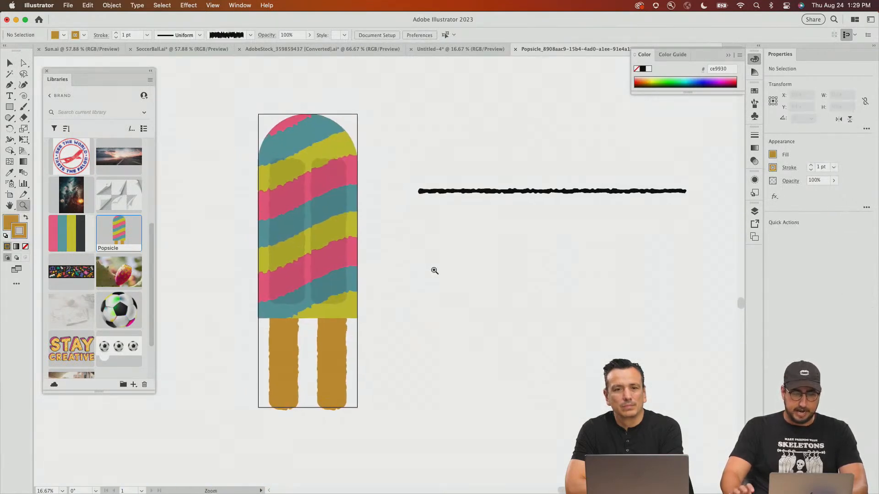
# - Duplicate the whole popsicle with Paste in Place and move the copy to the left of the original
pyautogui.press('v')
pyautogui.moveTo(214, 81); pyautogui.dragTo(399, 411)
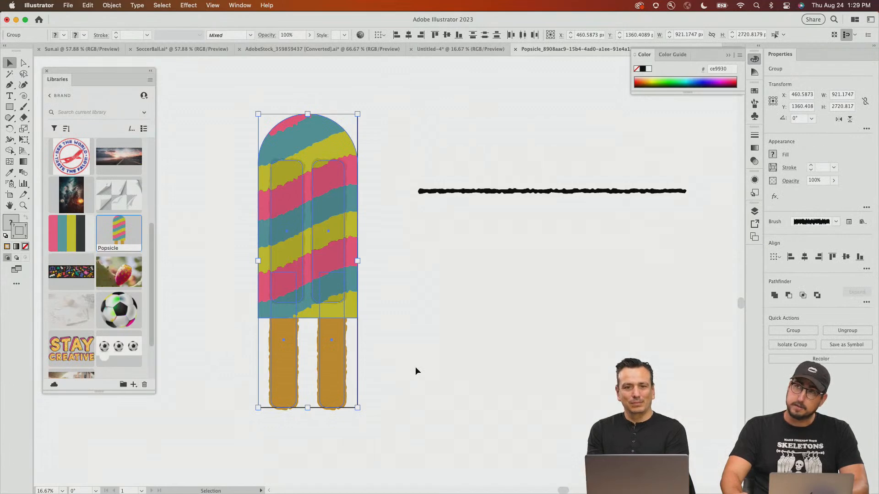
pyautogui.press('a')
pyautogui.press('v')
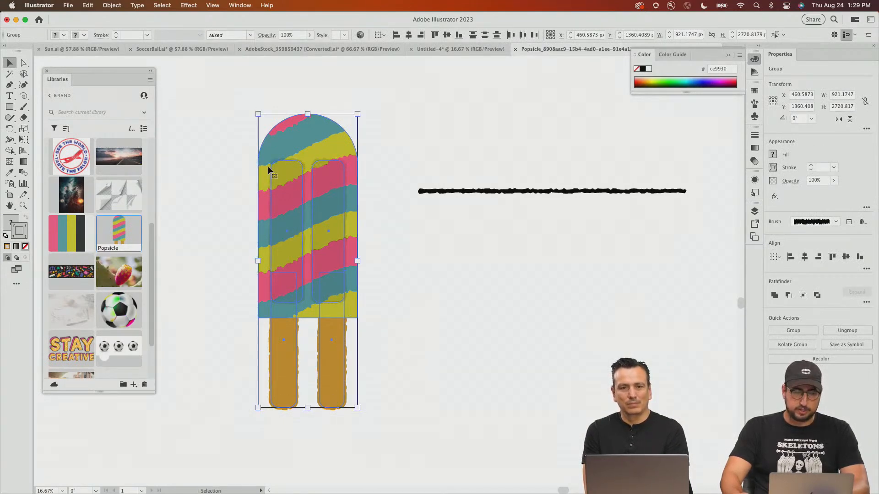
pyautogui.click(88, 5)
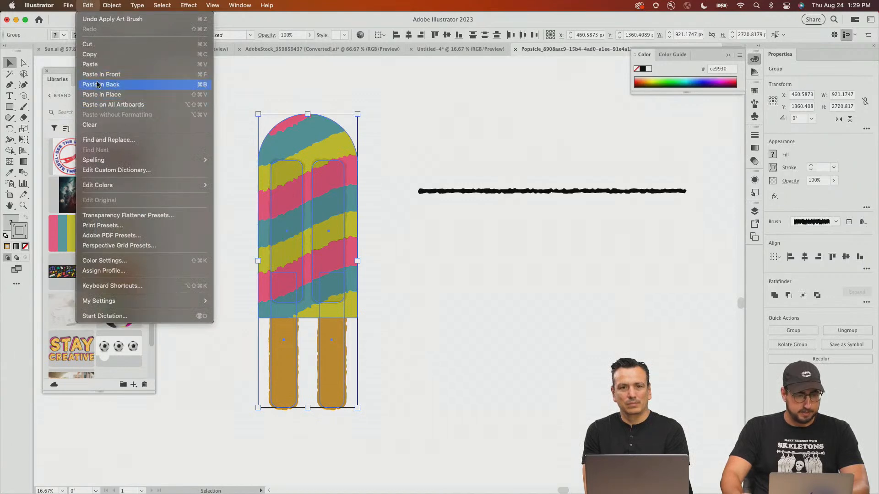
pyautogui.click(142, 96)
pyautogui.moveTo(312, 156); pyautogui.dragTo(181, 151)
pyautogui.hscroll(-5, 321, 183)
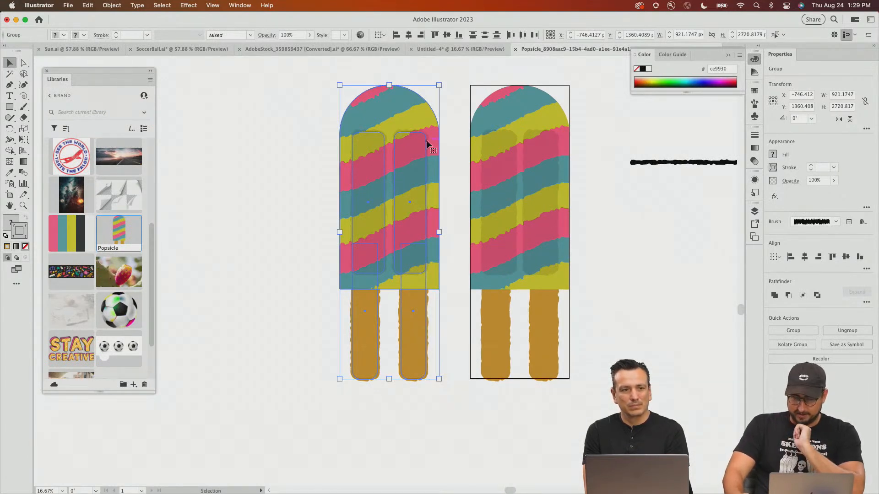
# - Try to unite all artwork of the copied popsicle and check the paths in outline view
pyautogui.click(775, 296)
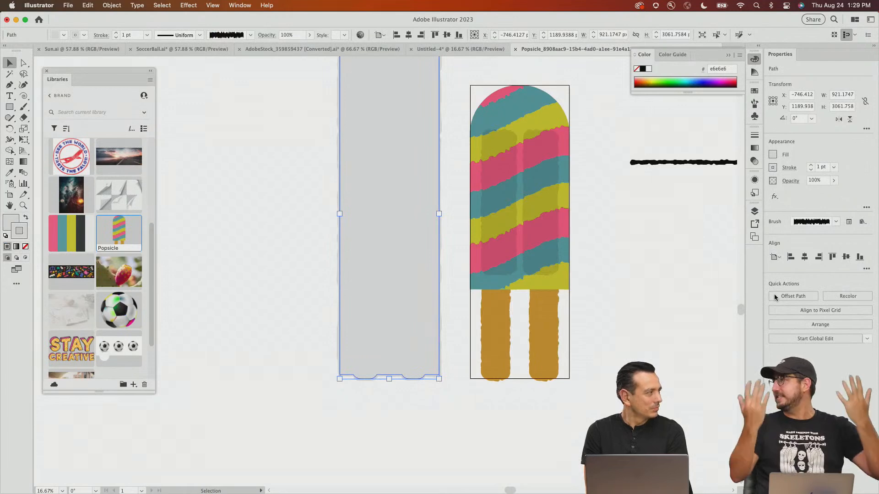
pyautogui.press('super+y')
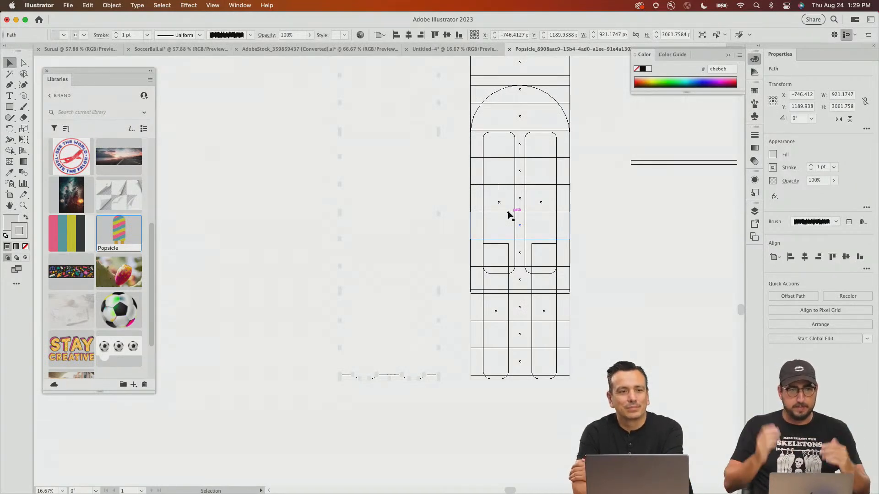
pyautogui.press('super+y')
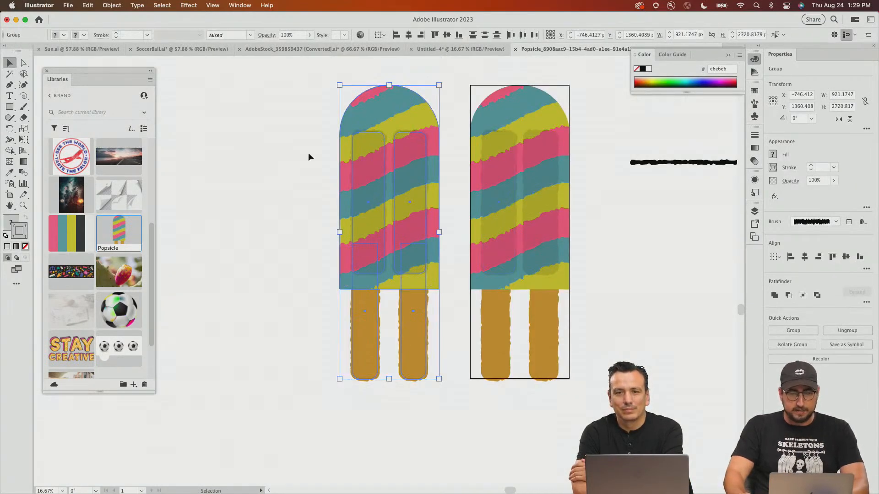
pyautogui.click(277, 121)
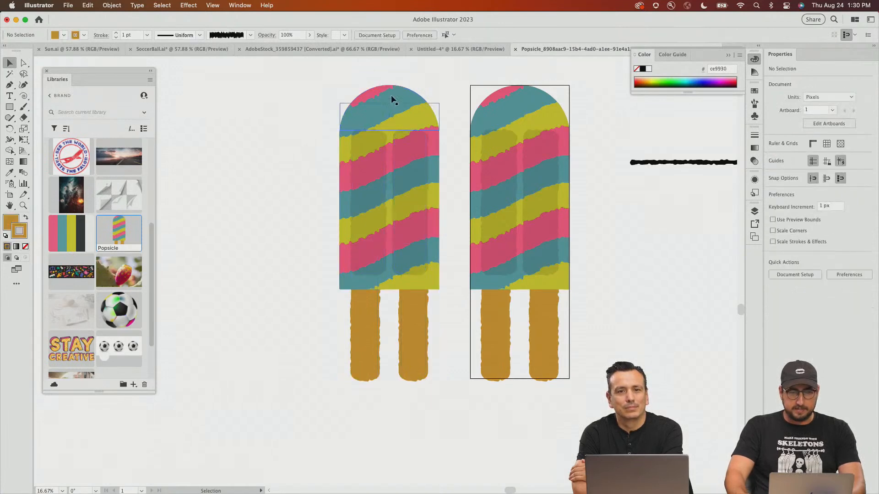
# - Delete the two shaded indents from the copied popsicle and ungroup the rest of the copy
pyautogui.click(384, 142)
pyautogui.press('Delete')
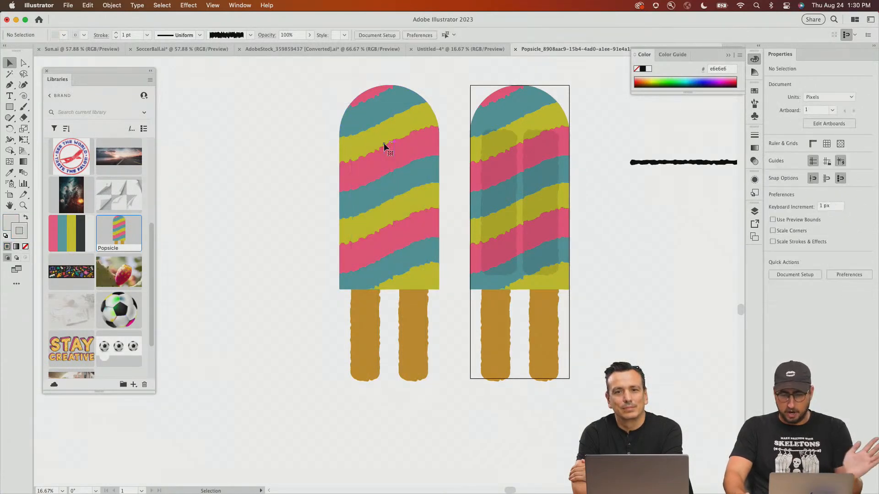
pyautogui.click(390, 130)
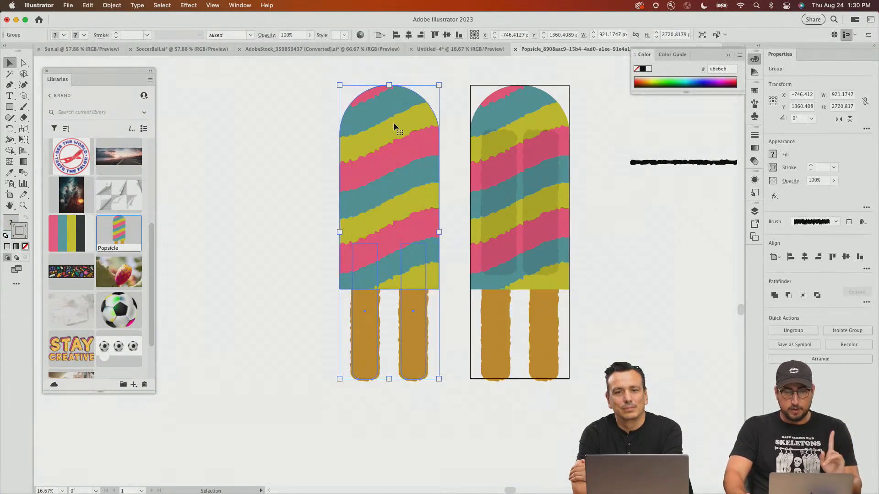
pyautogui.press('super+shift+g')
pyautogui.click(274, 146)
# - Release the clipping mask on the copy's striped body and delete the stripes
pyautogui.click(359, 141)
pyautogui.rightClick(385, 131)
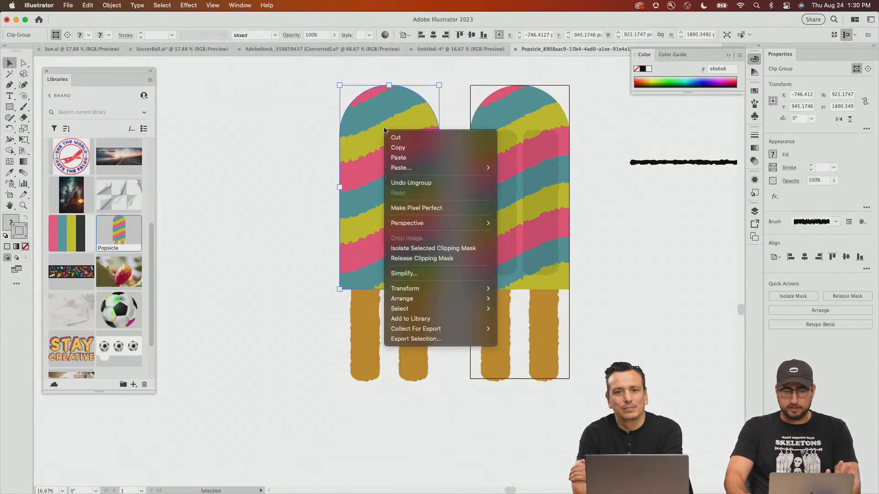
pyautogui.click(410, 260)
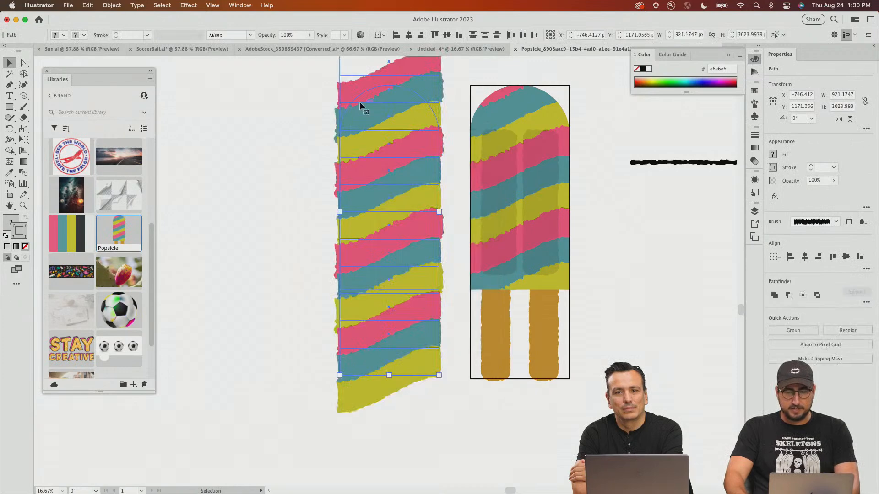
pyautogui.click(362, 91)
pyautogui.press('Delete')
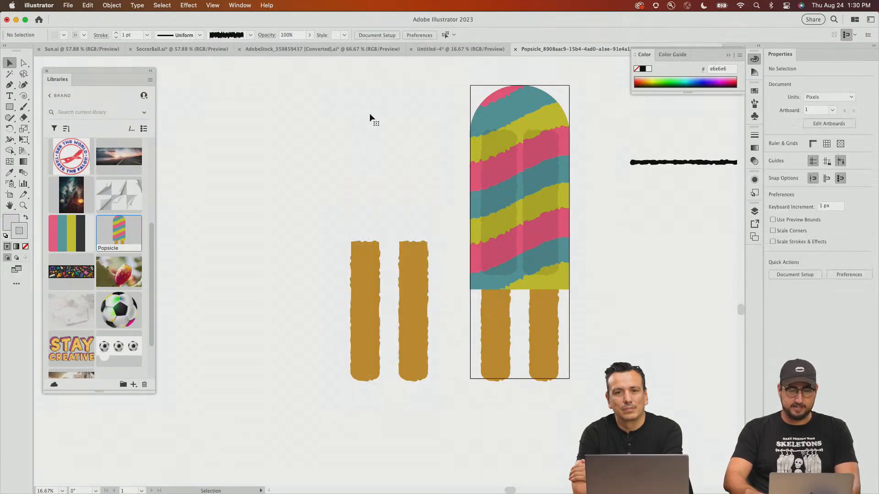
# - Fill the copy's rounded body outline with black and remove the brush stroke from its two sticks
pyautogui.moveTo(304, 137); pyautogui.dragTo(413, 183)
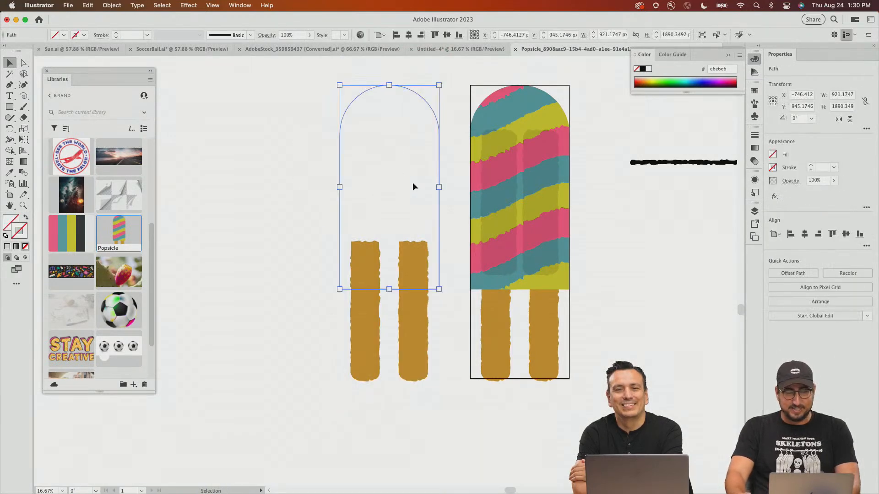
pyautogui.click(642, 68)
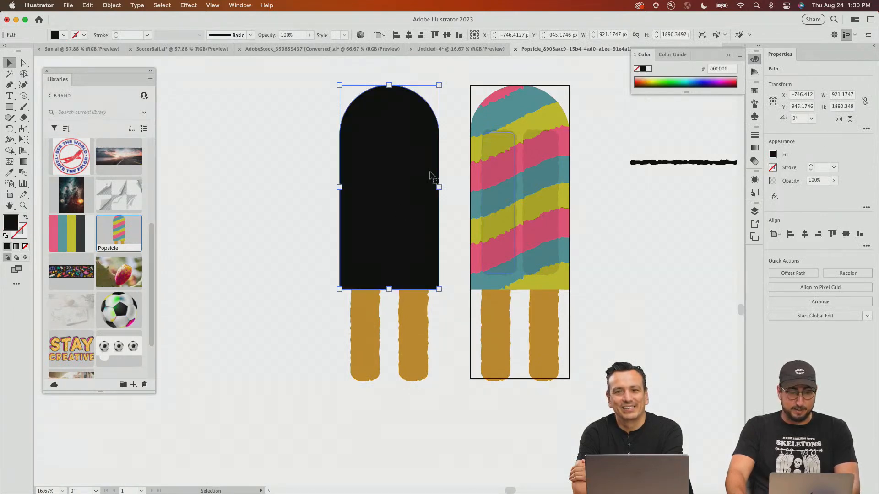
pyautogui.moveTo(295, 330); pyautogui.dragTo(428, 363)
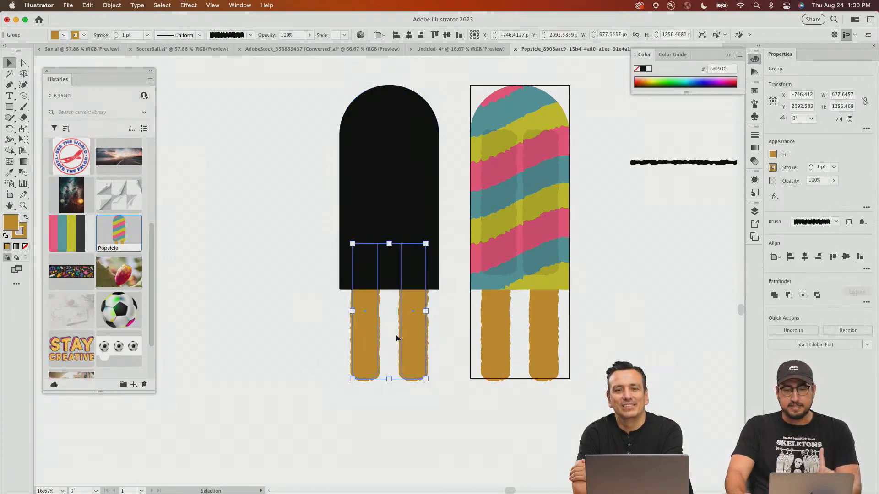
pyautogui.click(155, 5)
pyautogui.moveTo(113, 6)
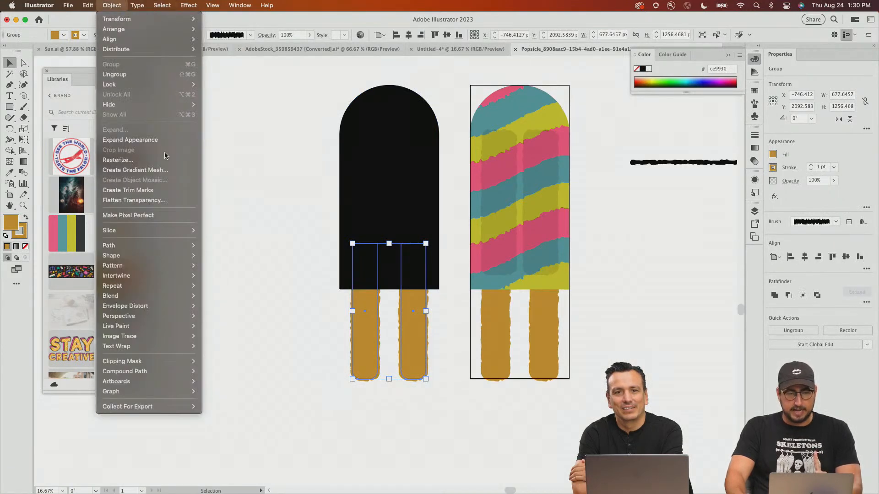
pyautogui.click(427, 354)
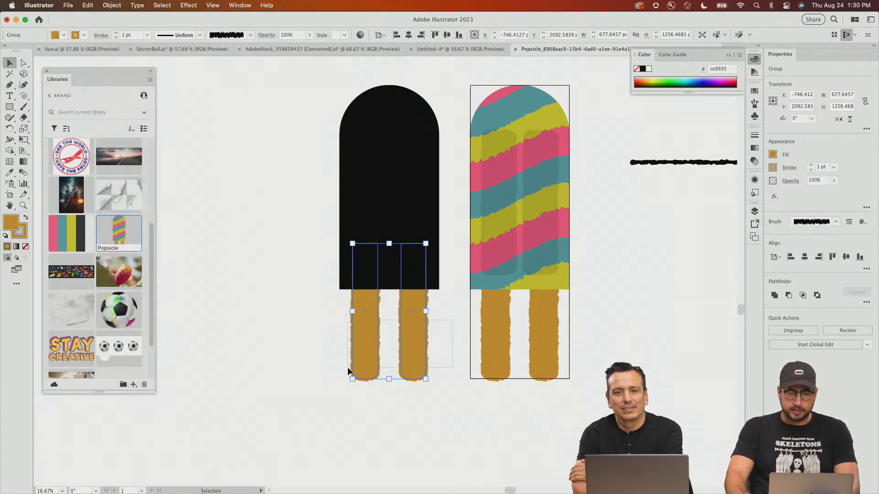
pyautogui.click(245, 204)
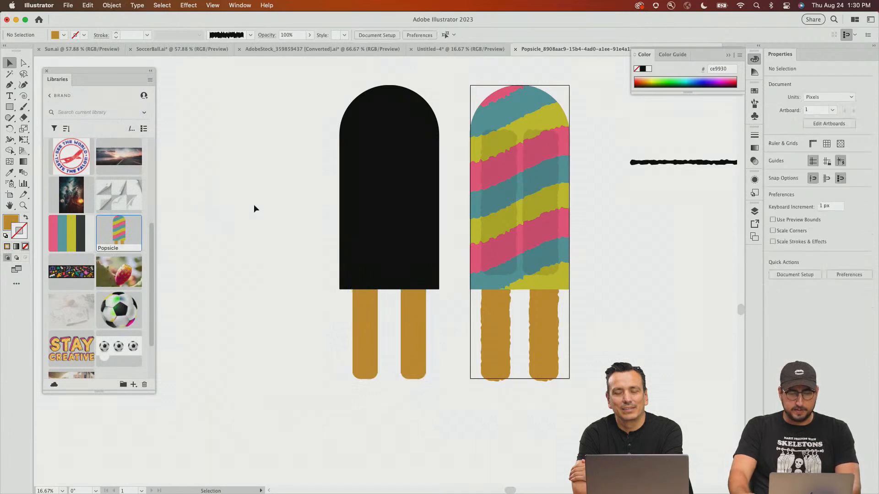
# - Unite the copy's body and sticks into one shape and offset its path by 50 px with Miter joins
pyautogui.moveTo(306, 181); pyautogui.dragTo(443, 347)
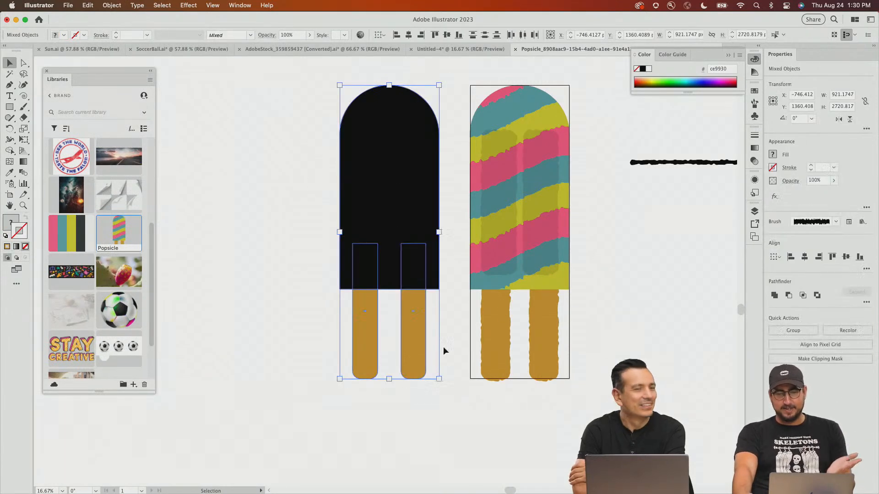
pyautogui.click(774, 295)
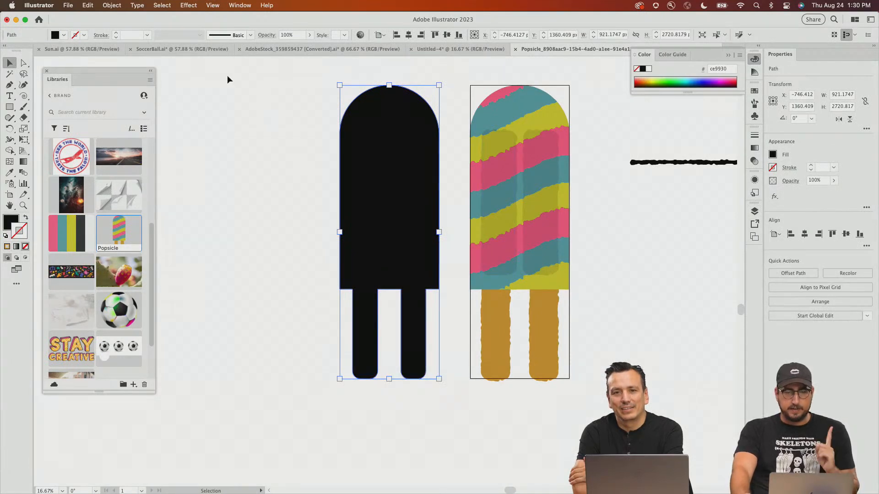
pyautogui.click(113, 5)
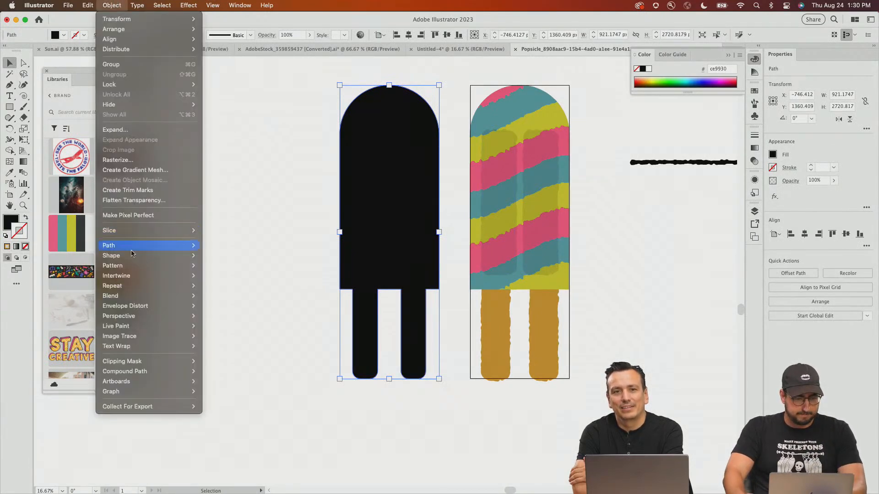
pyautogui.moveTo(135, 246)
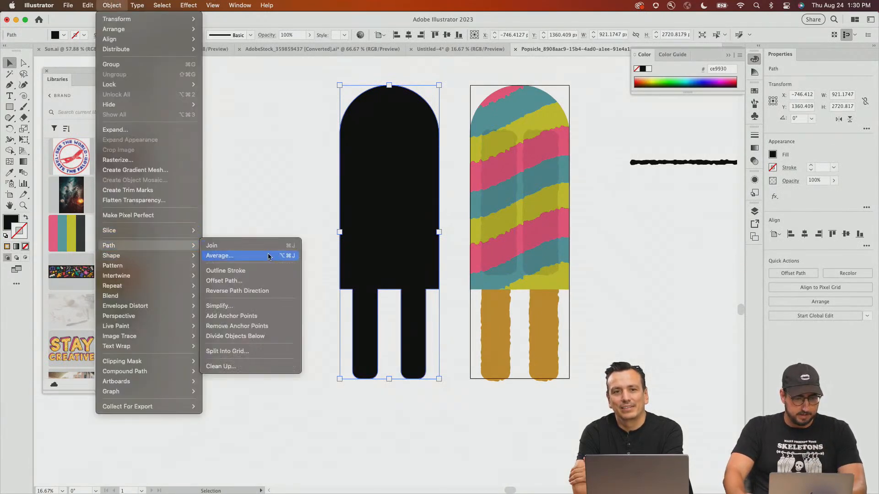
pyautogui.click(239, 281)
pyautogui.hotkey('shift', 'Up')
pyautogui.hotkey('shift', 'Up')
pyautogui.hotkey('shift', 'Up')
pyautogui.hotkey('shift', 'Up')
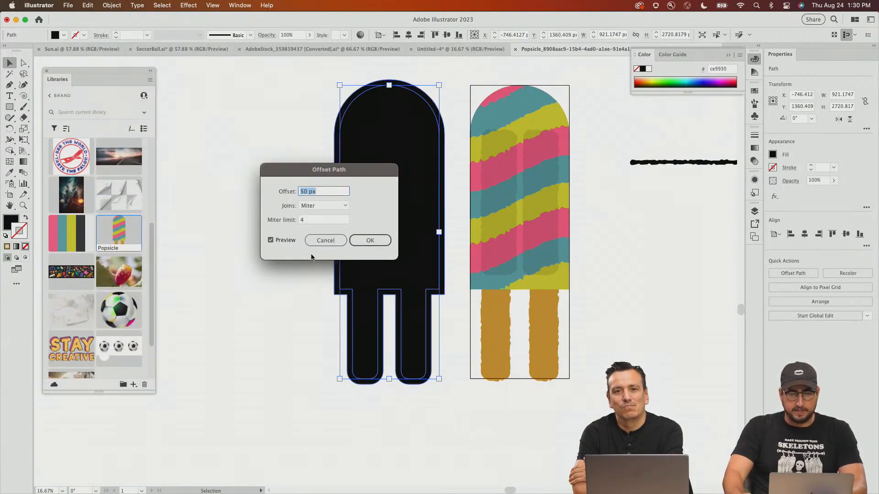
pyautogui.click(380, 239)
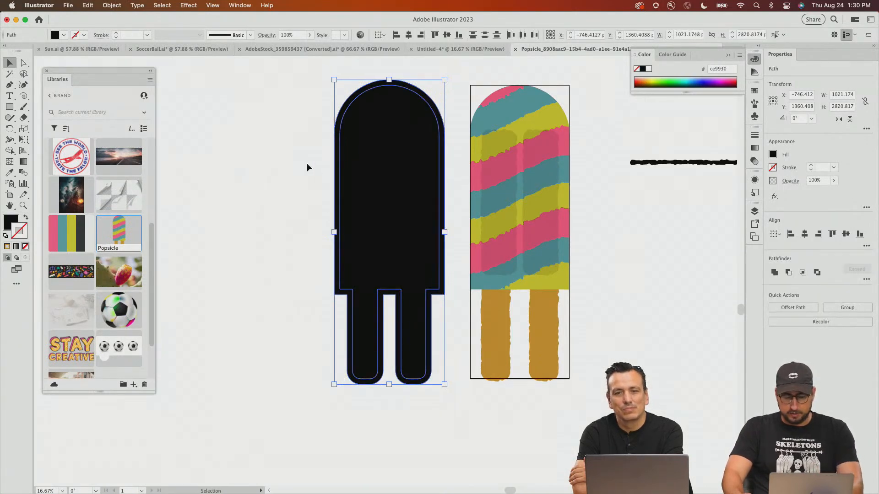
# - Unite the offset and original silhouettes and fill the result with the light canvas colour using the Eyedropper
pyautogui.click(774, 272)
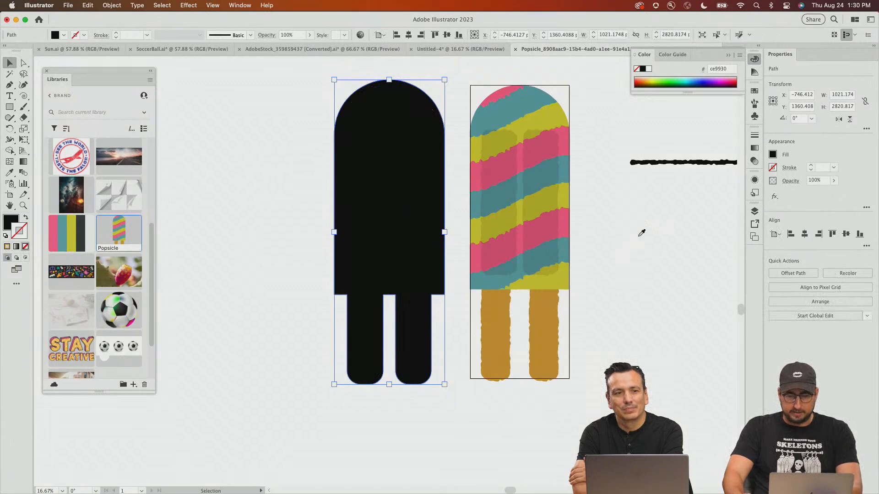
pyautogui.press('i')
pyautogui.click(640, 240)
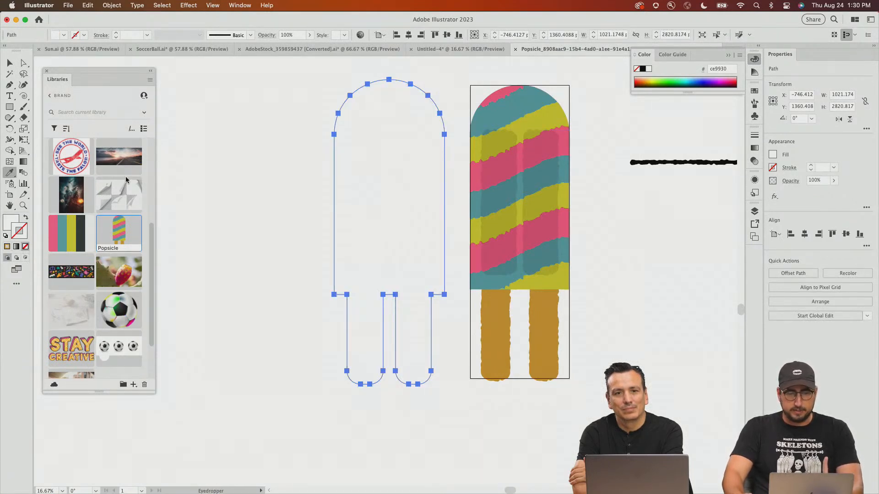
# - Give the light popsicle silhouette a matching light 1 pt stroke and apply the rough-edged custom brush to it
pyautogui.moveTo(19, 229); pyautogui.dragTo(20, 231)
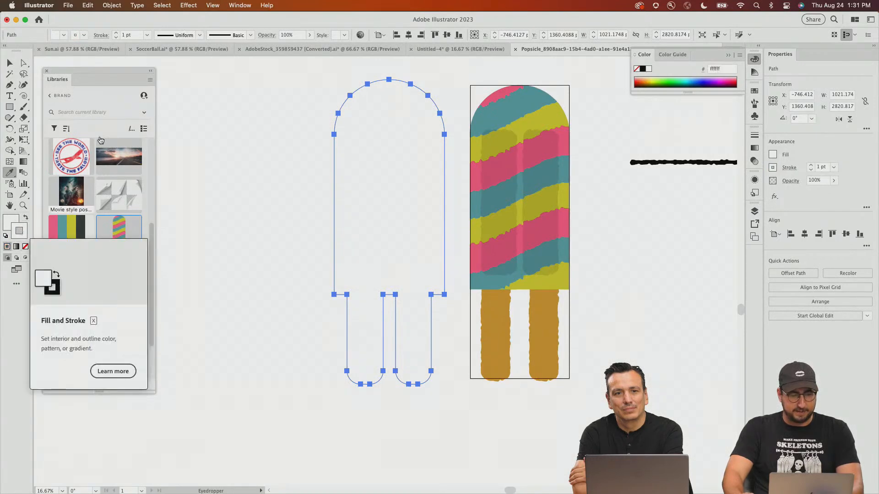
pyautogui.click(199, 36)
pyautogui.click(251, 36)
pyautogui.click(222, 91)
# - Add an Outer Glow effect to the silhouette with a 20 px blur and 30% opacity
pyautogui.click(189, 5)
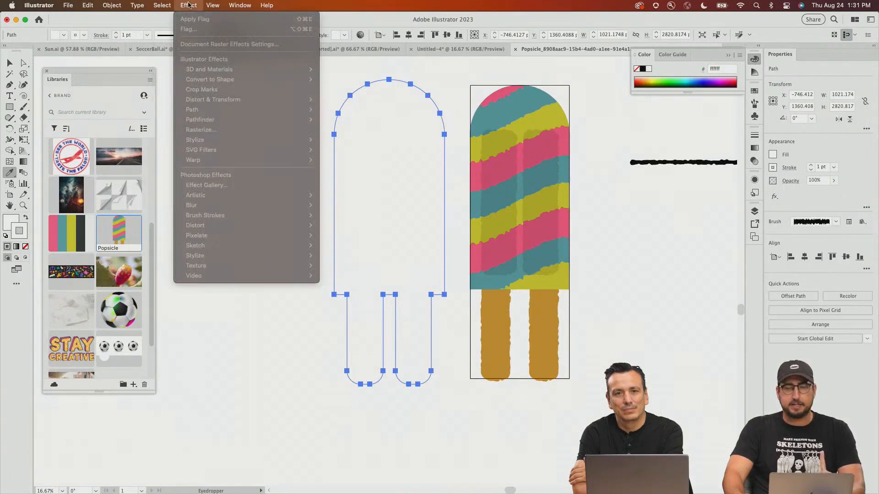
pyautogui.click(188, 5)
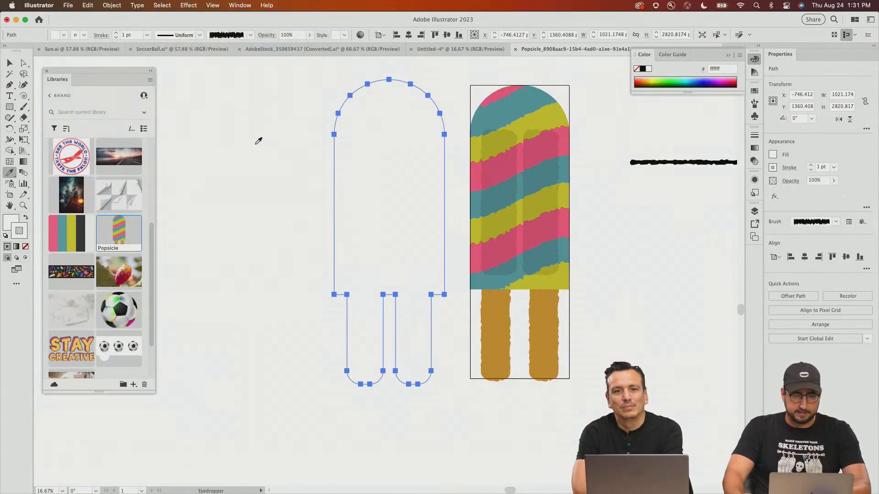
pyautogui.press('v')
pyautogui.press('super+h')
pyautogui.press('super+h')
pyautogui.click(202, 6)
pyautogui.moveTo(194, 5)
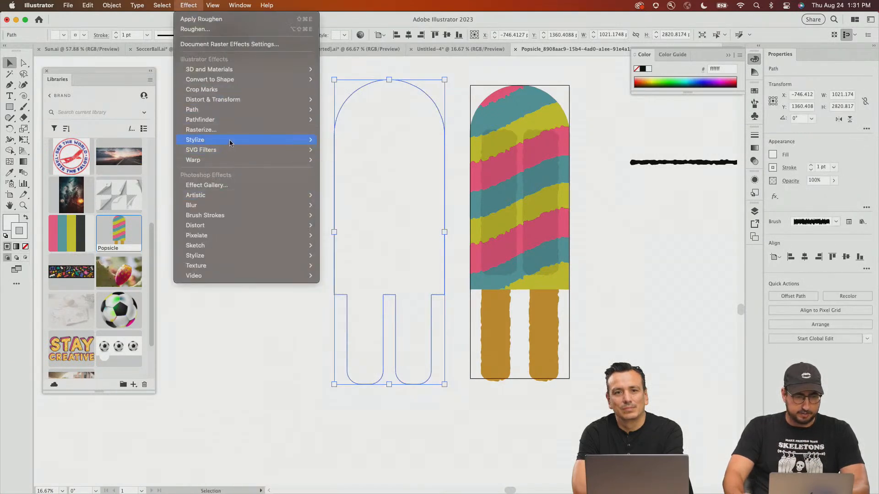
pyautogui.moveTo(230, 140)
pyautogui.click(341, 169)
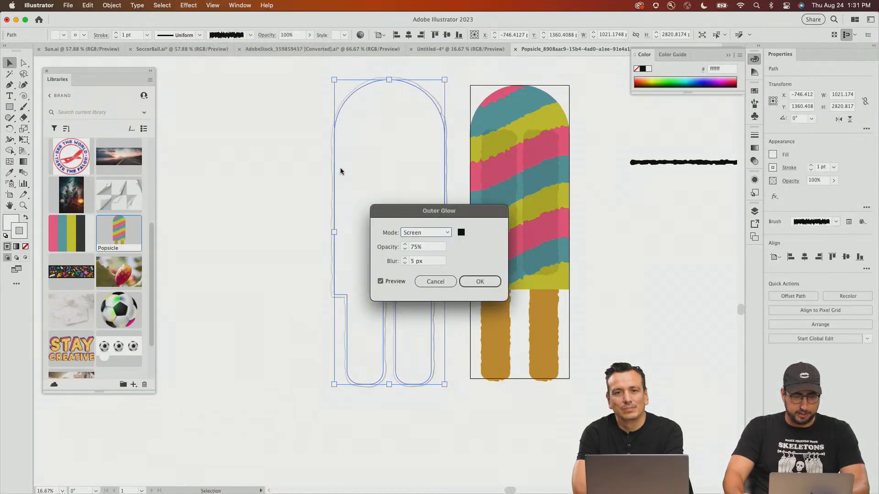
pyautogui.moveTo(430, 261); pyautogui.dragTo(380, 257)
pyautogui.write('20')
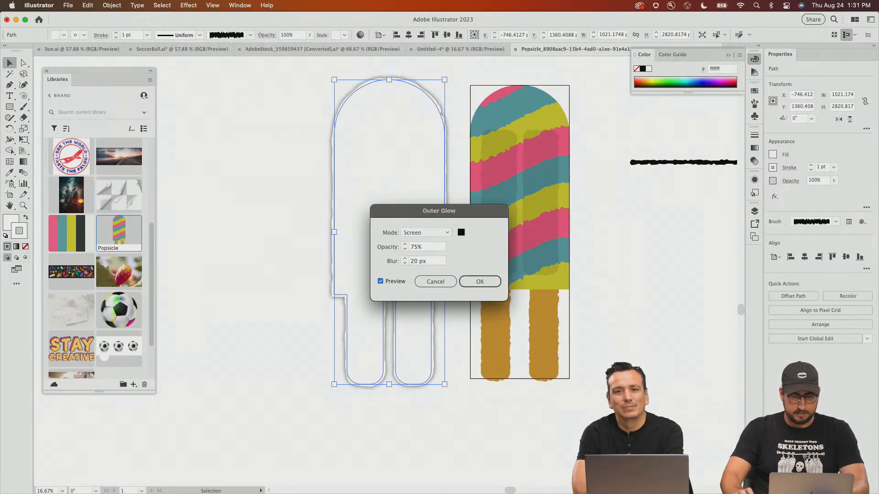
pyautogui.moveTo(425, 248); pyautogui.dragTo(347, 249)
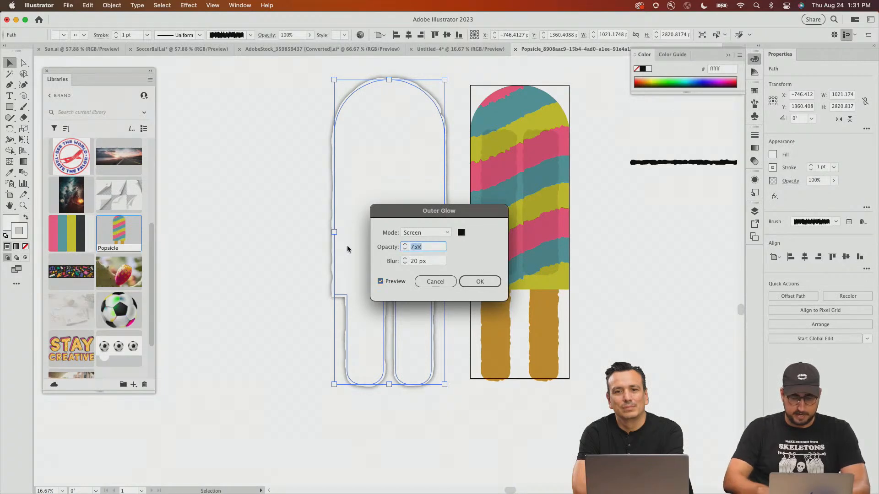
pyautogui.write('30')
pyautogui.press('Tab')
pyautogui.click(477, 282)
# - Position the glowing silhouette behind the striped popsicle as its border and delete the spare black brush line beside it
pyautogui.moveTo(386, 212); pyautogui.dragTo(498, 217)
pyautogui.moveTo(511, 213); pyautogui.dragTo(516, 212)
pyautogui.moveTo(641, 218); pyautogui.dragTo(491, 244)
pyautogui.moveTo(491, 122); pyautogui.dragTo(583, 278)
pyautogui.press('Delete')
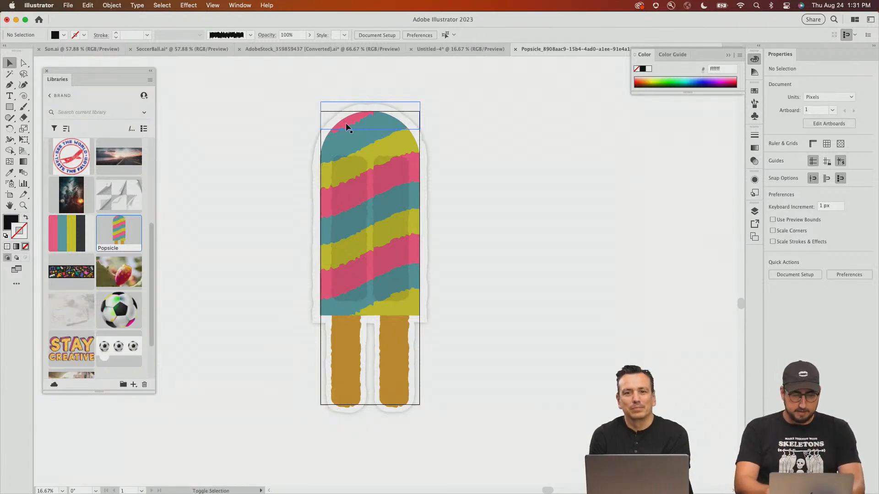
# - Enlarge the artboard around its centre to enclose the bordered popsicle and close the popsicle document
pyautogui.hotkey('shift', 'o')
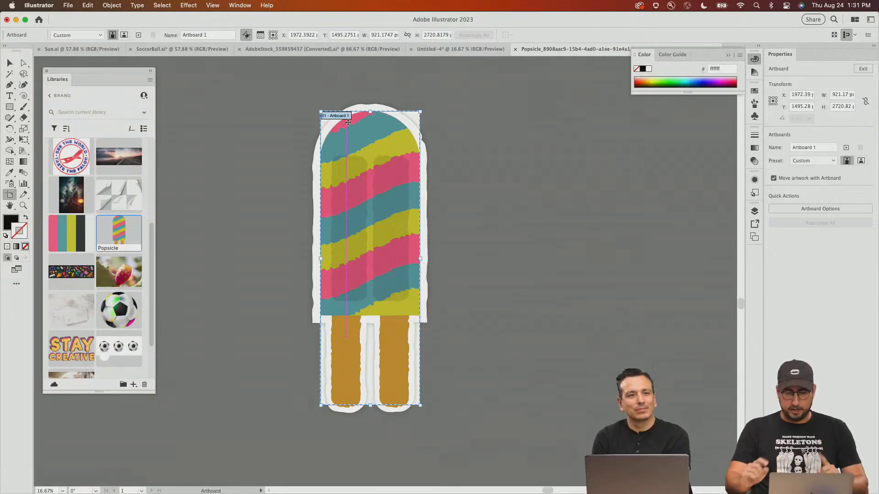
pyautogui.moveTo(421, 111); pyautogui.dragTo(439, 98)
pyautogui.press('Escape')
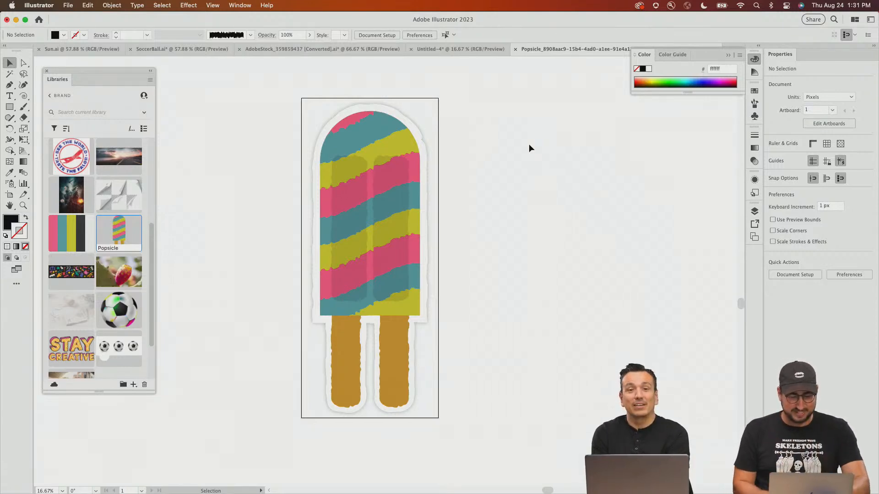
pyautogui.press('a')
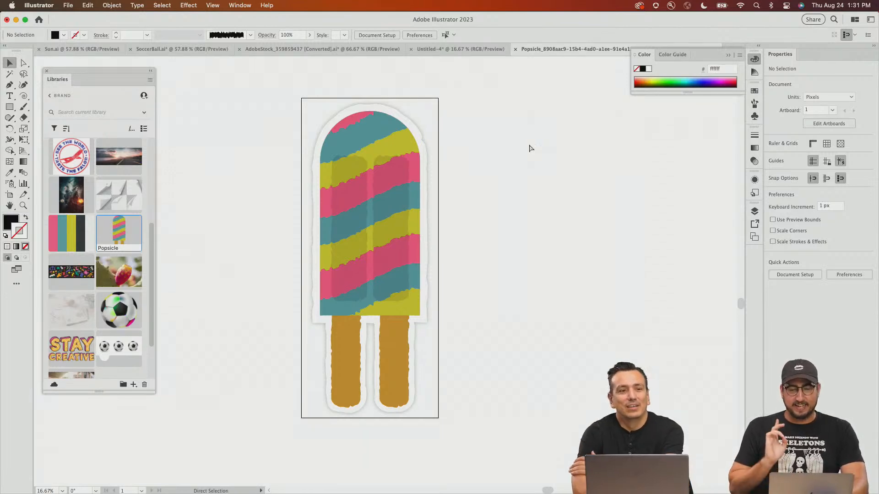
pyautogui.press('super+w')
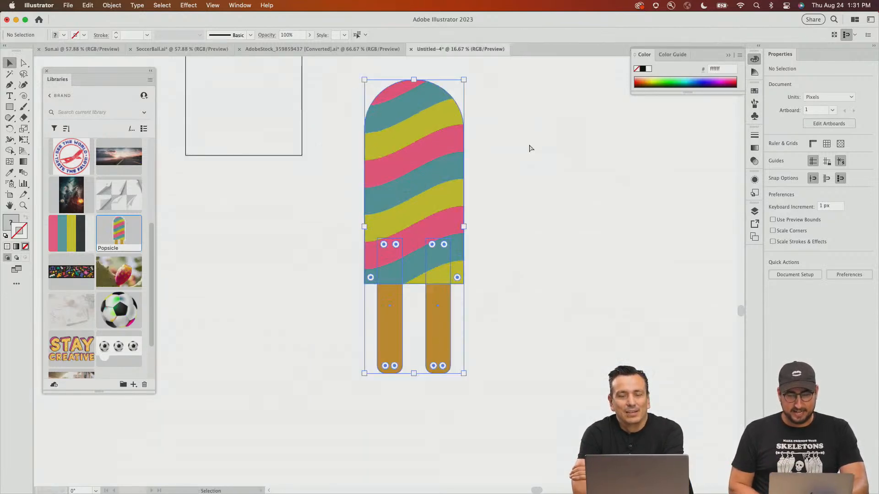
# - Switch to Adobe Express in Chrome and update the changed linked popsicle asset
pyautogui.press('super+Tab')
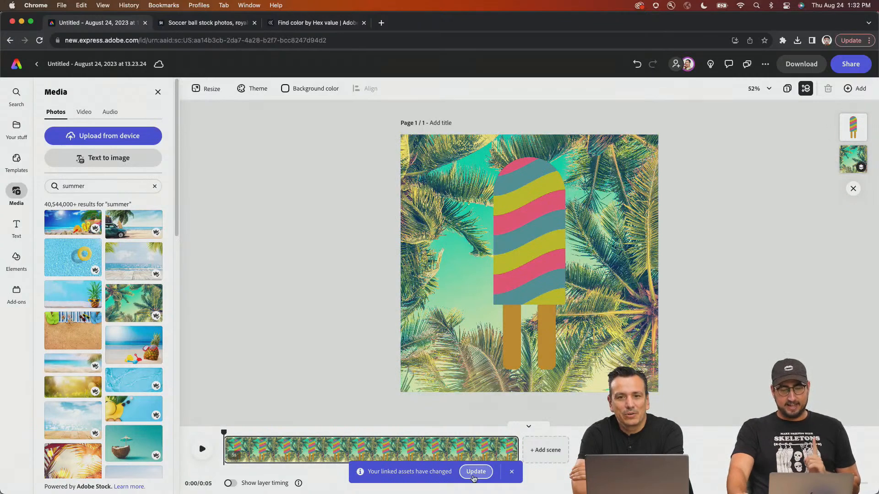
pyautogui.click(475, 472)
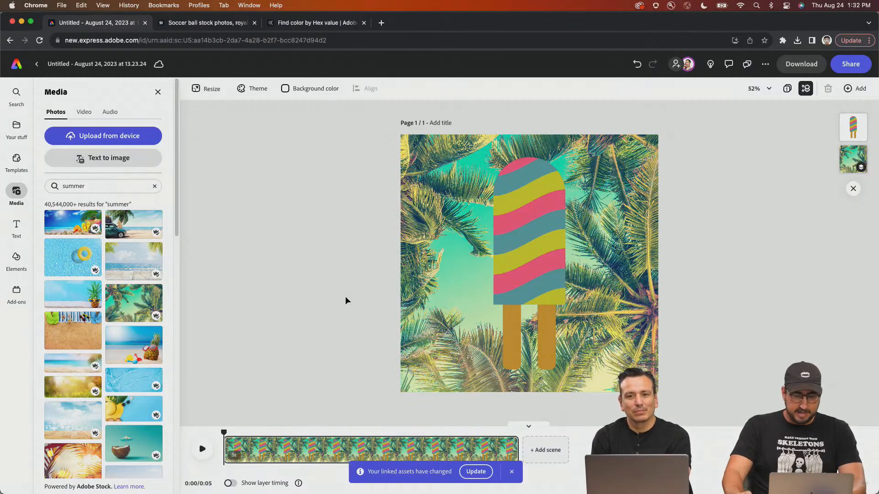
pyautogui.click(480, 471)
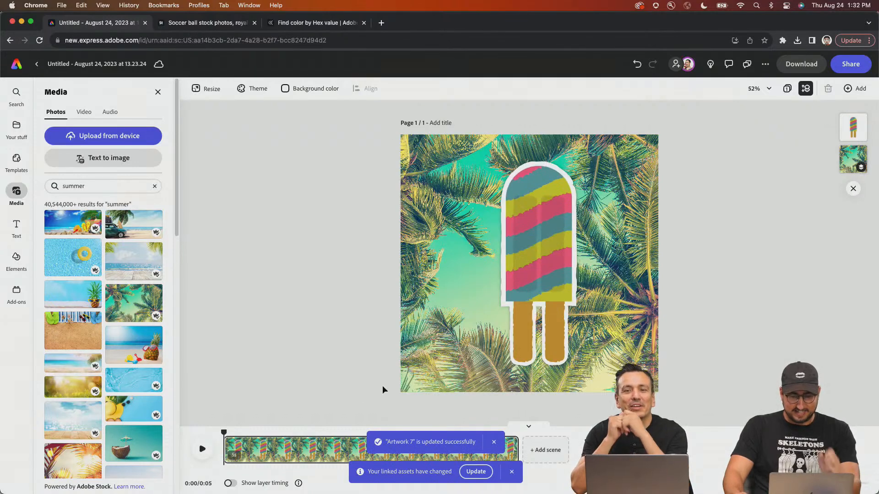
# - Examine the updated popsicle's rough edges up close and play the scene to check its Wiggle animation
pyautogui.click(537, 227)
pyautogui.scroll(5, 537, 226)
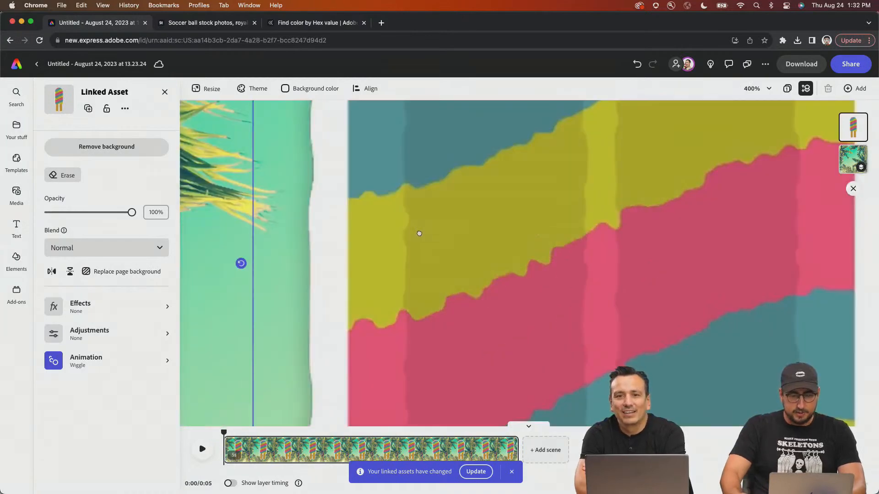
pyautogui.hscroll(-3, 412, 215)
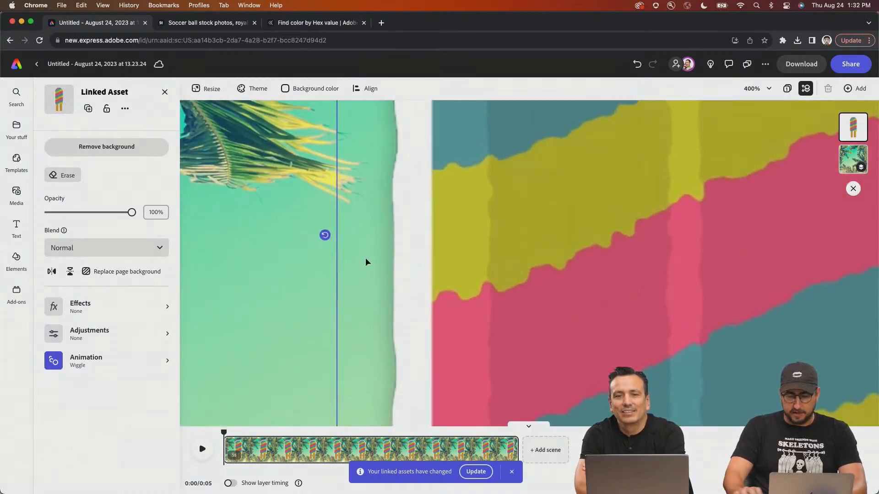
pyautogui.press('super+minus')
pyautogui.press('super+minus')
pyautogui.press('super+minus')
pyautogui.press('super+minus')
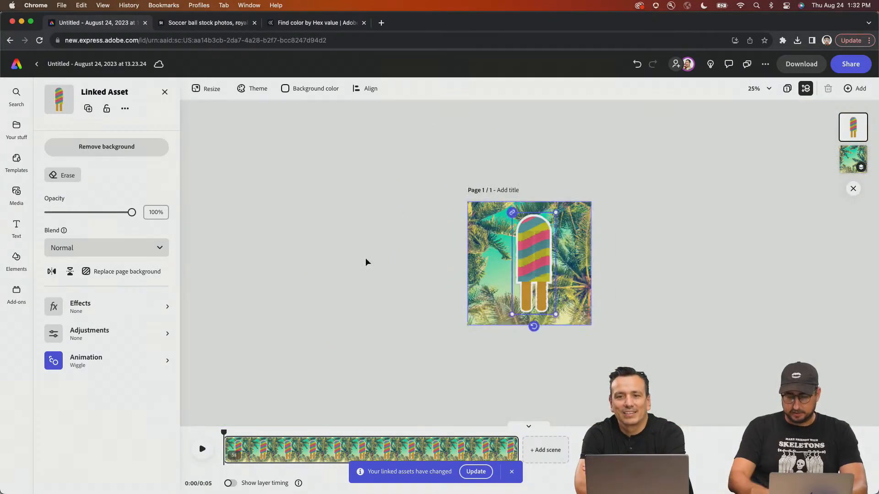
pyautogui.press('super+plus')
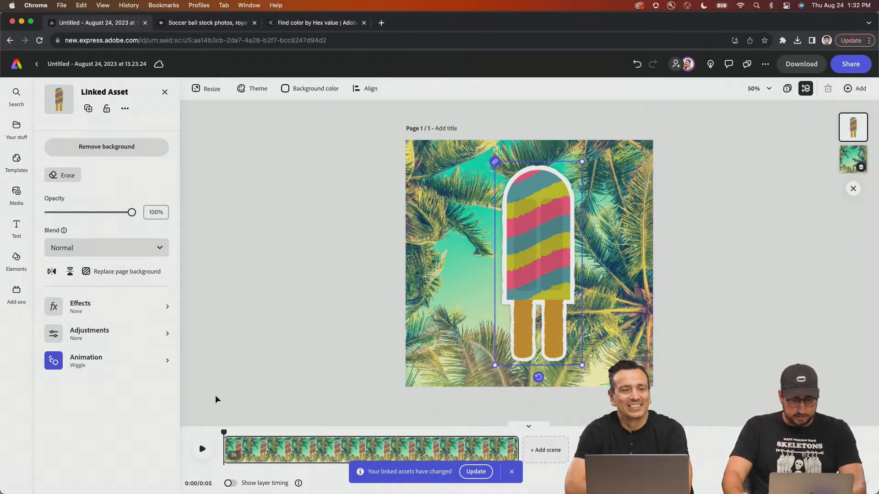
pyautogui.click(204, 450)
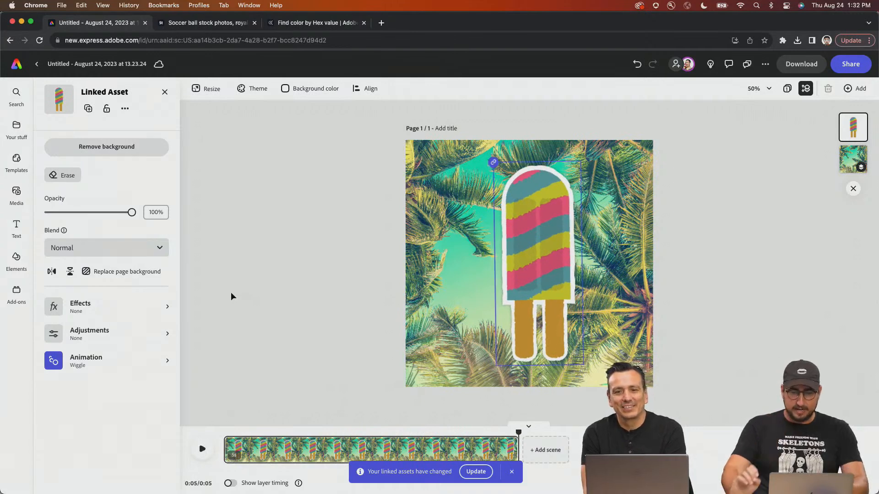
# - Delete the palm-tree background photo, and centre the popsicle on the page at a larger size
pyautogui.click(440, 247)
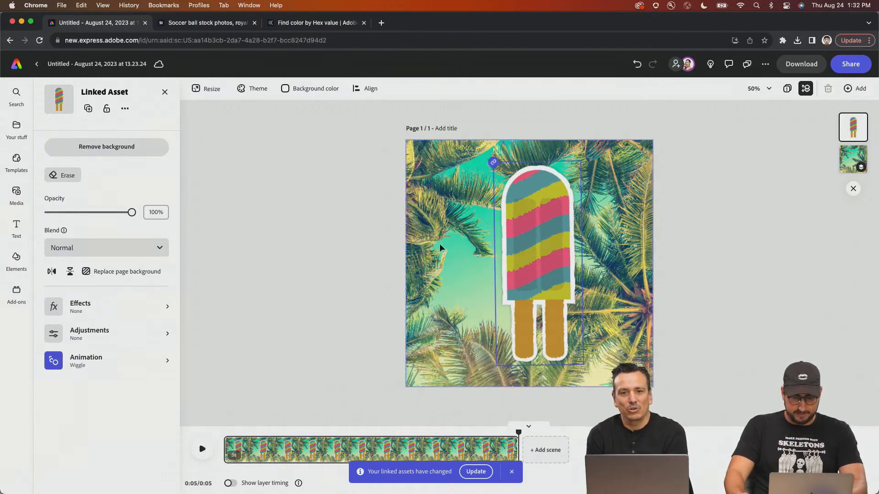
pyautogui.press('Delete')
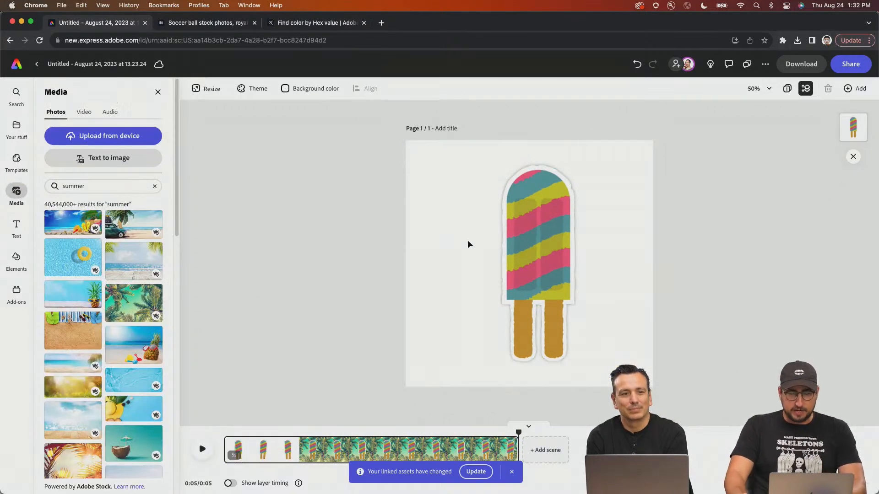
pyautogui.click(526, 236)
pyautogui.moveTo(568, 182); pyautogui.dragTo(538, 226)
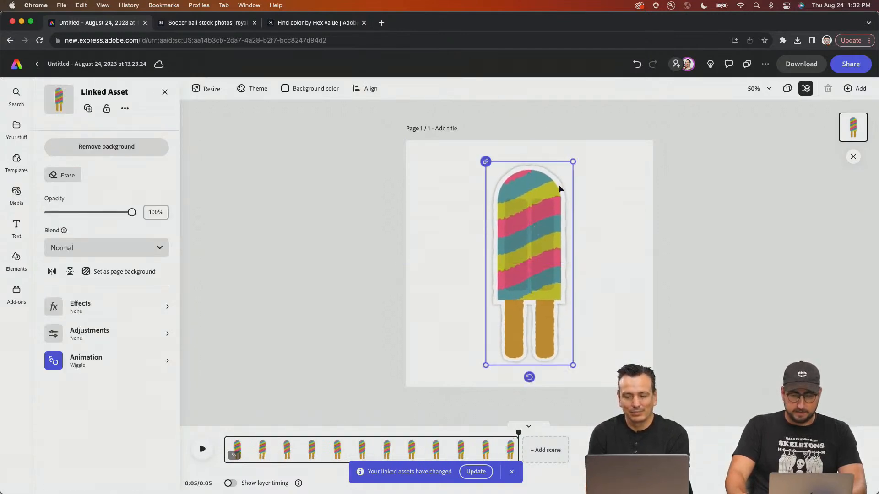
pyautogui.moveTo(570, 165); pyautogui.dragTo(615, 141)
pyautogui.moveTo(559, 194); pyautogui.dragTo(553, 208)
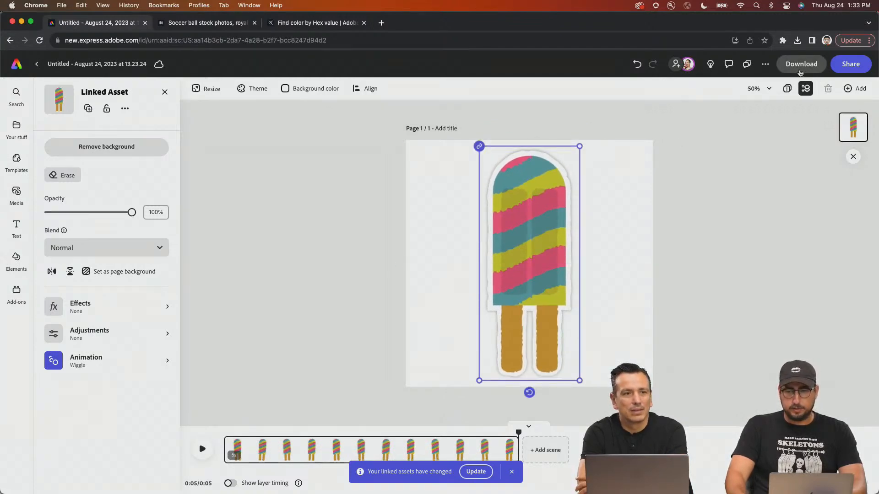
# - Preview the popsicle animation and download it as an MP4 at source size
pyautogui.click(199, 456)
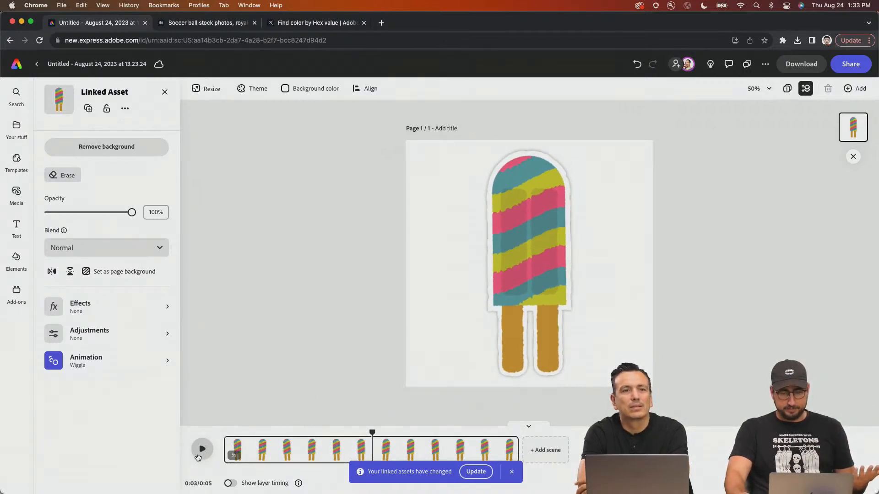
pyautogui.click(198, 457)
pyautogui.click(792, 67)
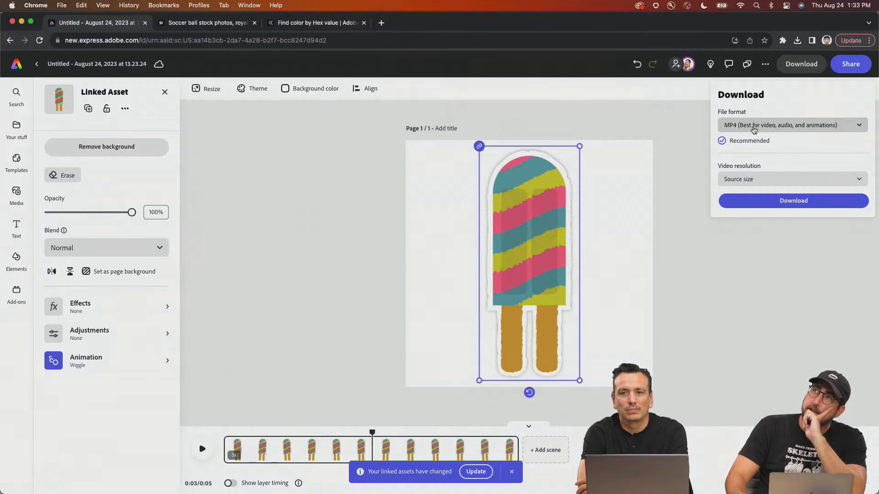
pyautogui.click(754, 201)
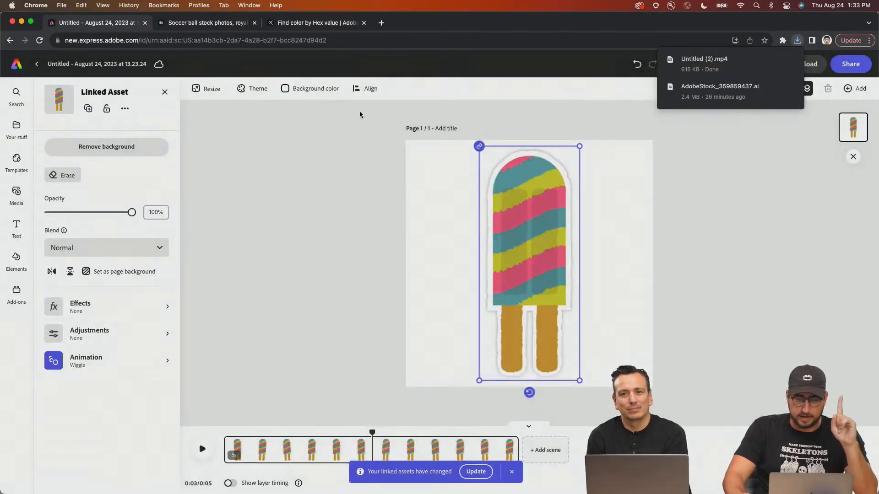
# - Set the page background to bright green #00FF48 and download the animation as an MP4 at source size
pyautogui.click(441, 191)
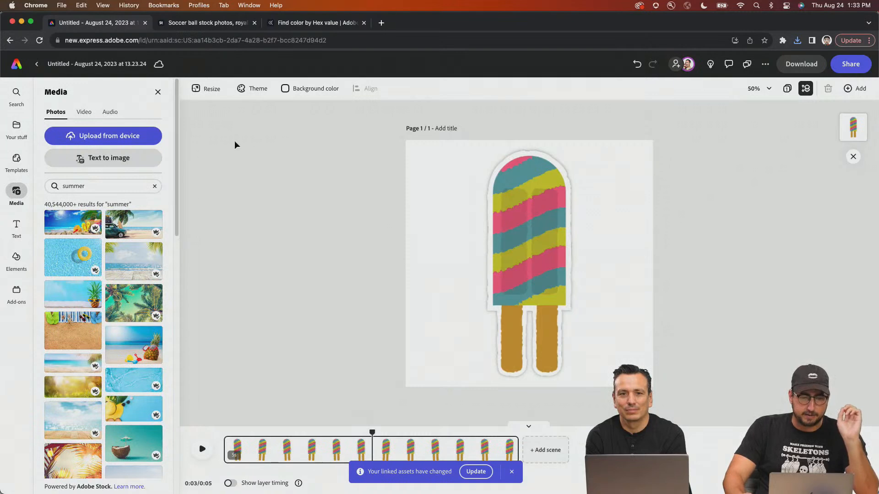
pyautogui.click(305, 94)
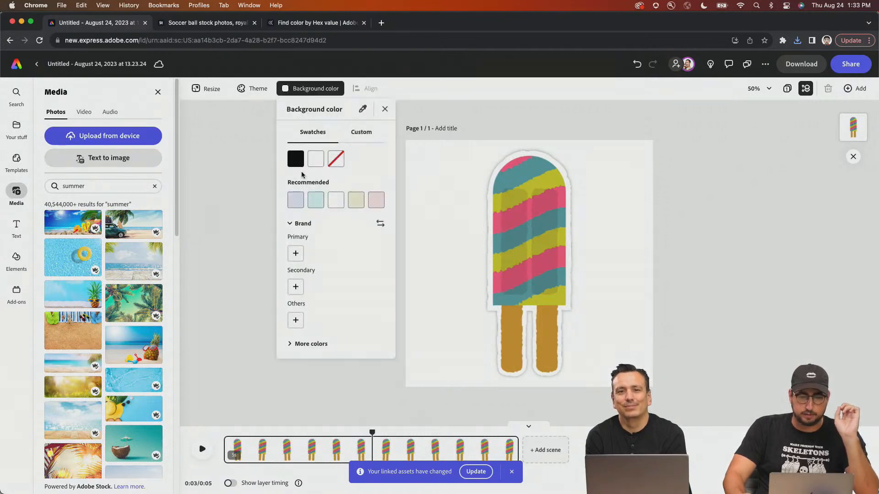
pyautogui.click(364, 137)
pyautogui.click(323, 158)
pyautogui.moveTo(362, 178); pyautogui.dragTo(408, 152)
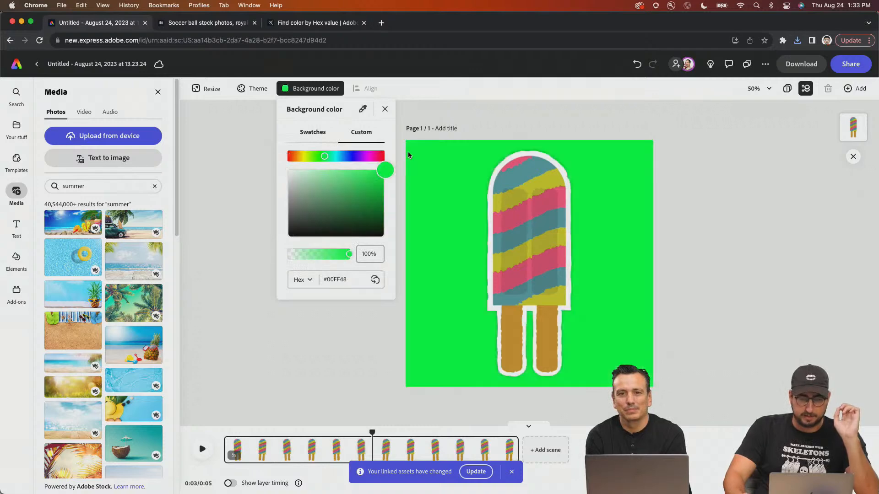
pyautogui.click(692, 201)
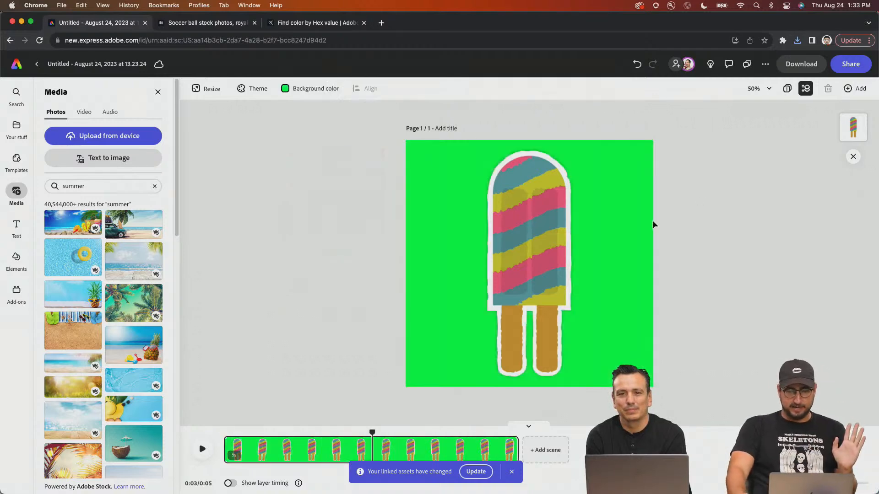
pyautogui.click(801, 64)
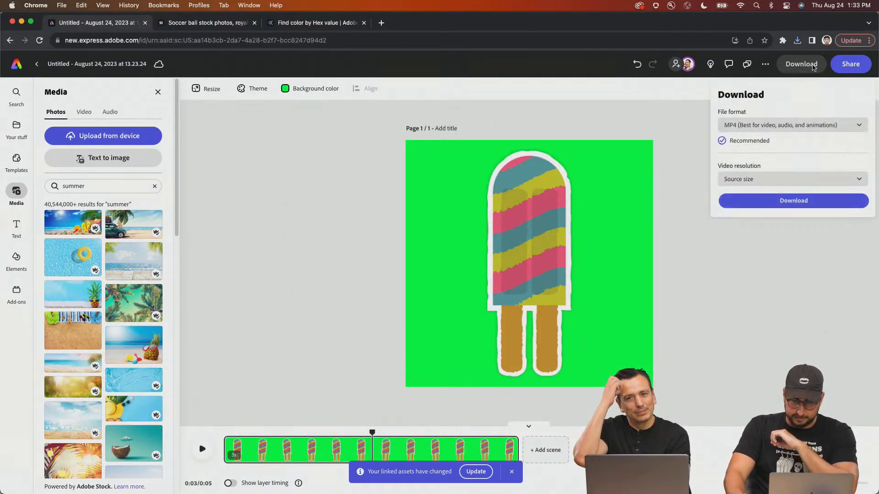
pyautogui.click(725, 199)
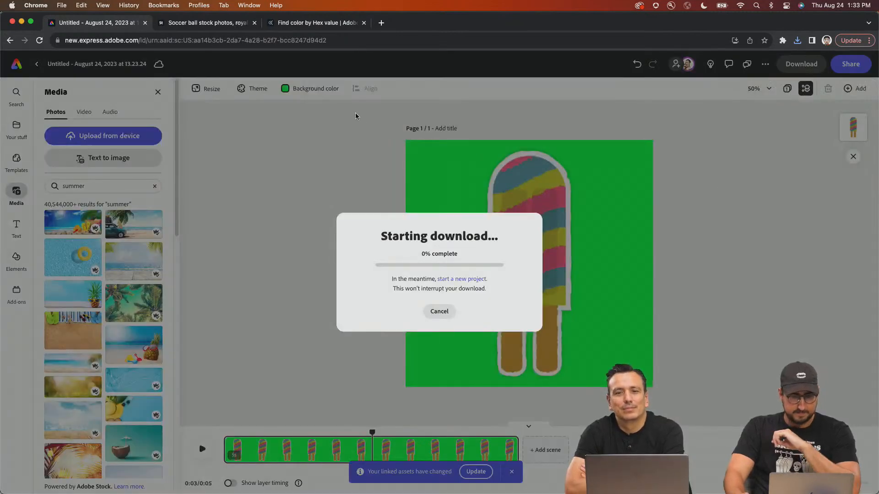
# - Open the Adobe Express home page at new.express.adobe.com in a new browser tab
pyautogui.click(381, 23)
pyautogui.write('new.express')
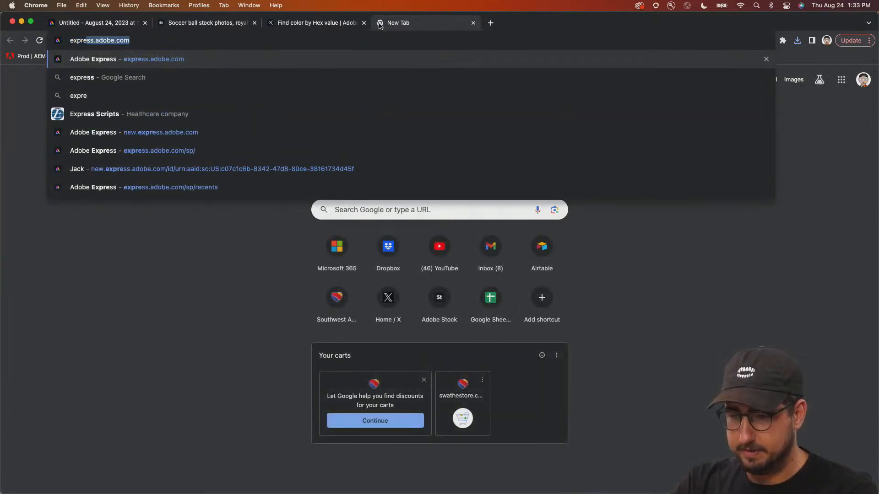
pyautogui.press('Return')
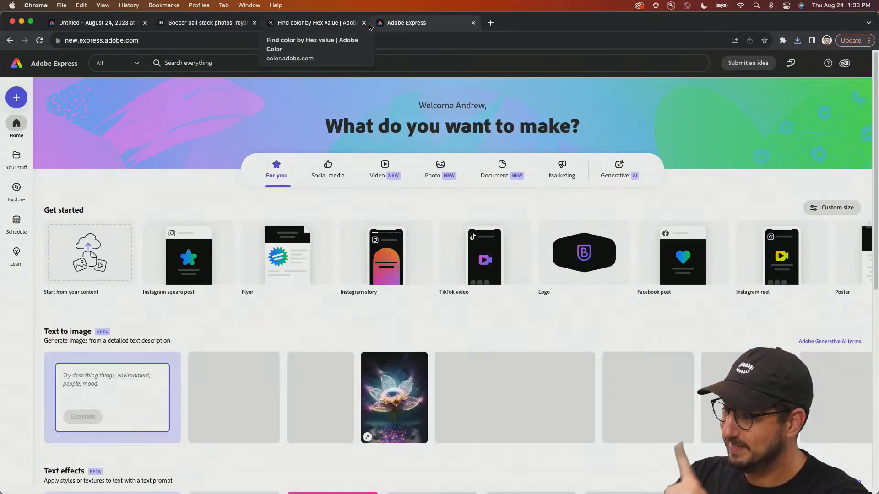
# - Open the Remove background quick action from the suggested quick actions on the home page
pyautogui.scroll(-5, 244, 182)
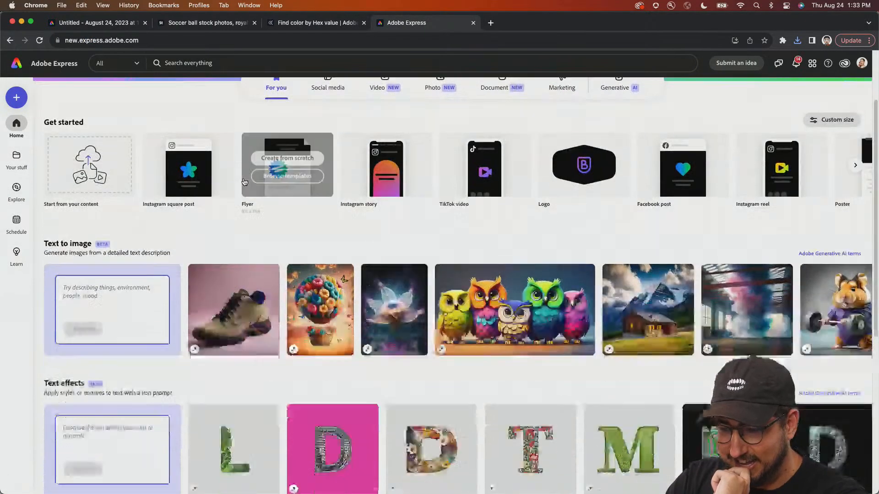
pyautogui.scroll(-2, 244, 183)
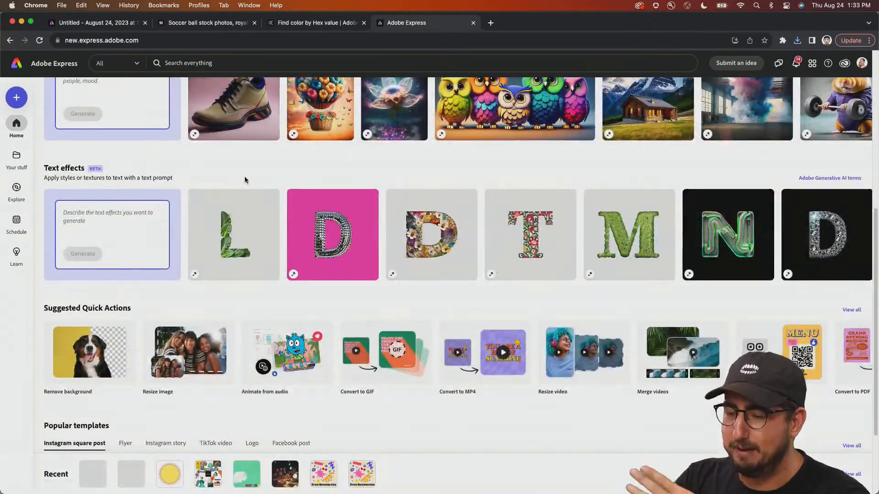
pyautogui.scroll(-2, 236, 221)
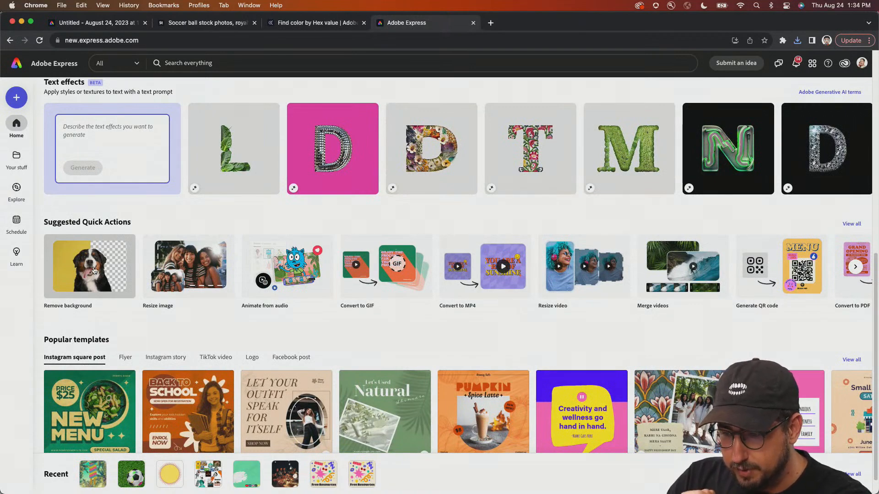
pyautogui.click(94, 269)
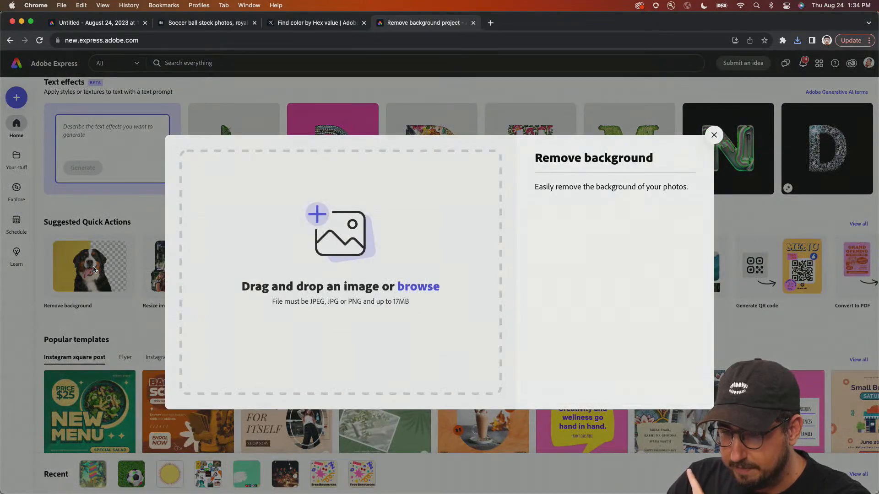
# - Return to the popsicle project's browser tab, go to the home page and create a blank Facebook post from scratch
pyautogui.click(118, 25)
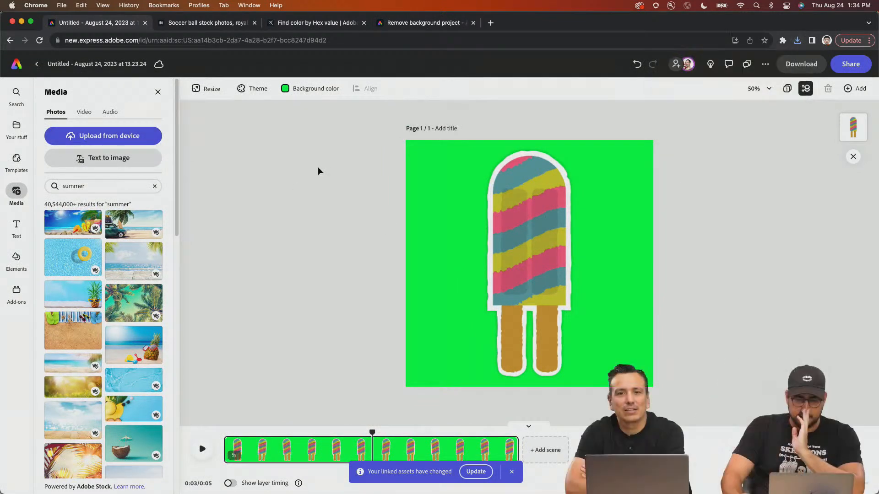
pyautogui.click(400, 27)
pyautogui.click(103, 25)
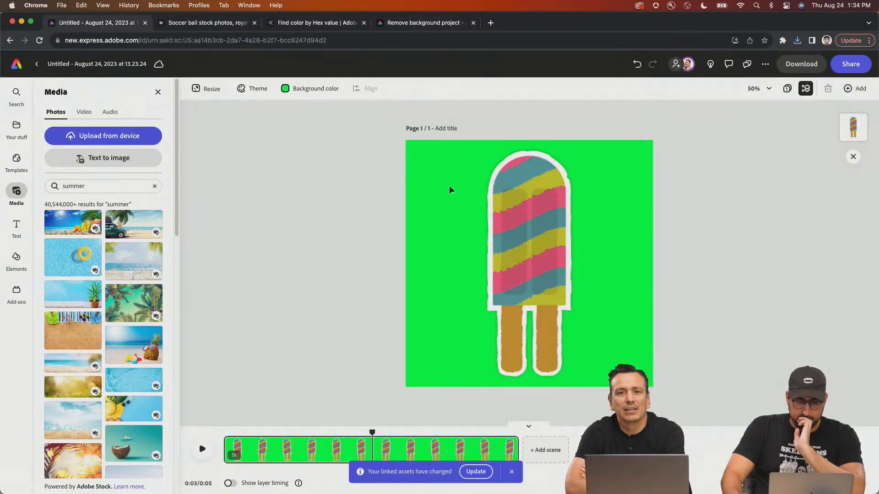
pyautogui.click(524, 207)
pyautogui.click(358, 198)
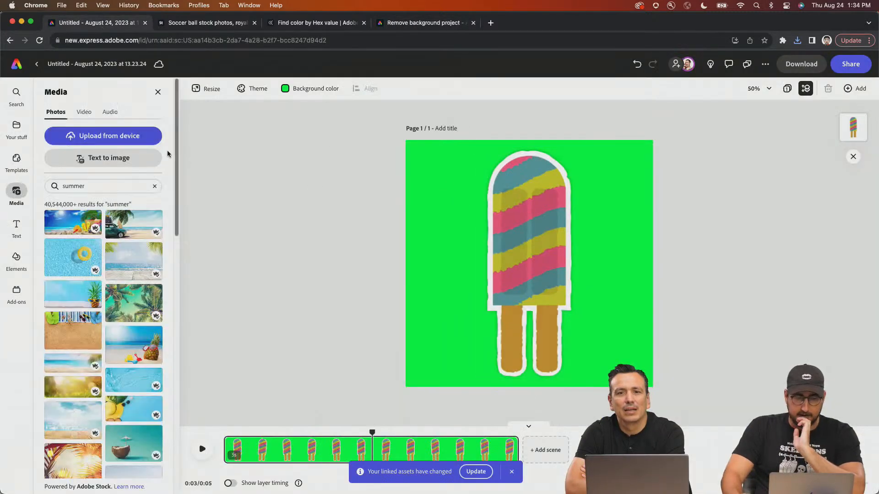
pyautogui.click(19, 65)
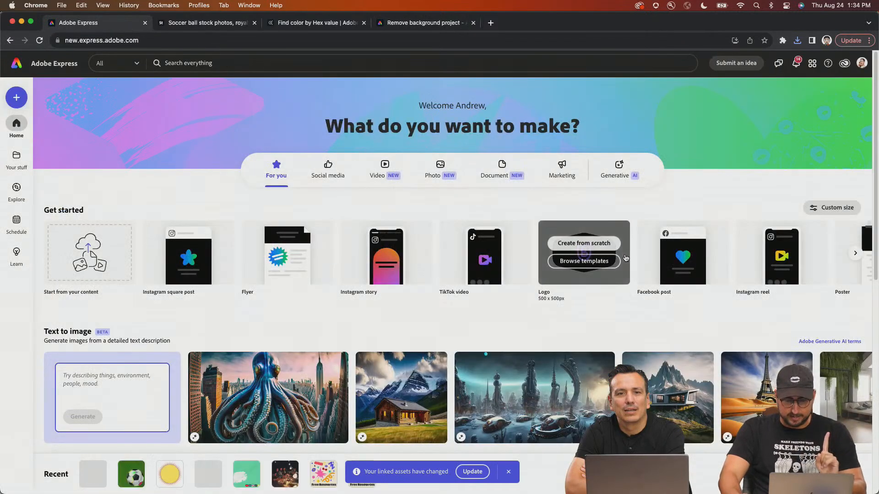
pyautogui.click(670, 243)
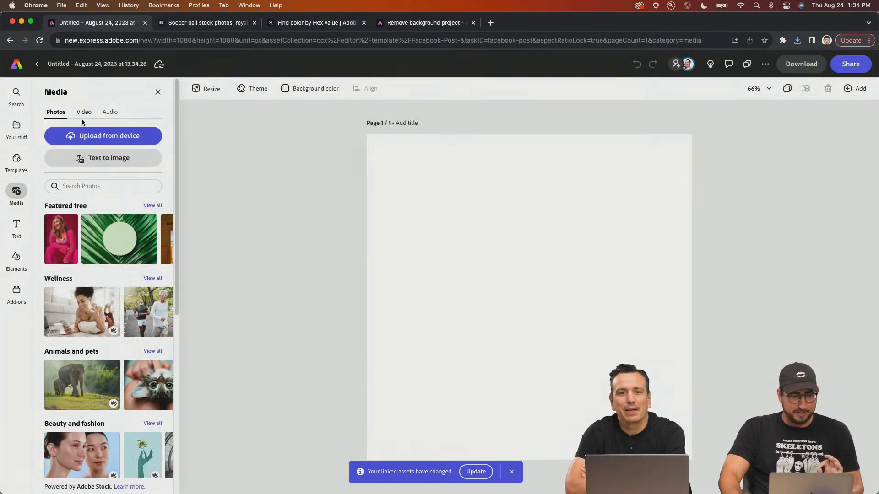
# - Upload Untitled (3).mp4 from the Downloads folder onto the page, and update the changed linked assets
pyautogui.click(109, 138)
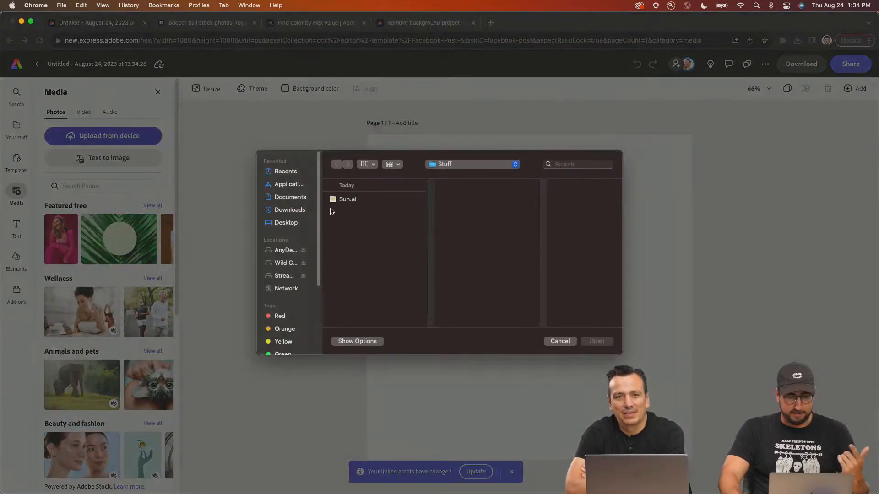
pyautogui.click(289, 210)
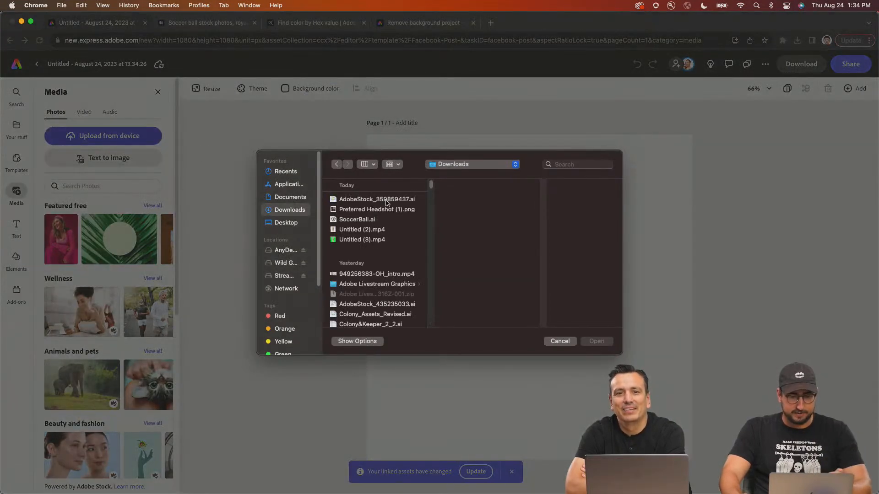
pyautogui.click(366, 240)
pyautogui.click(602, 342)
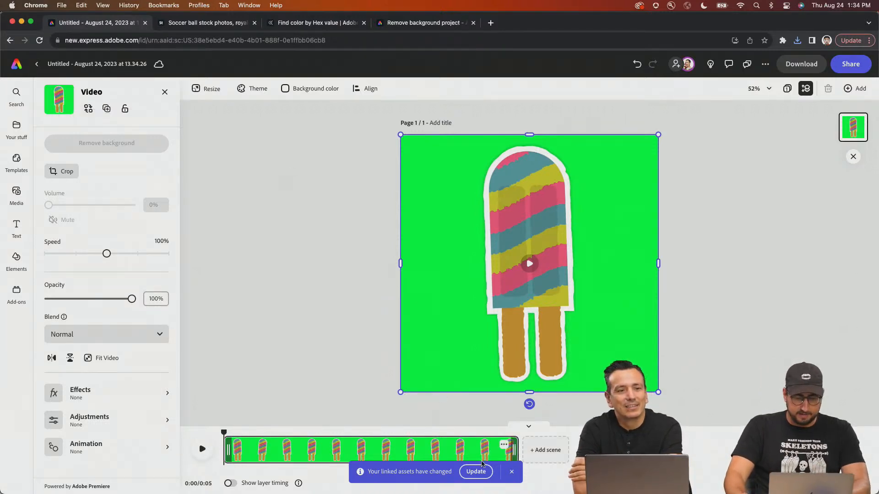
pyautogui.click(474, 475)
pyautogui.click(460, 219)
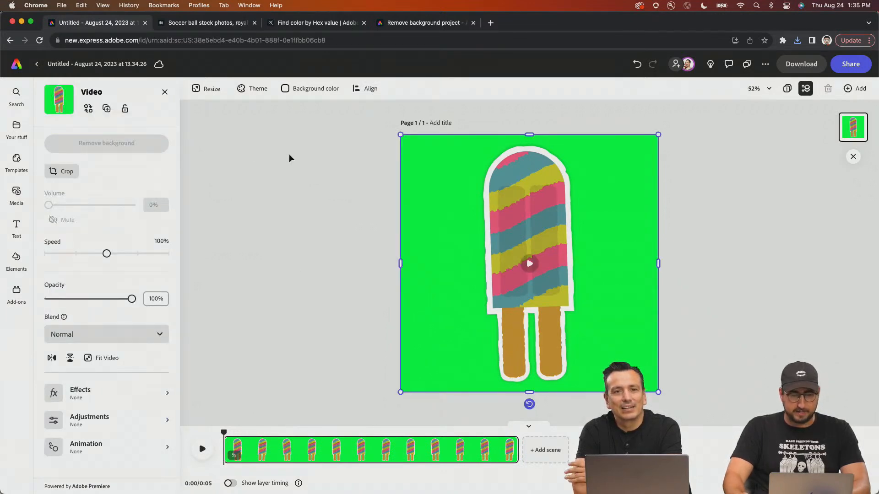
# - Switch to Illustrator and create an artboard fitted to the bounds of the popsicle group
pyautogui.press('super+Tab')
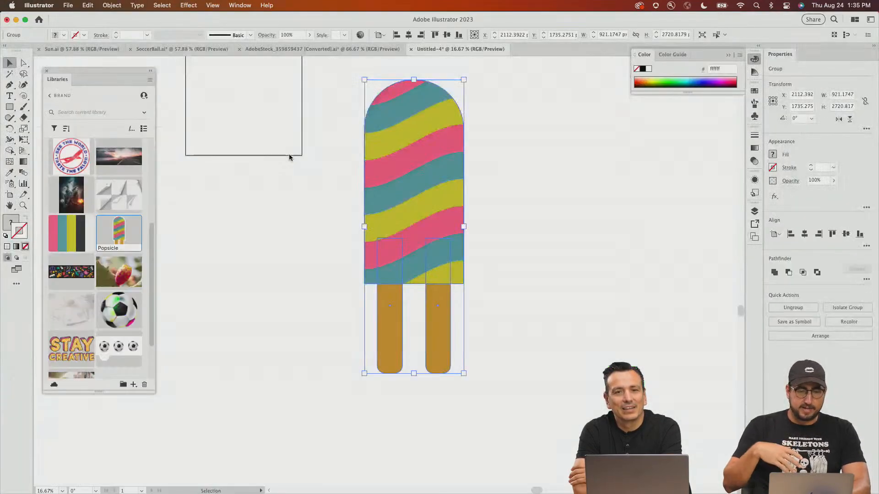
pyautogui.moveTo(561, 207); pyautogui.dragTo(479, 230)
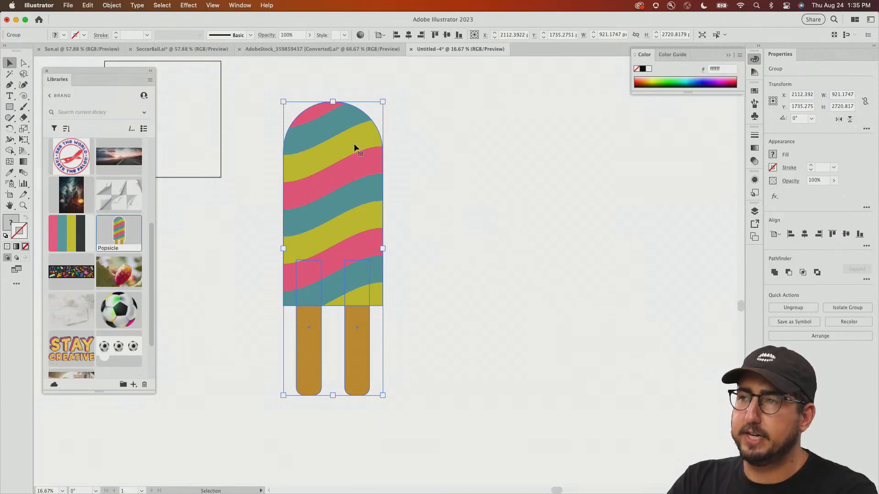
pyautogui.press('a')
pyautogui.hotkey('shift', 'o')
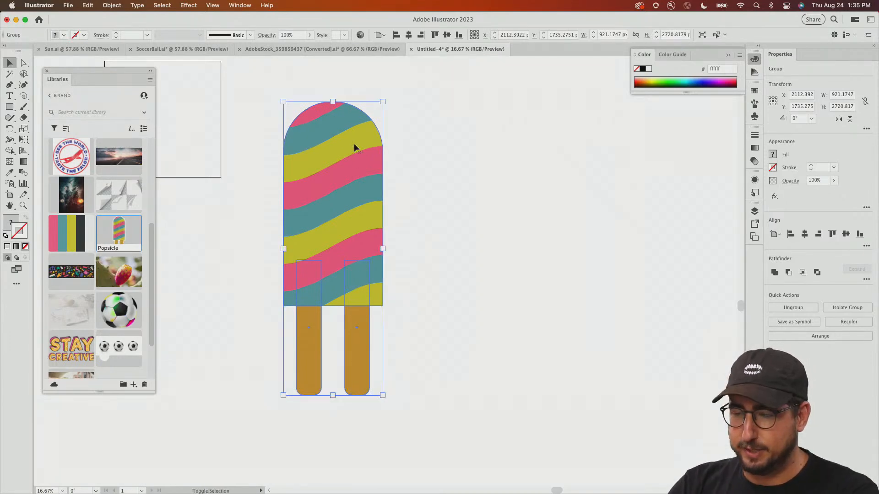
pyautogui.click(333, 101)
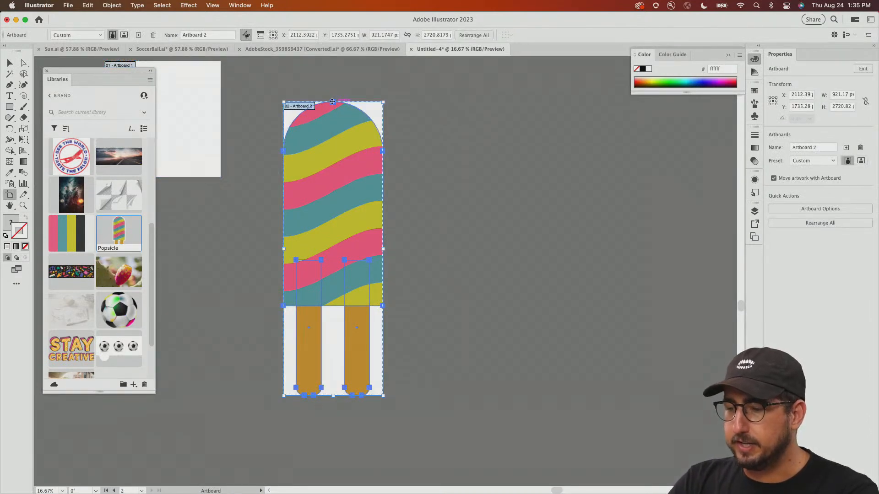
pyautogui.press('v')
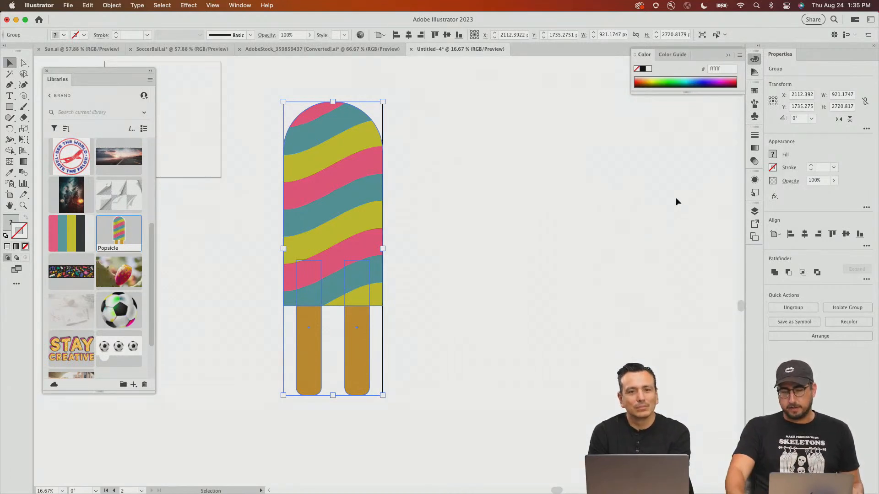
# - Rearrange all artboards of the popsicle document
pyautogui.click(755, 236)
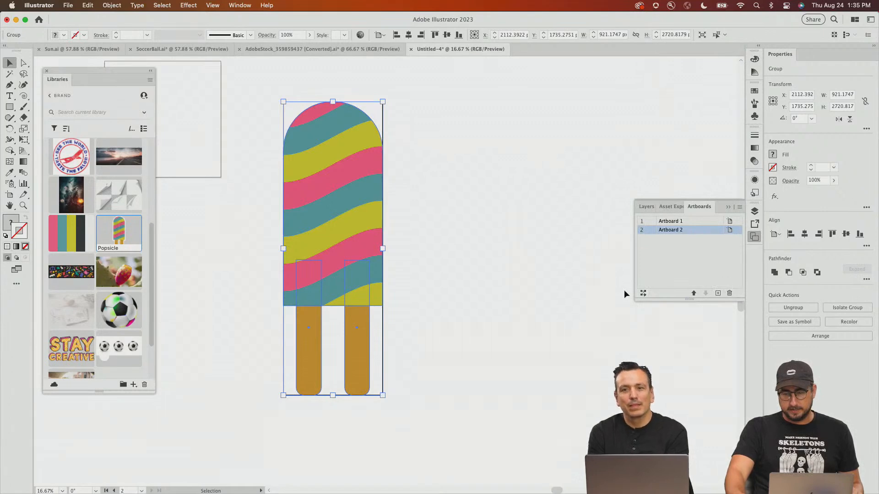
pyautogui.click(643, 293)
pyautogui.press('Return')
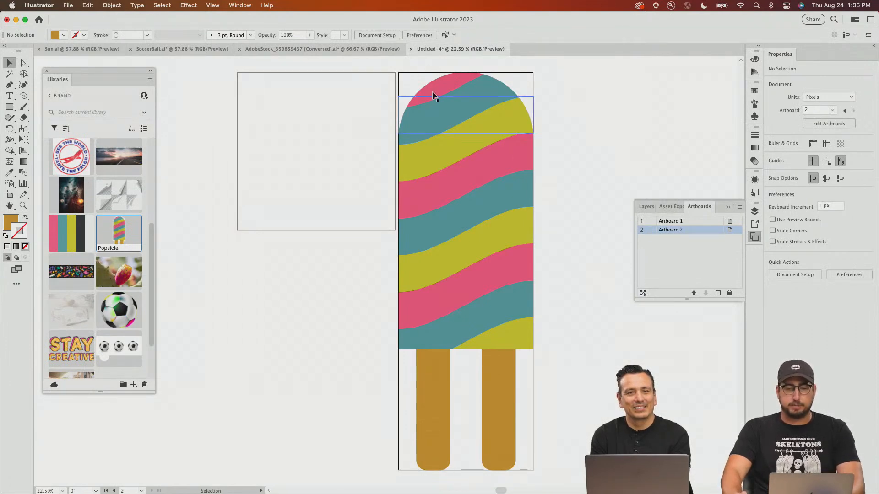
# - Switch to Adobe Express in Chrome, remove the background from the green-screen popsicle video and preview the playback
pyautogui.press('super+Tab')
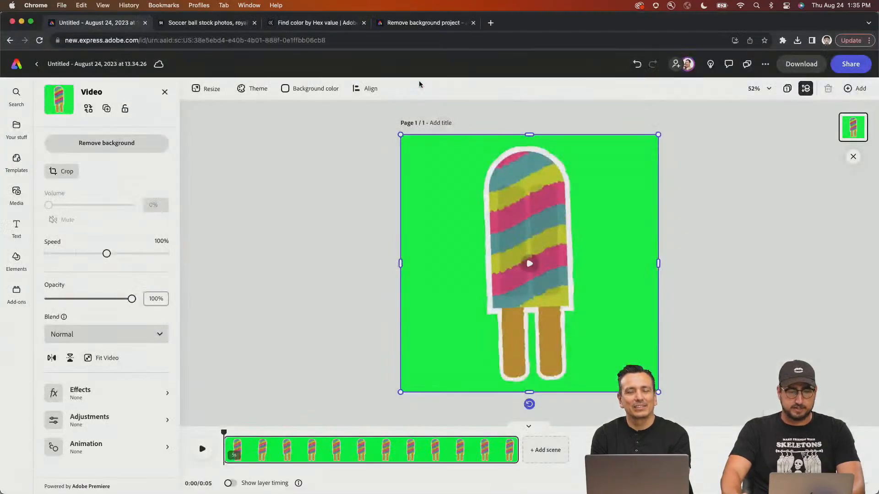
pyautogui.click(139, 144)
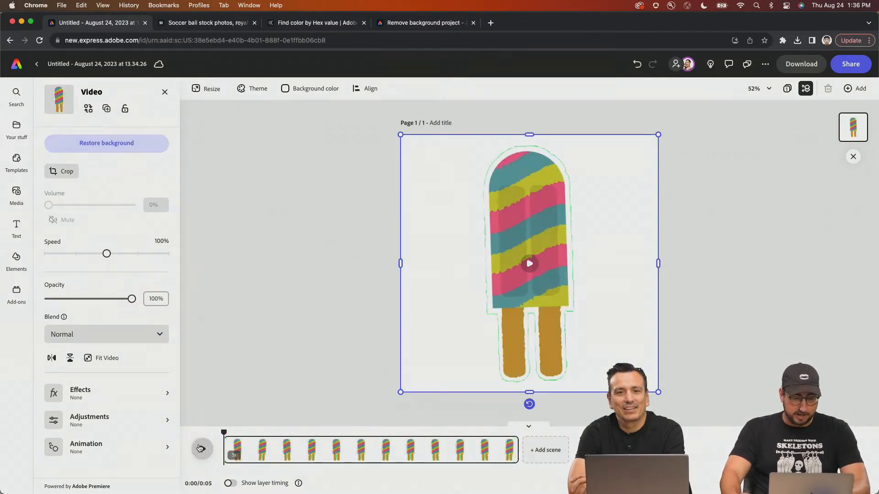
pyautogui.click(199, 449)
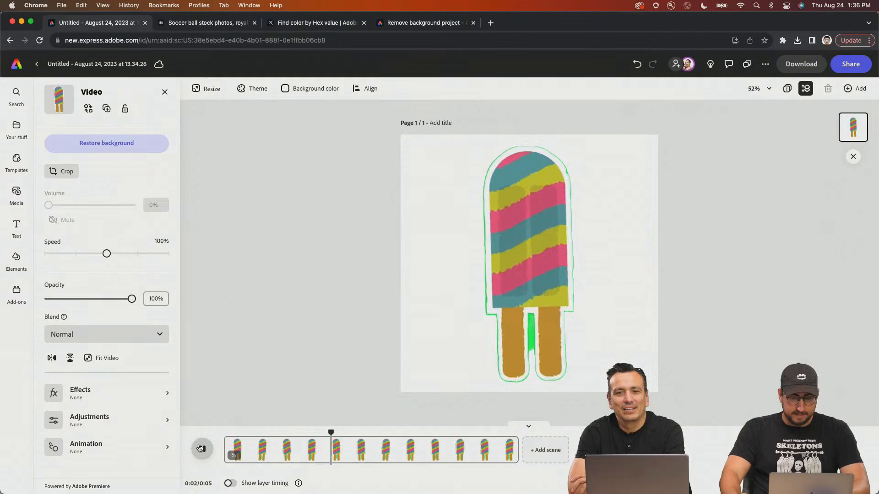
pyautogui.click(199, 448)
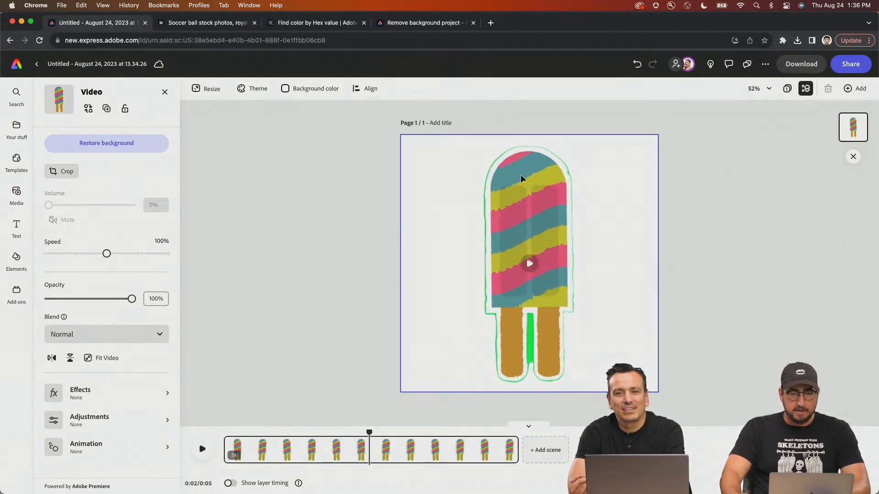
# - Replace the popsicle video with the 20-second portrait clip from the Fashion and beauty videos and remove the clip's background
pyautogui.press('Delete')
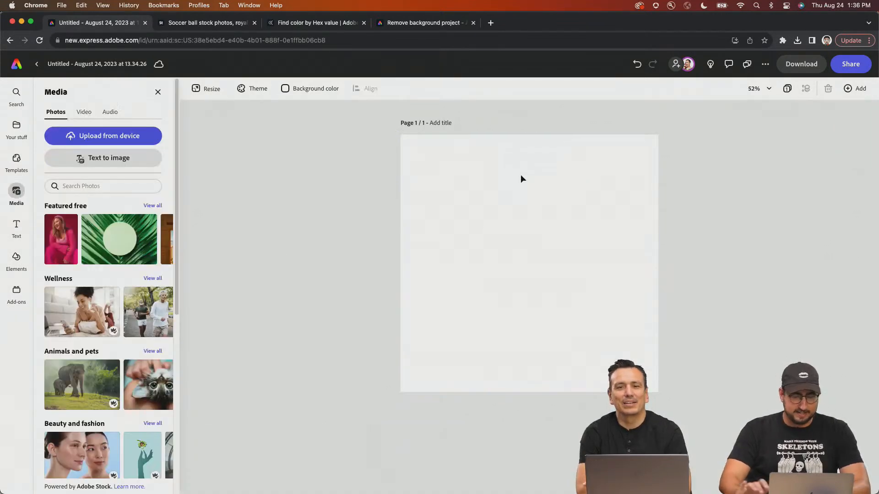
pyautogui.click(84, 113)
pyautogui.scroll(-5, 97, 237)
pyautogui.scroll(-7, 100, 241)
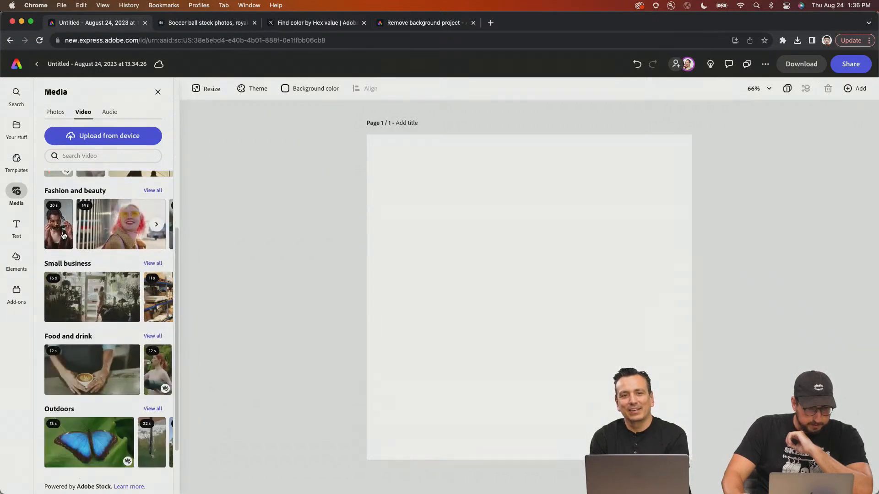
pyautogui.click(63, 235)
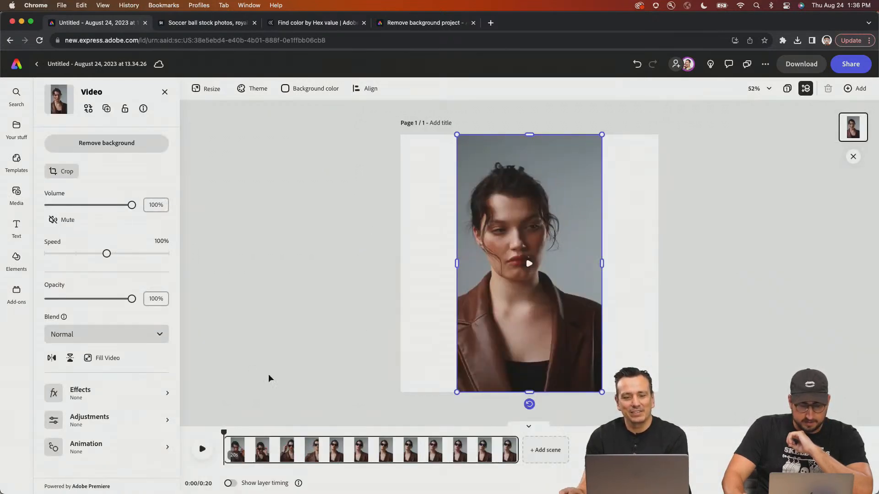
pyautogui.click(140, 143)
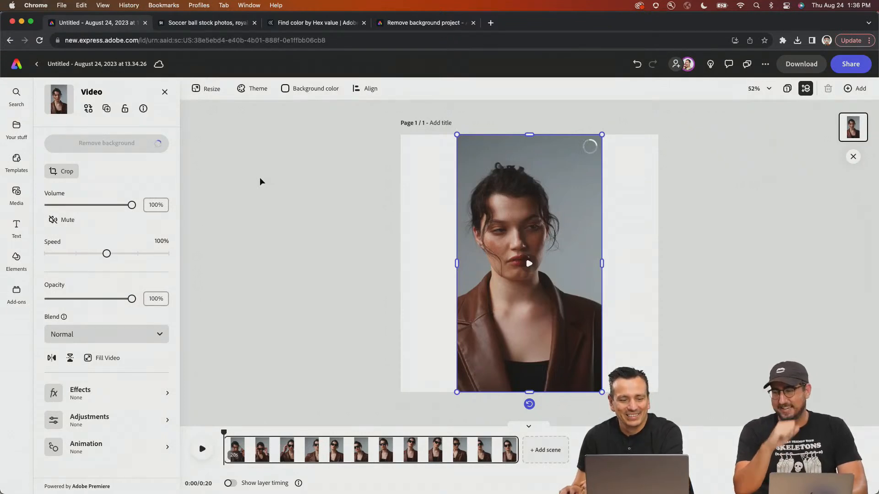
# - Open the Adobe Stock free collection at stock.adobe.com/free in a new Chrome tab
pyautogui.press('super+Tab')
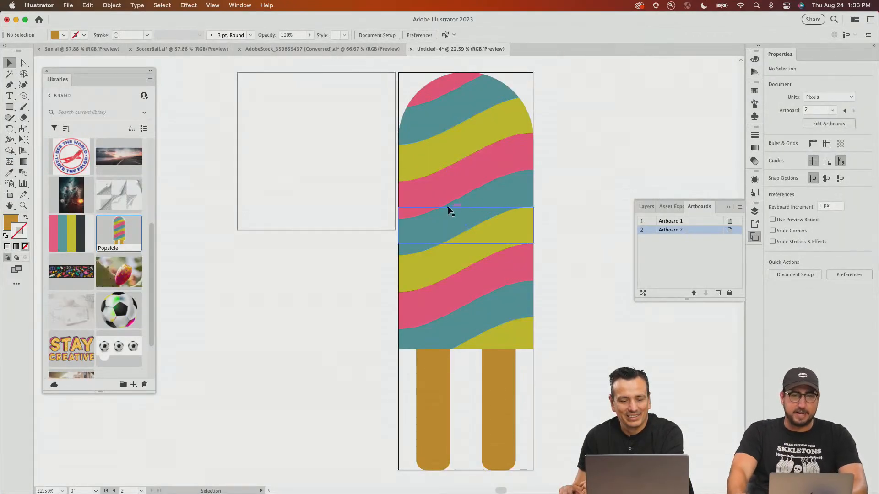
pyautogui.press('super+Tab')
pyautogui.press('super+t')
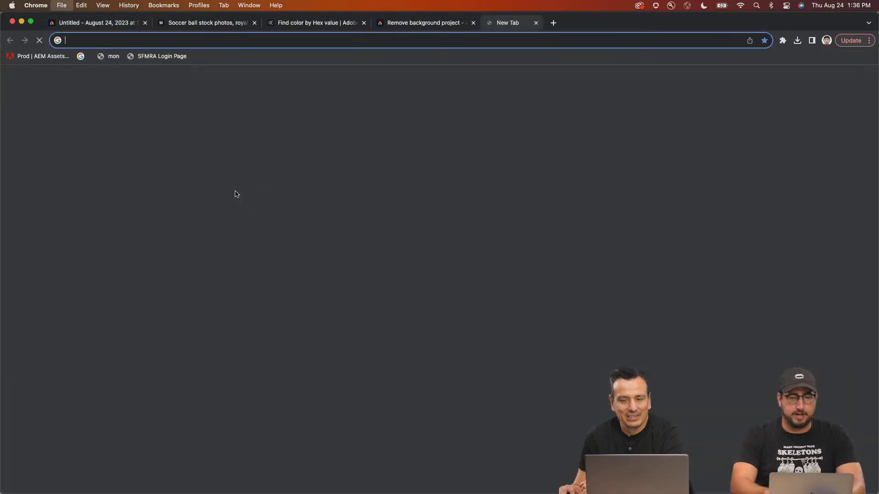
pyautogui.write('sto')
pyautogui.press('Return')
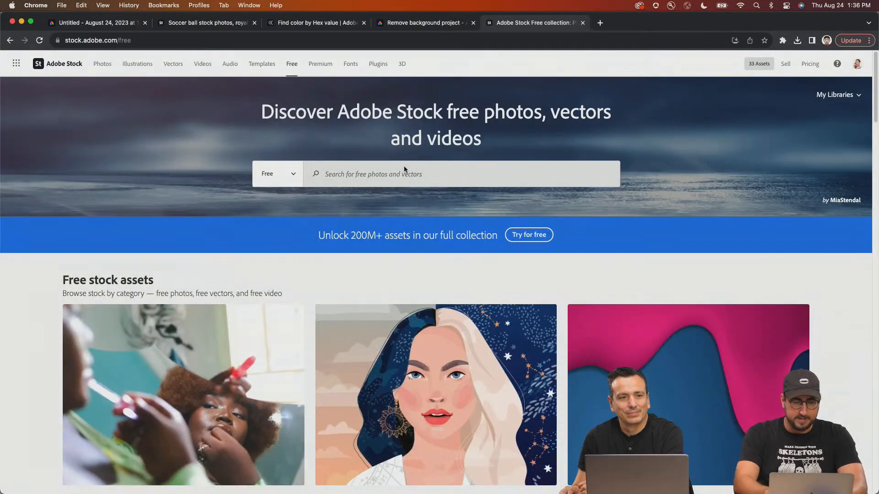
# - Search the free Adobe Stock collection for "summer" and filter the results to vectors only
pyautogui.click(416, 175)
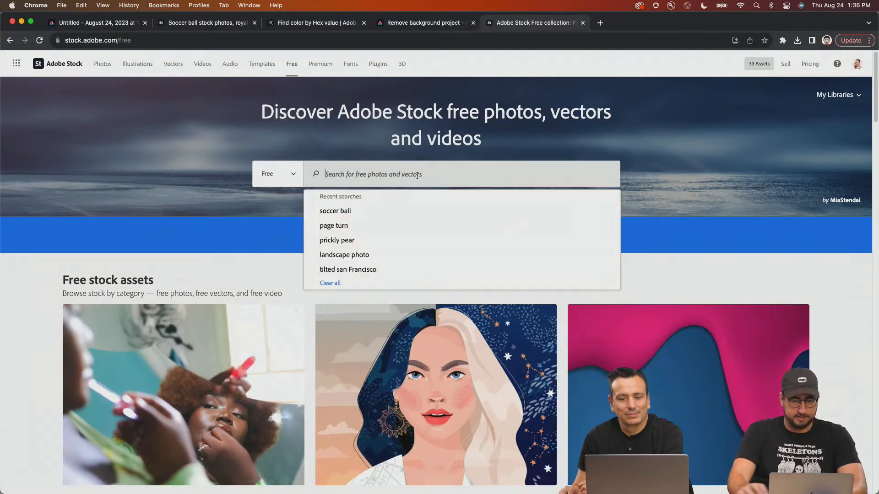
pyautogui.write('summer')
pyautogui.press('Return')
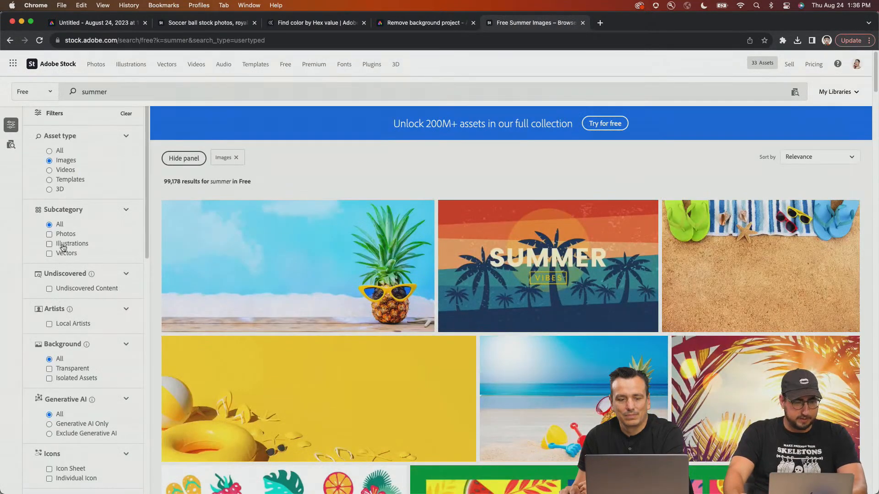
pyautogui.click(64, 252)
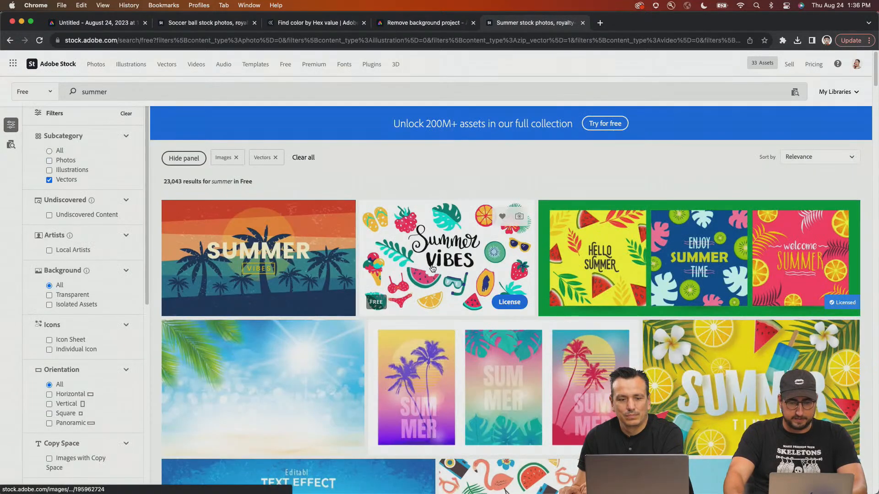
pyautogui.scroll(-1, 504, 283)
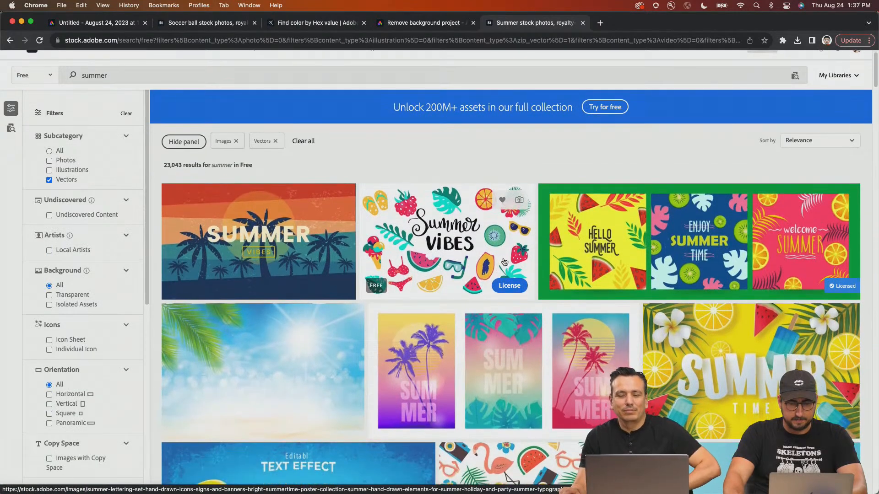
# - License the free "Summer Vibes" icon artwork and download it as Vector (AI/EPS/SVG)
pyautogui.click(510, 286)
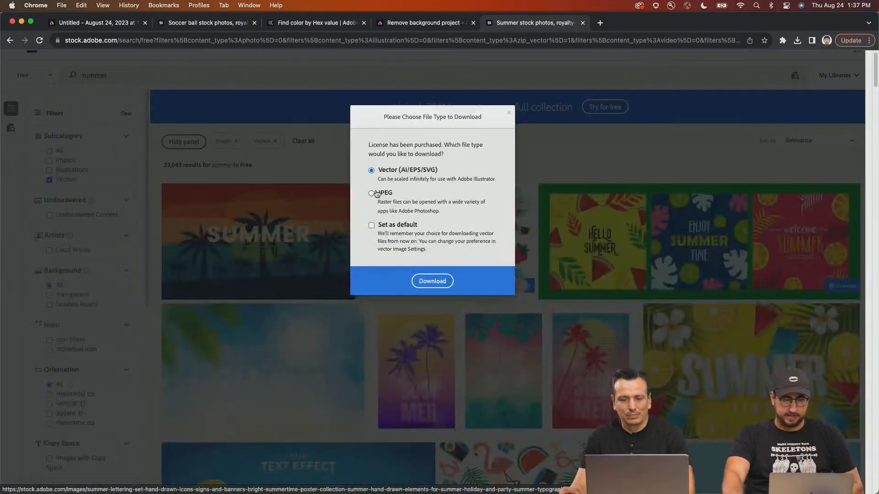
pyautogui.click(430, 280)
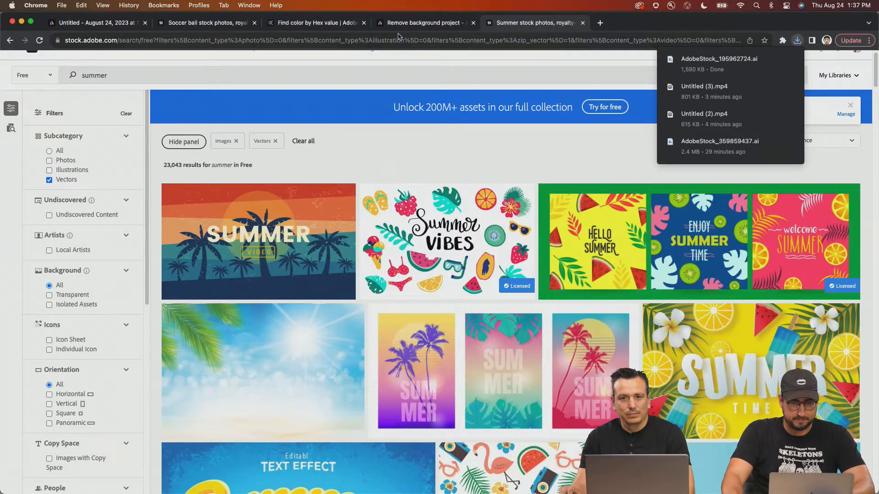
# - Return to the Adobe Express video project and preview the background-removed portrait clip, pausing partway through
pyautogui.click(428, 22)
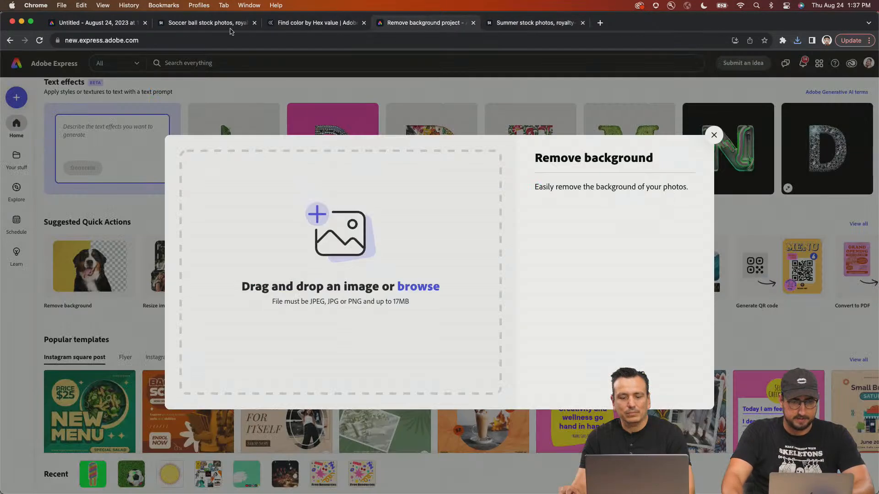
pyautogui.click(118, 25)
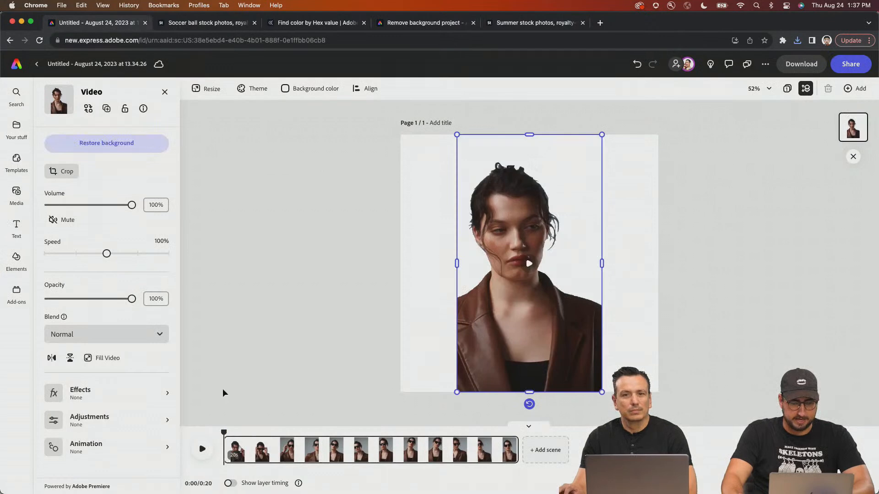
pyautogui.click(201, 448)
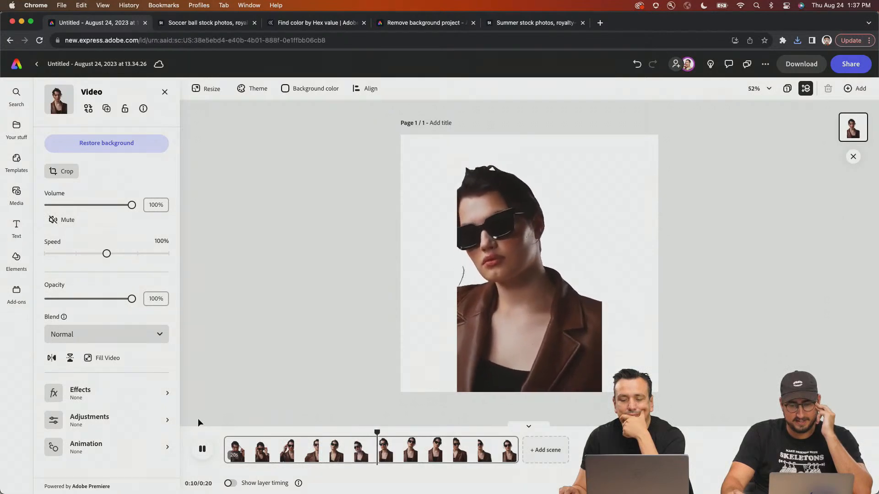
pyautogui.click(198, 449)
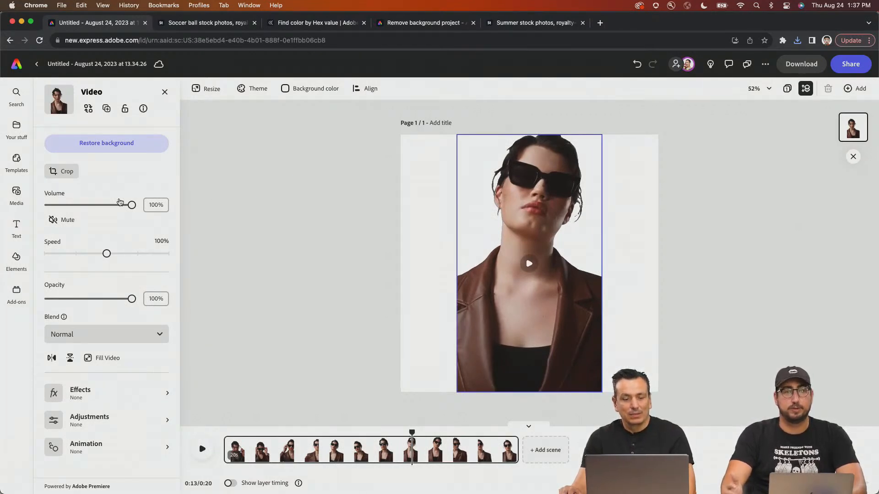
# - Switch to Illustrator and open the downloaded Summer Vibes file AdobeStock_195962724
pyautogui.press('super+Tab')
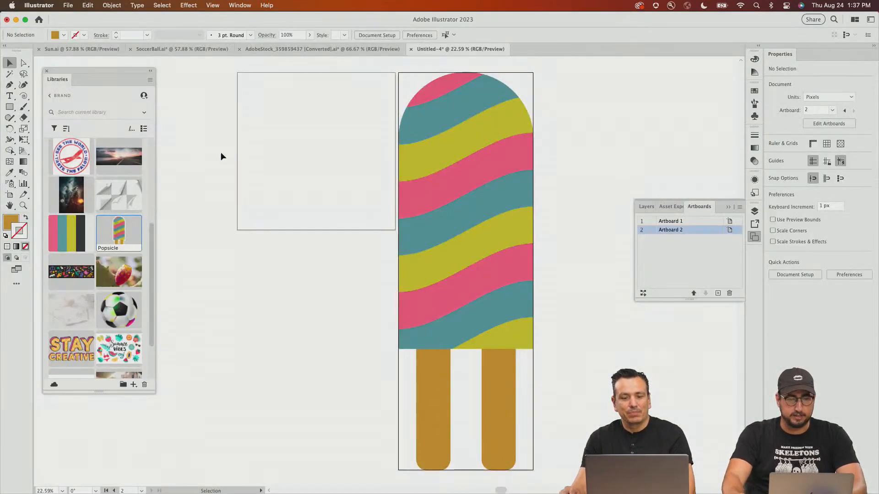
pyautogui.press('super+o')
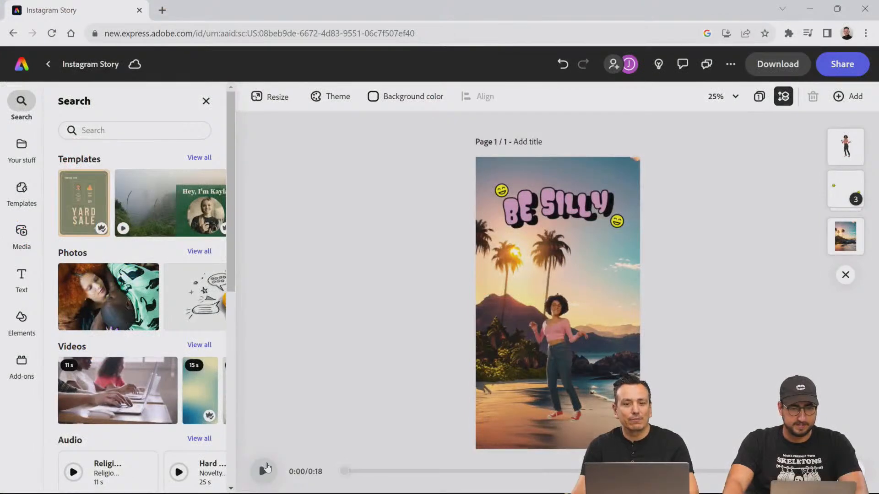
# - Play the "Be Silly" Instagram Story project in Adobe Express to view the dancer composited over the beach
pyautogui.click(263, 472)
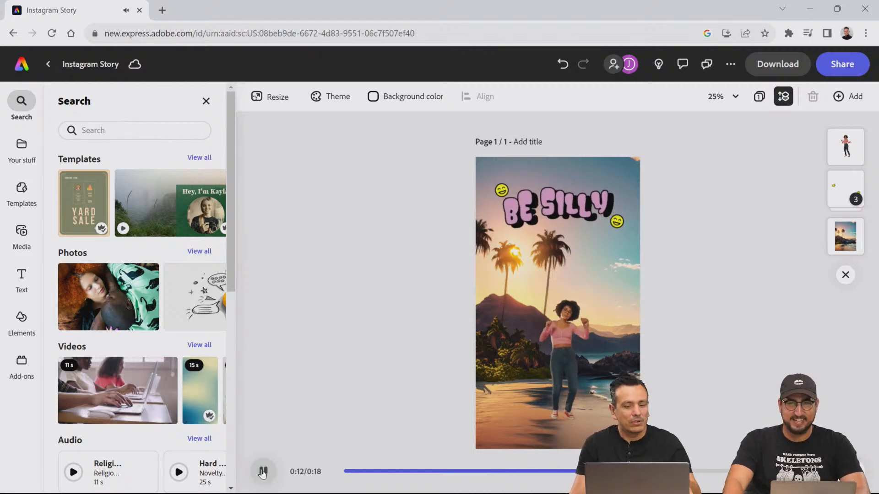
pyautogui.click(263, 472)
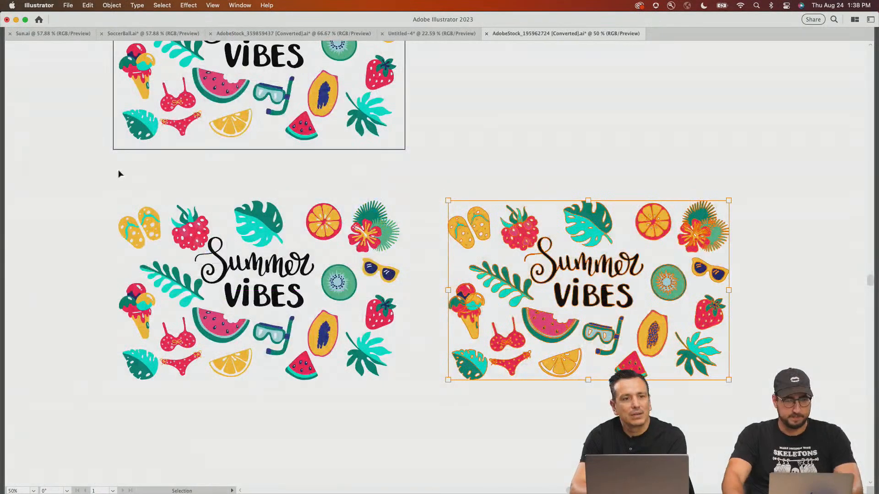
# - Select the Summer Vibes copy directly below the artboard and generate recolor variations with the Generative Recolor prompt "frozen tundra winter snow ice"
pyautogui.click(284, 304)
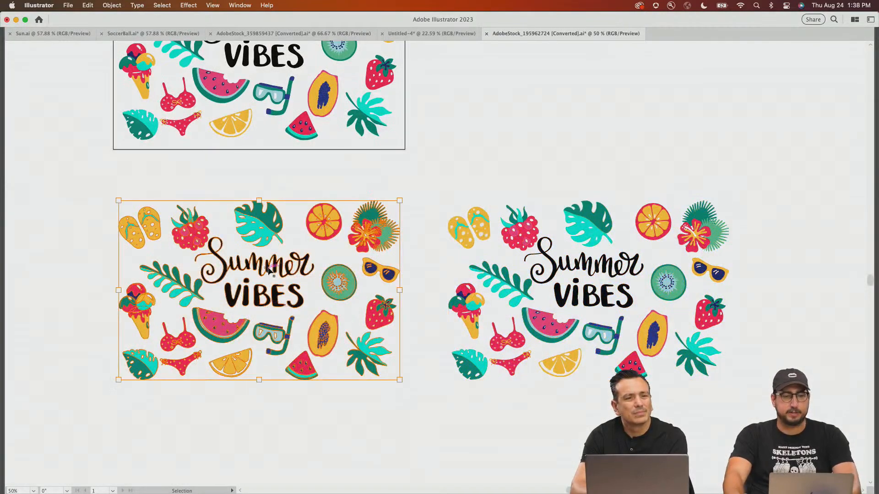
pyautogui.moveTo(165, 92); pyautogui.dragTo(170, 102)
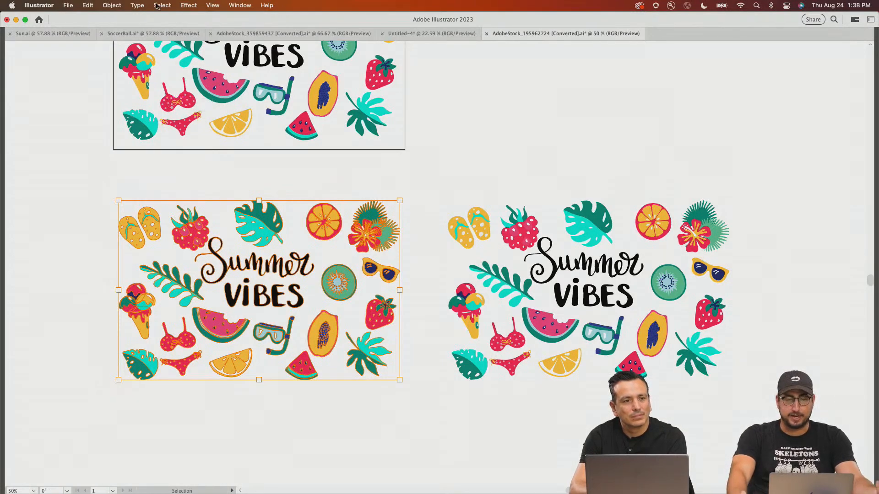
pyautogui.click(87, 5)
pyautogui.moveTo(128, 185)
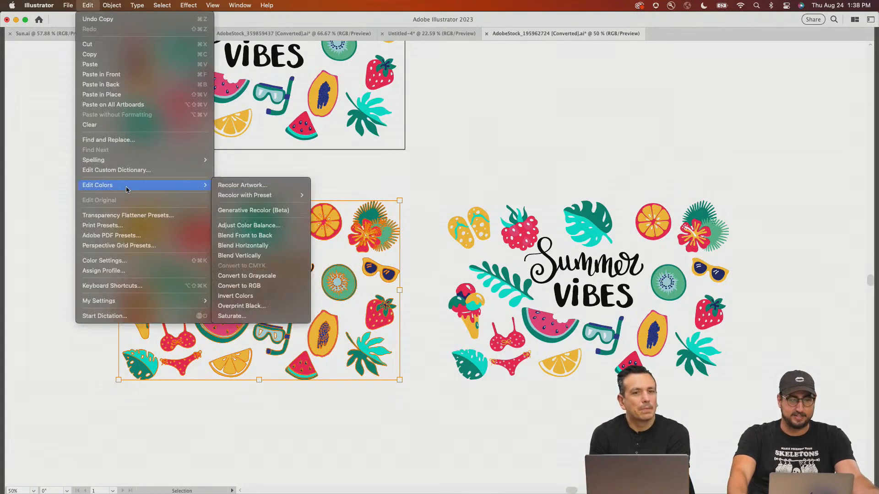
pyautogui.click(257, 210)
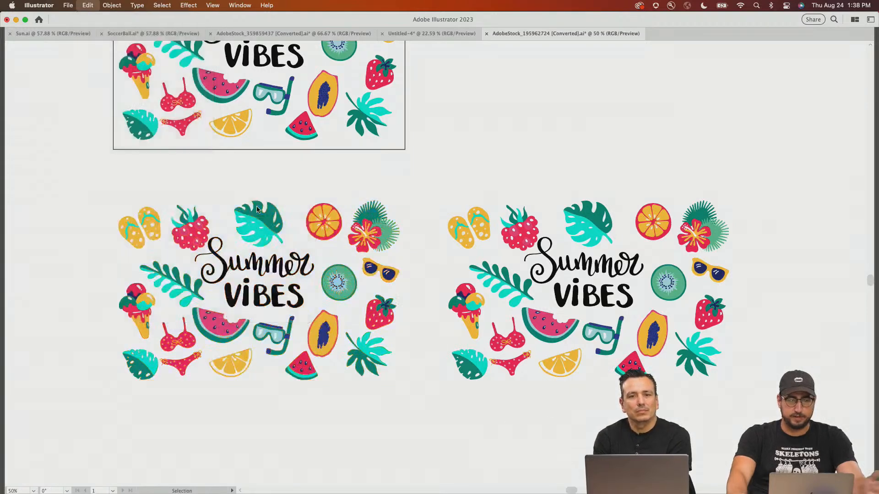
pyautogui.click(430, 178)
pyautogui.write('frozen')
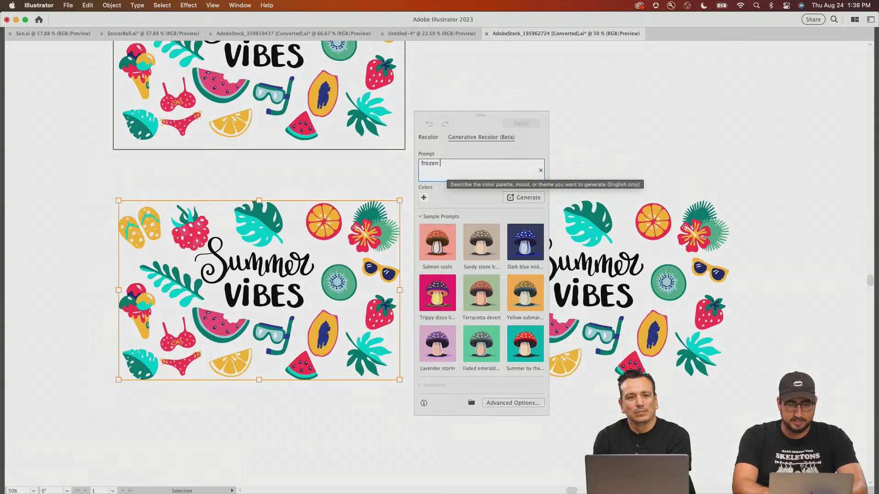
pyautogui.write(' tundra win')
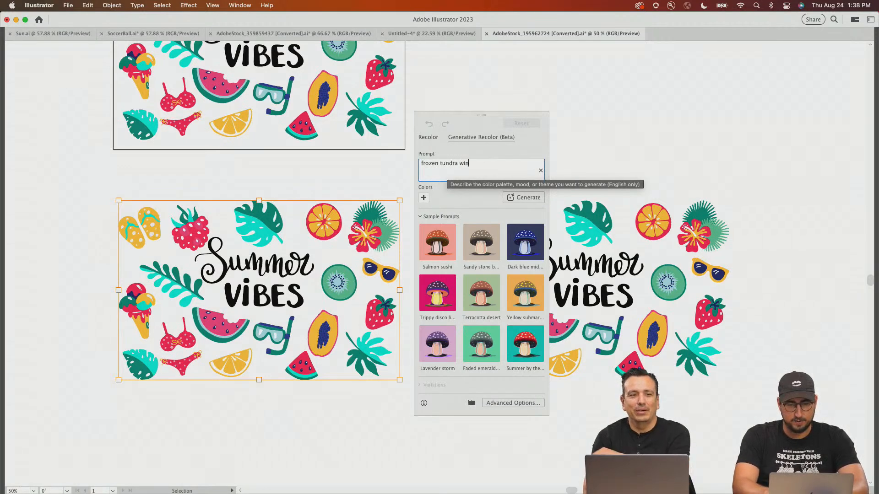
pyautogui.write('ter snow')
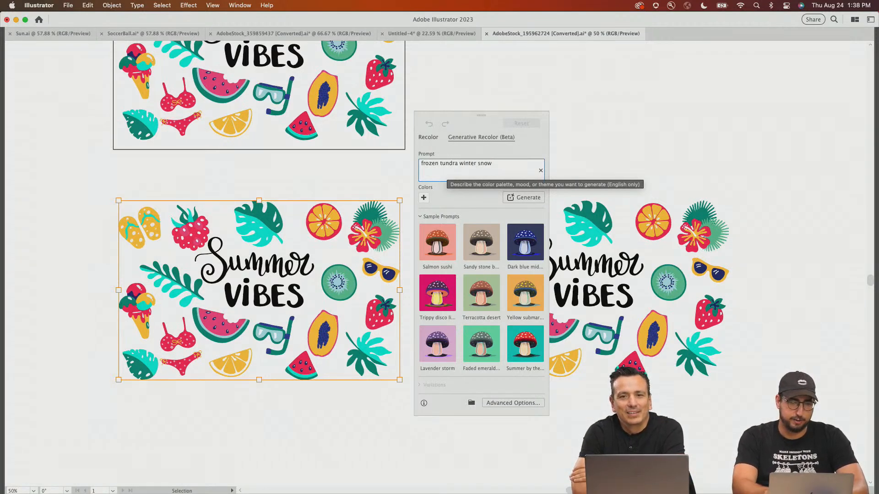
pyautogui.write(' ice')
pyautogui.press('Return')
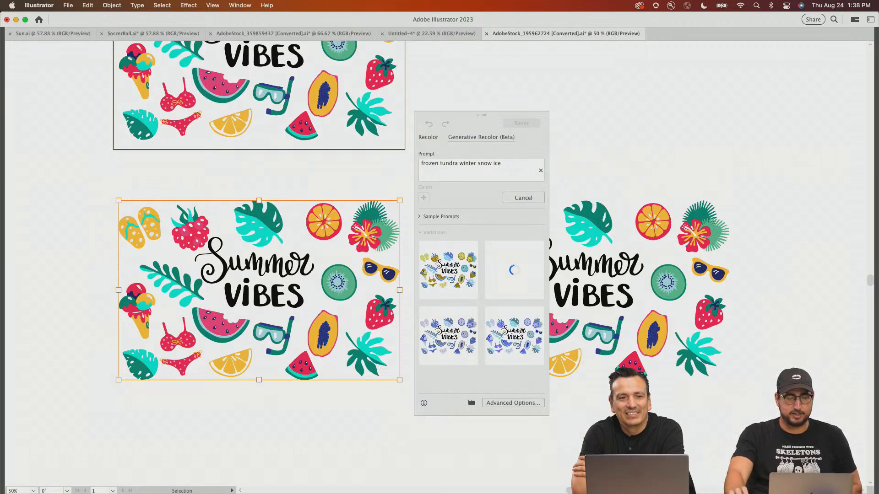
# - Try the generated winter variations on the artwork and keep the one in muted blue, teal and grey
pyautogui.click(512, 338)
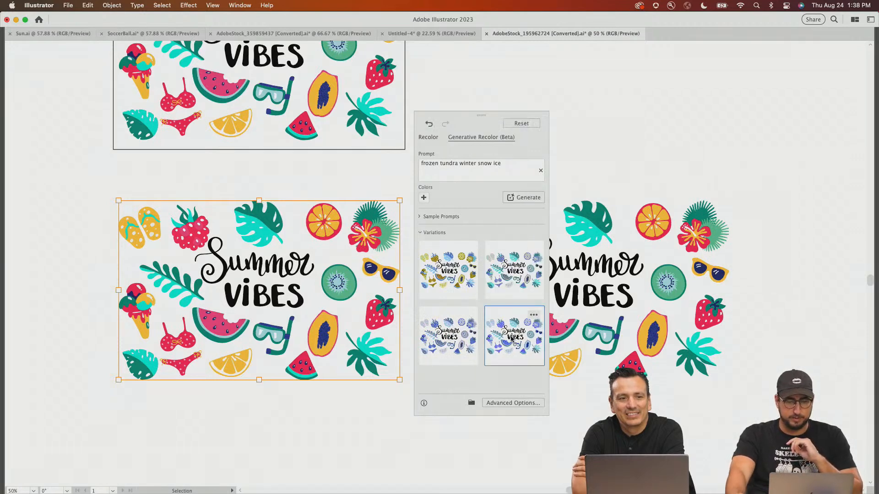
pyautogui.click(443, 343)
pyautogui.click(521, 289)
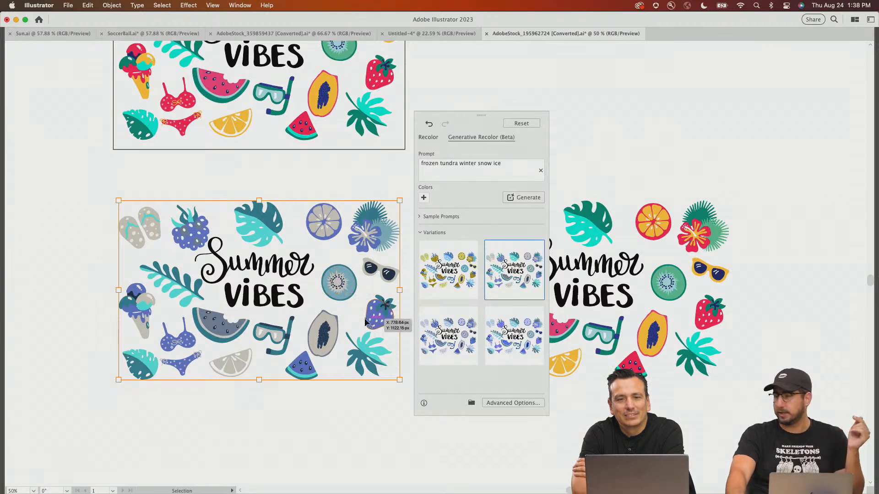
# - Open the advanced recolor options, shuffle the color order randomly several times and swap new colors between rows by hand
pyautogui.click(512, 405)
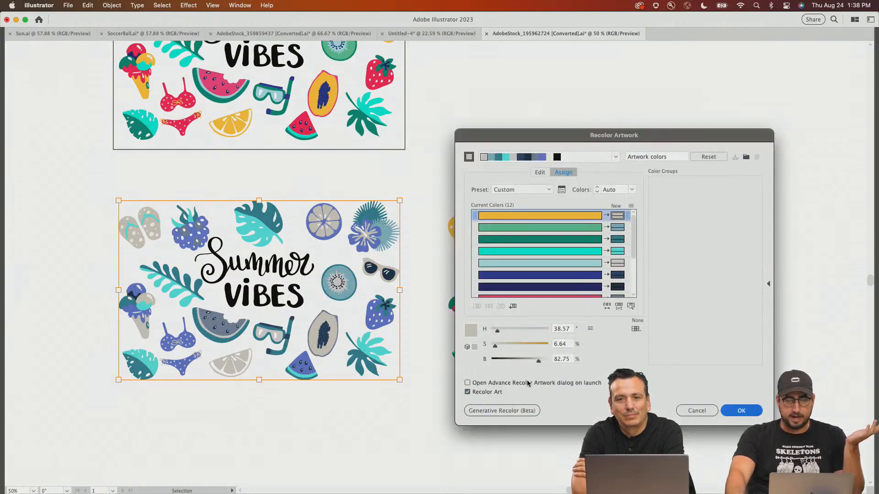
pyautogui.click(607, 307)
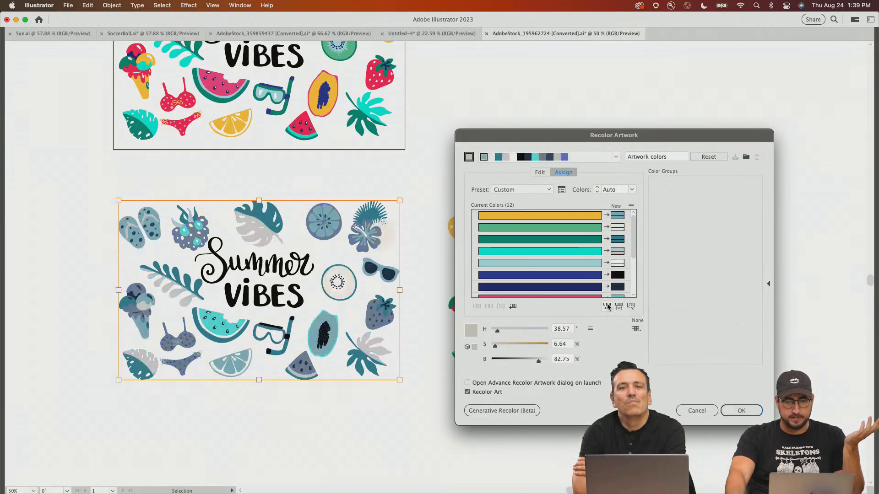
pyautogui.click(608, 307)
pyautogui.click(608, 307)
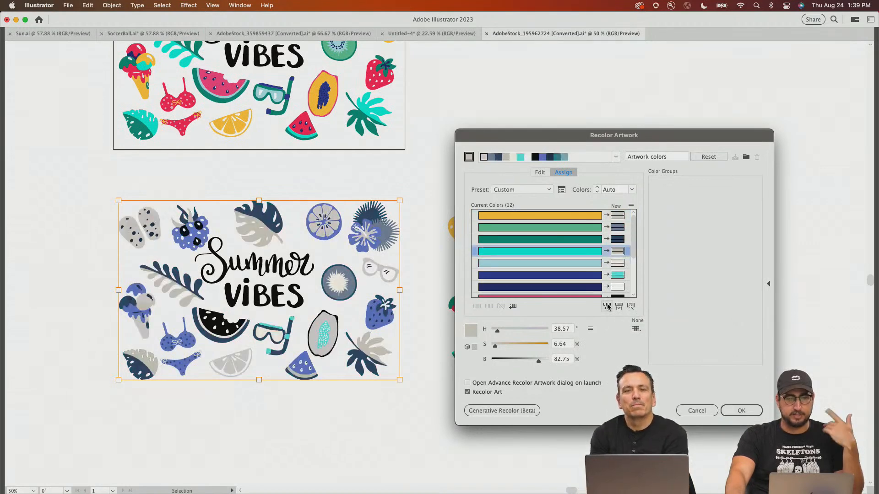
pyautogui.click(608, 307)
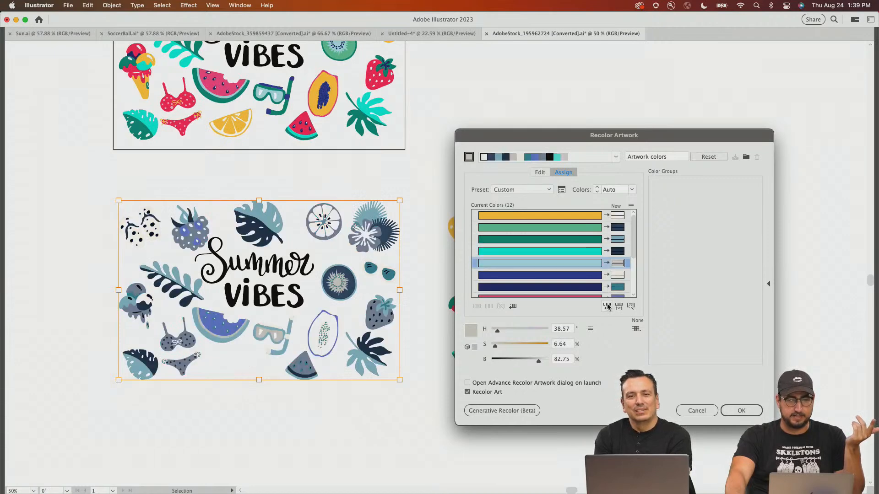
pyautogui.click(608, 307)
pyautogui.click(608, 307)
pyautogui.click(608, 307)
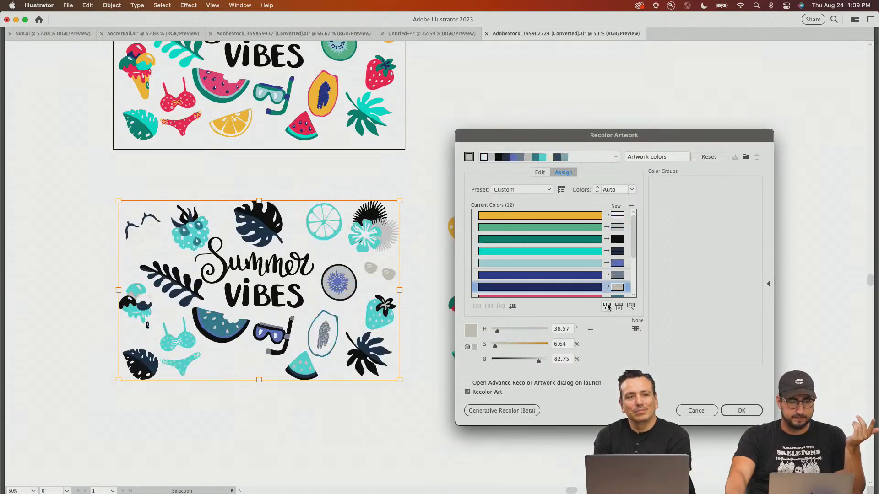
pyautogui.click(607, 306)
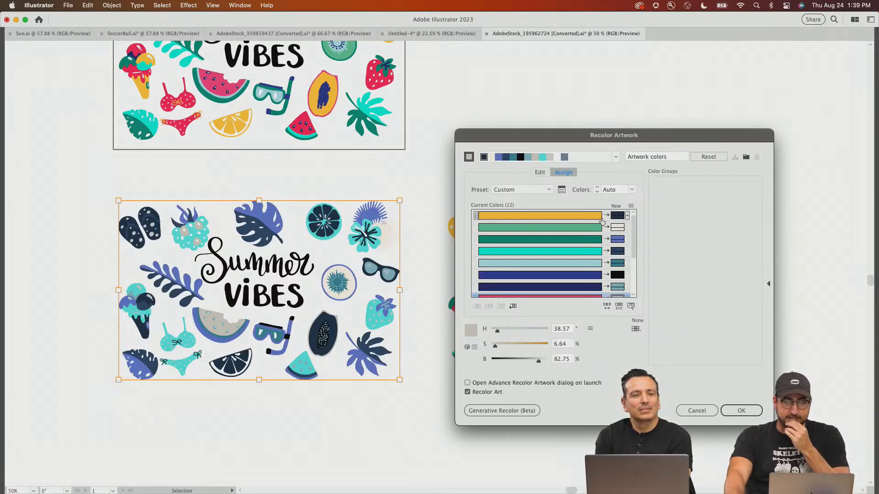
pyautogui.moveTo(607, 229); pyautogui.dragTo(618, 264)
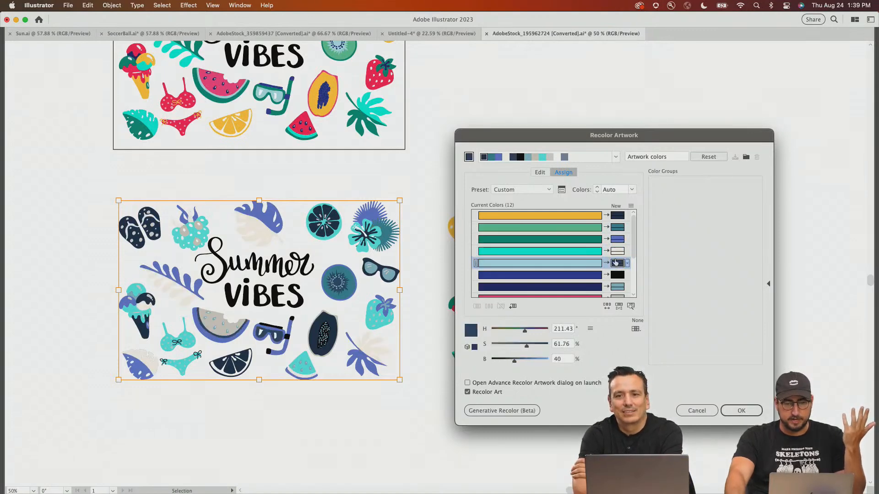
# - Shuffle the color order randomly again until the leaves are navy and teal, and apply the recolor
pyautogui.click(605, 310)
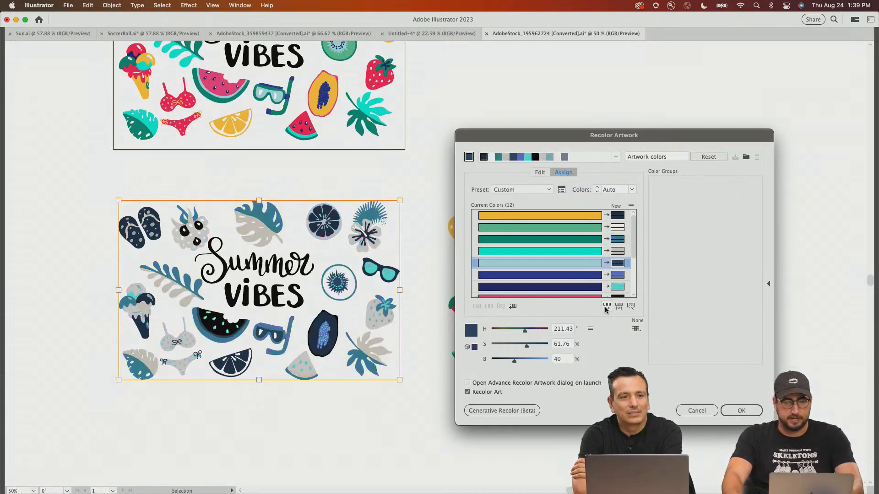
pyautogui.click(606, 310)
pyautogui.click(606, 311)
pyautogui.click(607, 311)
pyautogui.click(607, 311)
pyautogui.click(606, 311)
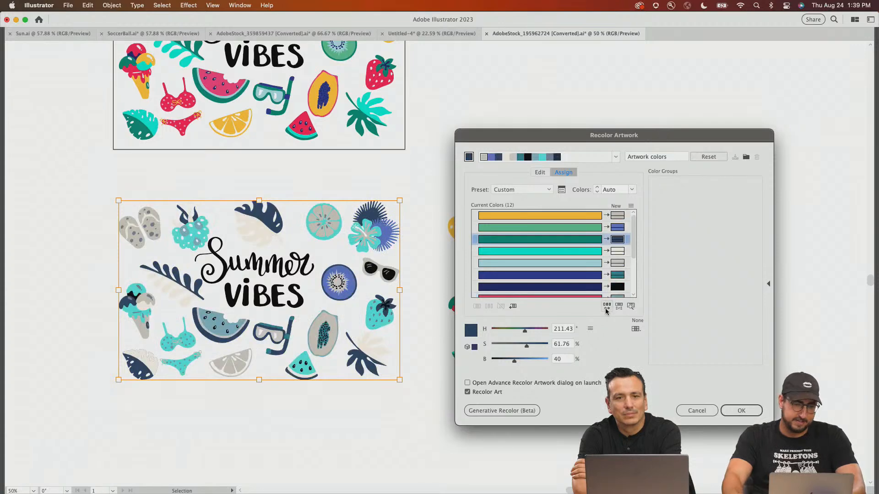
pyautogui.click(607, 311)
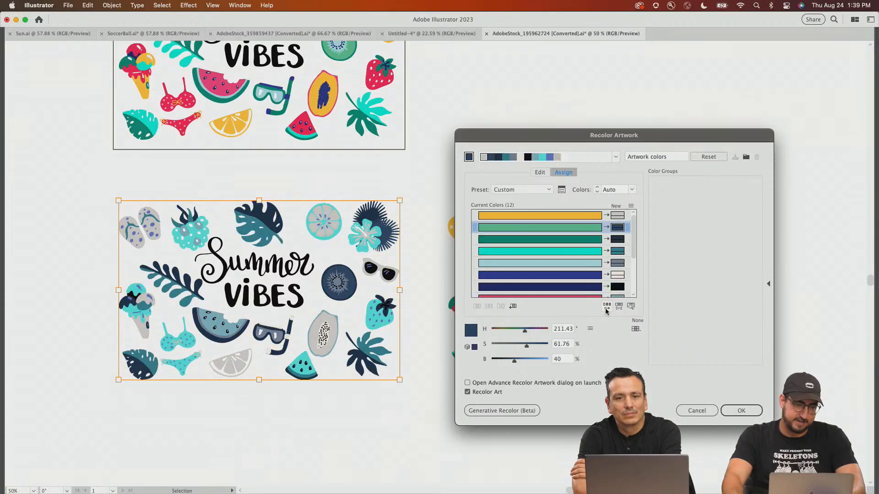
pyautogui.click(741, 411)
# - Select the untouched multicolored Summer Vibes copy beside the winter version and open Generative Recolor for it
pyautogui.moveTo(512, 309); pyautogui.dragTo(364, 287)
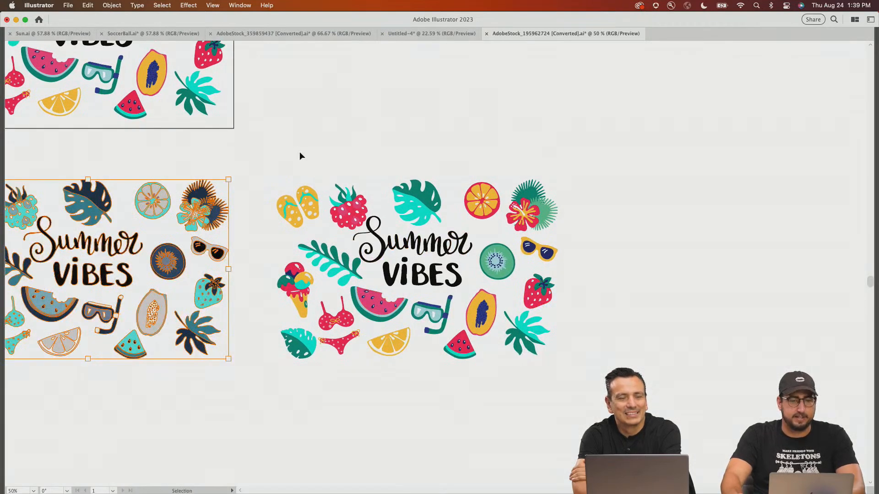
pyautogui.moveTo(274, 164); pyautogui.dragTo(570, 411)
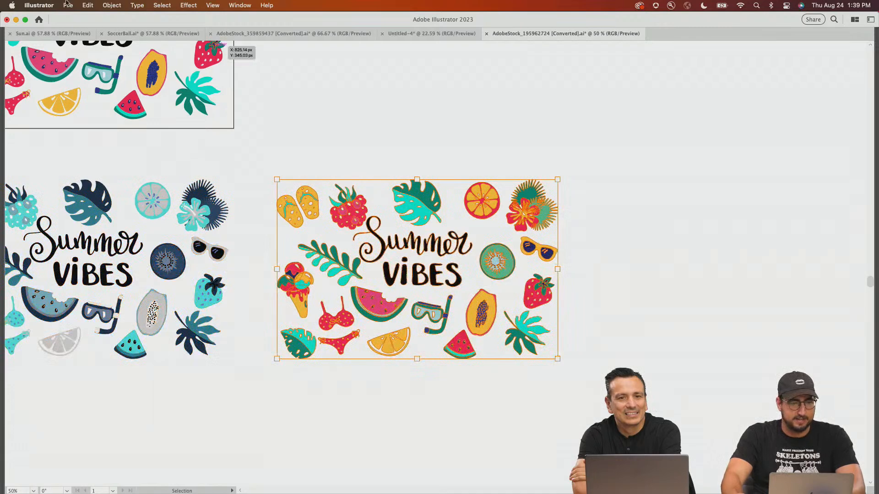
pyautogui.click(86, 5)
pyautogui.moveTo(147, 186)
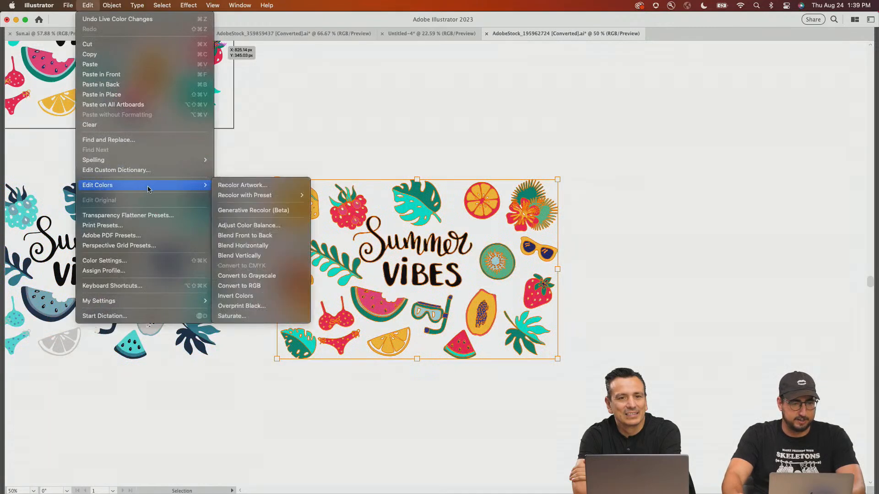
pyautogui.click(253, 211)
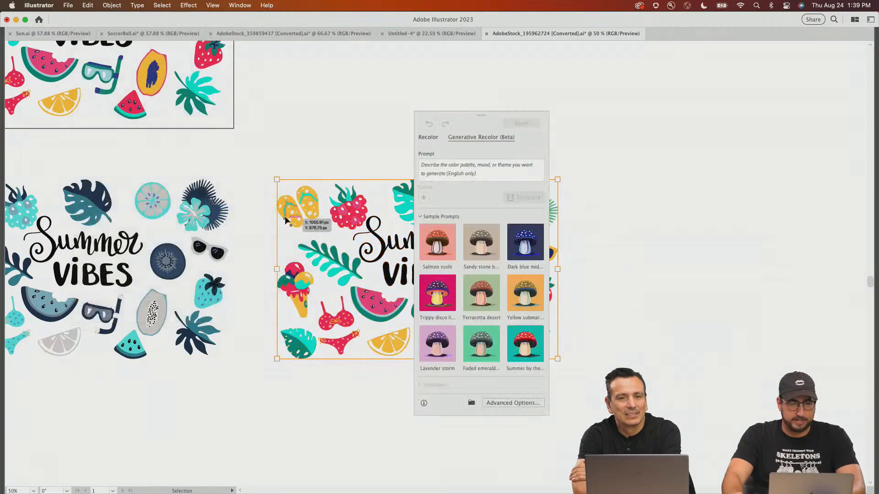
pyautogui.moveTo(479, 114); pyautogui.dragTo(669, 73)
# - Generate recolor variations with the prompt "poison fire neon venom spider"
pyautogui.click(673, 121)
pyautogui.write('poi')
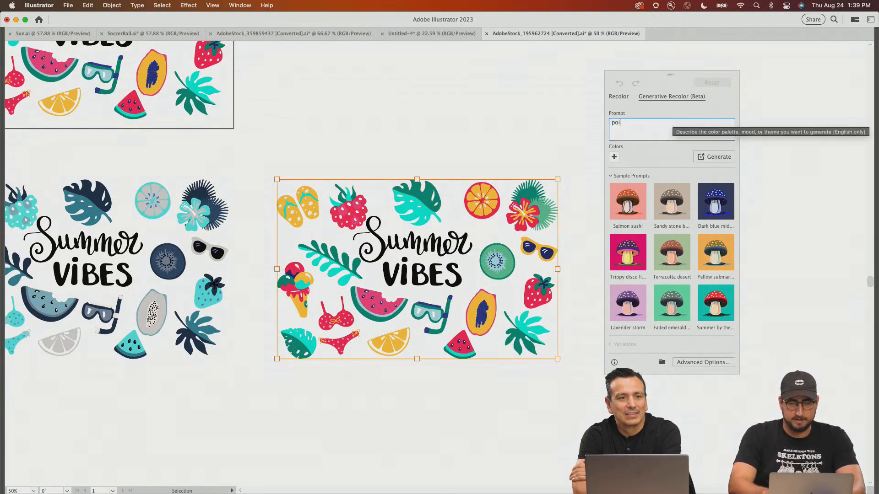
pyautogui.write('son fire')
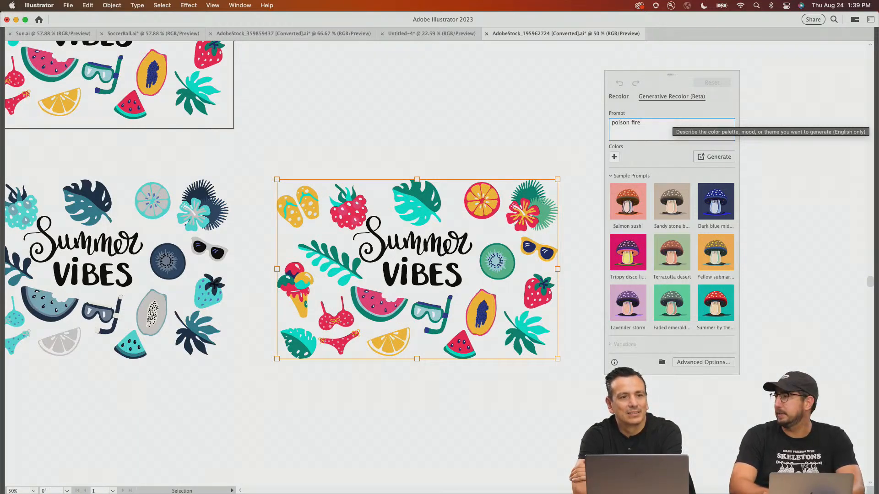
pyautogui.write('neon')
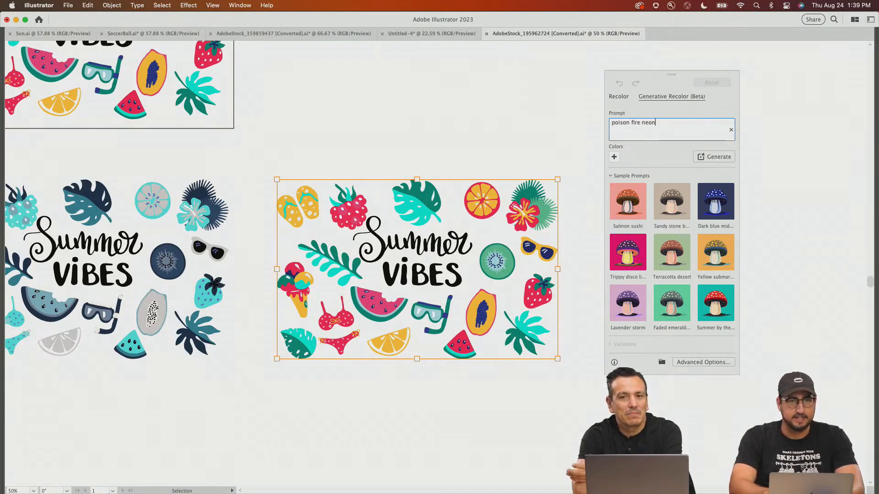
pyautogui.write(' veno')
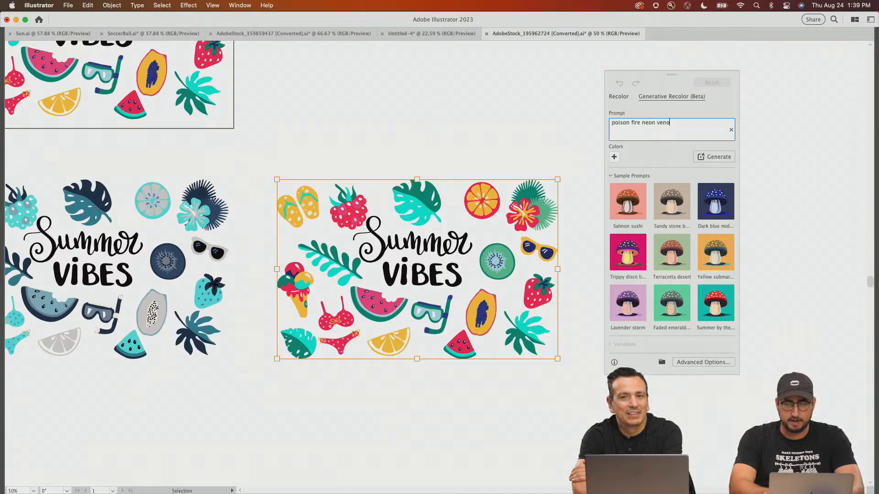
pyautogui.write('m ')
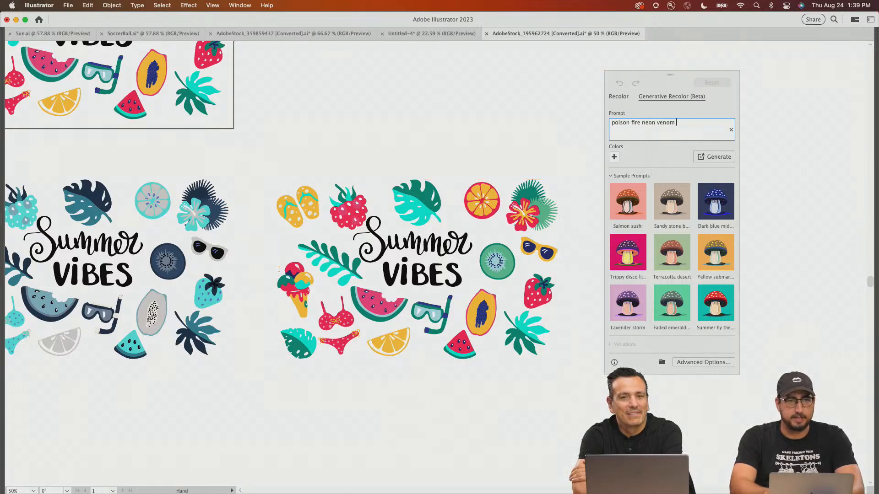
pyautogui.write('spider')
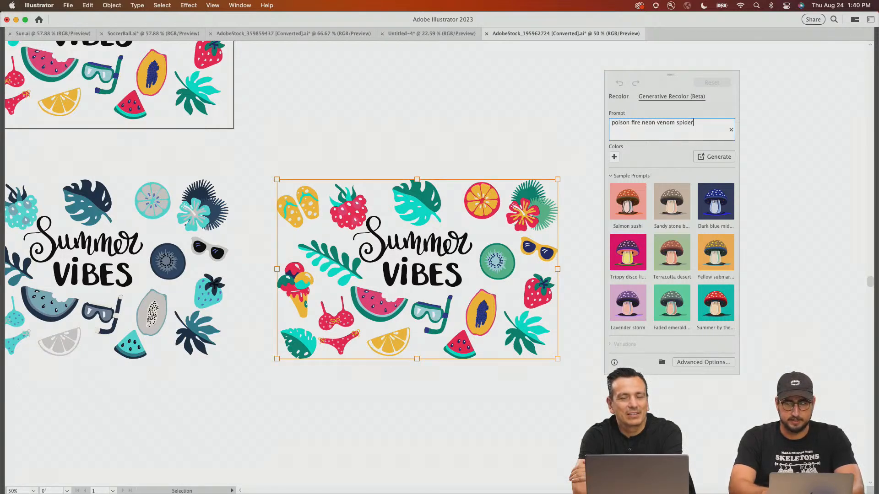
pyautogui.press('Return')
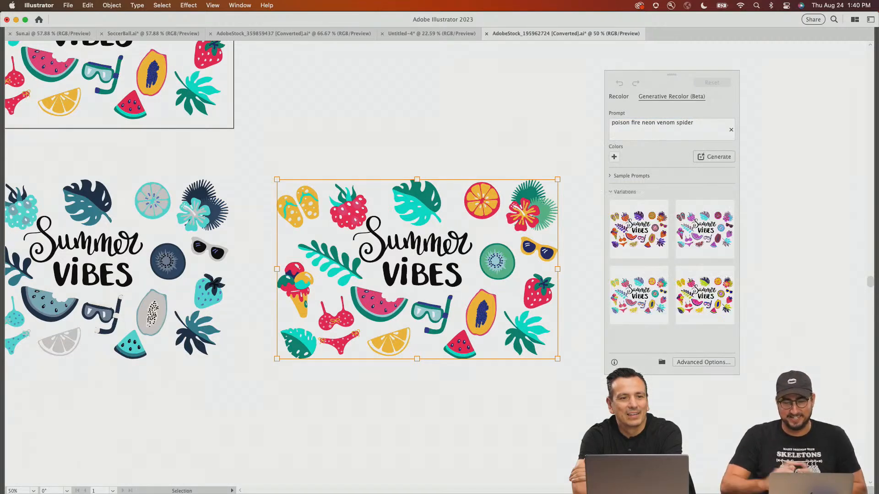
# - Try the four generated variations on the artwork and keep the one with lime green and navy leaves
pyautogui.click(641, 254)
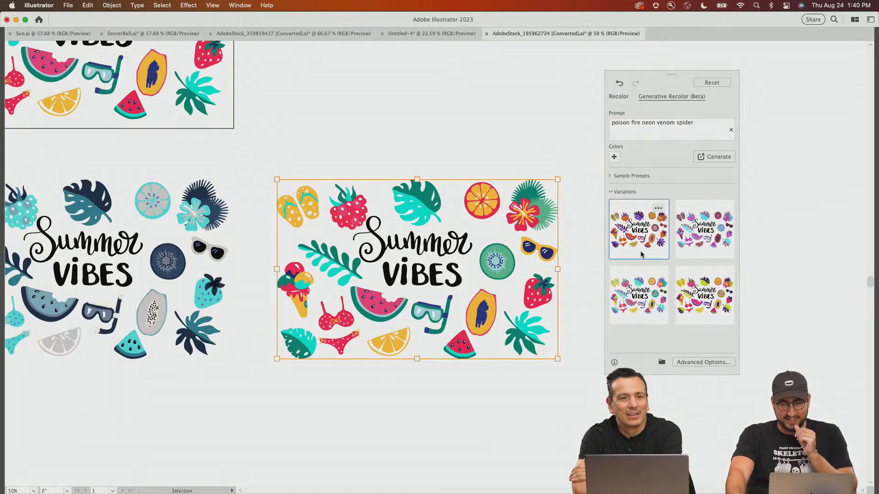
pyautogui.click(691, 232)
pyautogui.click(646, 290)
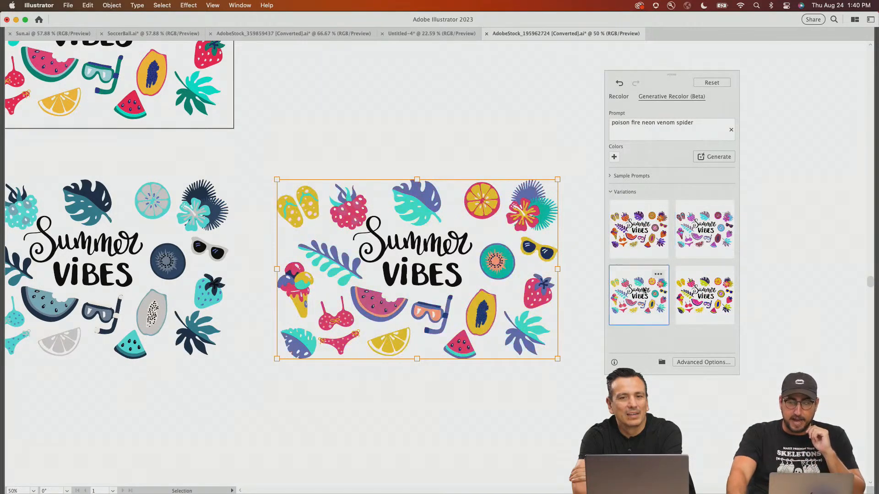
pyautogui.click(706, 293)
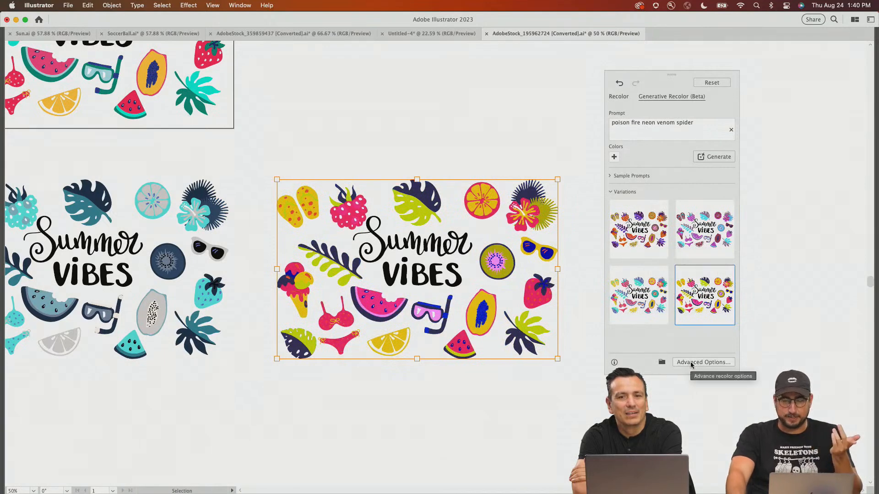
pyautogui.click(357, 144)
# - Delete the "Summer Vibes" lettering from the newly recolored copy
pyautogui.click(399, 247)
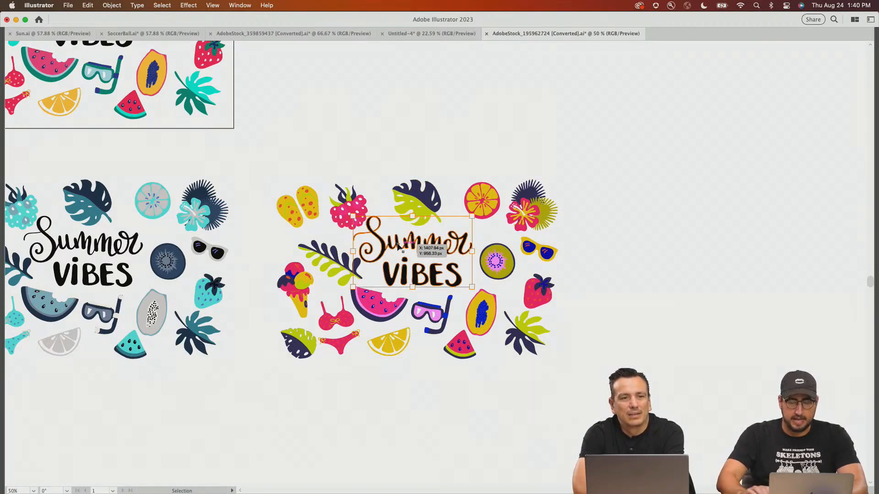
pyautogui.press('Delete')
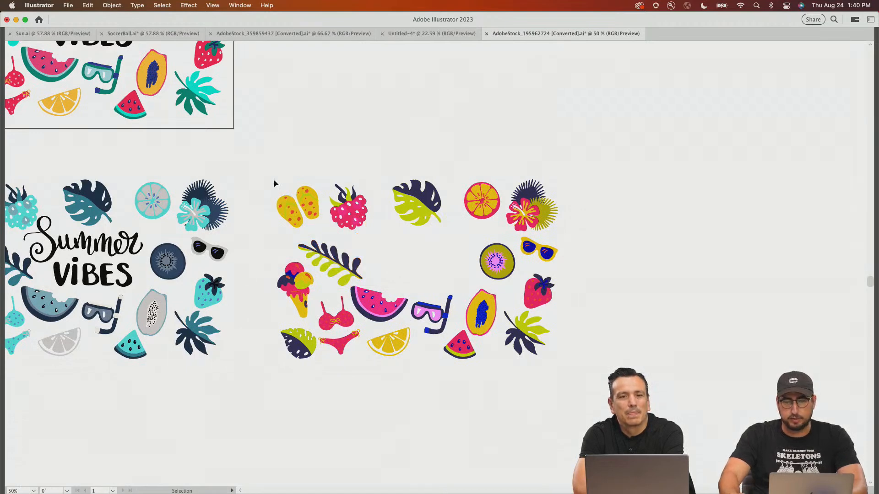
pyautogui.moveTo(273, 166); pyautogui.dragTo(604, 377)
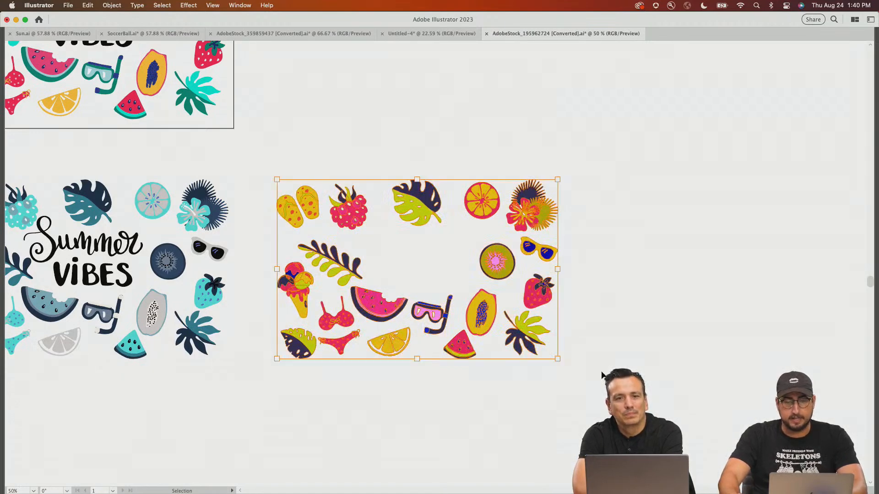
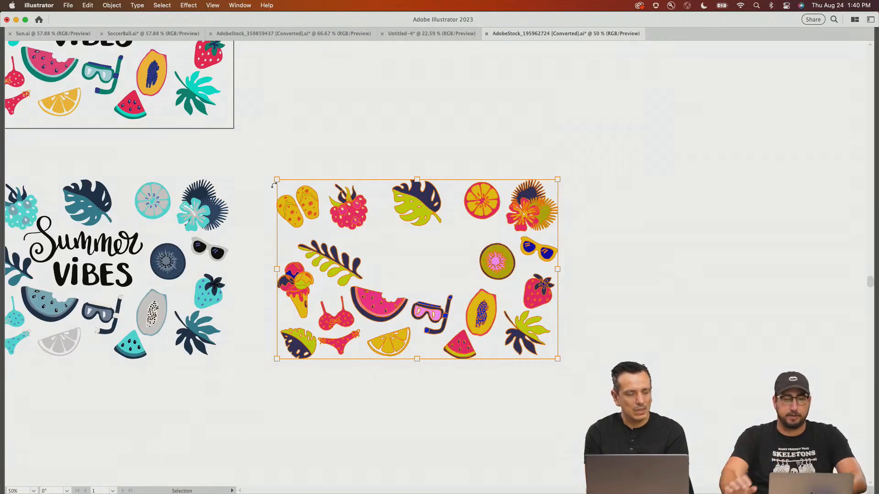
pyautogui.click(475, 150)
# - Duplicate the hibiscus flower with its two spiky leaves into the empty space beside the neon artwork
pyautogui.keyDown('super'); pyautogui.click(567, 238); pyautogui.keyUp('super')
pyautogui.keyDown('super'); pyautogui.click(412, 259); pyautogui.keyUp('super')
pyautogui.moveTo(524, 79); pyautogui.dragTo(744, 167)
pyautogui.hscroll(7, 744, 167)
pyautogui.scroll(2, 744, 168)
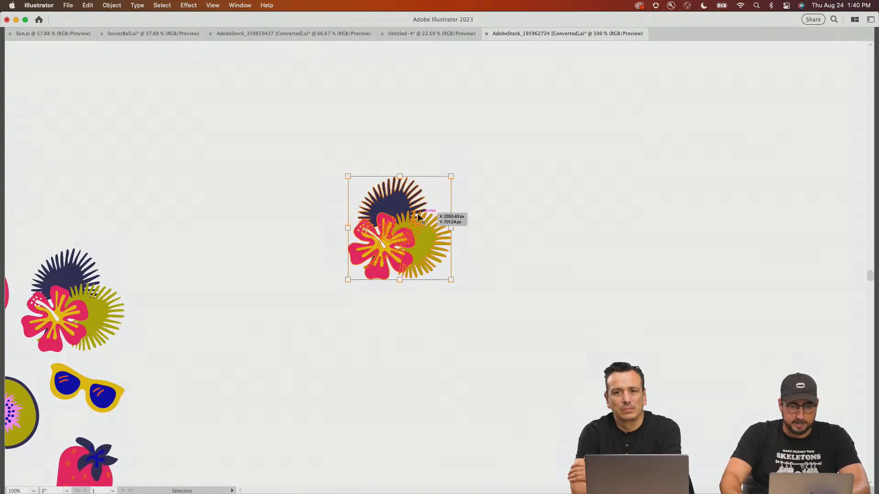
# - Create a new 1080 x 1080 px RGB web document and paste the flower group into it
pyautogui.press('super+n')
pyautogui.click(551, 355)
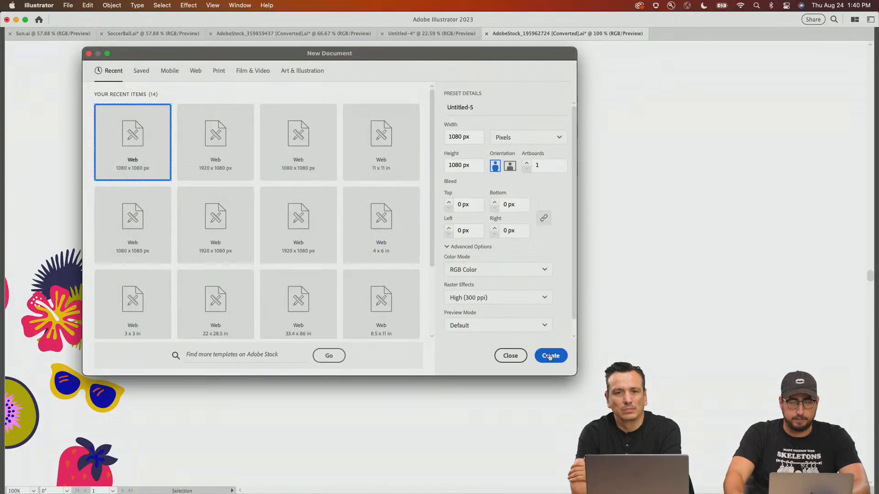
pyautogui.press('super+v')
# - Scale the pasted flower group to about 993 x 997 px so it nearly fills the artboard
pyautogui.press('s')
pyautogui.moveTo(512, 206); pyautogui.dragTo(655, 62)
pyautogui.moveTo(561, 175); pyautogui.dragTo(675, 69)
pyautogui.press('Tab')
pyautogui.hscroll(5, 565, 136)
pyautogui.scroll(-3, 564, 136)
pyautogui.press('v')
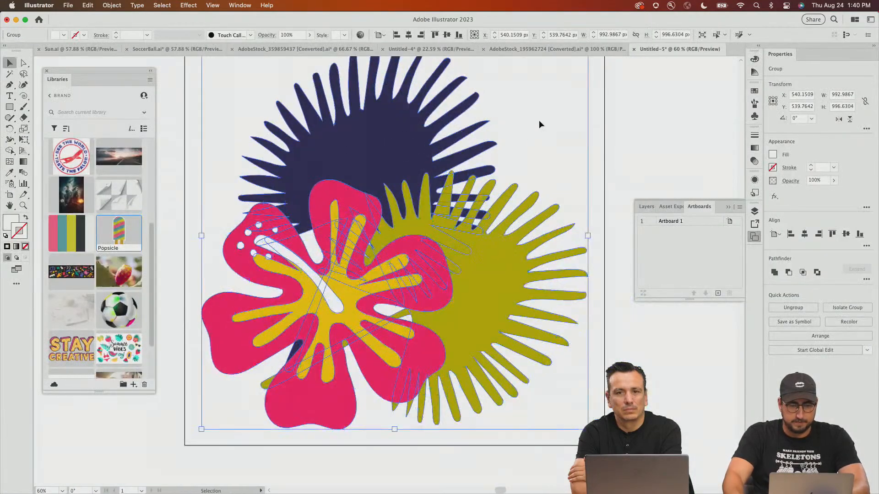
# - Examine the flower's paths in outline view, return to the normal preview and select all the artwork
pyautogui.press('super+y')
pyautogui.press('a')
pyautogui.click(367, 236)
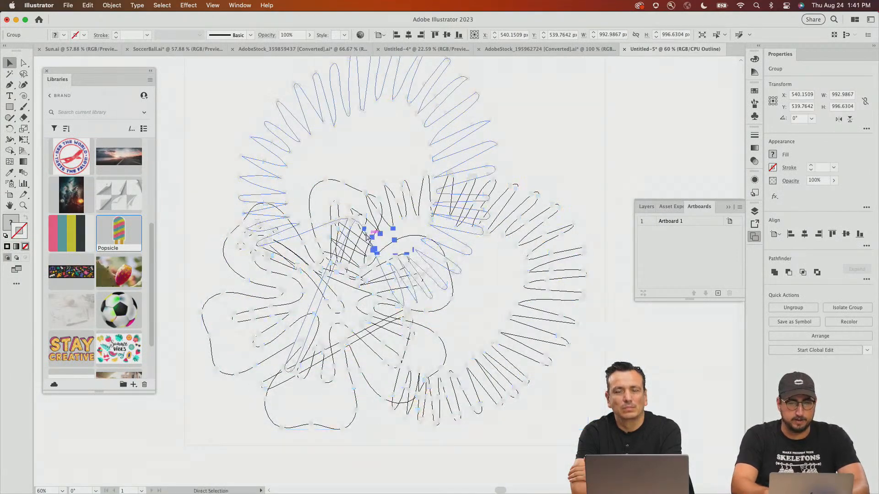
pyautogui.press('super+y')
pyautogui.press('super+a')
# - Save the document in Downloads as Flowers.ai with the Illustrator 2020 version and default options
pyautogui.press('super+s')
pyautogui.write('F')
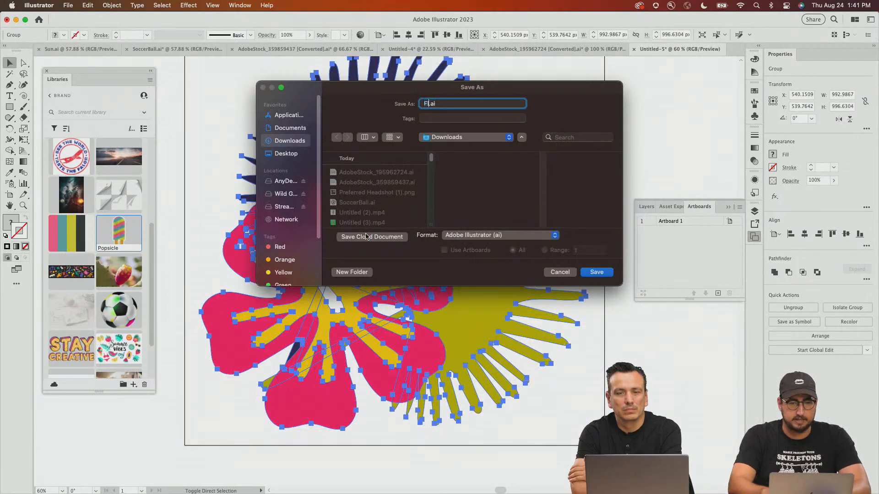
pyautogui.press('Return')
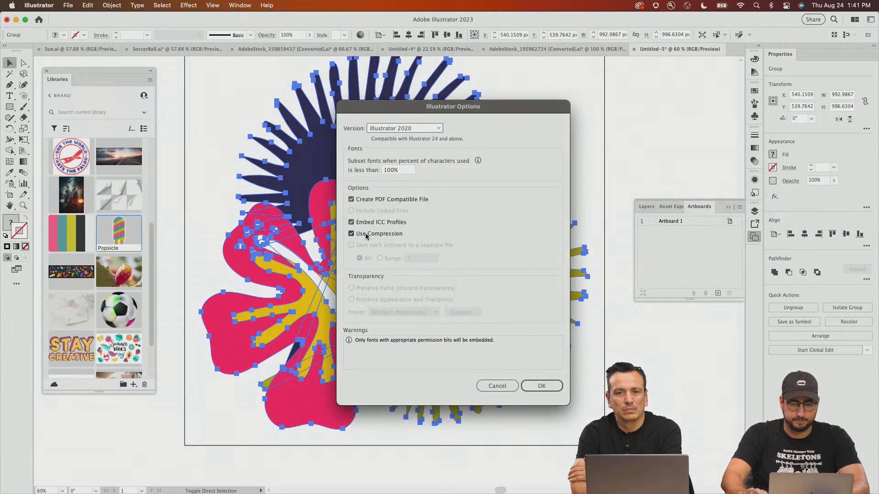
pyautogui.press('Return')
# - Switch to Adobe Express in Chrome, start a project from Flowers.ai and open it in the editor
pyautogui.press('super+Tab')
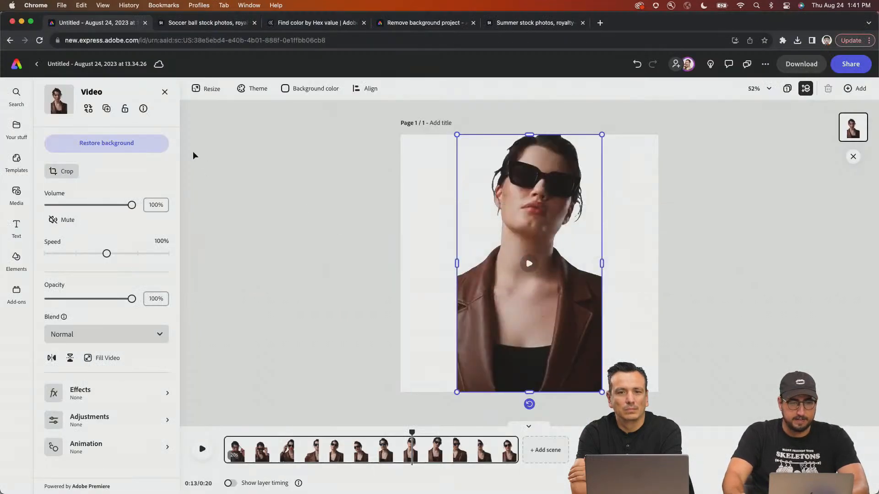
pyautogui.click(19, 72)
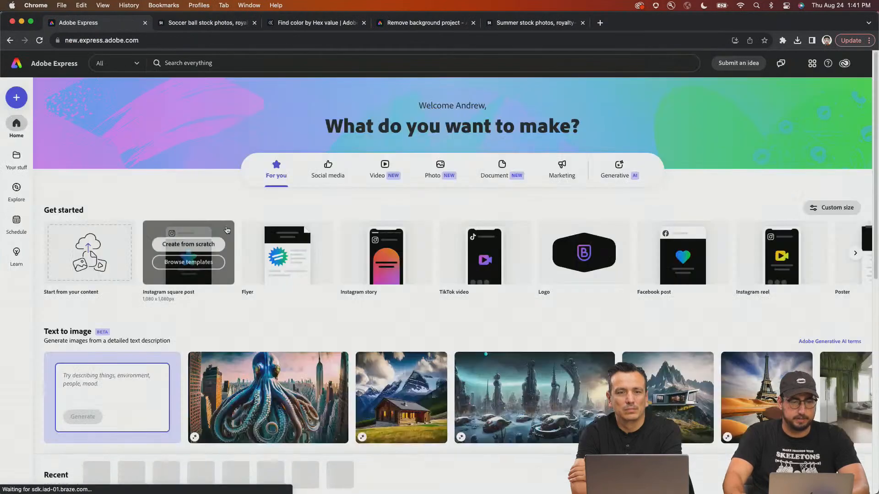
pyautogui.click(105, 254)
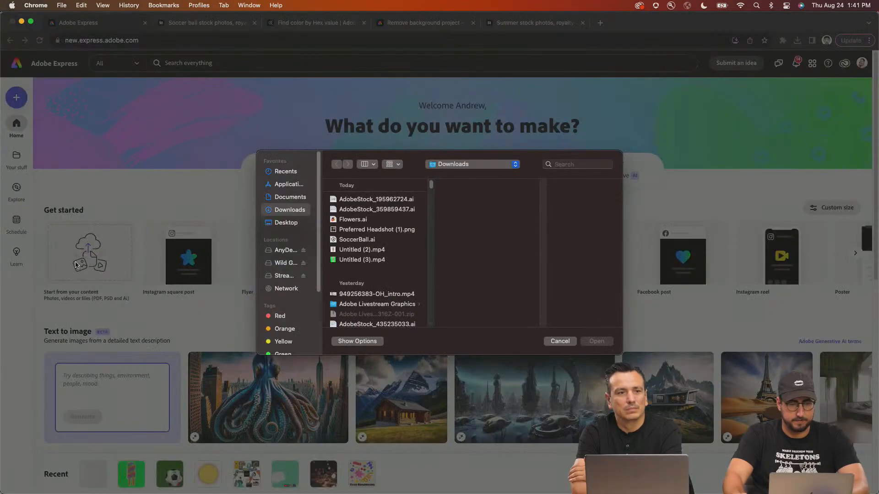
pyautogui.doubleClick(371, 223)
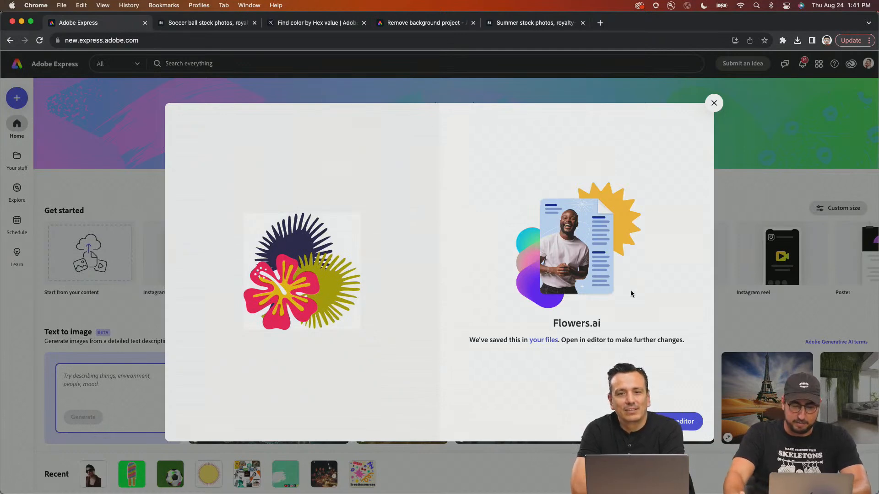
pyautogui.click(667, 421)
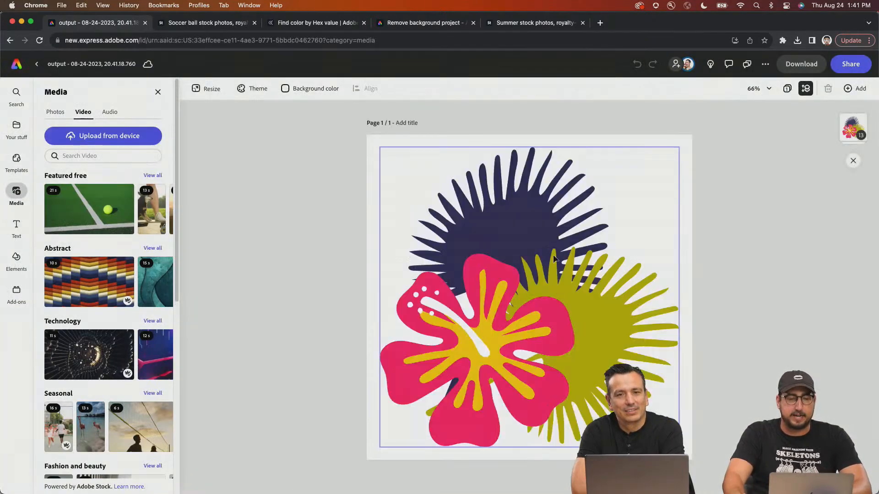
# - Ungroup the imported flower artwork into separate shapes
pyautogui.click(496, 194)
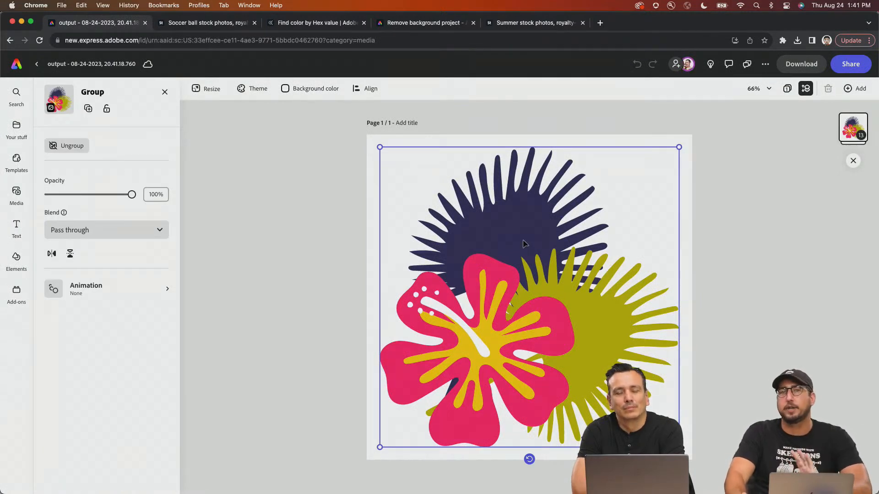
pyautogui.click(75, 148)
pyautogui.click(285, 188)
# - Apply the Wiggle looping animation to the navy spiky leaf
pyautogui.click(496, 224)
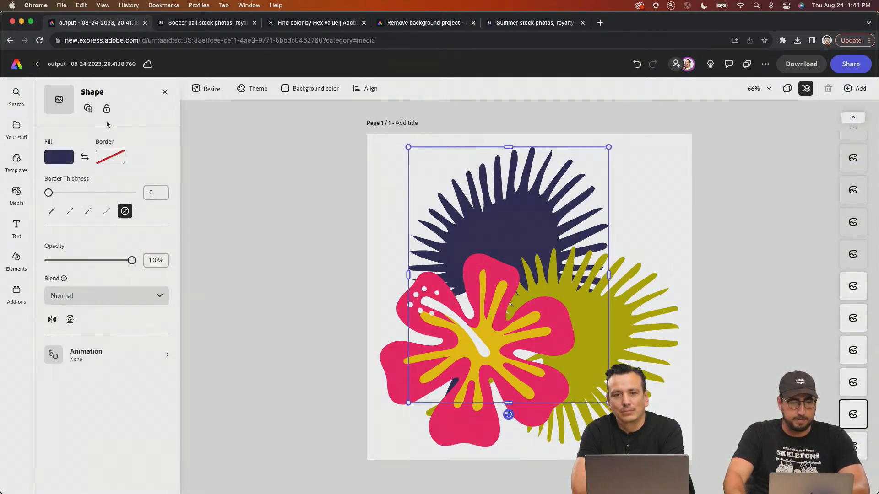
pyautogui.click(87, 365)
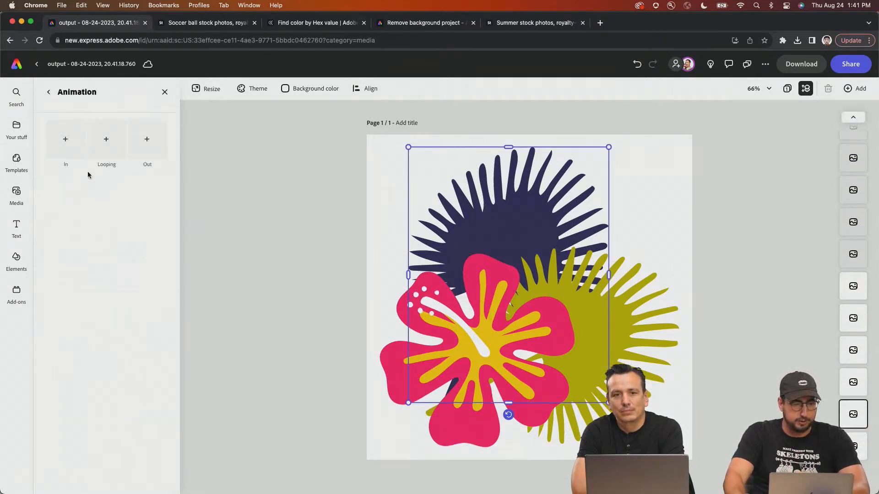
pyautogui.click(97, 154)
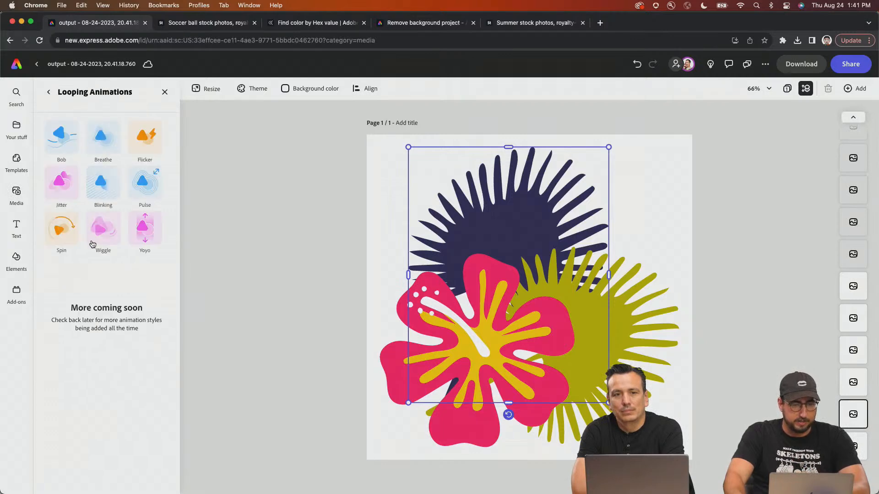
pyautogui.click(98, 238)
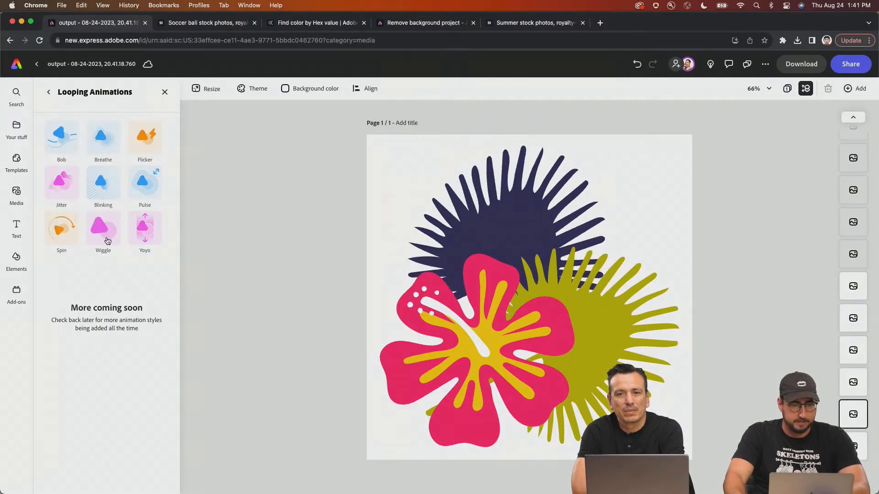
# - Apply the Spin looping animation to the olive-green spiky leaf
pyautogui.click(645, 328)
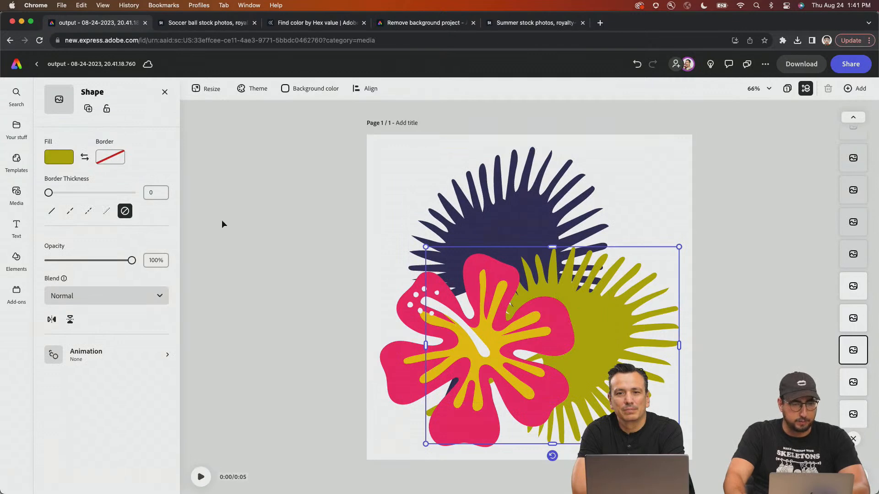
pyautogui.click(89, 352)
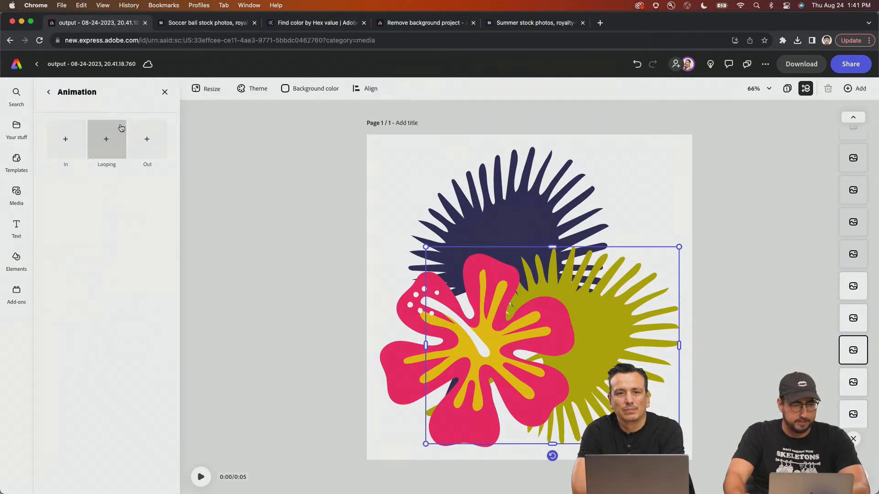
pyautogui.click(114, 137)
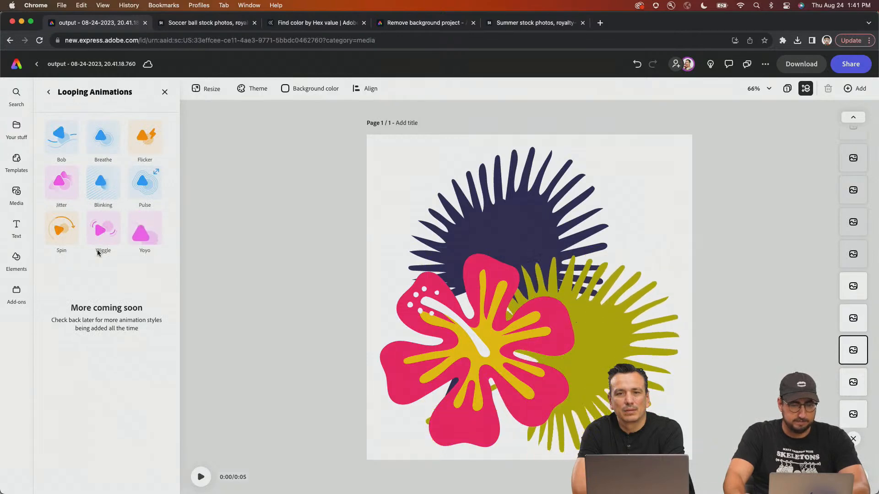
pyautogui.click(60, 228)
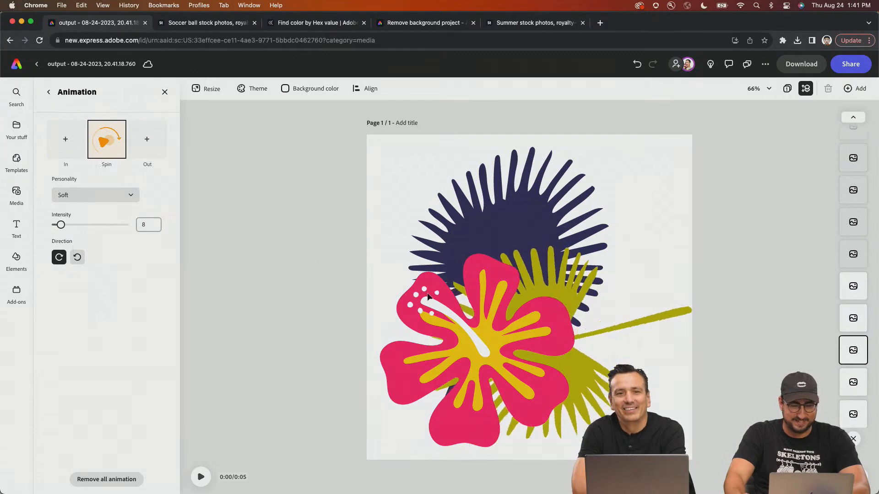
pyautogui.click(452, 315)
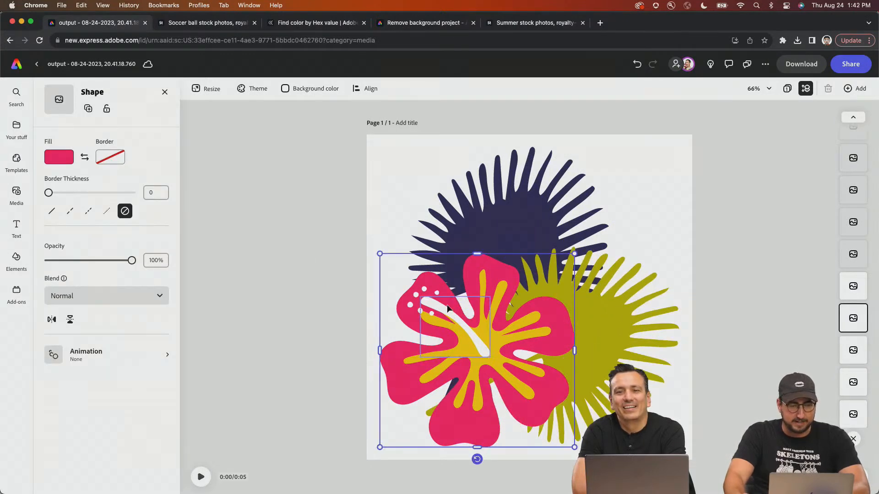
pyautogui.moveTo(432, 278); pyautogui.dragTo(406, 281)
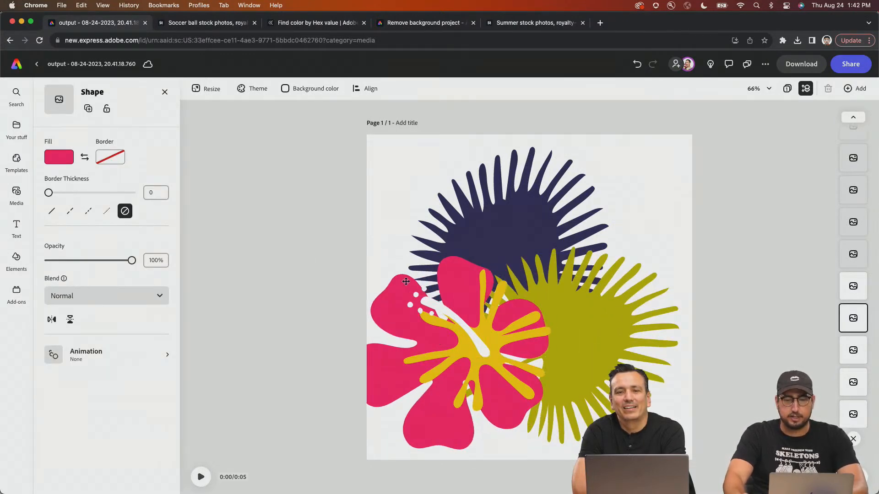
pyautogui.press('super+z')
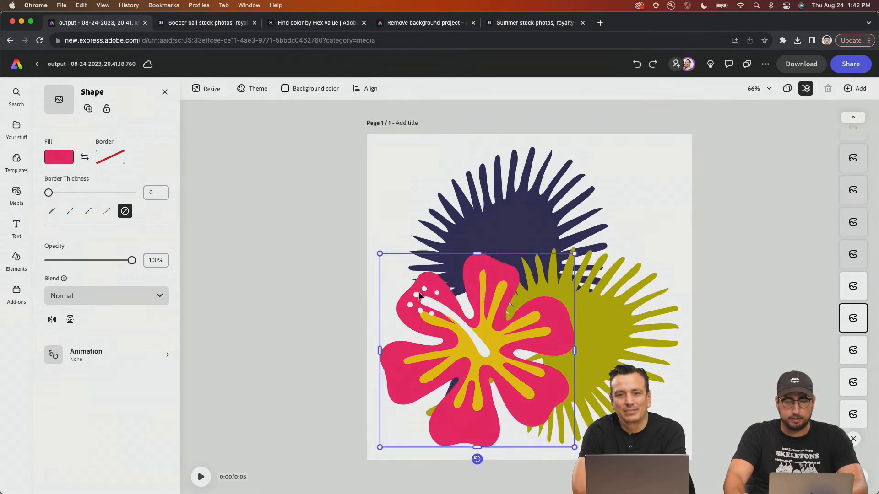
# - Group the hibiscus parts into one object: the white stamen, the six white dots, the yellow centre and the pink petals
pyautogui.click(432, 300)
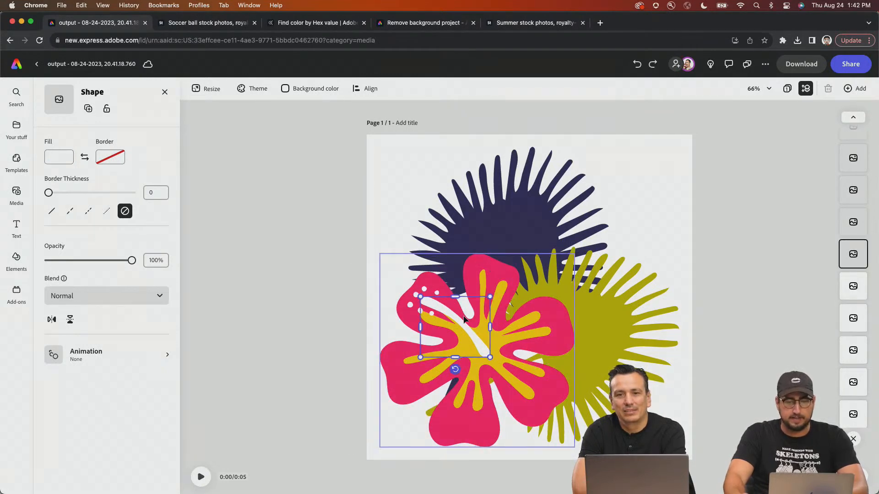
pyautogui.scroll(5, 464, 319)
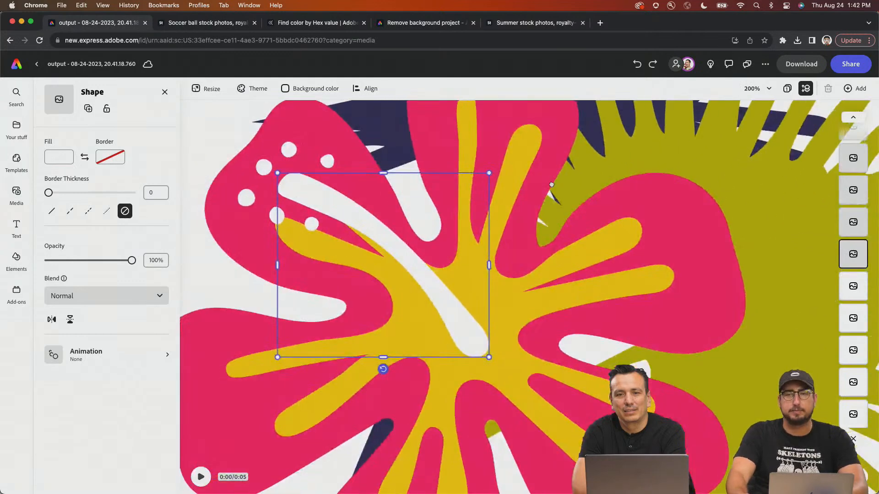
pyautogui.moveTo(552, 185); pyautogui.dragTo(568, 180)
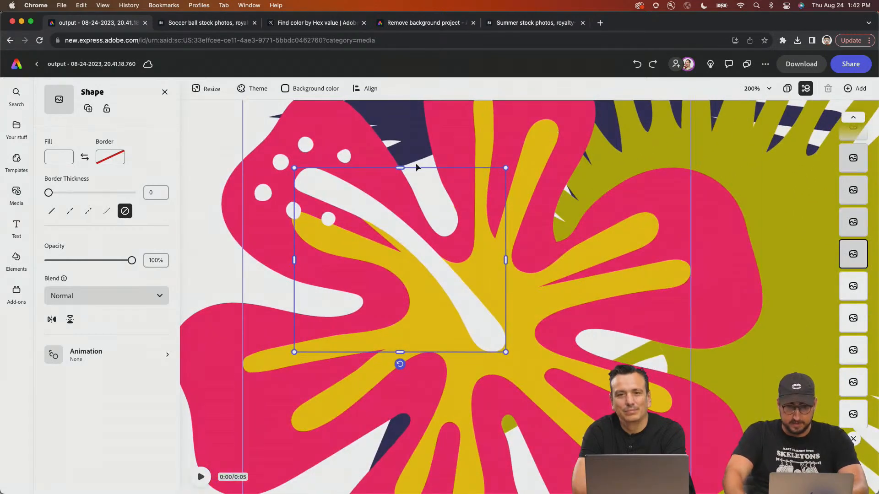
pyautogui.click(345, 157)
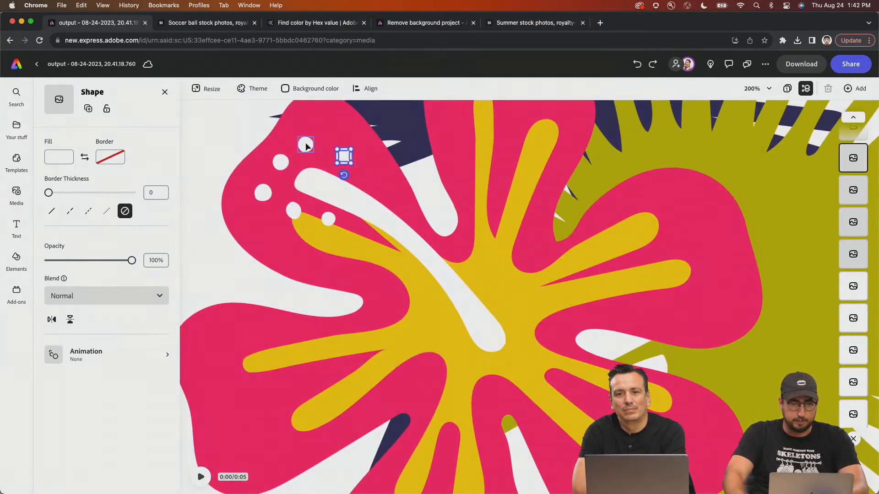
pyautogui.keyDown('shift'); pyautogui.click(306, 145); pyautogui.keyUp('shift')
pyautogui.keyDown('shift'); pyautogui.click(283, 160); pyautogui.keyUp('shift')
pyautogui.keyDown('shift'); pyautogui.click(259, 195); pyautogui.keyUp('shift')
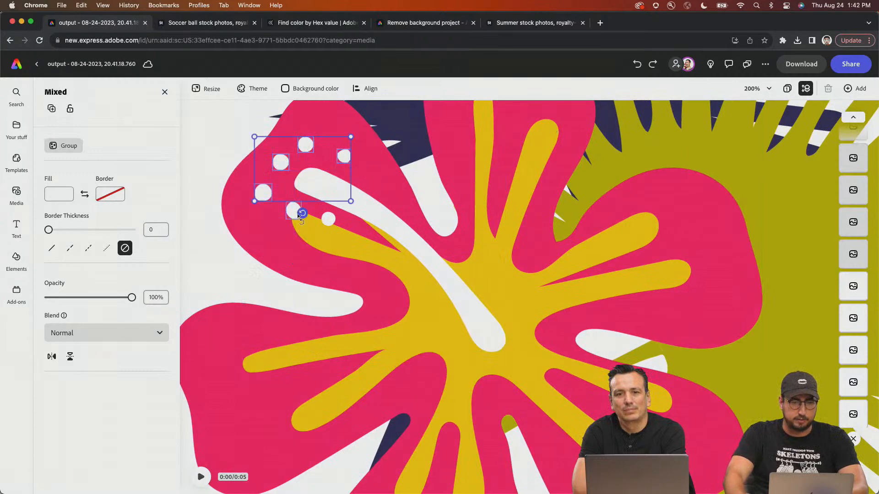
pyautogui.keyDown('shift'); pyautogui.click(410, 244); pyautogui.keyUp('shift')
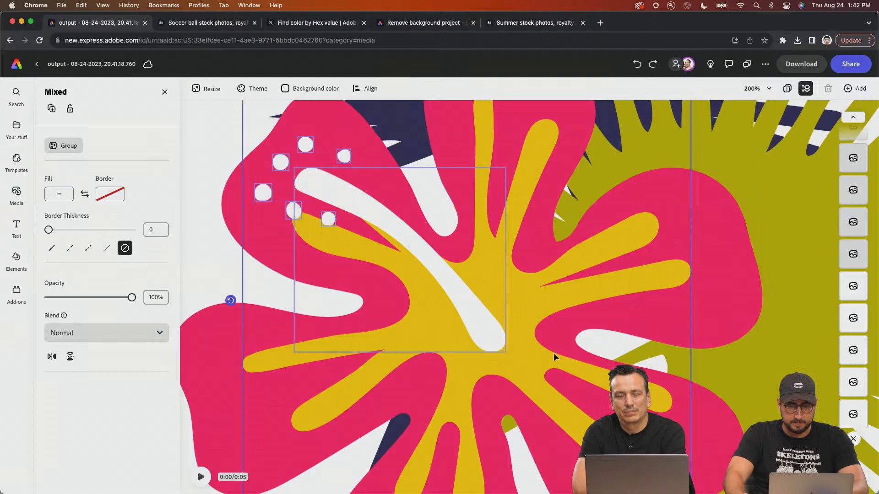
pyautogui.keyDown('shift'); pyautogui.click(674, 262); pyautogui.keyUp('shift')
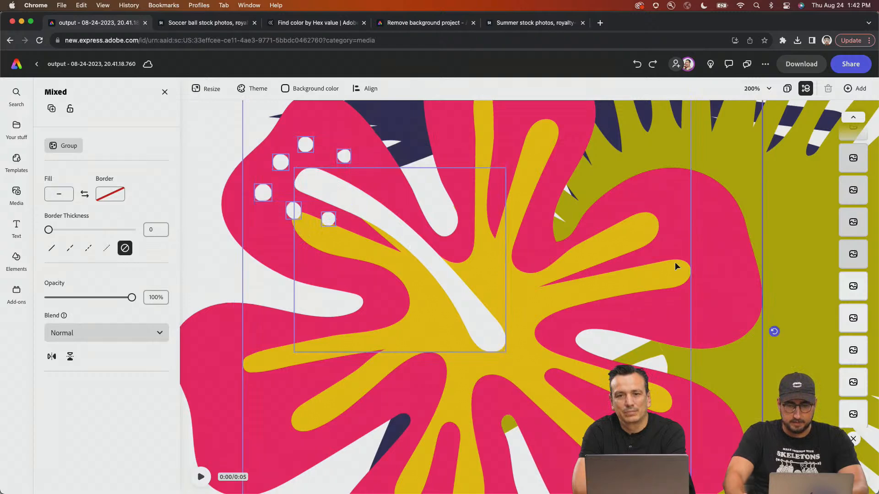
pyautogui.click(82, 143)
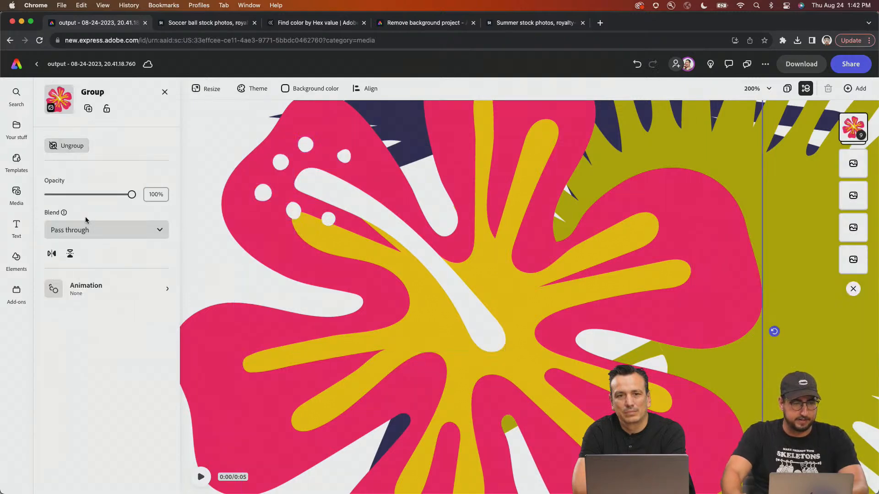
# - Apply the Breathe looping animation to the hibiscus group and preview the animated page
pyautogui.click(104, 288)
pyautogui.click(102, 136)
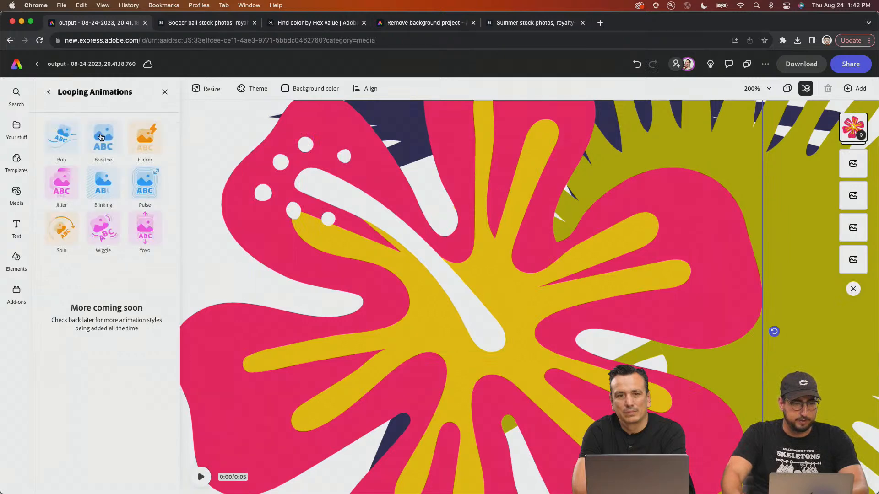
pyautogui.click(102, 137)
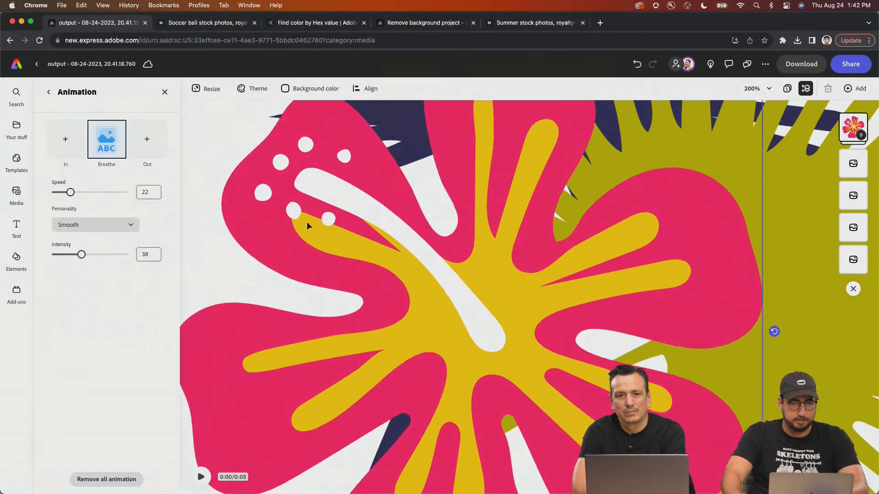
pyautogui.press('super+minus')
pyautogui.press('super+minus')
pyautogui.press('super+minus')
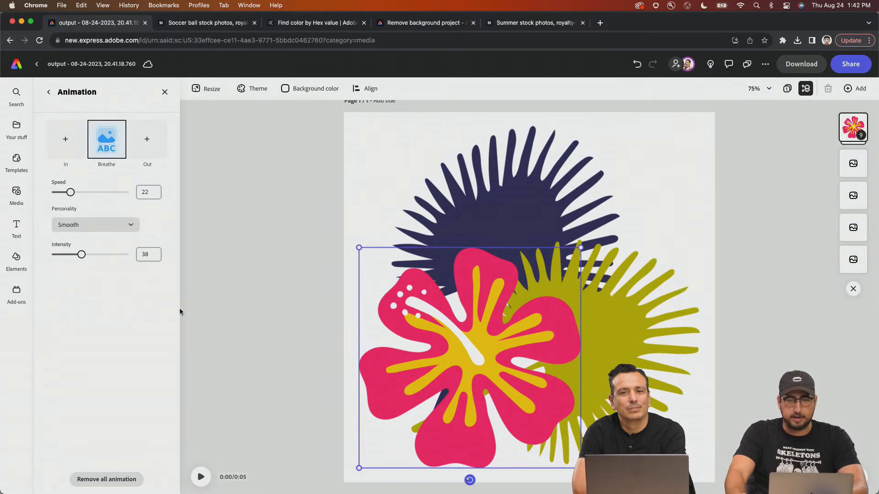
pyautogui.click(200, 477)
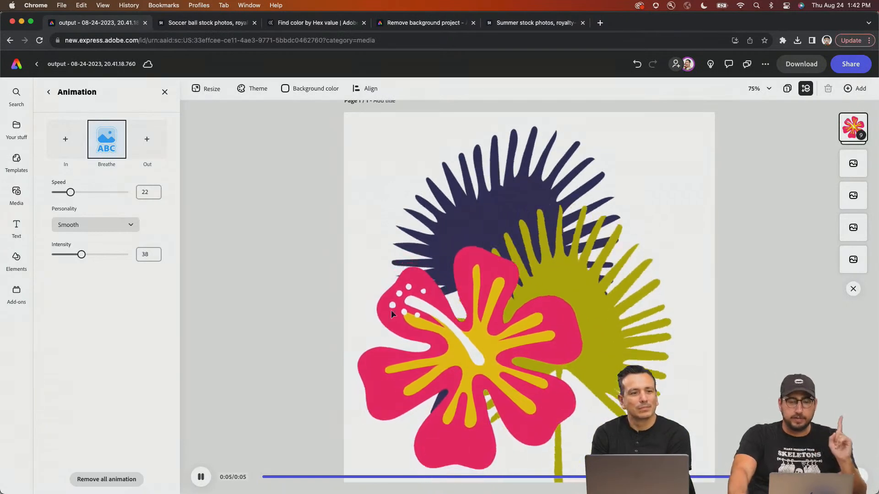
pyautogui.click(468, 292)
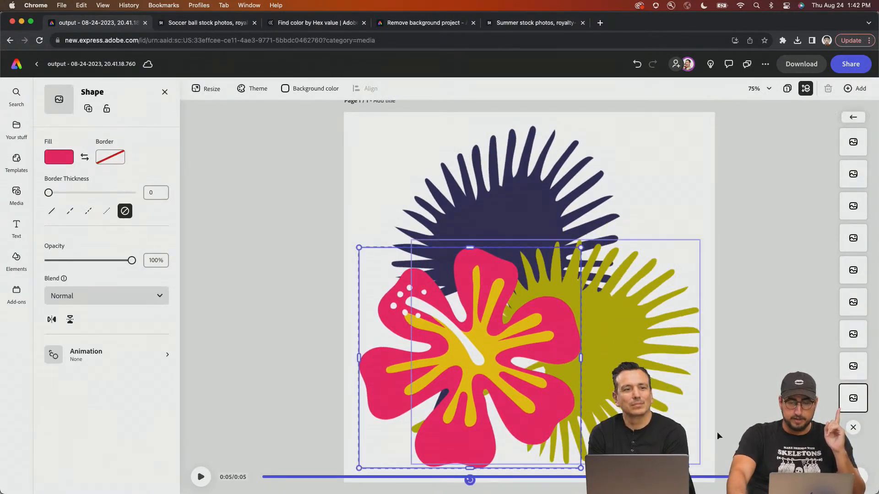
# - Expand the scene timeline and turn on layer timing
pyautogui.click(815, 477)
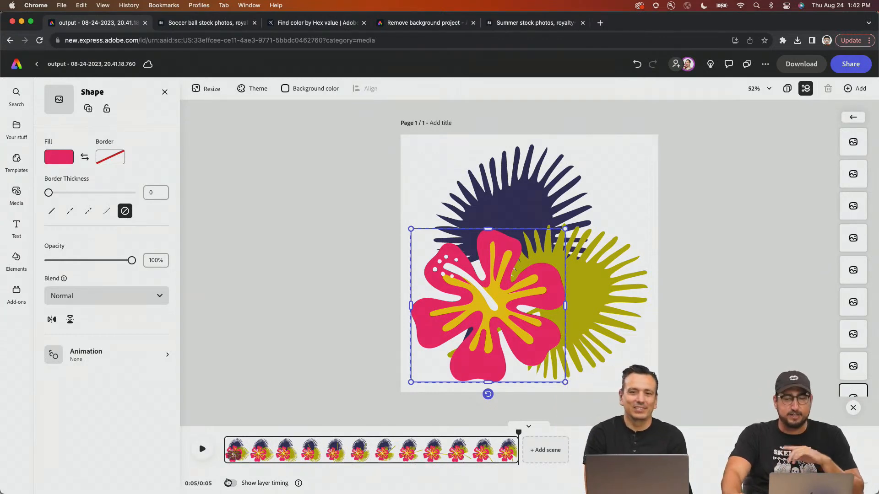
pyautogui.click(230, 484)
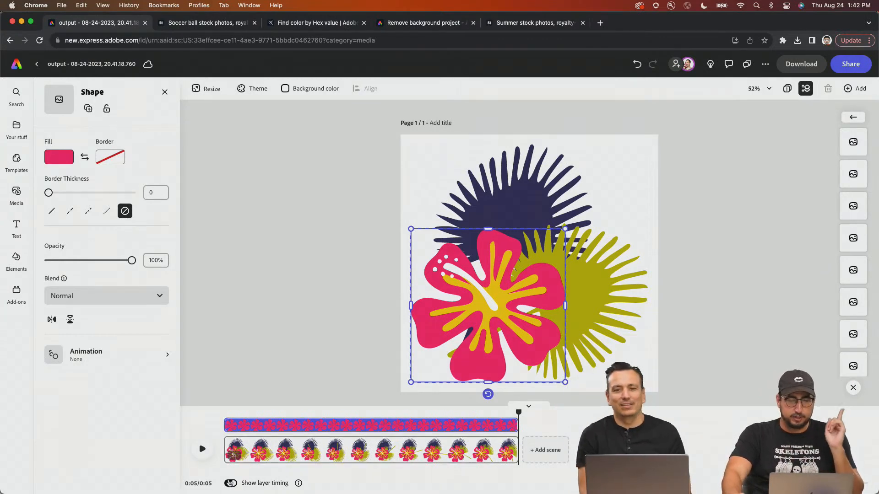
pyautogui.click(519, 206)
# - Replace the olive-green leaf's Spin looping animation with Jitter
pyautogui.click(607, 291)
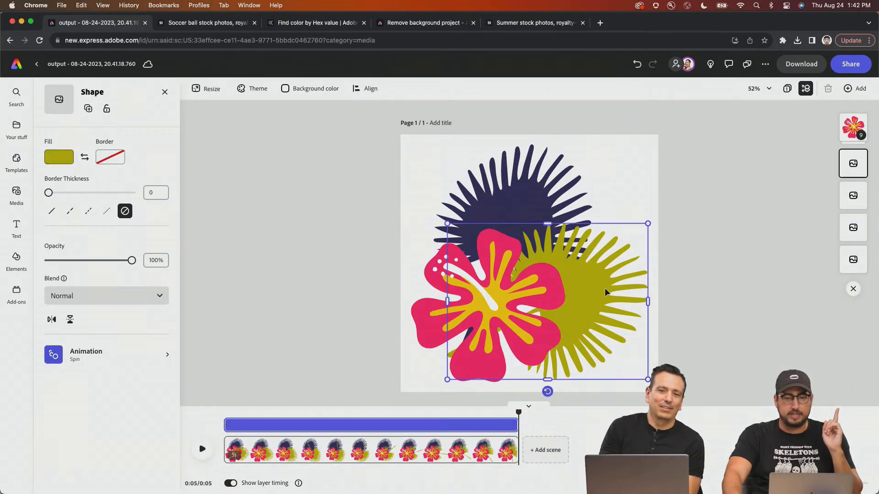
pyautogui.click(106, 360)
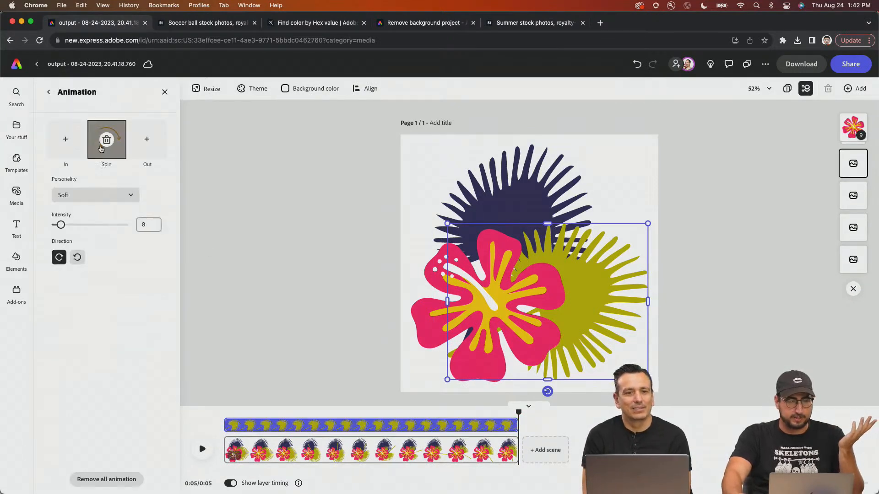
pyautogui.click(102, 146)
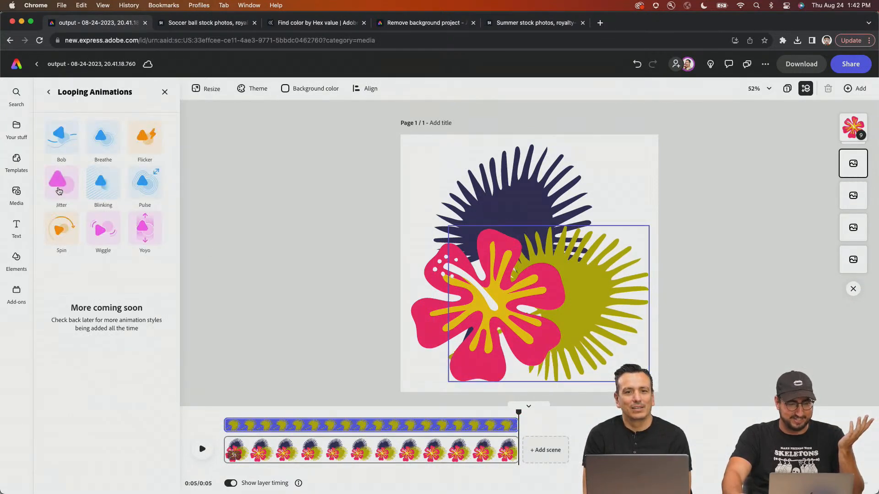
pyautogui.click(59, 191)
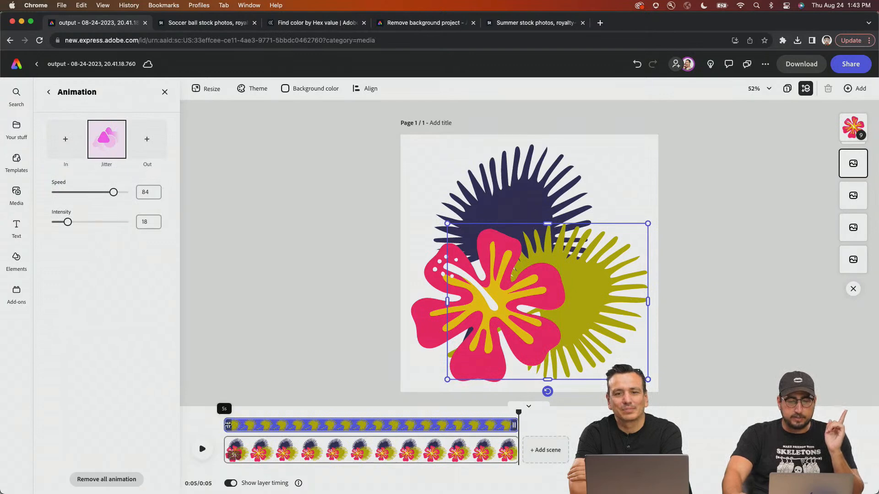
# - Stagger the layer starts with the olive leaf at about 1 s, the navy leaf at about 2 s and the flower slightly delayed, and preview the scene
pyautogui.moveTo(228, 426); pyautogui.dragTo(292, 426)
pyautogui.click(533, 198)
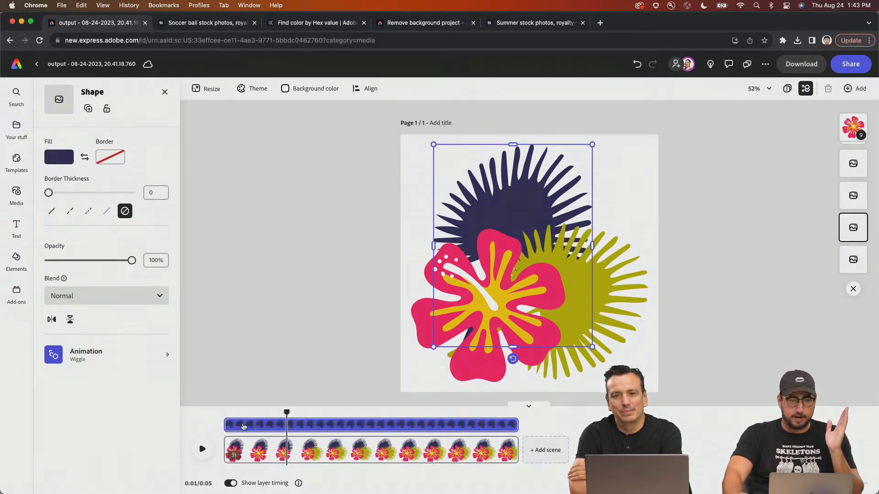
pyautogui.moveTo(230, 428); pyautogui.dragTo(339, 425)
pyautogui.click(423, 324)
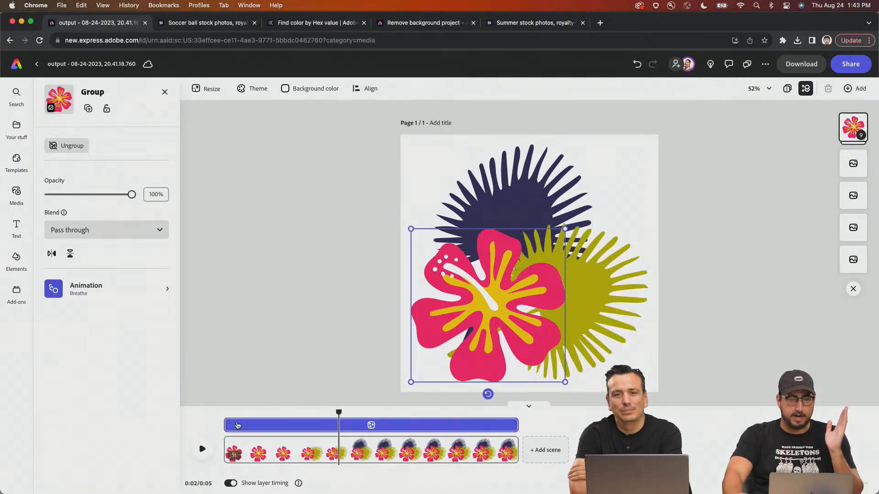
pyautogui.moveTo(231, 425); pyautogui.dragTo(239, 426)
pyautogui.click(222, 414)
pyautogui.click(202, 449)
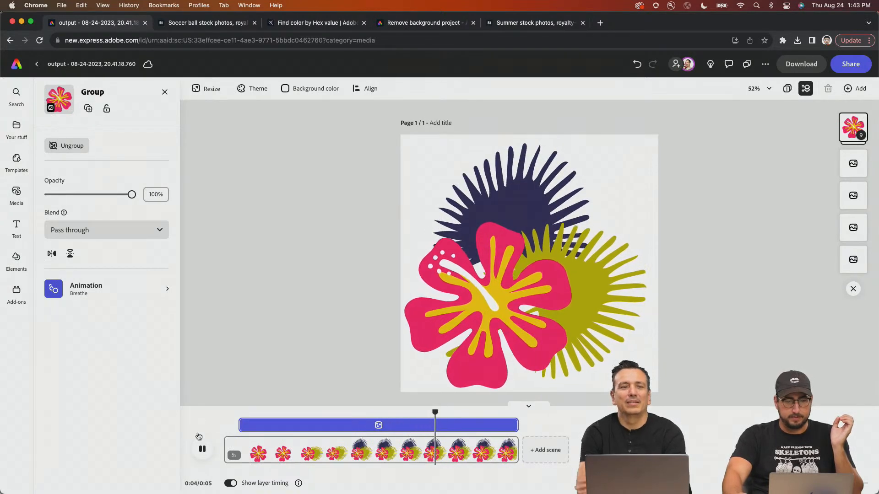
pyautogui.click(202, 448)
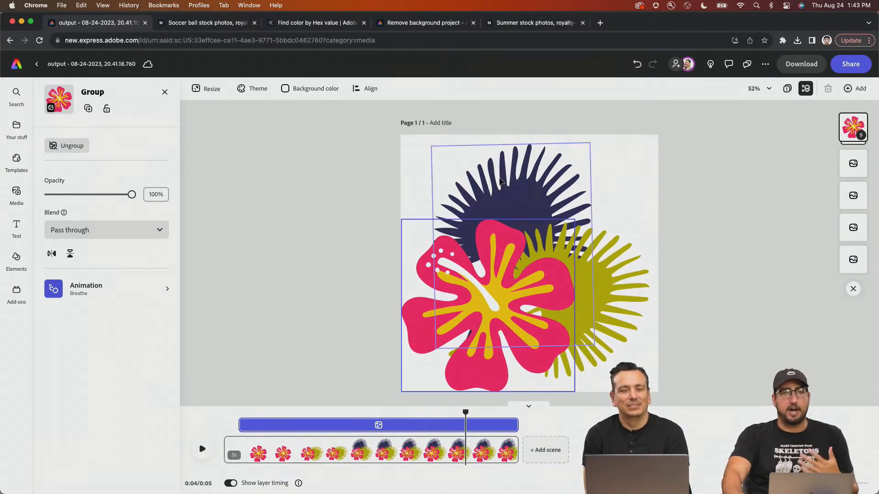
# - Add the Spin entrance animation to the navy spiky leaf
pyautogui.click(501, 182)
pyautogui.click(113, 357)
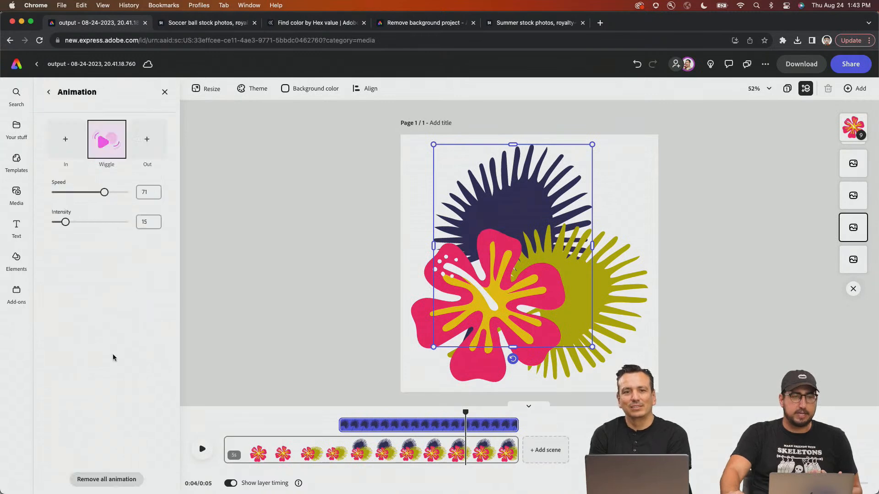
pyautogui.click(66, 138)
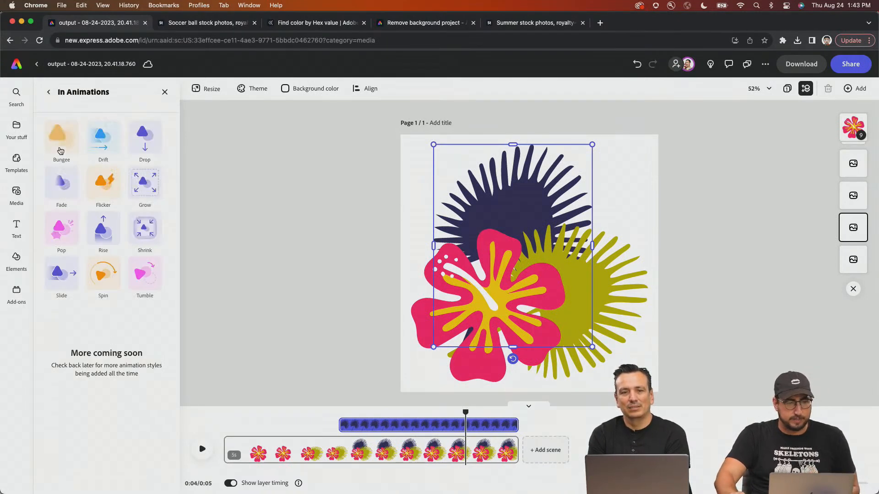
pyautogui.click(98, 274)
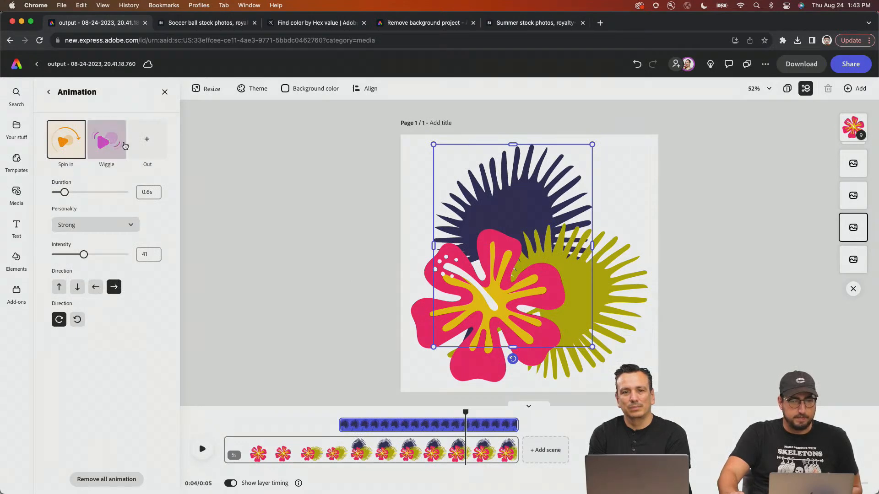
# - Add the Spin exit animation to the navy leaf with its movement direction set to left
pyautogui.click(146, 139)
pyautogui.click(100, 267)
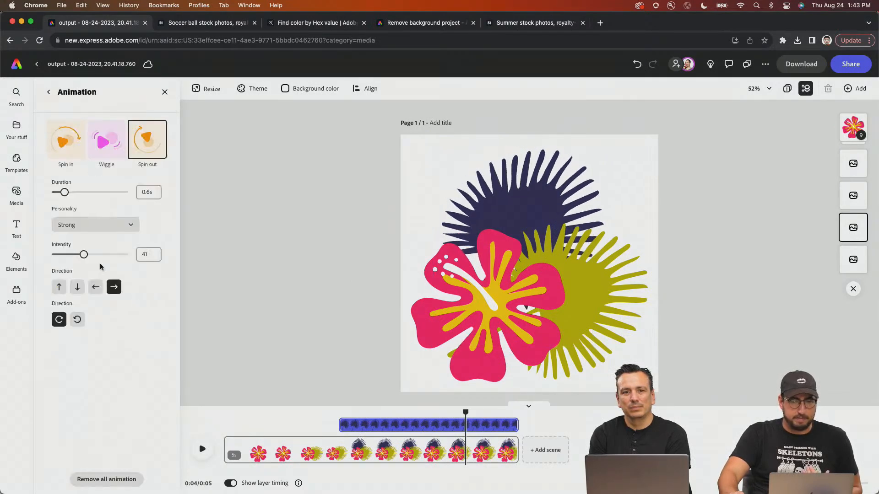
pyautogui.click(96, 292)
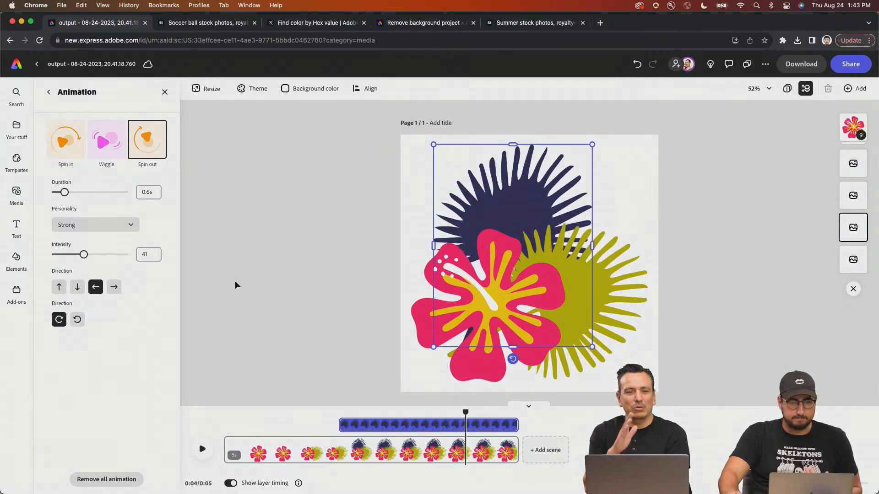
# - Set the rotation direction of the navy leaf's Spin exit animation to counterclockwise
pyautogui.click(77, 320)
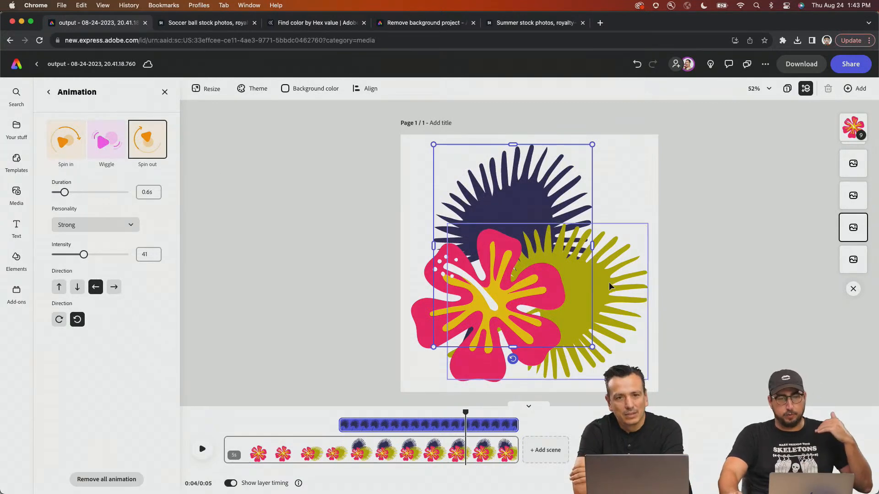
# - Add the Tumble entrance animation and the Slide exit animation to the olive-green leaf
pyautogui.click(575, 247)
pyautogui.click(98, 353)
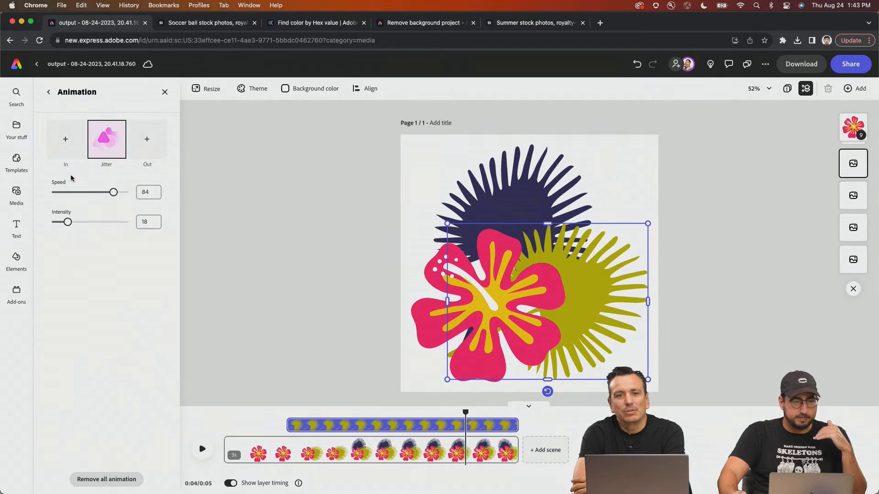
pyautogui.click(66, 140)
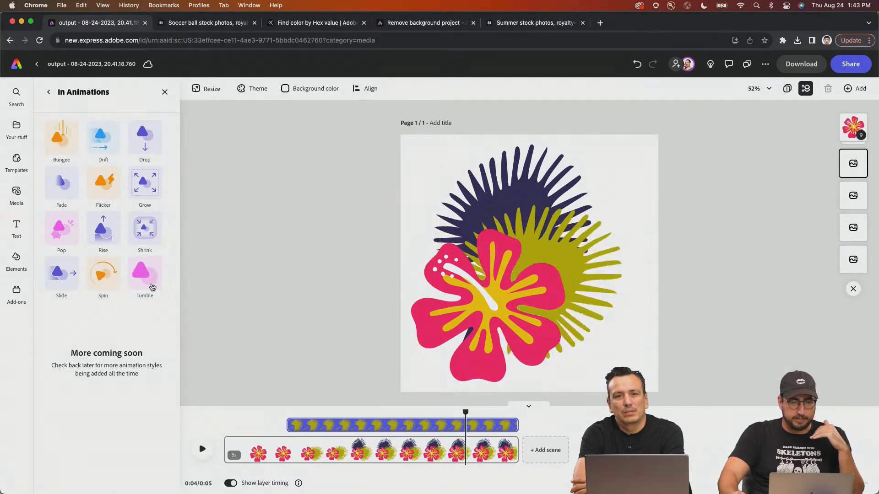
pyautogui.click(152, 287)
pyautogui.click(152, 151)
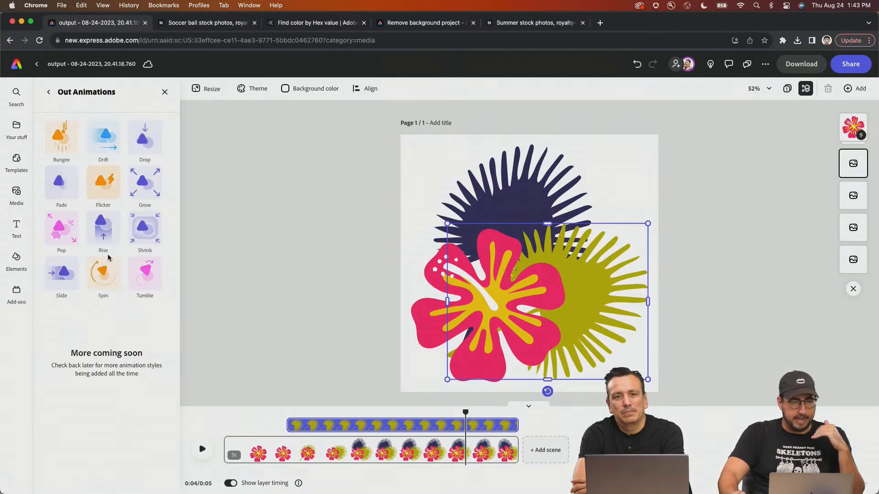
pyautogui.click(72, 275)
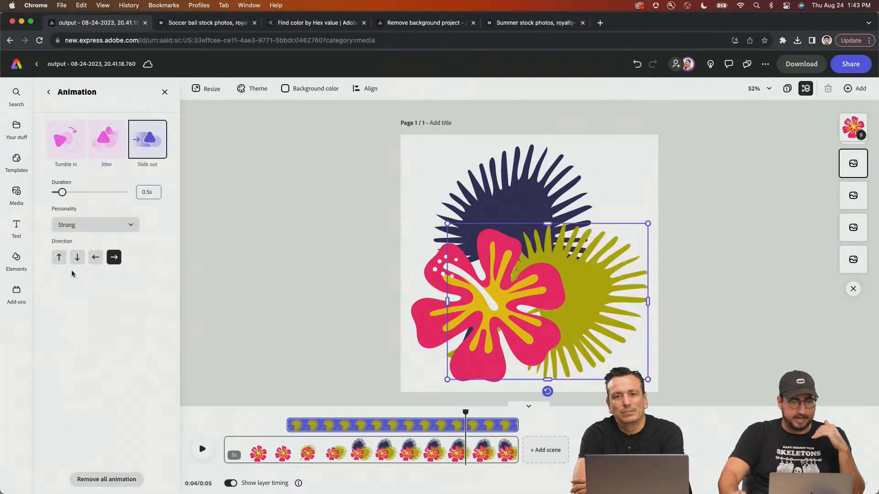
# - Add the Grow entrance and Grow exit animations to the flower group, keep the Soft personality, and preview the scene from the start
pyautogui.click(431, 316)
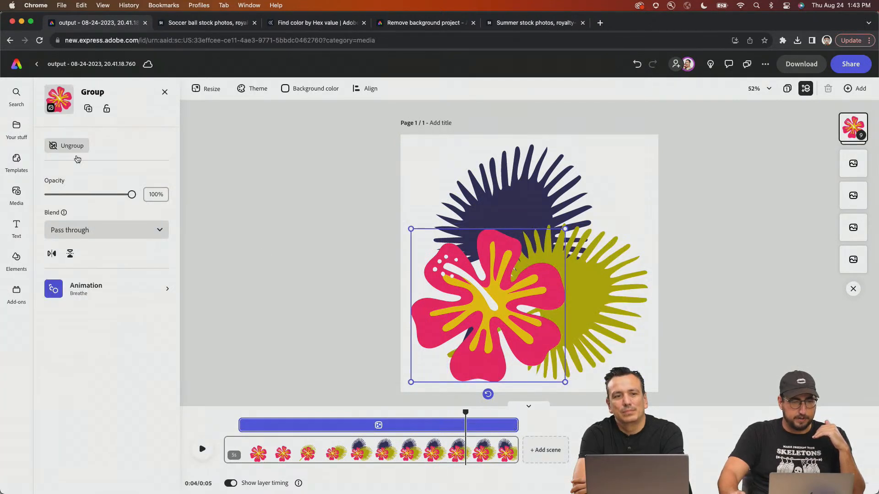
pyautogui.click(107, 291)
pyautogui.click(76, 139)
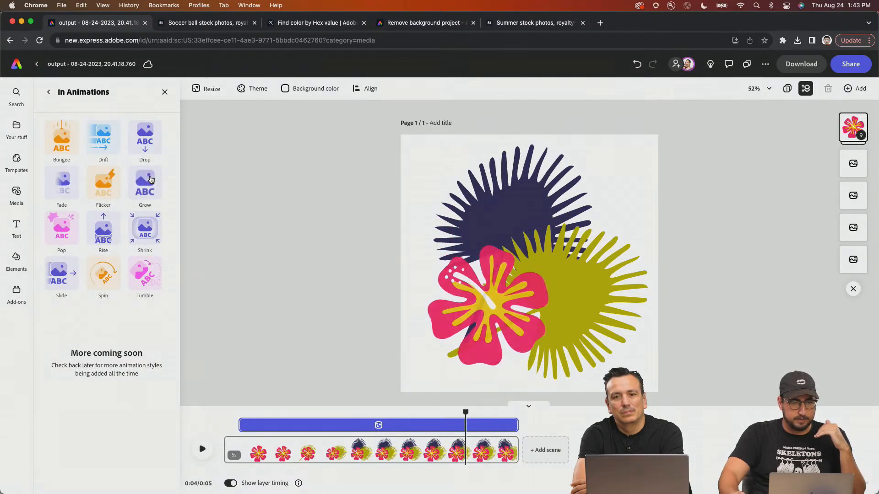
pyautogui.click(151, 179)
pyautogui.click(140, 158)
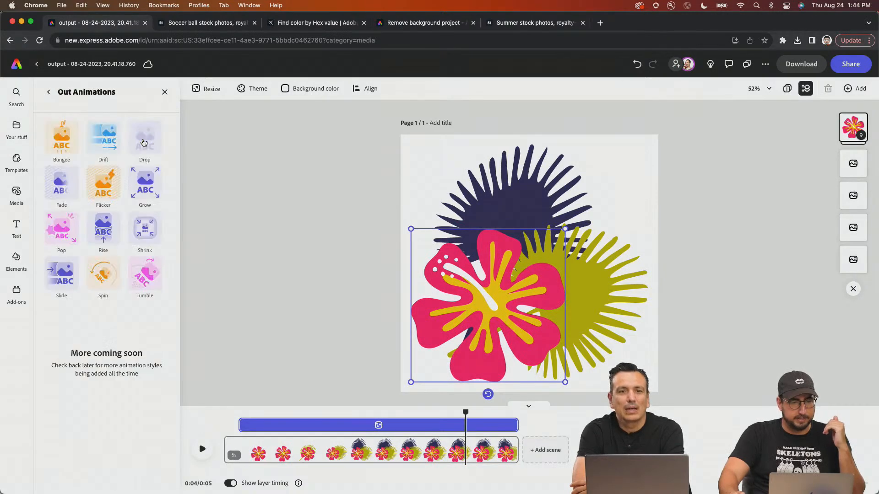
pyautogui.click(143, 180)
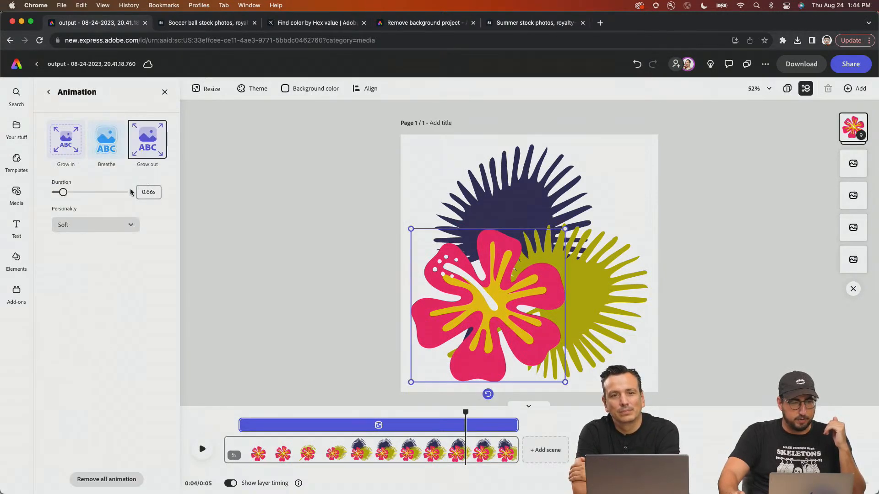
pyautogui.click(94, 225)
pyautogui.click(83, 245)
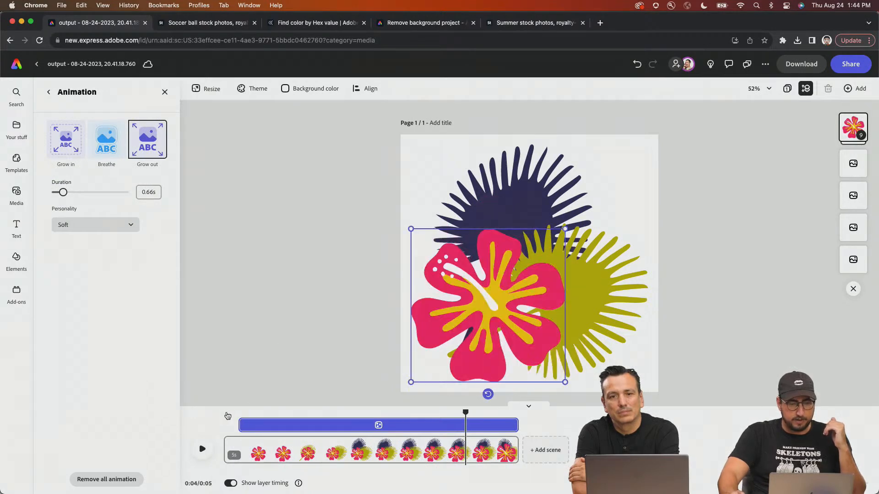
pyautogui.click(228, 415)
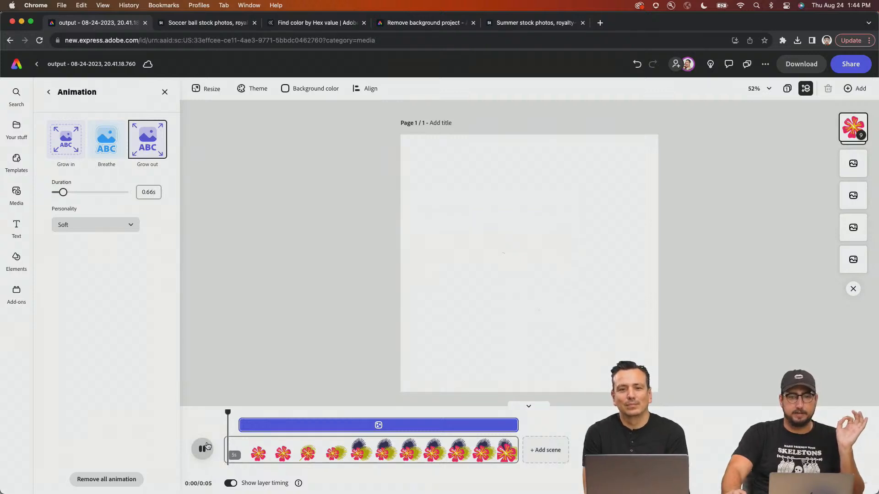
pyautogui.click(205, 448)
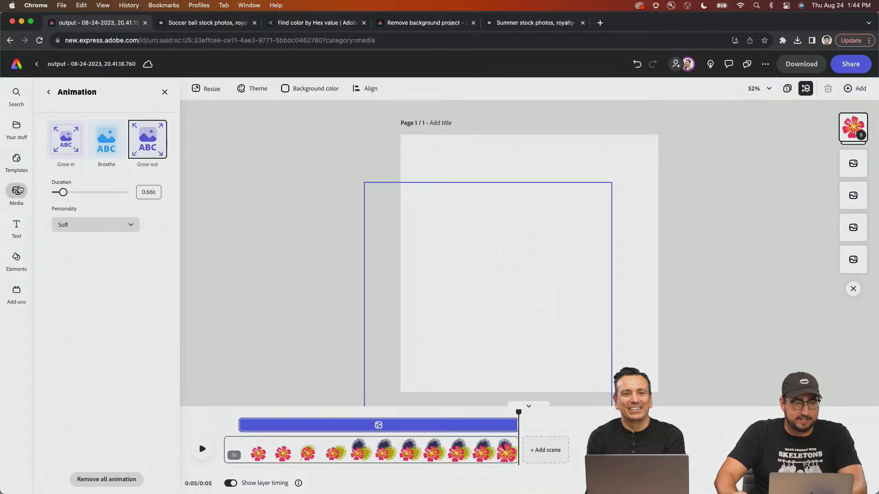
# - Search the stock videos for "tropical" and add the 13 s turquoise ocean wave clip to the page
pyautogui.click(17, 191)
pyautogui.click(92, 157)
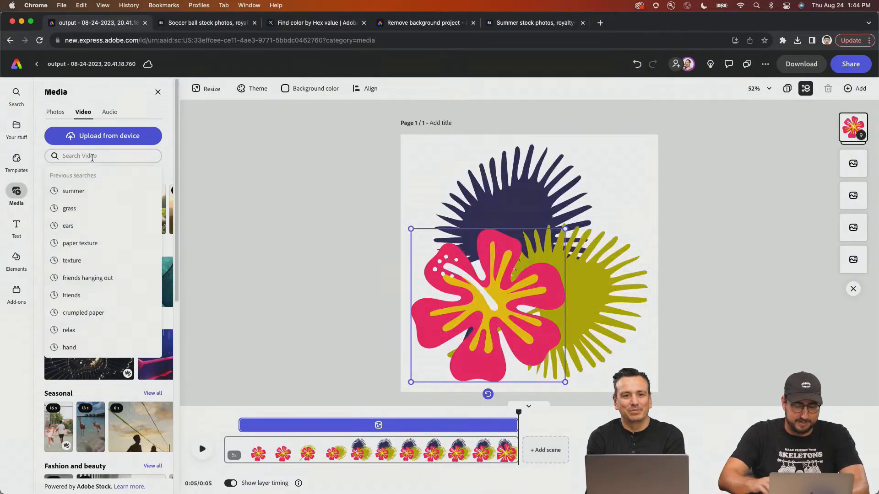
pyautogui.write('tropic')
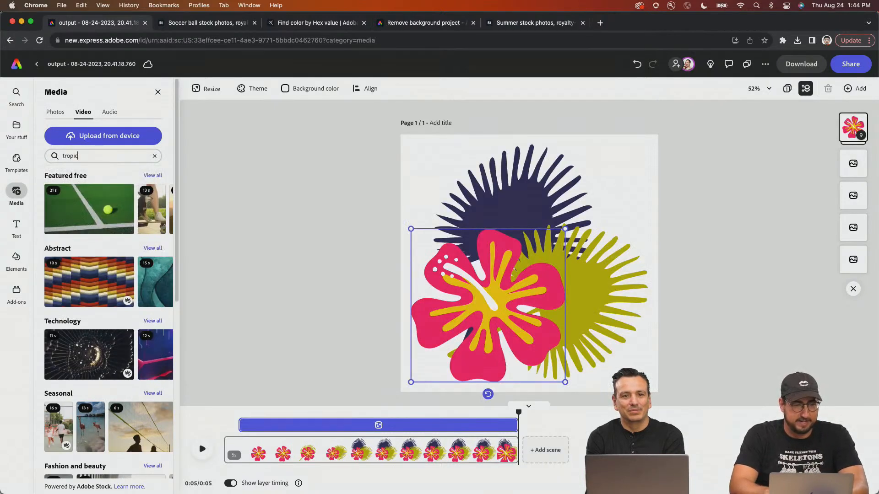
pyautogui.write('al')
pyautogui.press('Return')
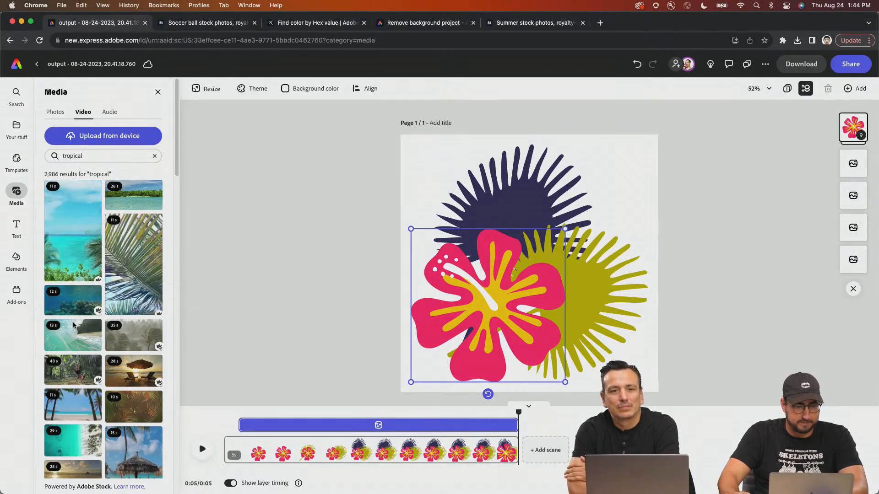
pyautogui.click(77, 329)
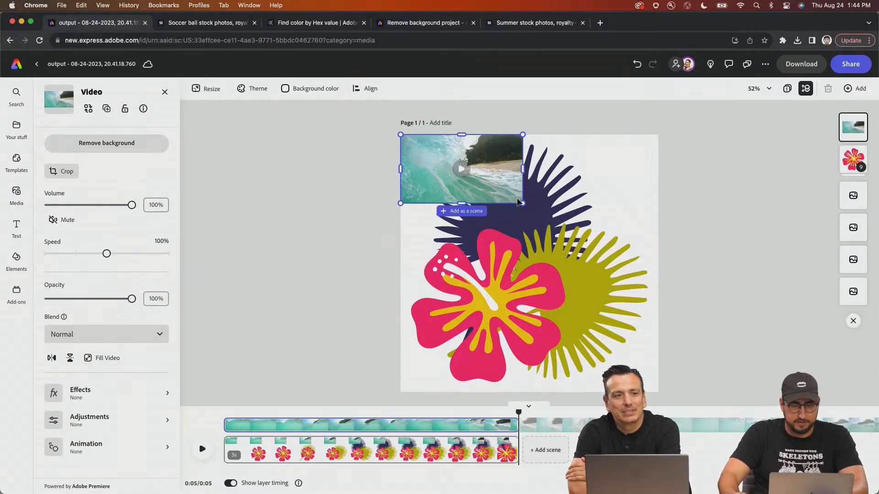
# - Enlarge the wave video to cover the whole page, send it behind all other layers, and shift it so the shoreline shows
pyautogui.moveTo(522, 202); pyautogui.dragTo(682, 297)
pyautogui.moveTo(810, 375); pyautogui.dragTo(863, 394)
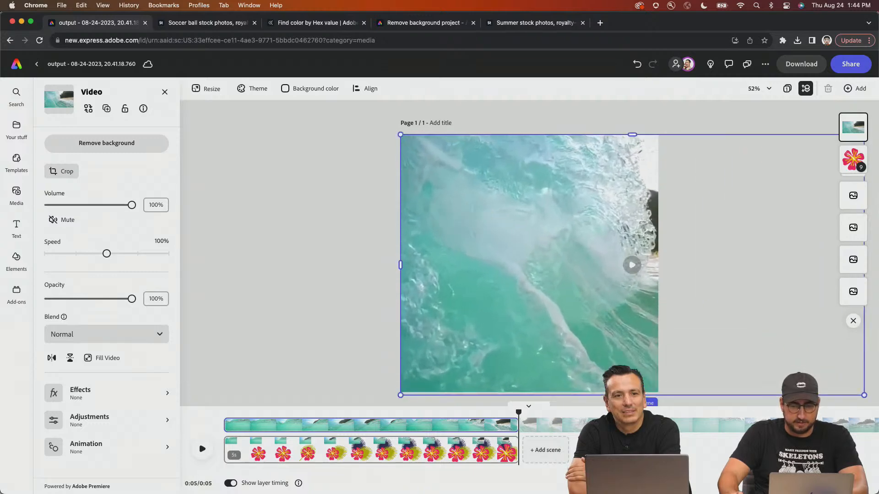
pyautogui.moveTo(722, 331); pyautogui.dragTo(714, 327)
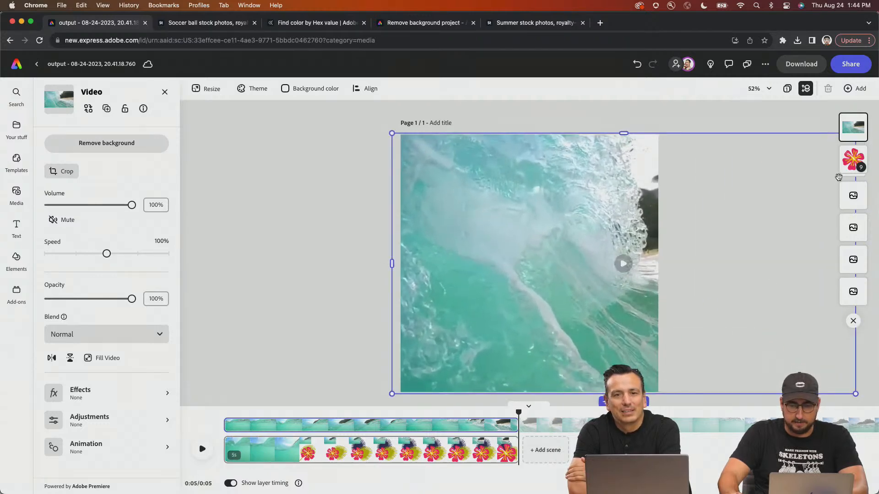
pyautogui.moveTo(855, 136); pyautogui.dragTo(850, 178)
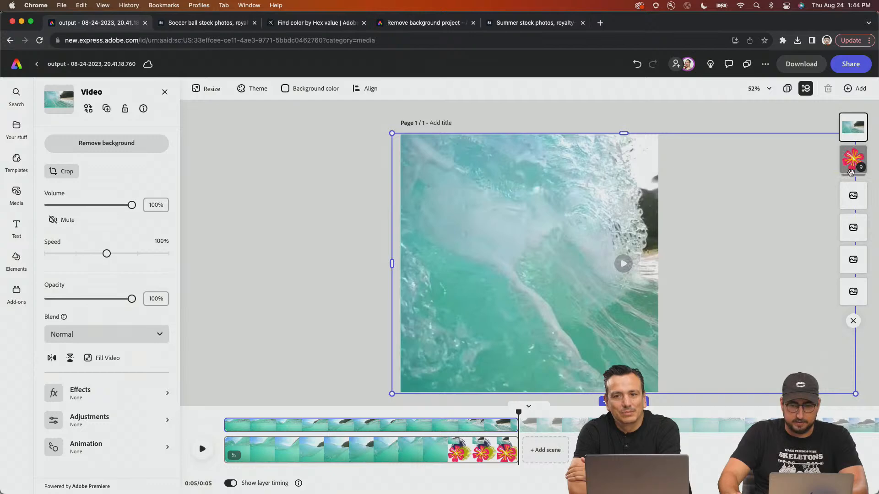
pyautogui.moveTo(853, 127); pyautogui.dragTo(853, 289)
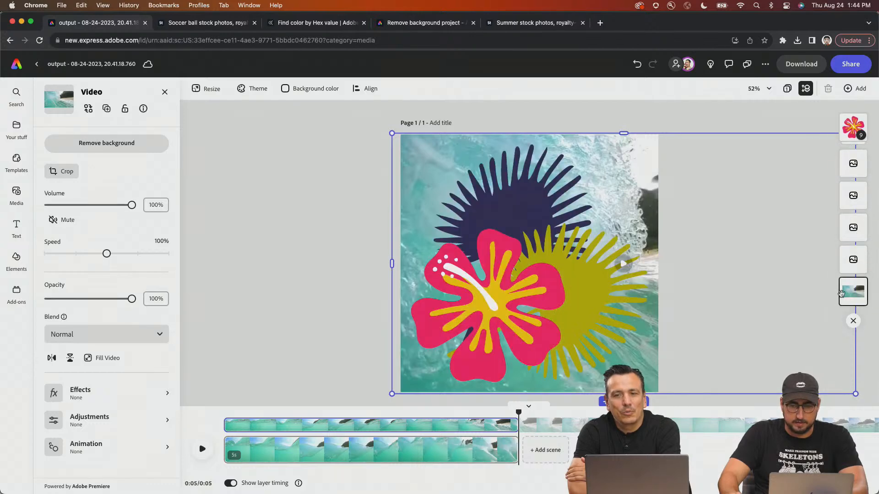
pyautogui.moveTo(728, 291); pyautogui.dragTo(687, 294)
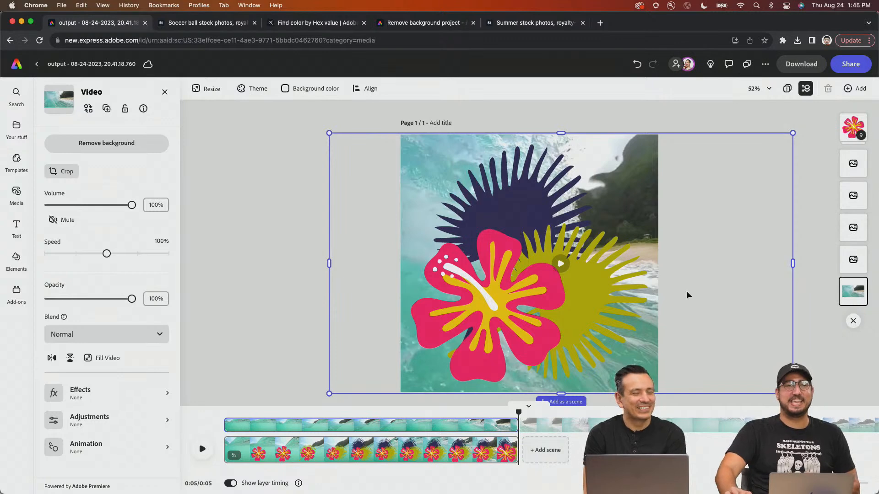
# - Set the blend mode of the navy leaf and the olive-green leaf to Multiply
pyautogui.click(469, 303)
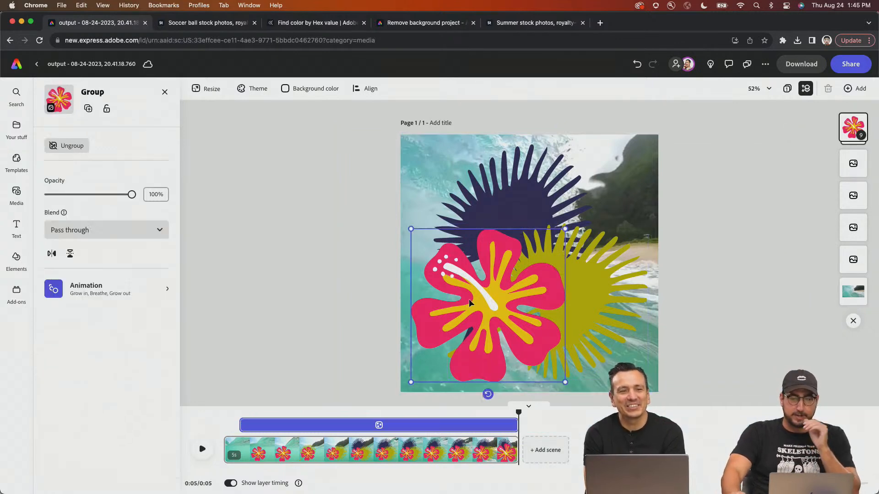
pyautogui.click(515, 188)
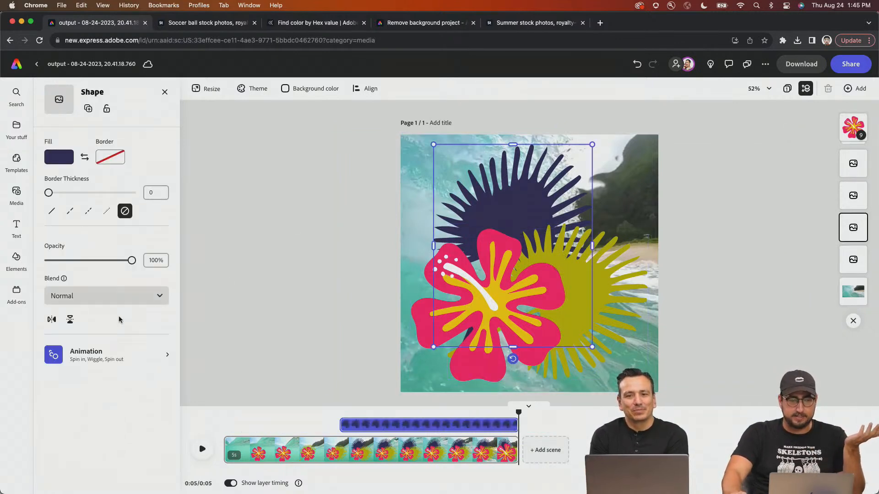
pyautogui.click(111, 298)
pyautogui.click(105, 366)
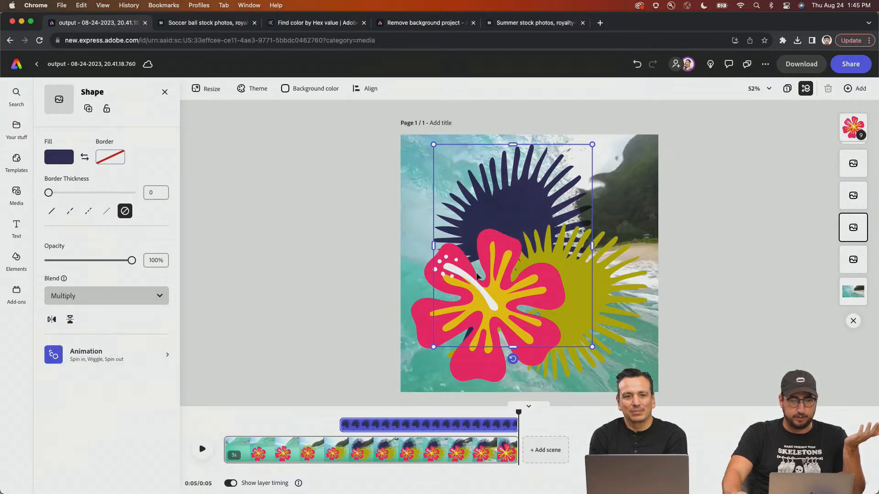
pyautogui.click(614, 286)
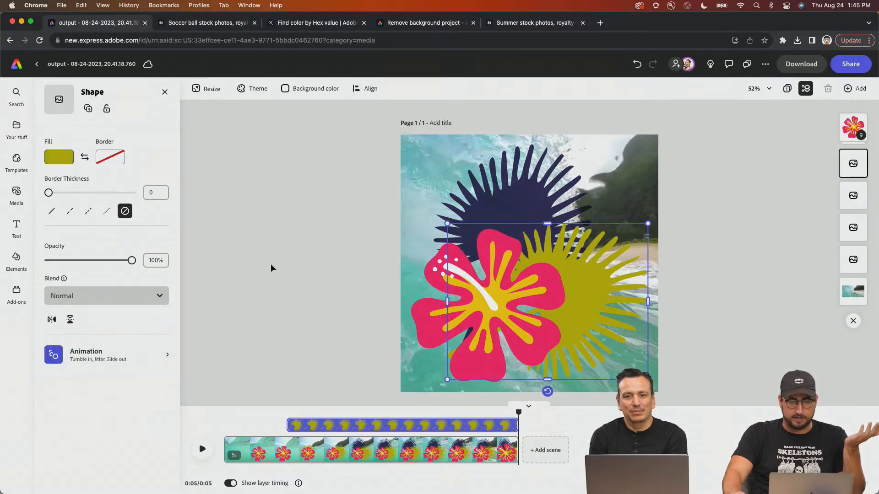
pyautogui.click(107, 302)
pyautogui.click(112, 364)
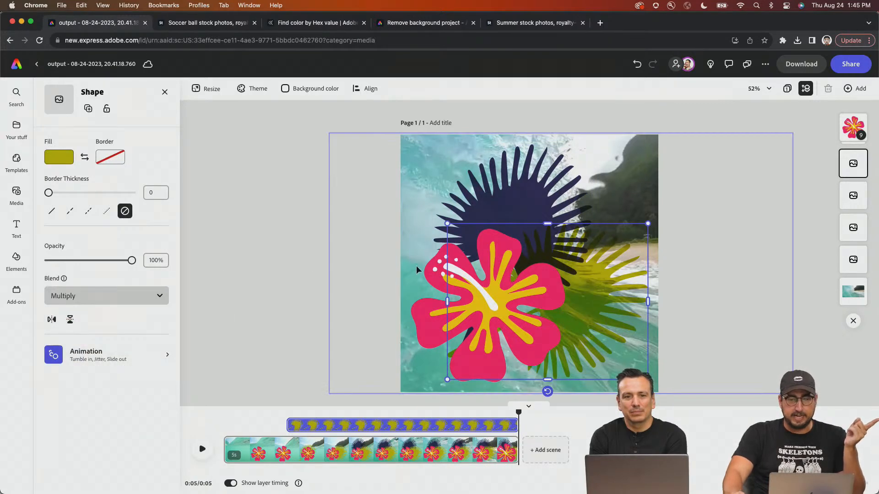
# - Set the flower group's blend mode to Multiply and deselect it
pyautogui.click(438, 280)
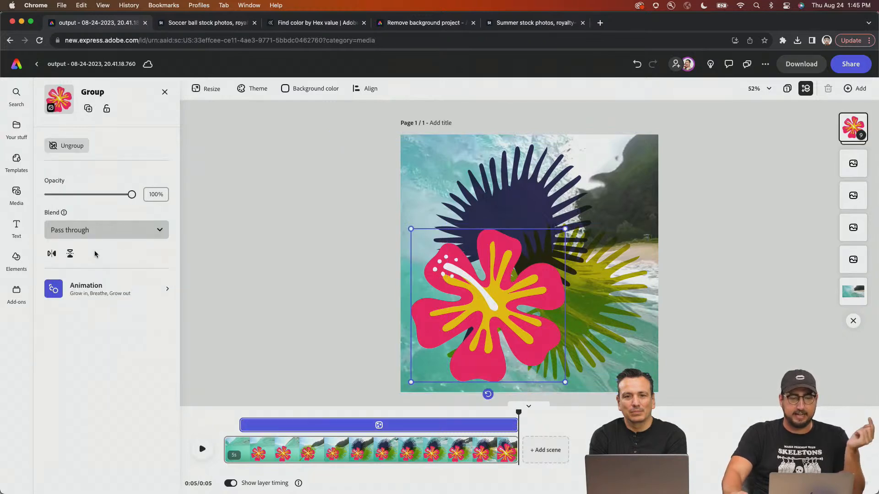
pyautogui.click(103, 232)
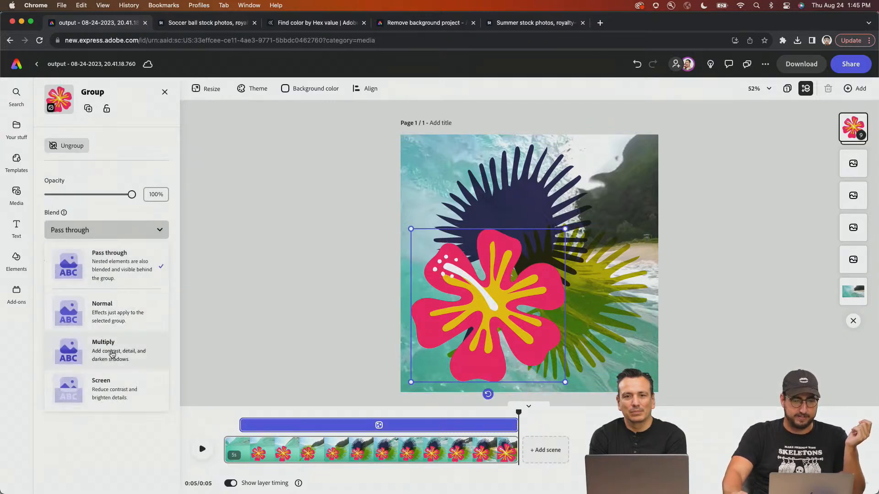
pyautogui.click(111, 353)
pyautogui.click(299, 217)
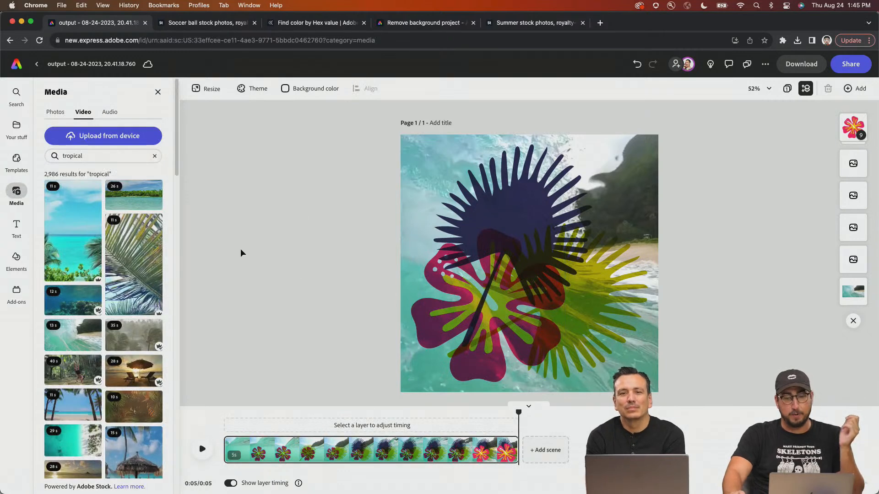
# - Preview the blended scene over the wave video from the start, and return the playhead to the beginning
pyautogui.click(224, 412)
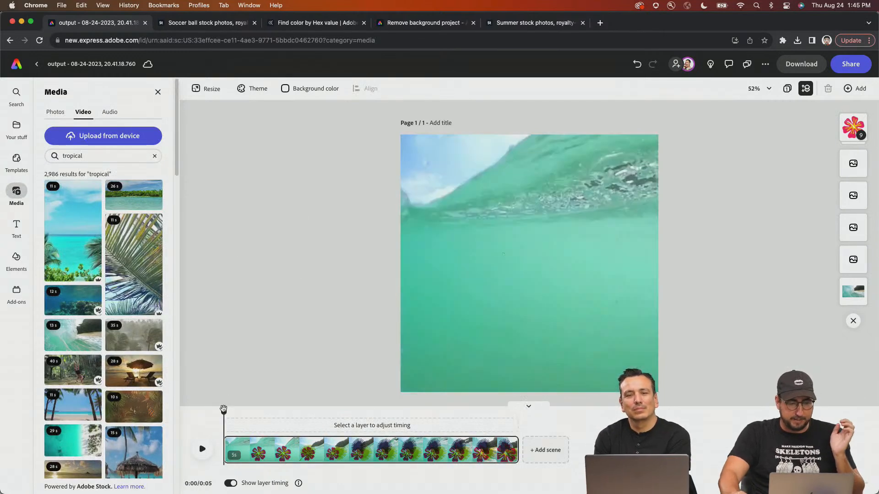
pyautogui.click(202, 449)
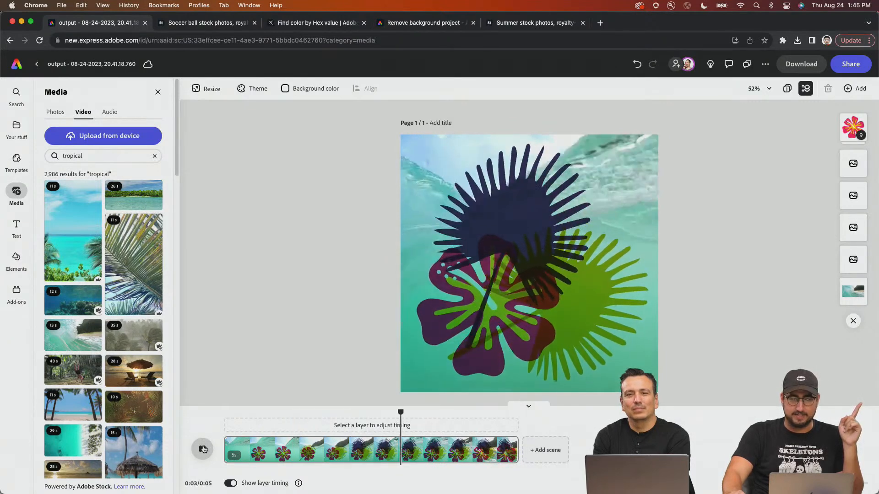
pyautogui.click(204, 449)
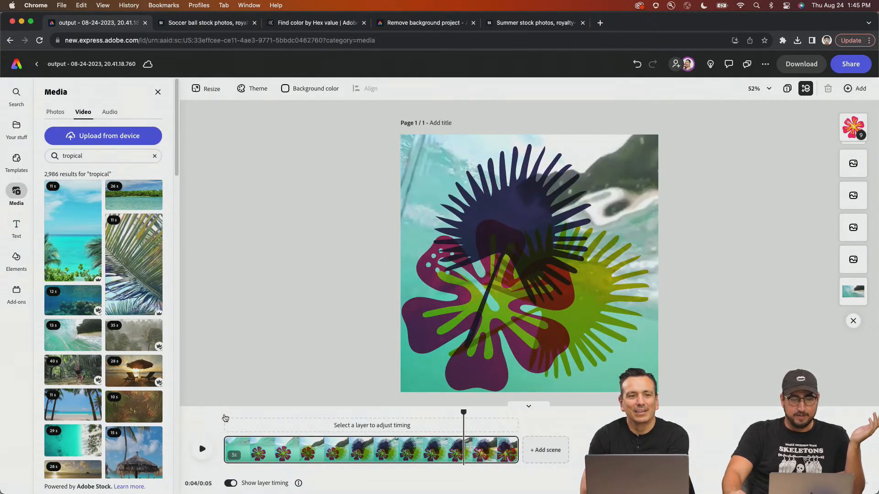
pyautogui.click(224, 413)
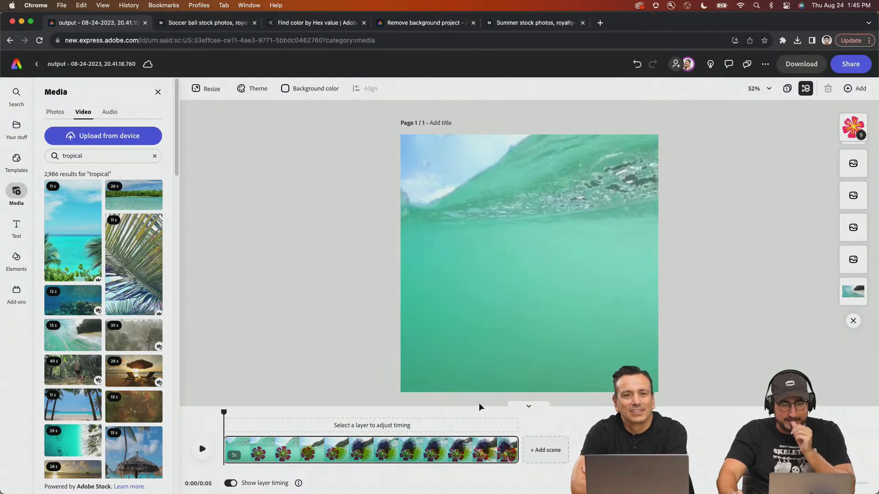
# - Record a voiceover about 4.4 seconds long over the scene using the default MacBook Pro microphone
pyautogui.click(107, 115)
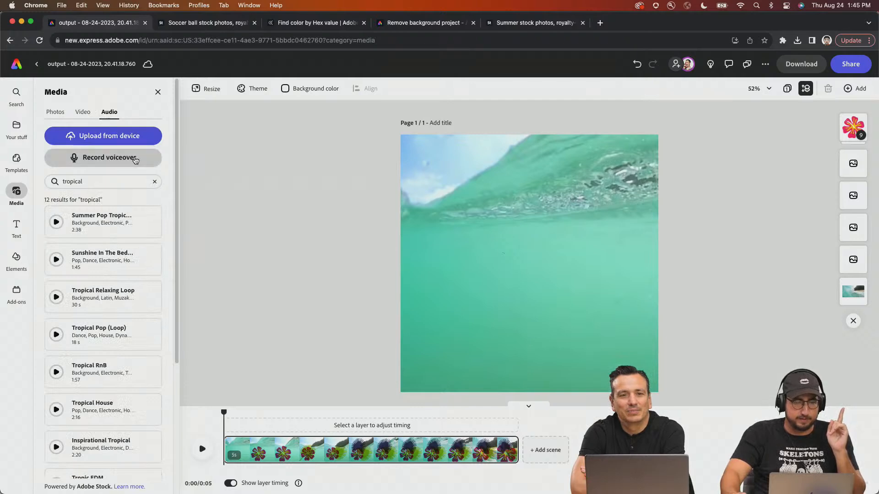
pyautogui.click(117, 166)
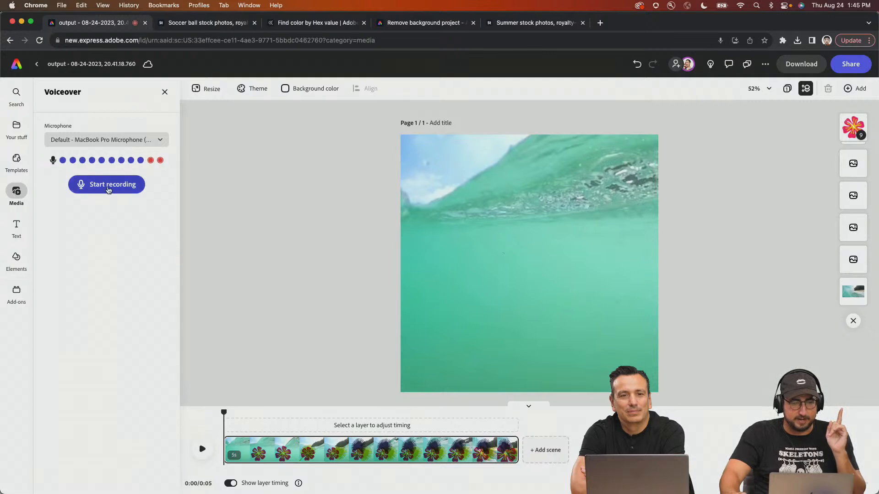
pyautogui.press('XF86AudioMute')
pyautogui.press('XF86AudioMute')
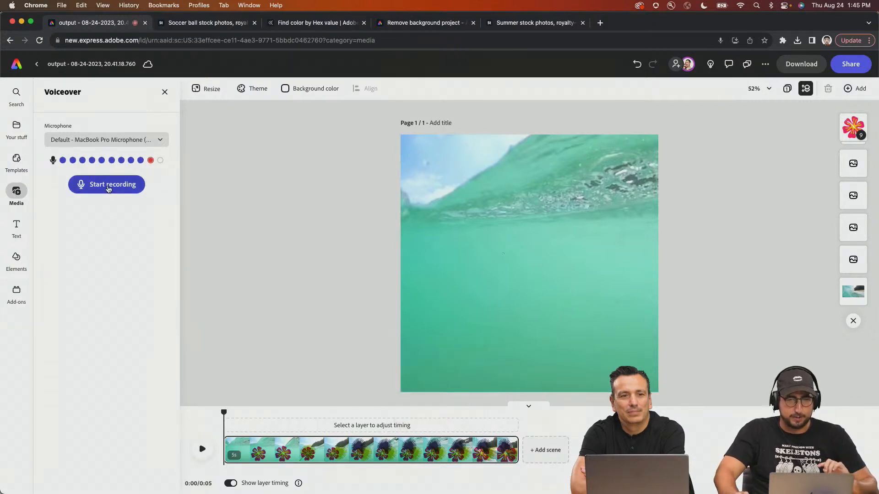
pyautogui.click(108, 186)
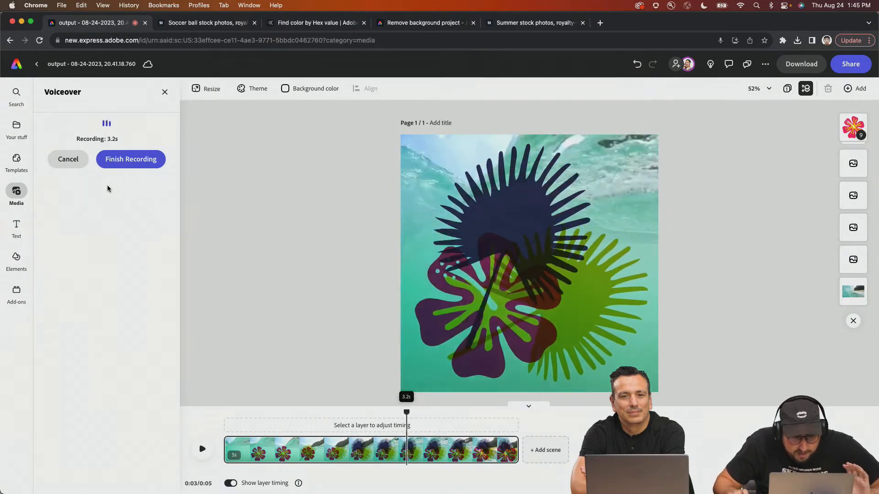
pyautogui.click(119, 160)
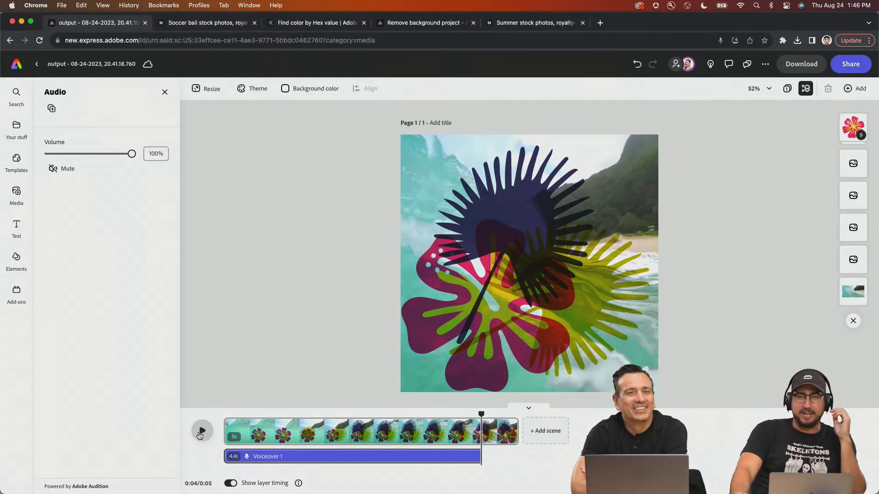
# - Play back the scene to listen to the recorded voiceover and check it against the animation
pyautogui.click(199, 435)
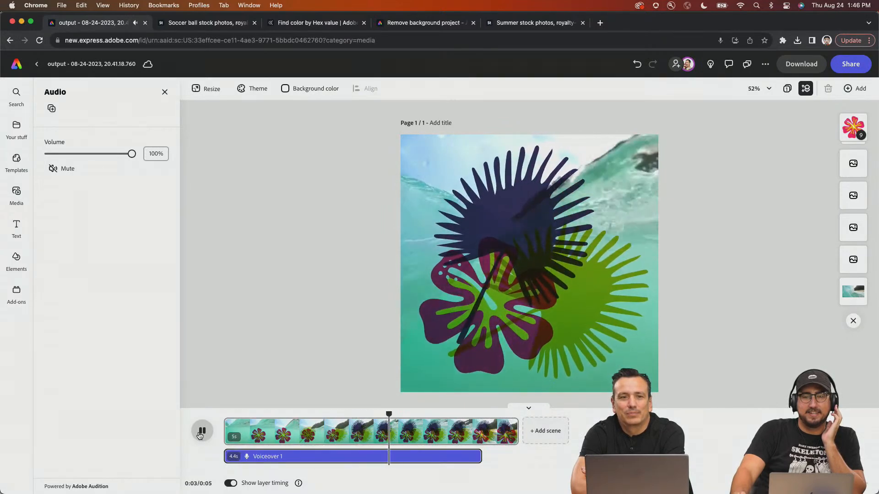
pyautogui.click(199, 435)
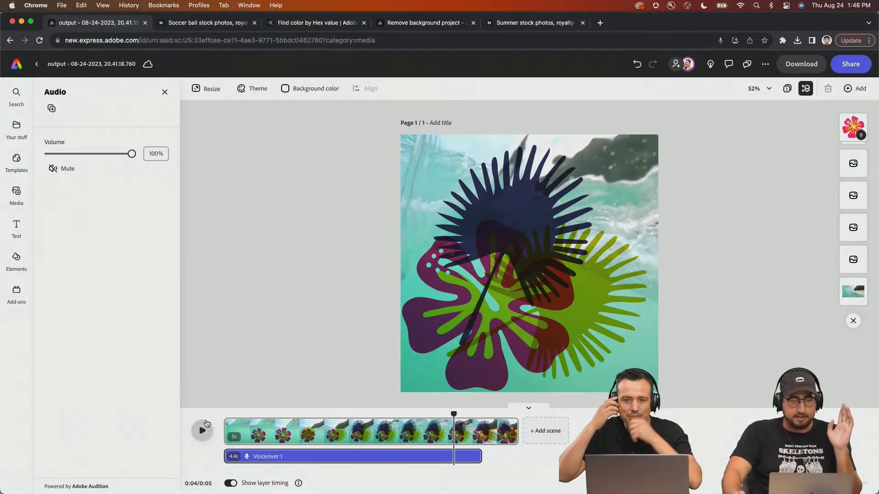
pyautogui.click(205, 427)
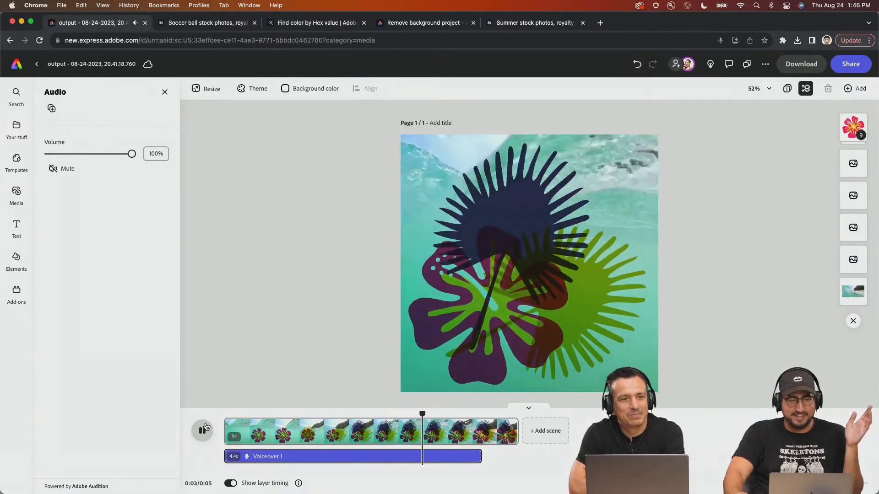
pyautogui.click(204, 429)
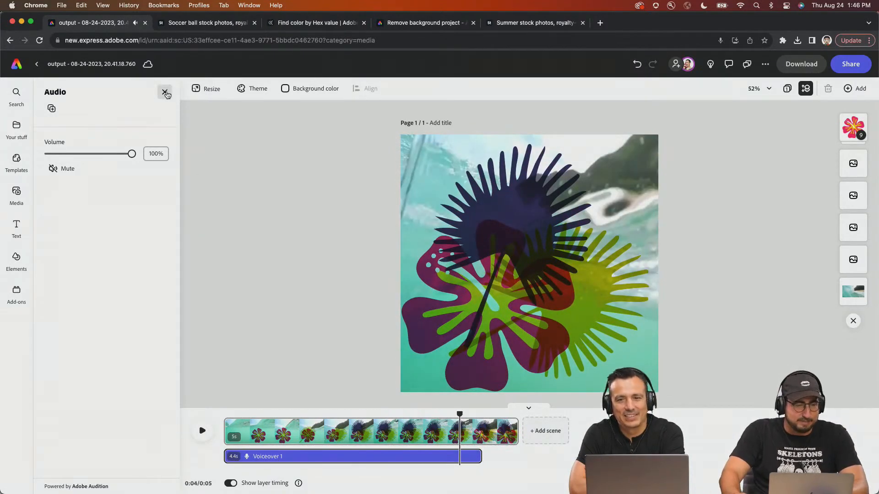
# - Search the stock audio for "tropical", listen to Summer Pop Tropical, and add that track to the scene
pyautogui.click(165, 91)
pyautogui.click(16, 193)
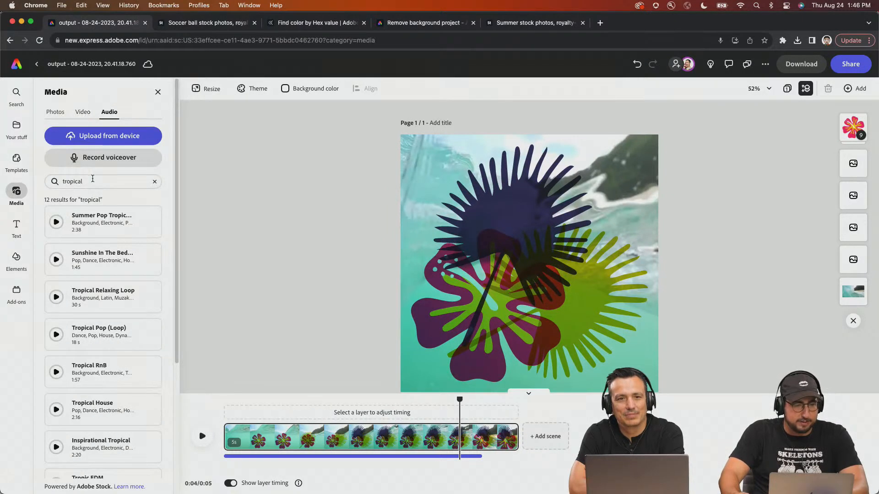
pyautogui.click(89, 181)
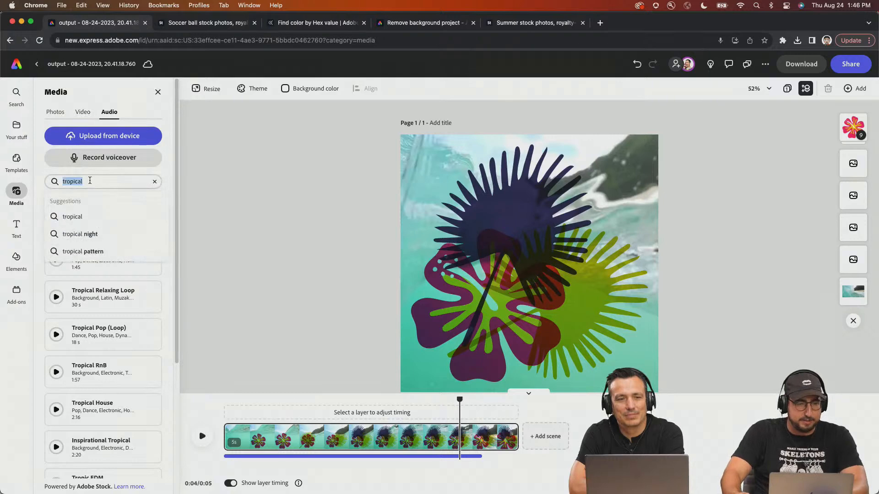
pyautogui.press('Return')
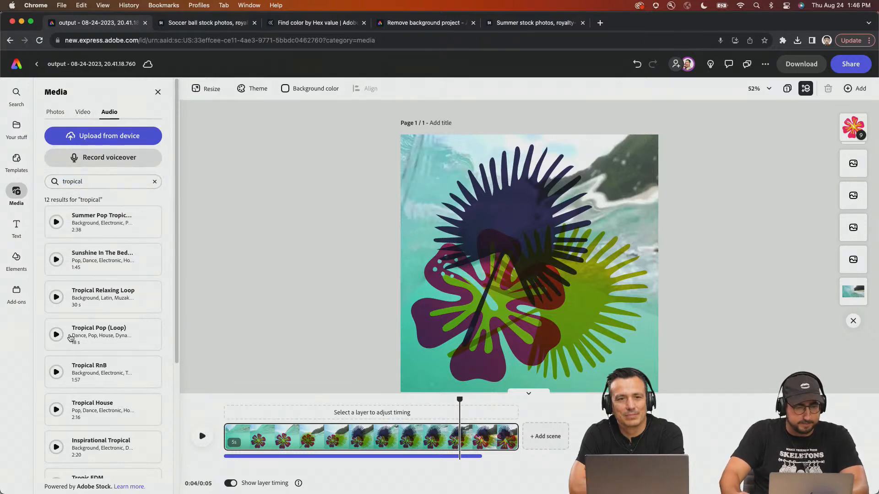
pyautogui.click(56, 223)
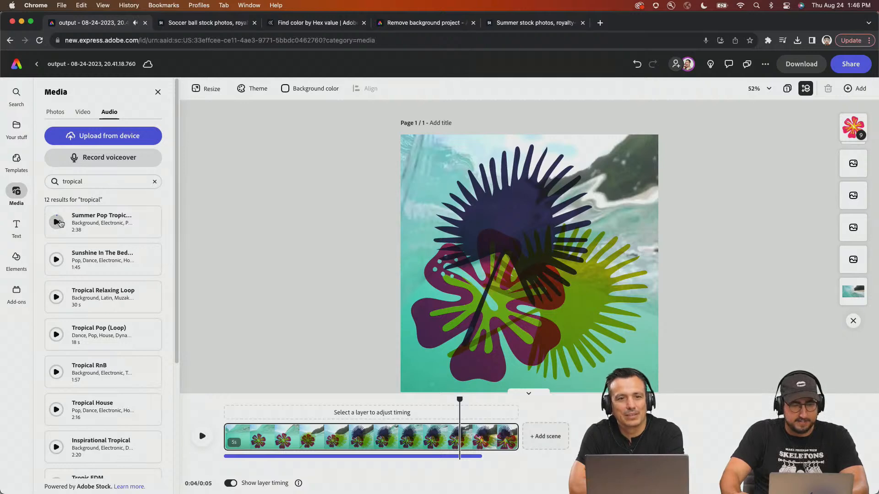
pyautogui.click(106, 225)
pyautogui.moveTo(324, 441)
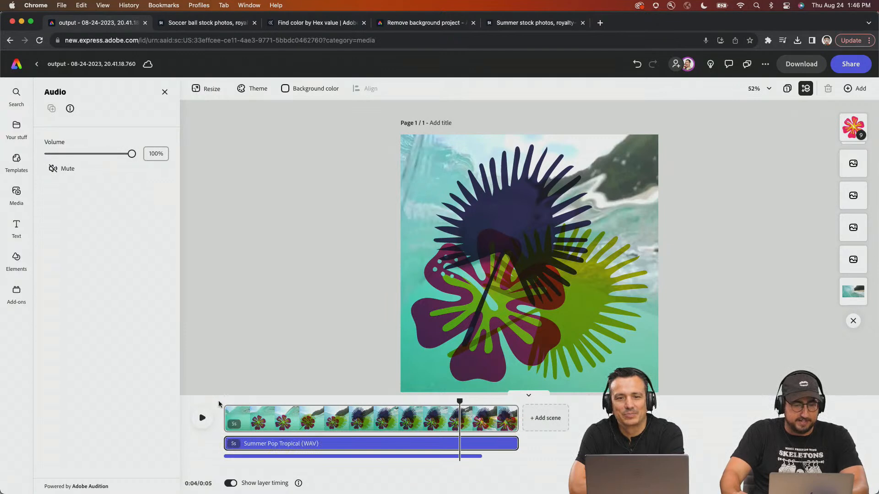
# - Preview the scene with the music from the start, and move the playhead to the 1-second mark
pyautogui.click(225, 401)
pyautogui.click(202, 418)
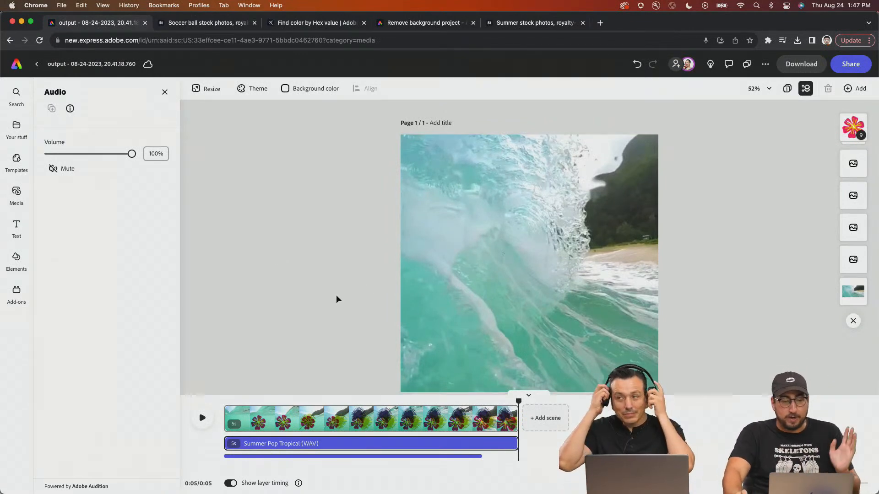
pyautogui.click(282, 399)
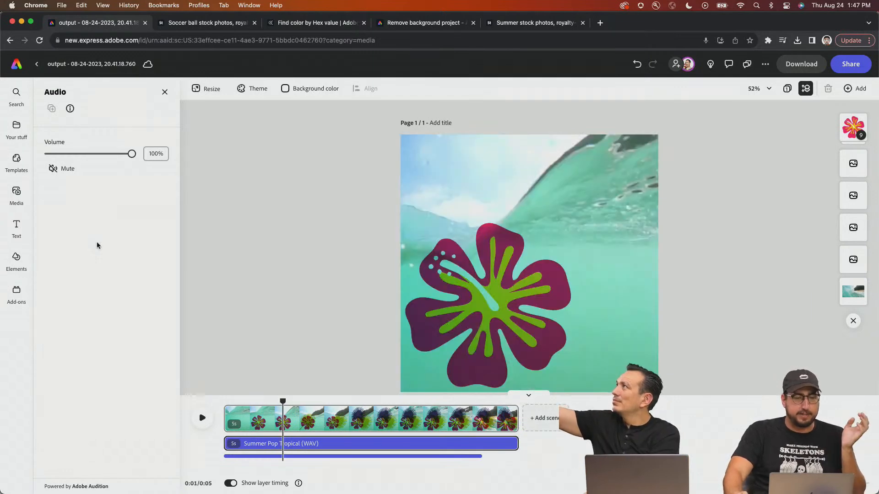
# - Add the Soccer graphic from the Brand library, and enlarge and position the ball over the lower-right part of the page
pyautogui.click(16, 193)
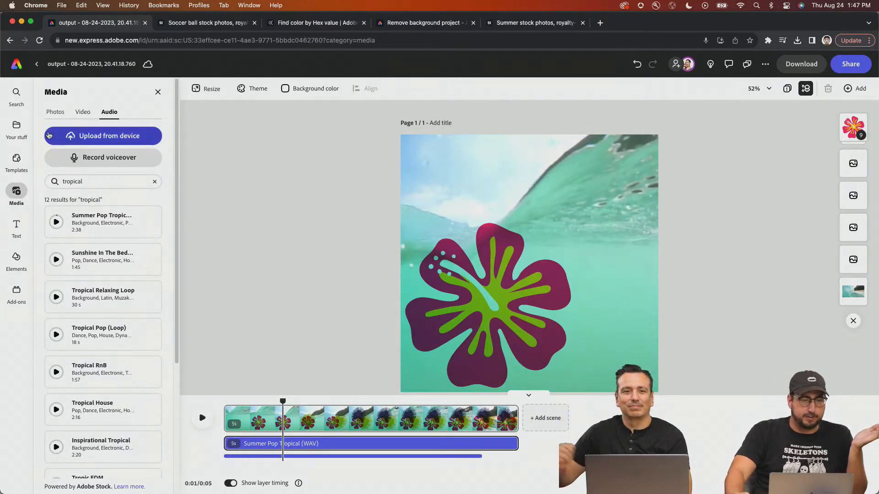
pyautogui.click(17, 125)
pyautogui.click(96, 114)
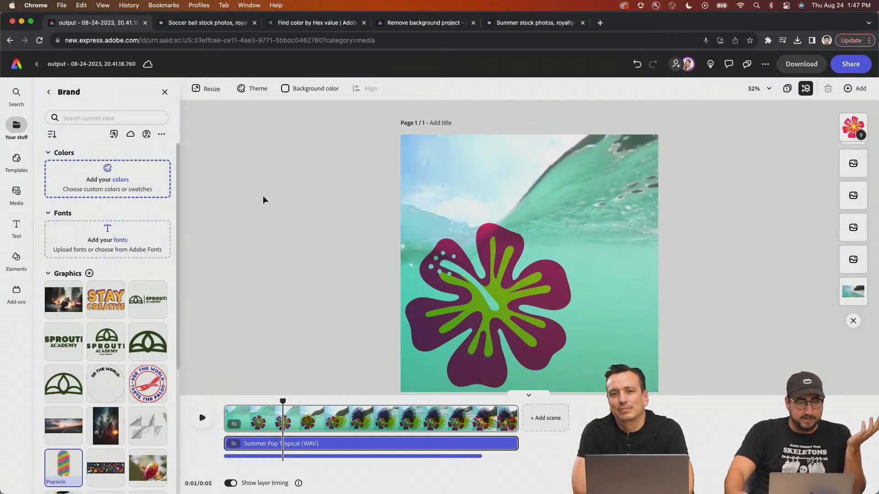
pyautogui.scroll(-5, 83, 351)
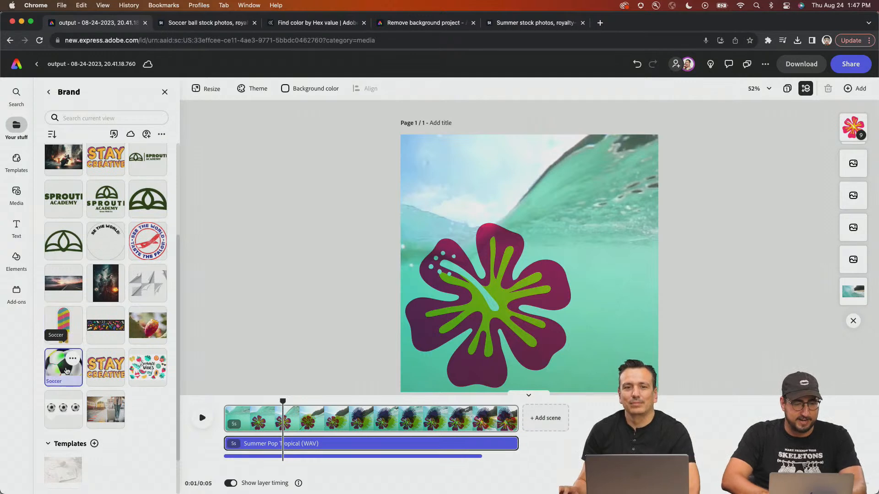
pyautogui.click(63, 367)
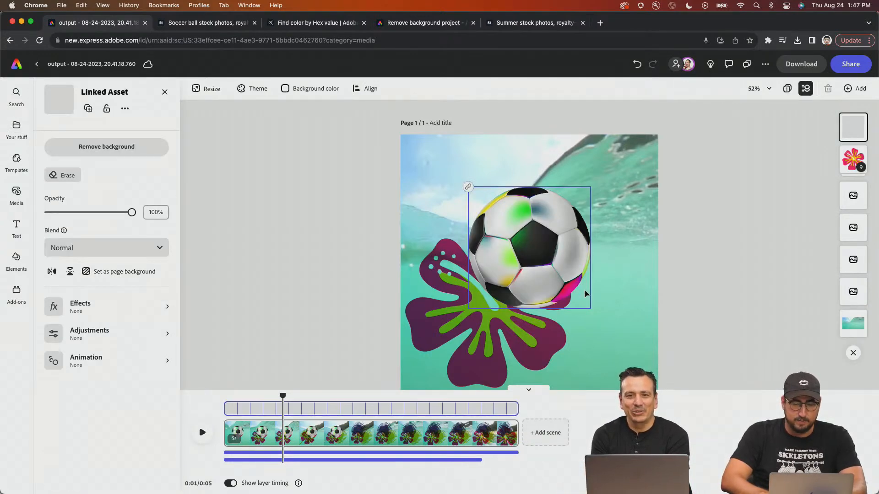
pyautogui.moveTo(589, 310); pyautogui.dragTo(612, 330)
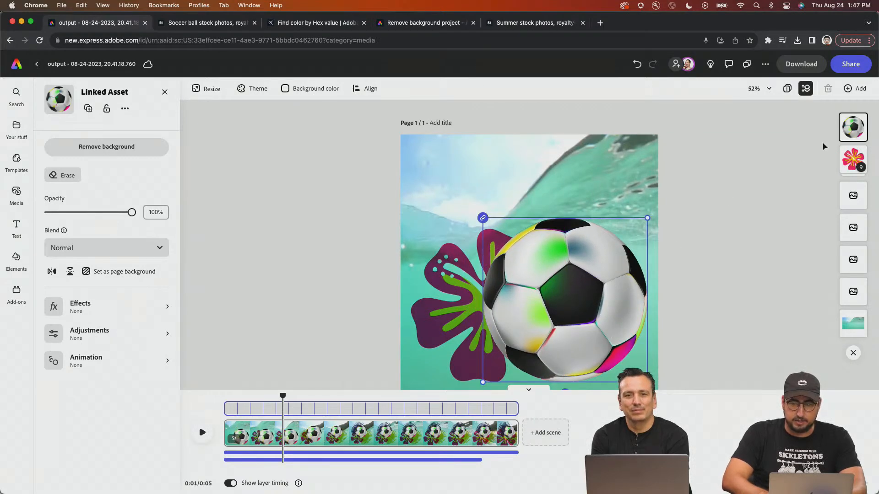
pyautogui.moveTo(853, 127); pyautogui.dragTo(850, 171)
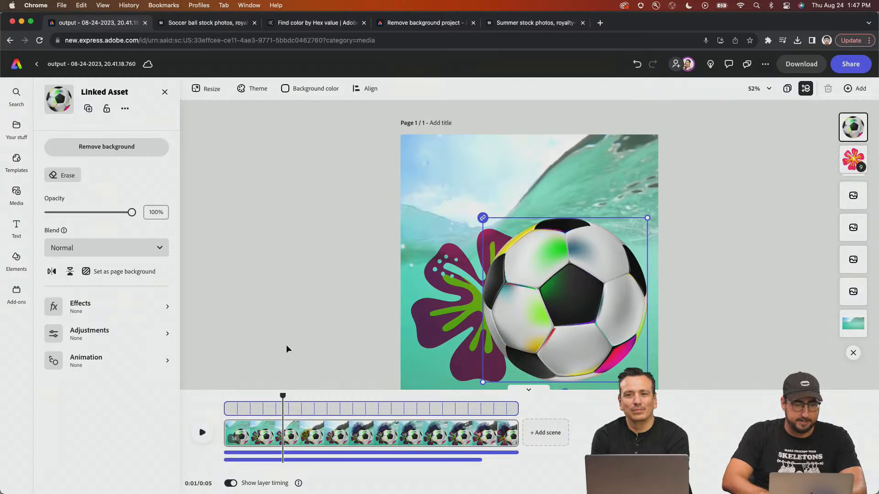
# - Give the soccer ball a Tumble in entrance animation and a Tumble out exit animation
pyautogui.click(85, 359)
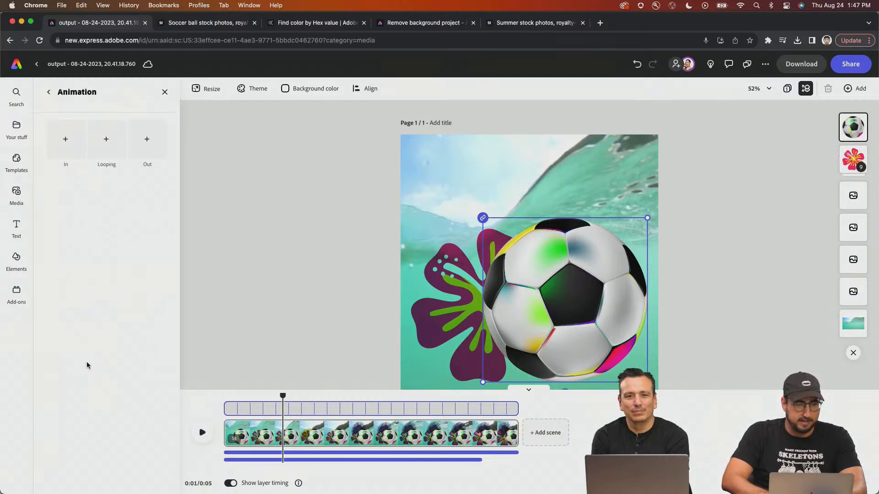
pyautogui.click(65, 151)
pyautogui.click(130, 267)
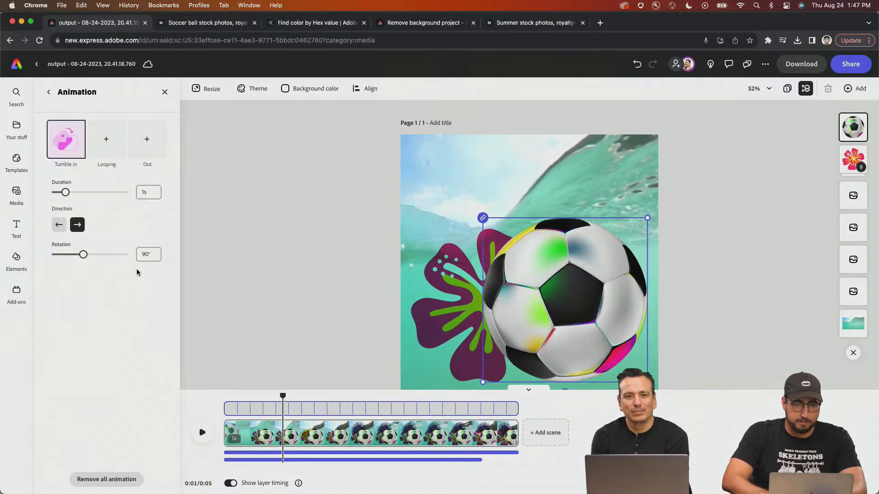
pyautogui.click(145, 139)
pyautogui.click(144, 275)
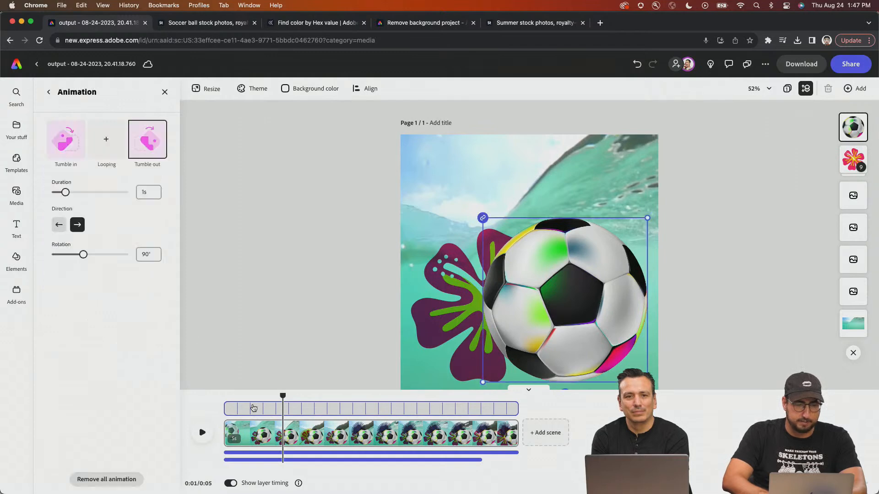
# - Preview the ball's animation from the start, and switch to Illustrator to view the flower artwork before returning to Adobe Express
pyautogui.click(226, 399)
pyautogui.click(202, 433)
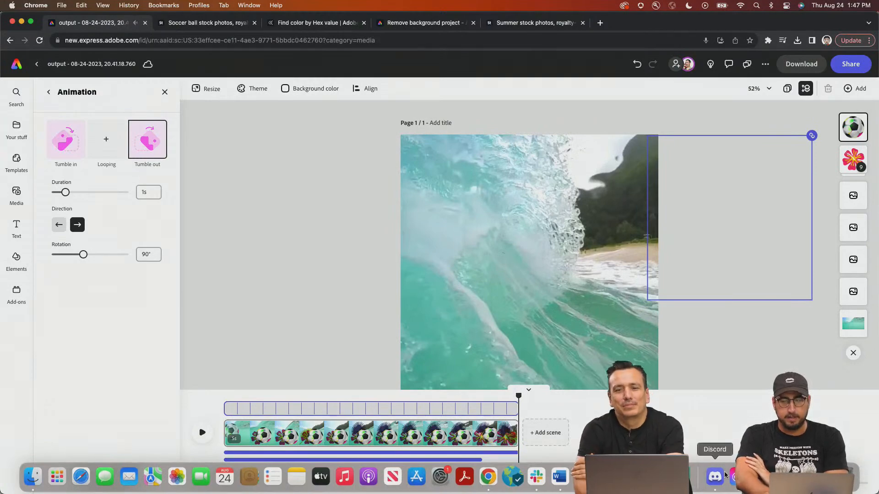
pyautogui.click(761, 477)
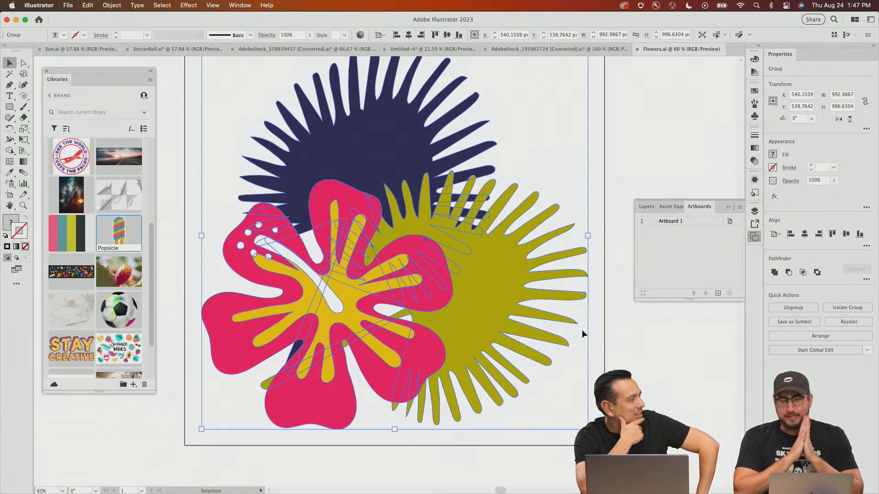
pyautogui.press('super+Tab')
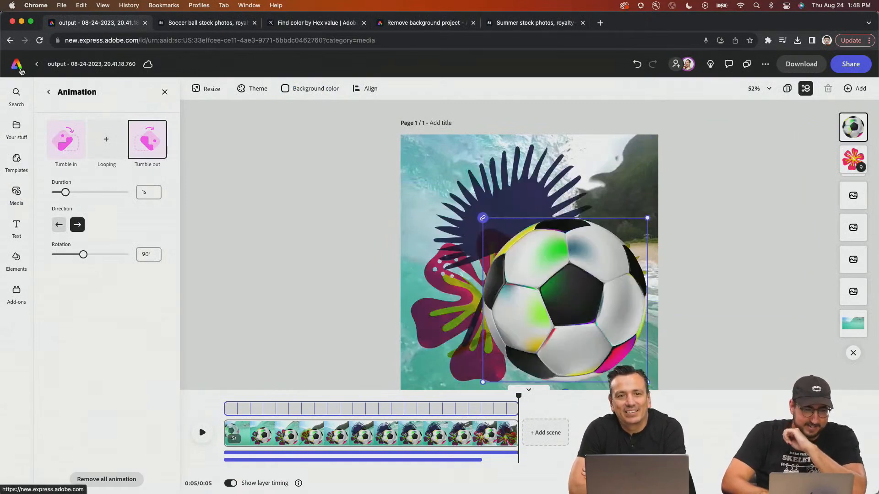
# - Go to the Adobe Express home page and create a blank 8.5 x 11 in flyer from scratch
pyautogui.click(17, 65)
pyautogui.scroll(-3, 209, 188)
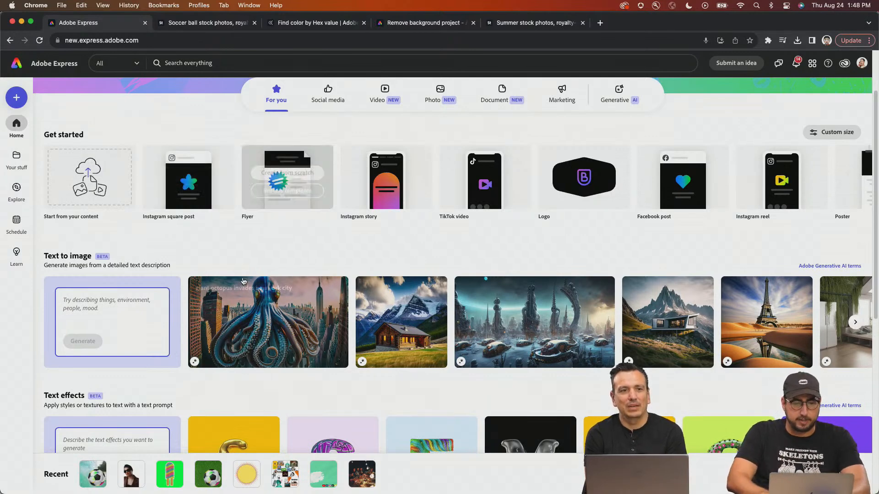
pyautogui.rightClick(293, 168)
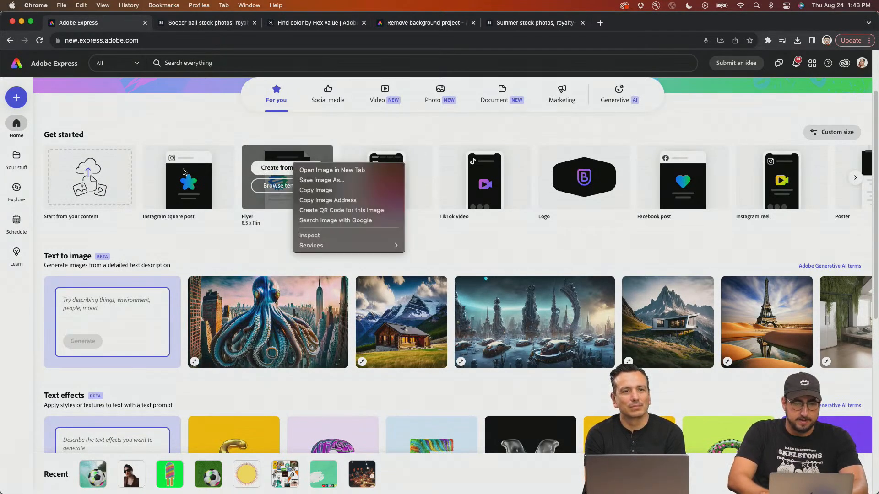
pyautogui.click(276, 169)
pyautogui.click(276, 170)
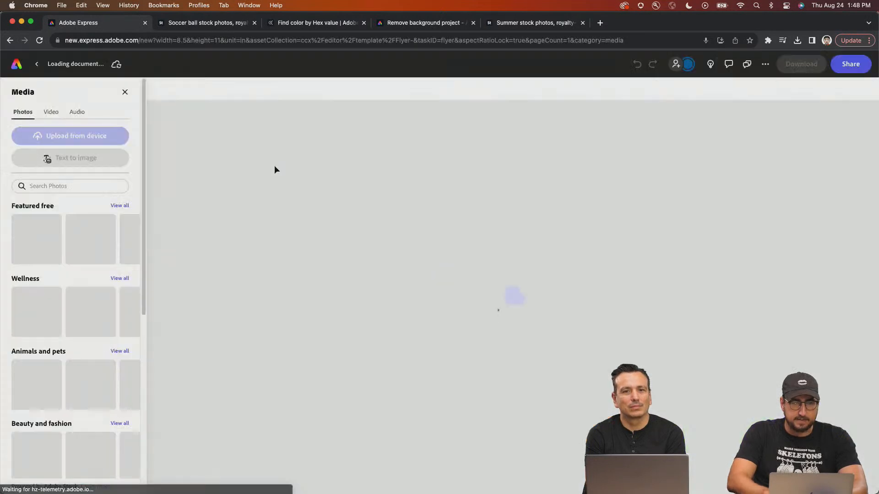
# - Add the text "A" to the flyer, enlarge it to about size 1,294, and place it in the page's upper-left area
pyautogui.click(17, 224)
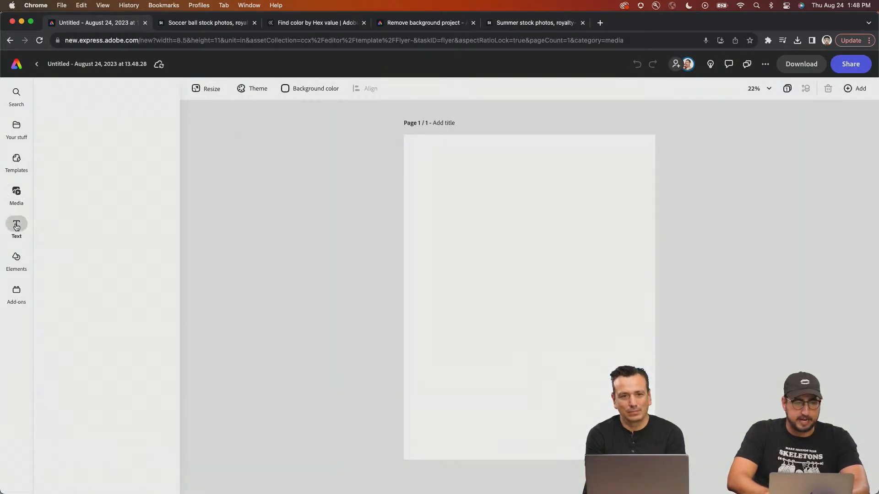
pyautogui.click(109, 113)
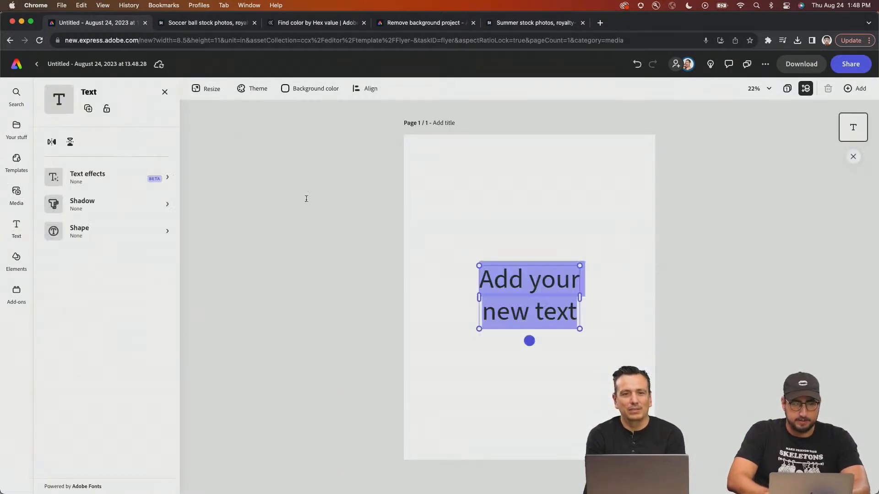
pyautogui.write('A')
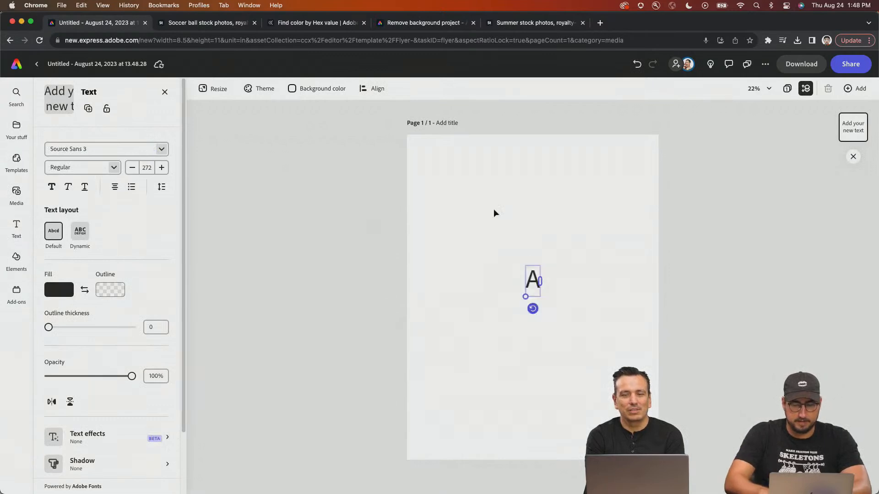
pyautogui.moveTo(470, 344); pyautogui.dragTo(470, 351)
pyautogui.click(492, 327)
pyautogui.moveTo(486, 264); pyautogui.dragTo(459, 175)
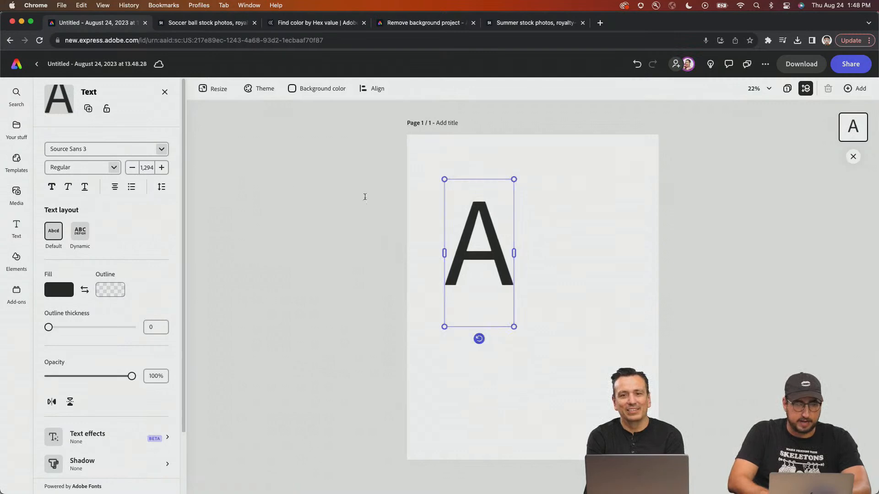
# - Change the letter A's font to Cooper Std Black, and replace it with the recommended Rosewood Std Fill font
pyautogui.click(158, 150)
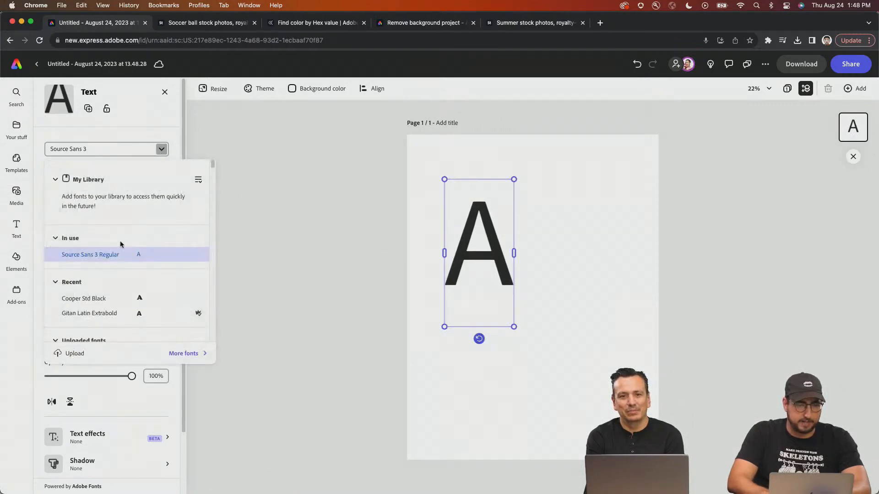
pyautogui.click(100, 298)
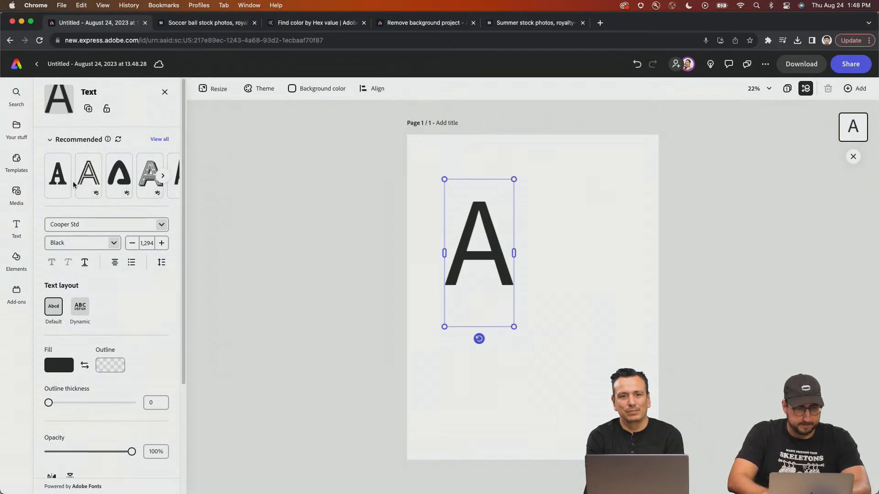
pyautogui.click(64, 179)
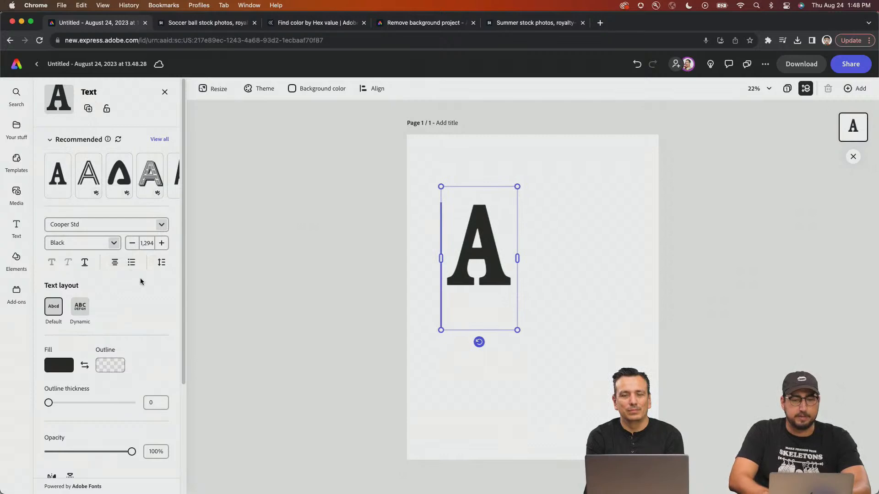
# - Give the letter A a Bungee in entrance animation and shift it slightly toward the page's left edge
pyautogui.scroll(-5, 140, 282)
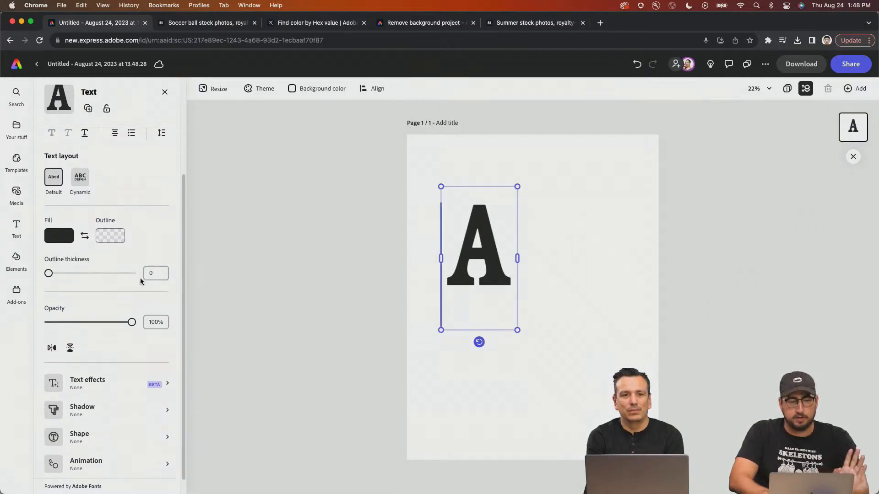
pyautogui.click(98, 443)
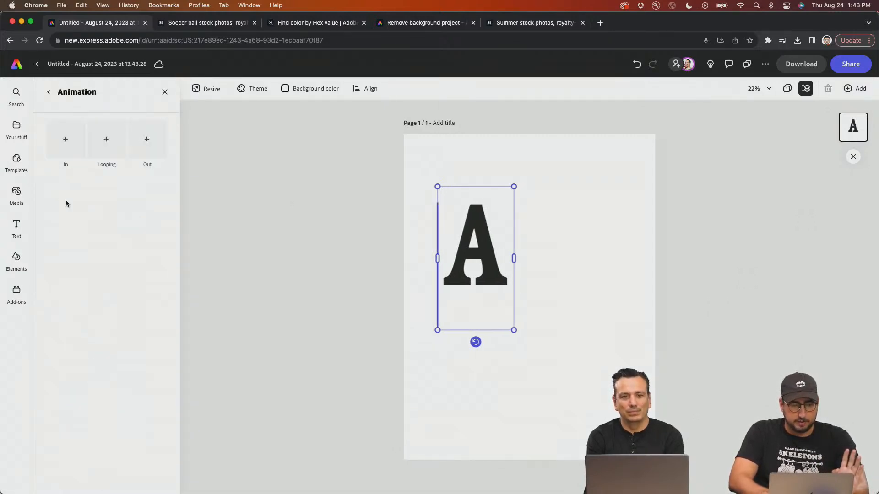
pyautogui.click(71, 148)
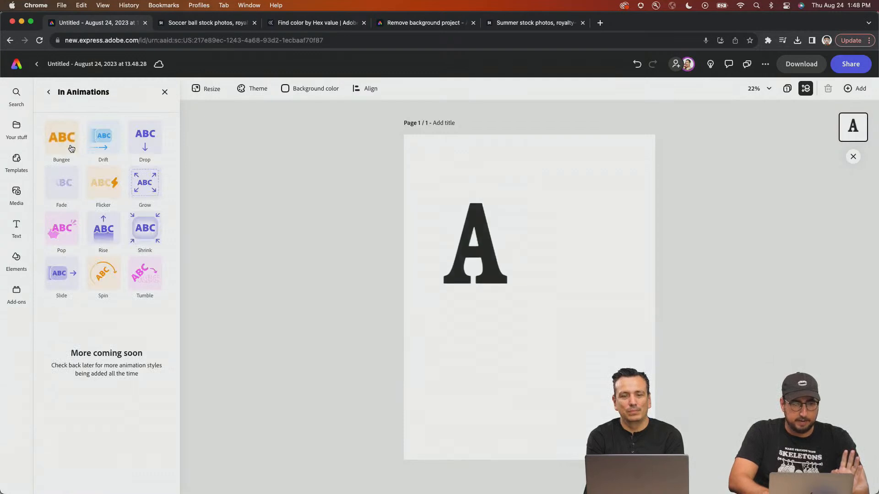
pyautogui.click(71, 147)
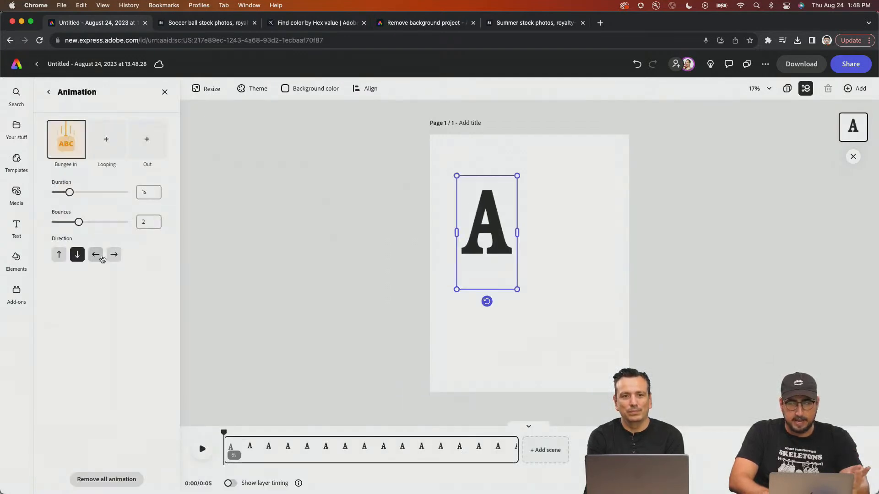
pyautogui.moveTo(482, 215); pyautogui.dragTo(471, 214)
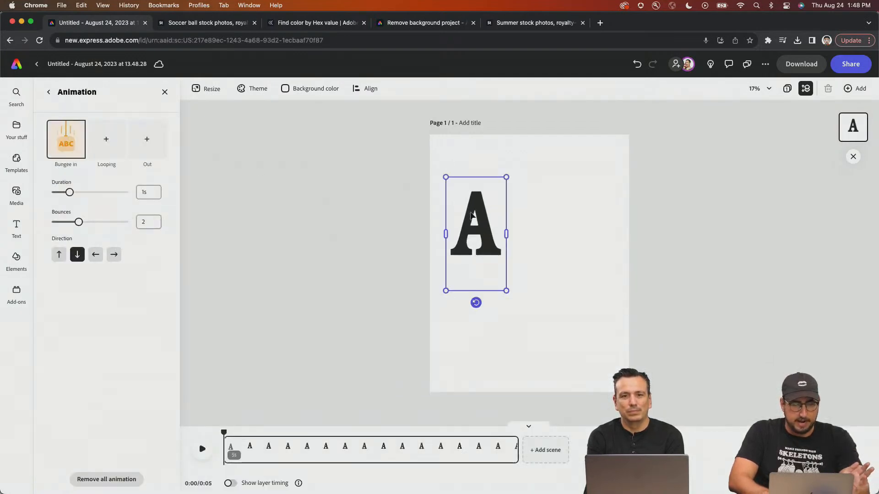
pyautogui.click(164, 93)
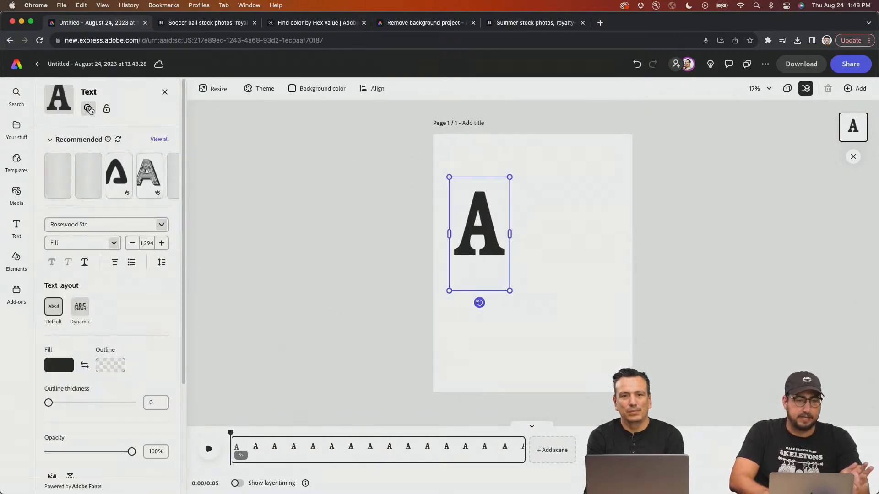
# - Duplicate the A beside the original, change the copy to "D", and duplicate that D to its right to spell "ADD"
pyautogui.moveTo(478, 226); pyautogui.dragTo(526, 225)
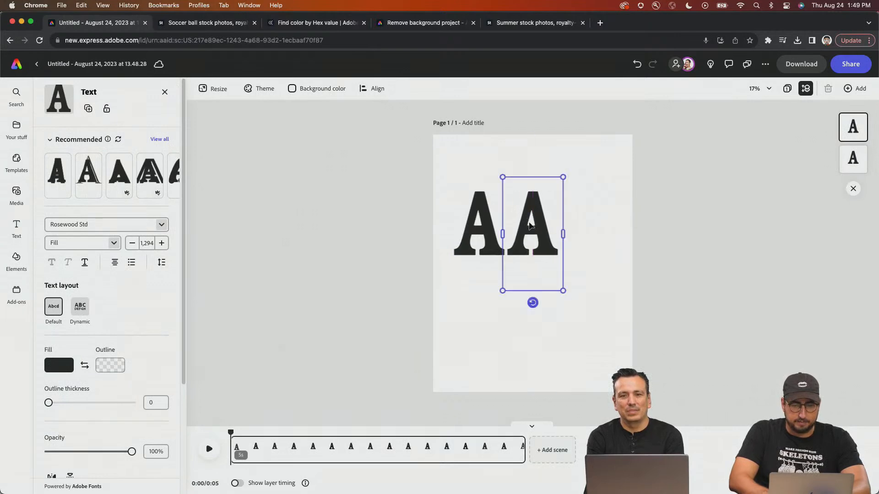
pyautogui.doubleClick(524, 229)
pyautogui.write('D')
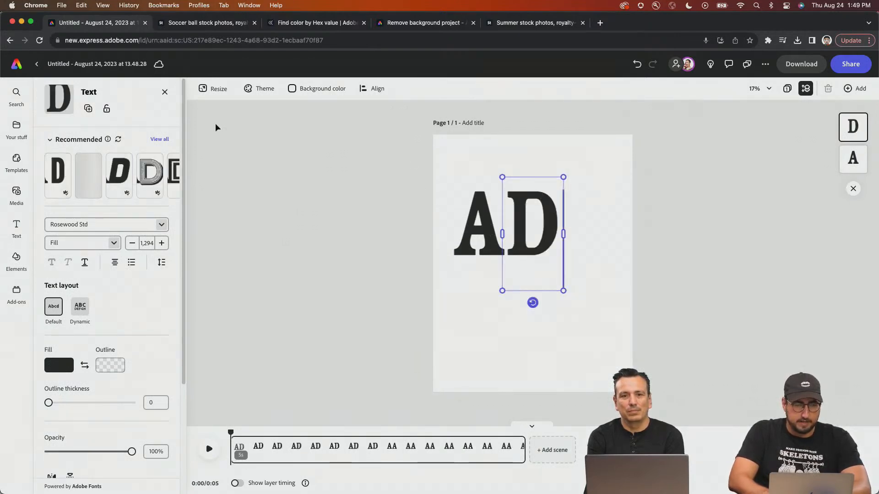
pyautogui.click(89, 109)
pyautogui.moveTo(539, 219); pyautogui.dragTo(584, 216)
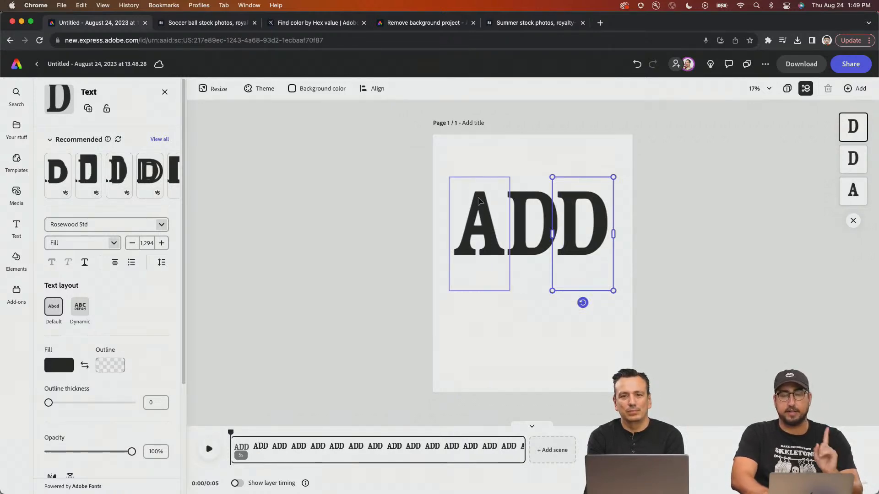
# - Show layer timing, delay the middle D's start by about 0.5 s and the last D's by about 1.1 s, and preview the animation
pyautogui.click(479, 201)
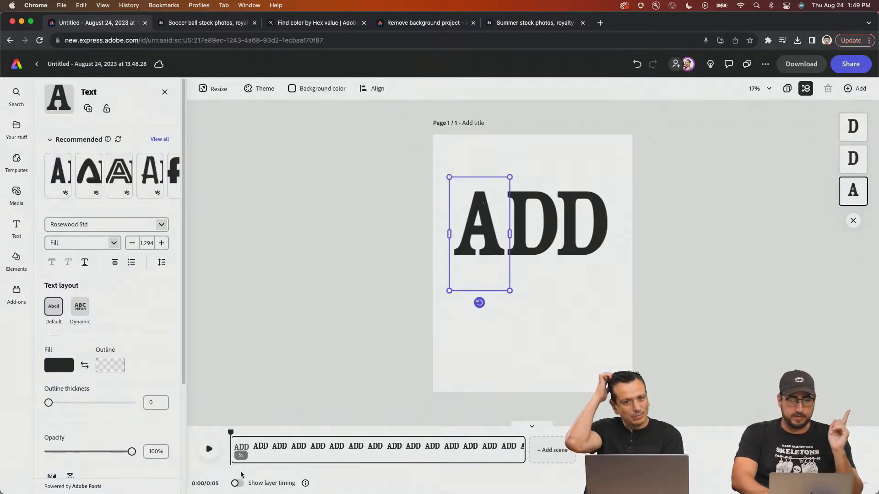
pyautogui.click(236, 484)
pyautogui.moveTo(235, 425); pyautogui.dragTo(261, 425)
pyautogui.click(520, 229)
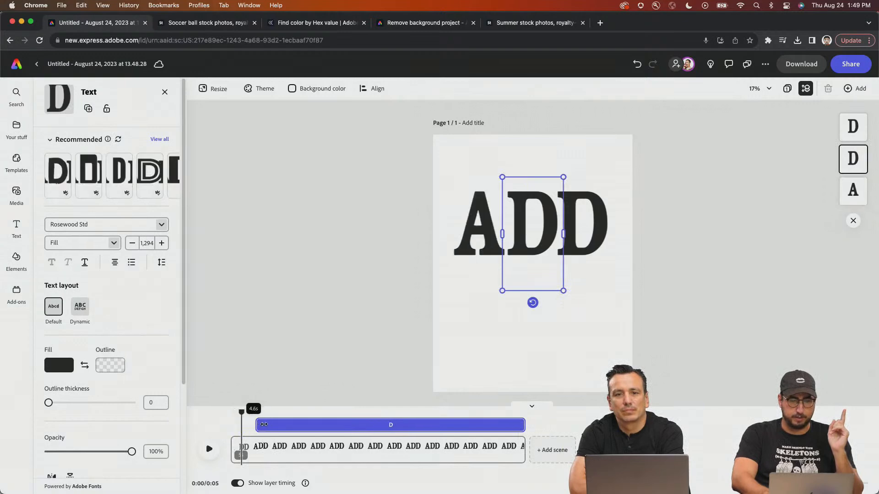
pyautogui.click(588, 238)
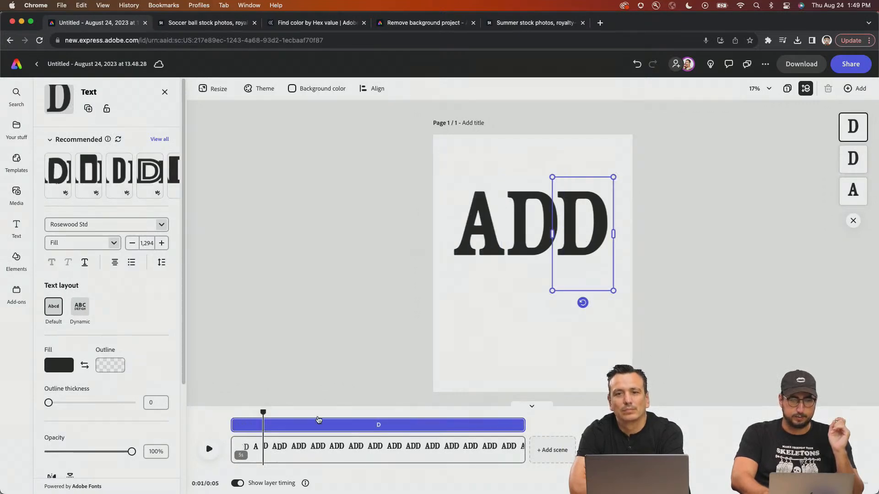
pyautogui.moveTo(239, 429); pyautogui.dragTo(301, 426)
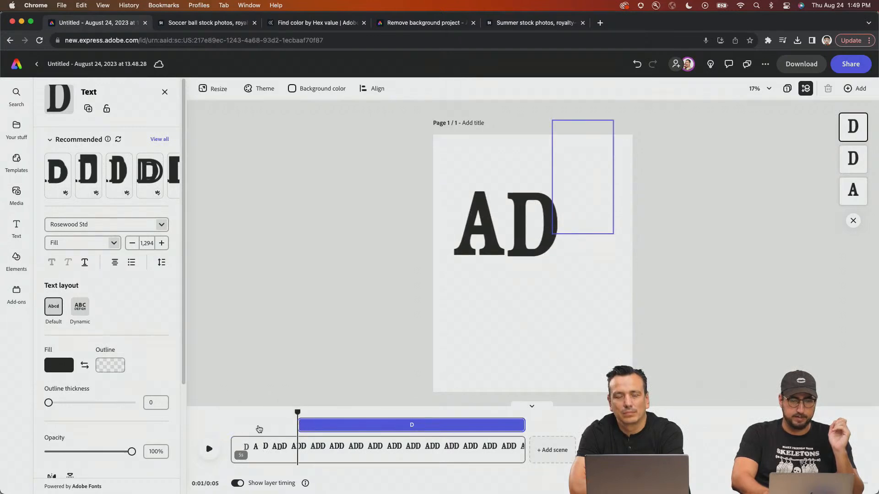
pyautogui.click(234, 417)
pyautogui.click(209, 448)
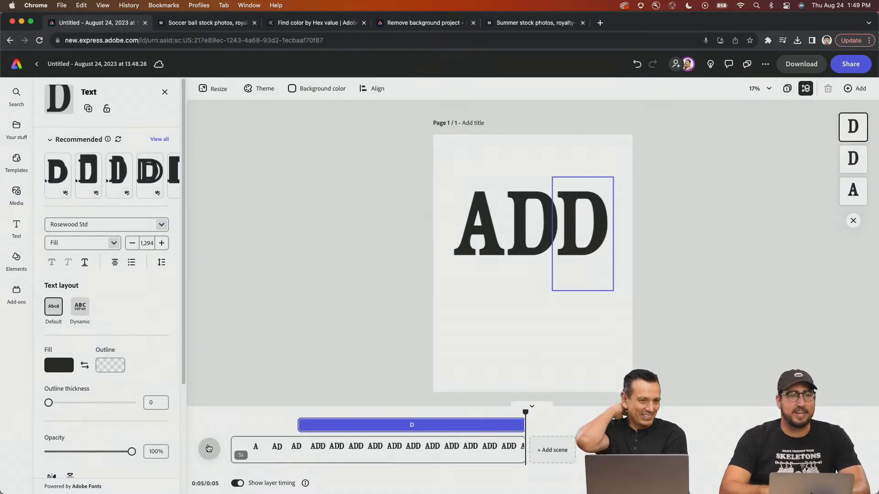
# - Return to the home page, open the Animate from audio quick action, and enable Enhance speech
pyautogui.click(17, 64)
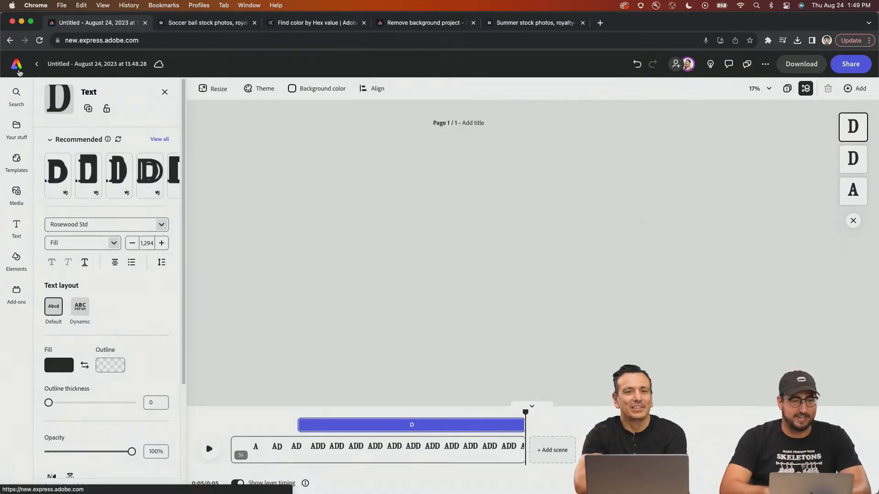
pyautogui.scroll(-10, 236, 189)
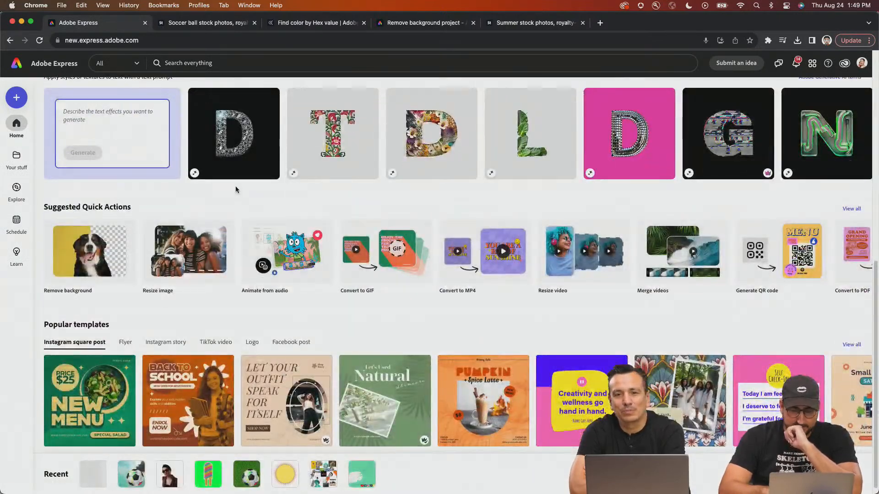
pyautogui.scroll(-1, 235, 189)
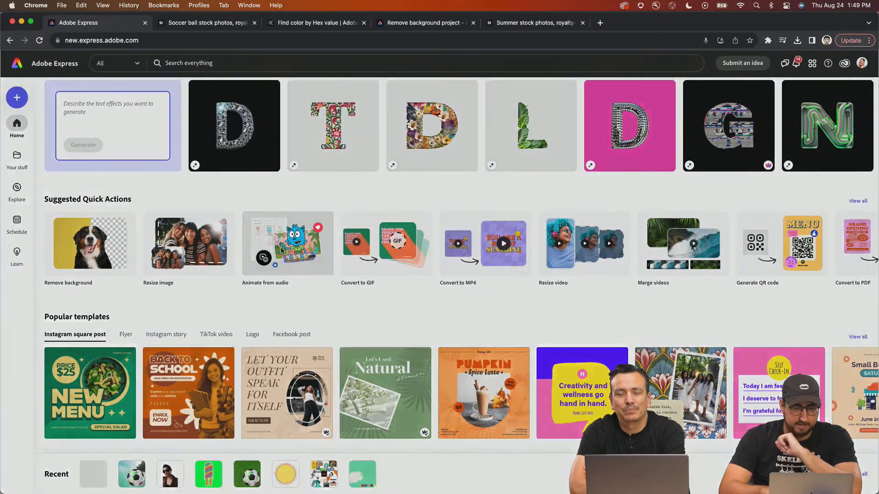
pyautogui.click(281, 248)
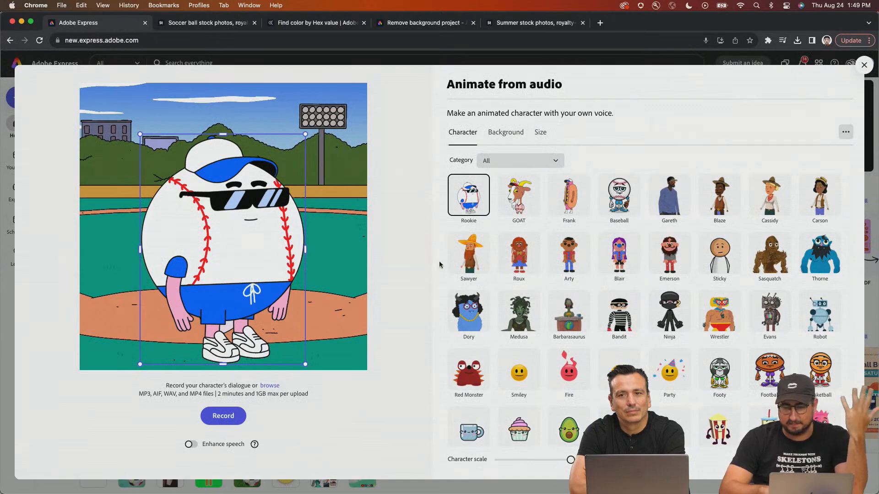
pyautogui.click(191, 445)
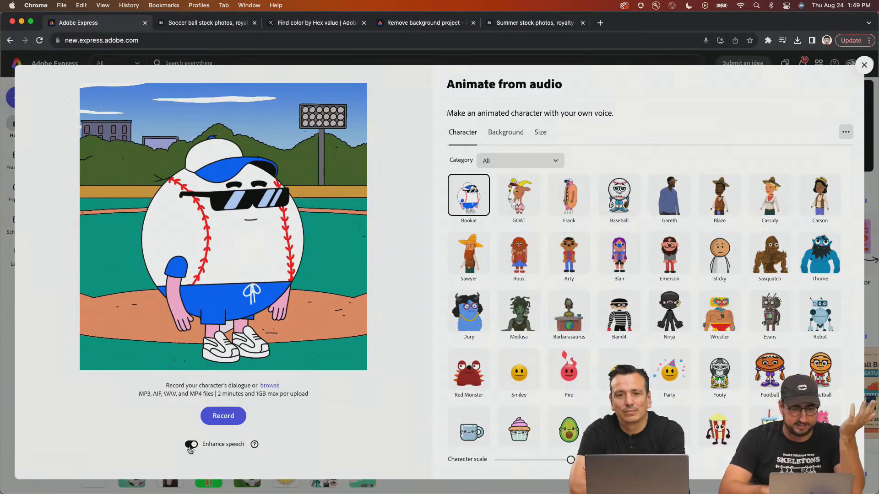
# - Browse the full character collection and choose the snowman Bluster as the animated character
pyautogui.scroll(-5, 572, 306)
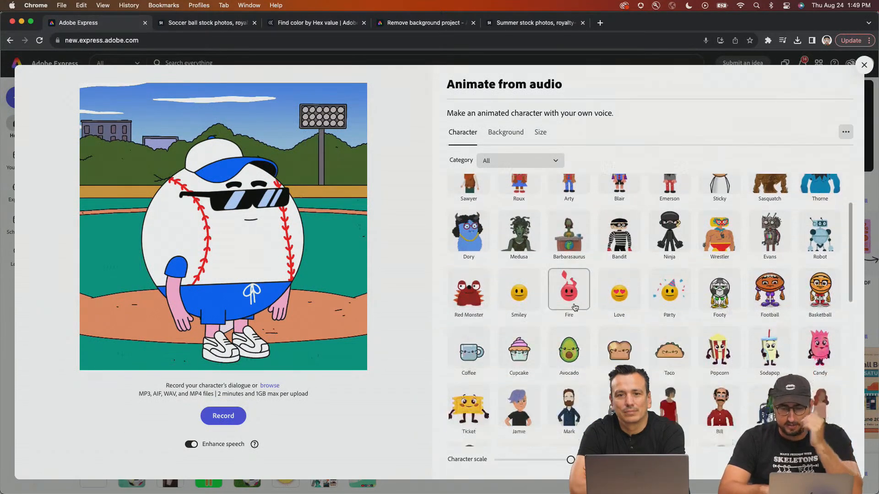
pyautogui.scroll(-3, 575, 307)
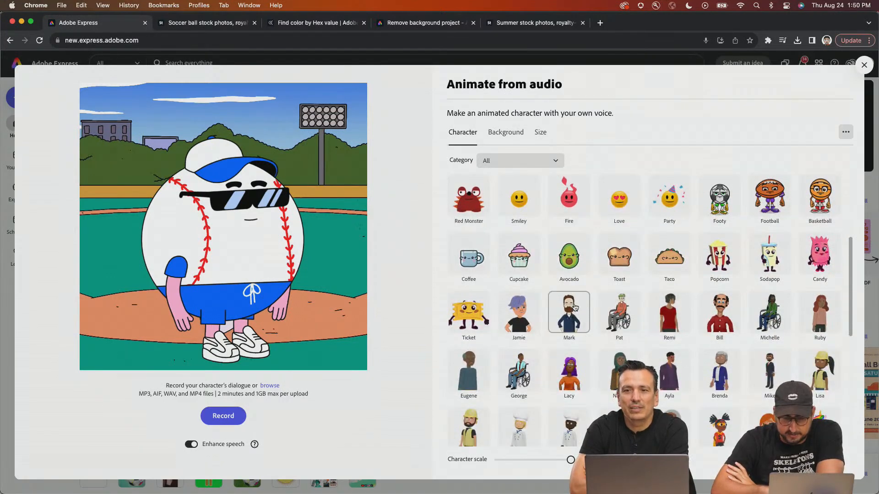
pyautogui.scroll(-7, 575, 307)
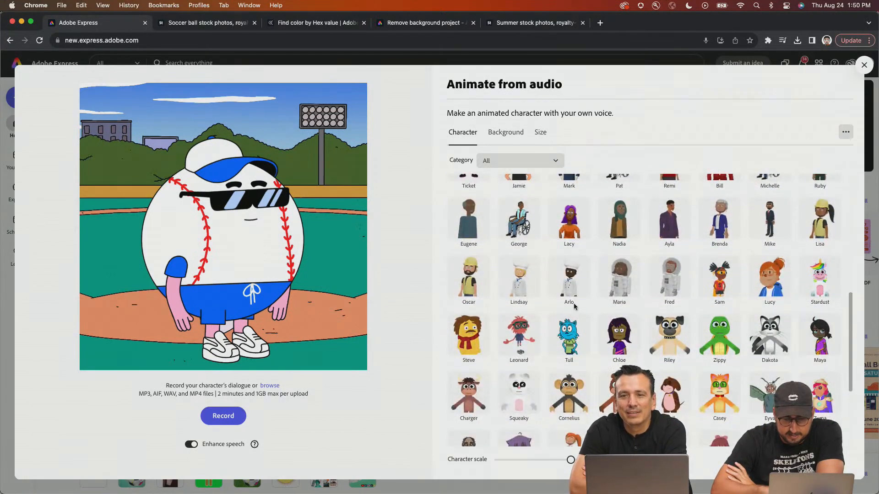
pyautogui.scroll(-7, 574, 305)
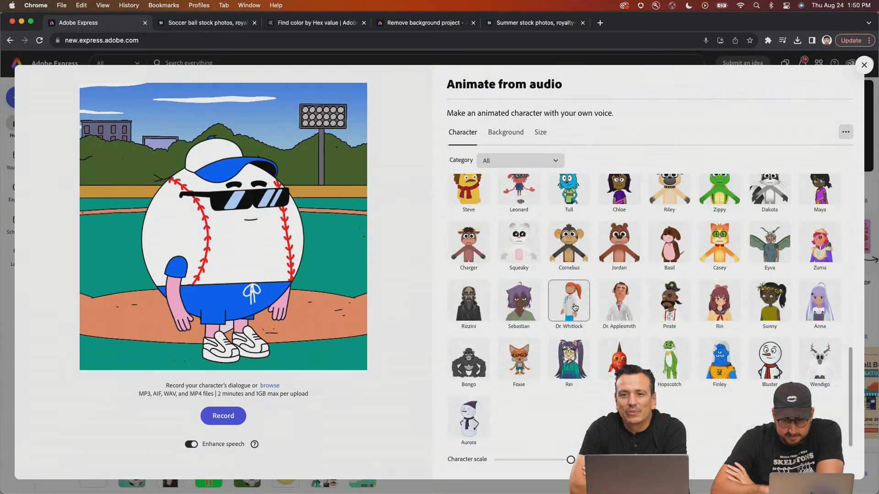
pyautogui.click(772, 364)
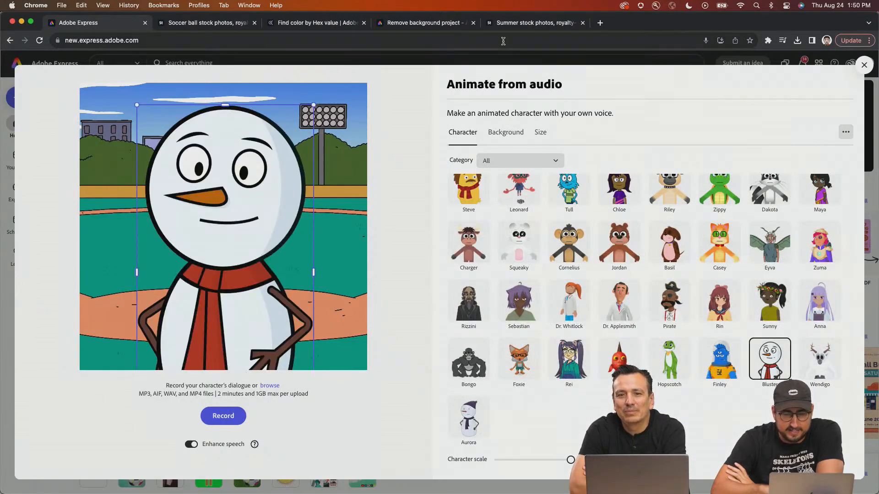
# - Try the Hotdog Stand background behind the snowman, and set the background to Summer Season instead
pyautogui.click(508, 134)
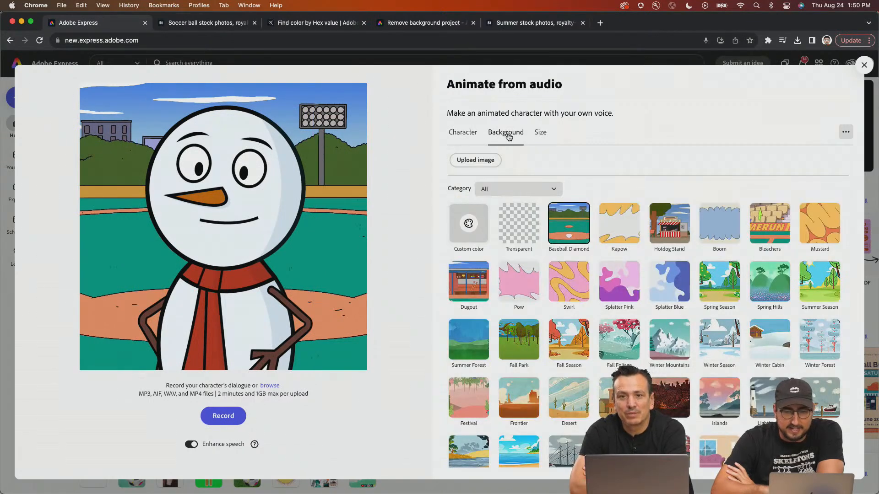
pyautogui.click(669, 229)
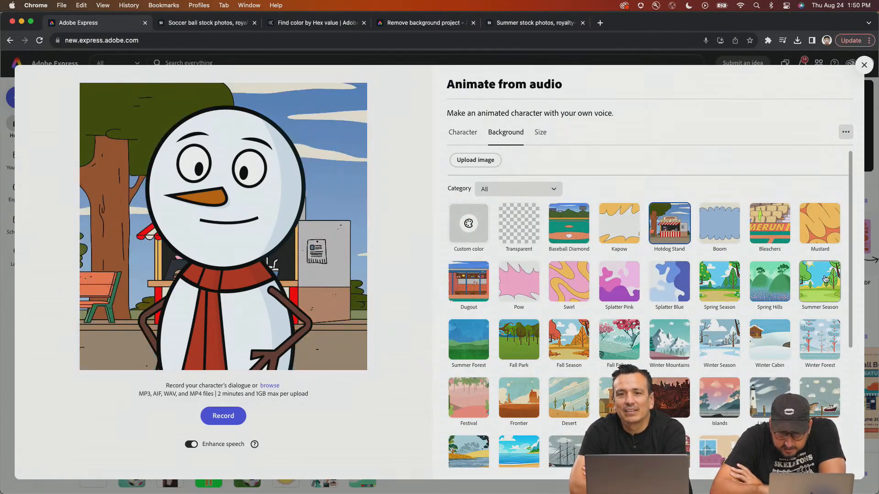
pyautogui.click(817, 288)
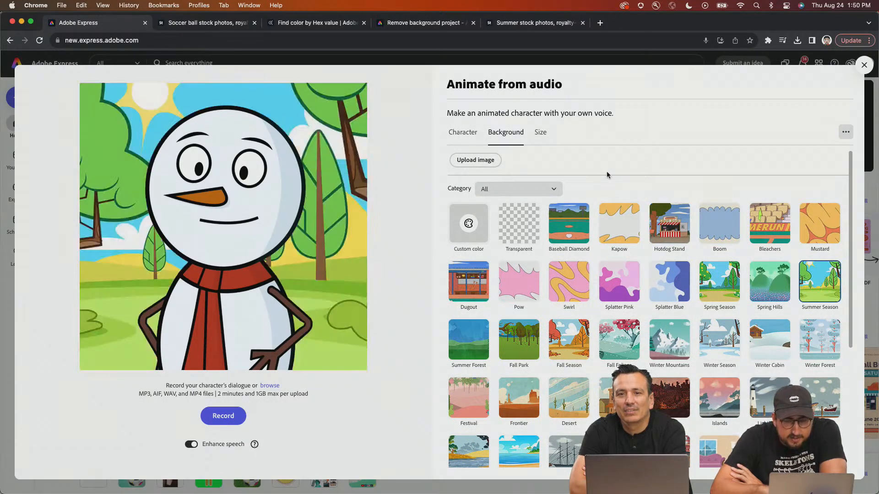
# - Set the animation size to Instagram Story/Reels 9:16 and record the snowman's dialogue
pyautogui.click(541, 133)
pyautogui.click(516, 195)
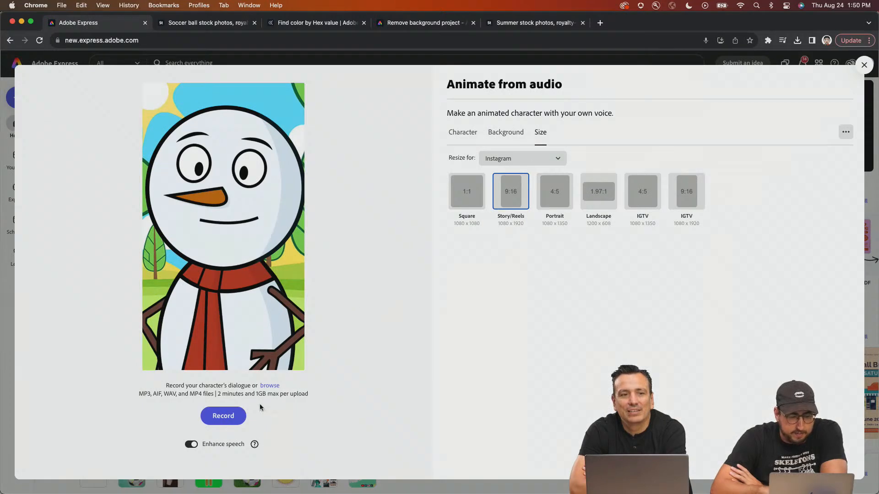
pyautogui.click(232, 417)
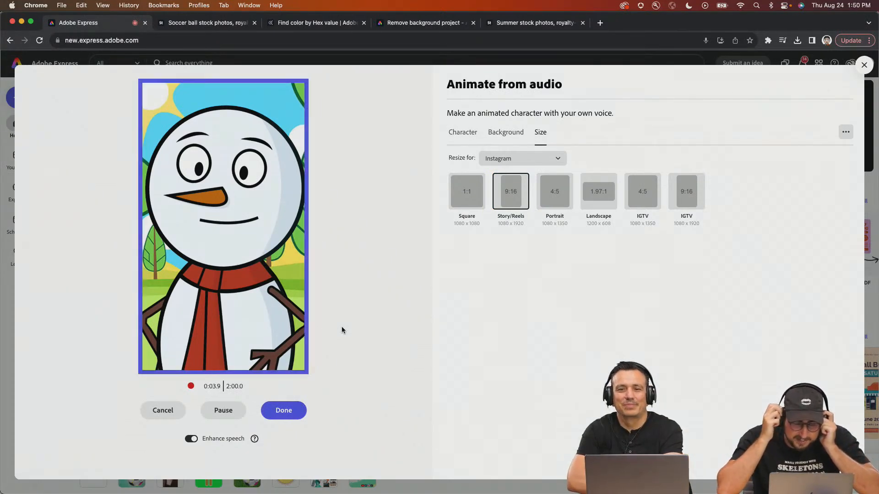
pyautogui.click(290, 408)
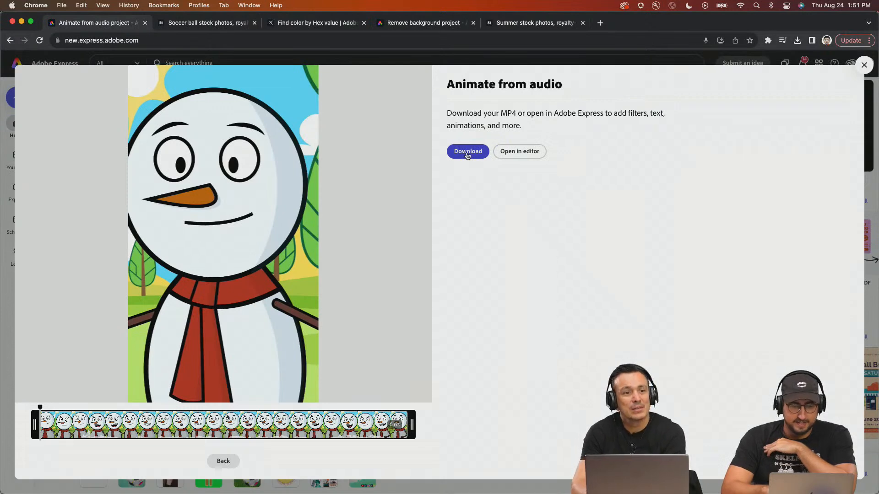
# - Download the snowman animation as an MP4 and open it in the editor
pyautogui.click(467, 156)
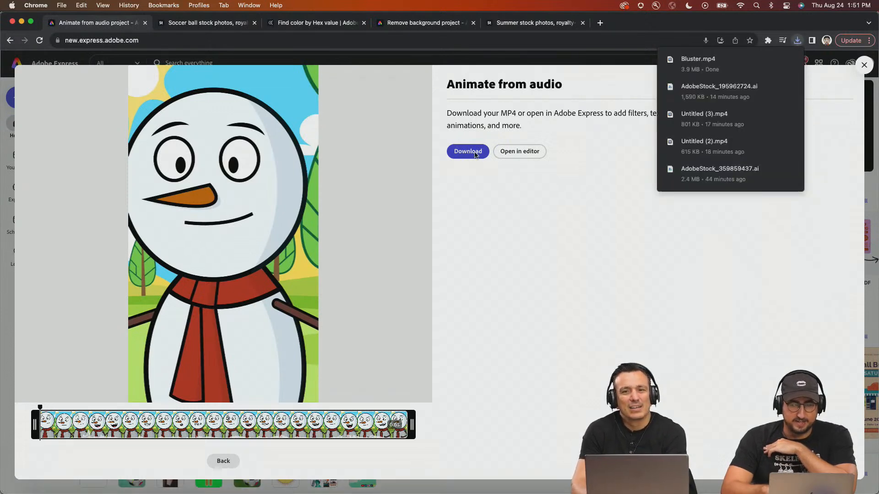
pyautogui.click(512, 152)
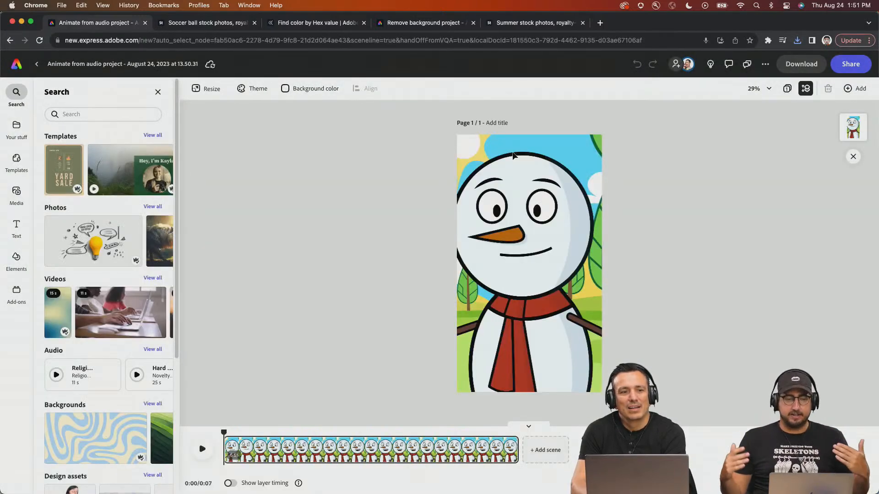
# - Show the layer timing and play the snowman animation through once
pyautogui.click(229, 484)
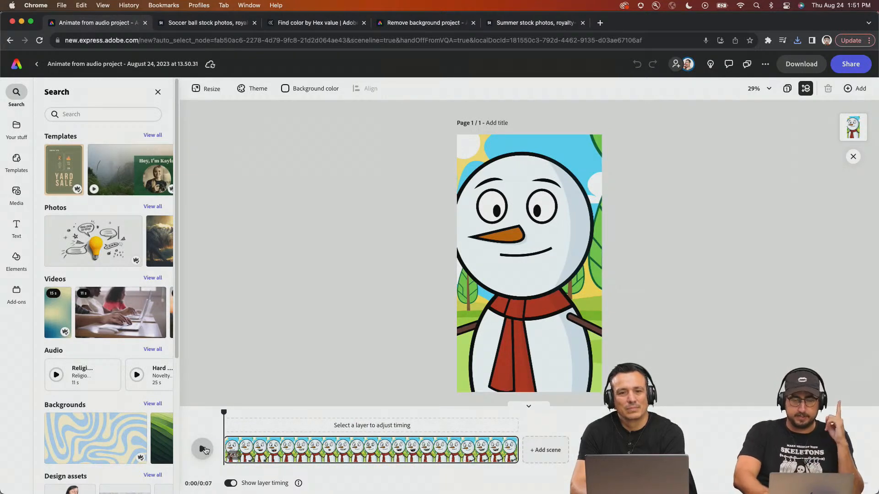
pyautogui.click(203, 449)
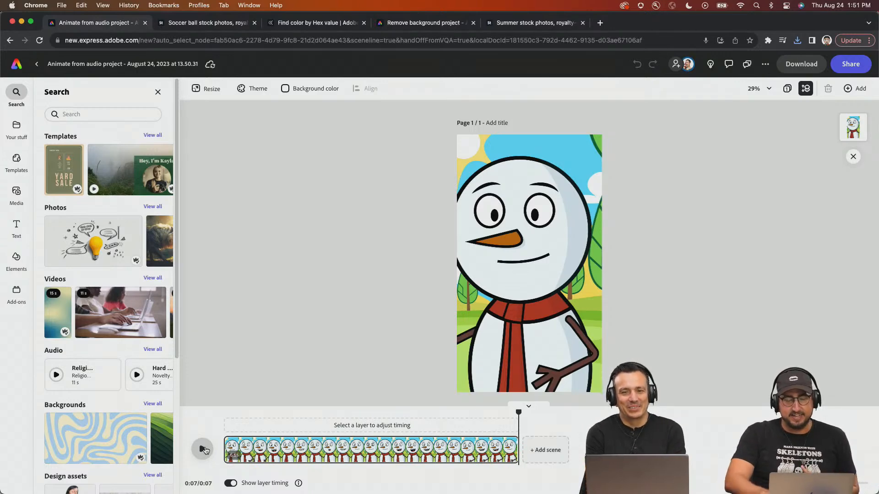
# - Add a text layer reading "Ready For Winter?" over the snowman video
pyautogui.click(17, 223)
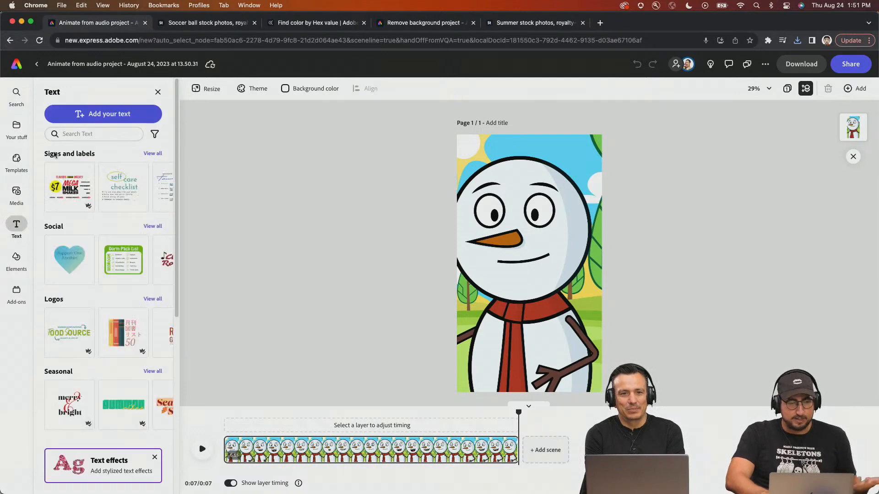
pyautogui.click(96, 114)
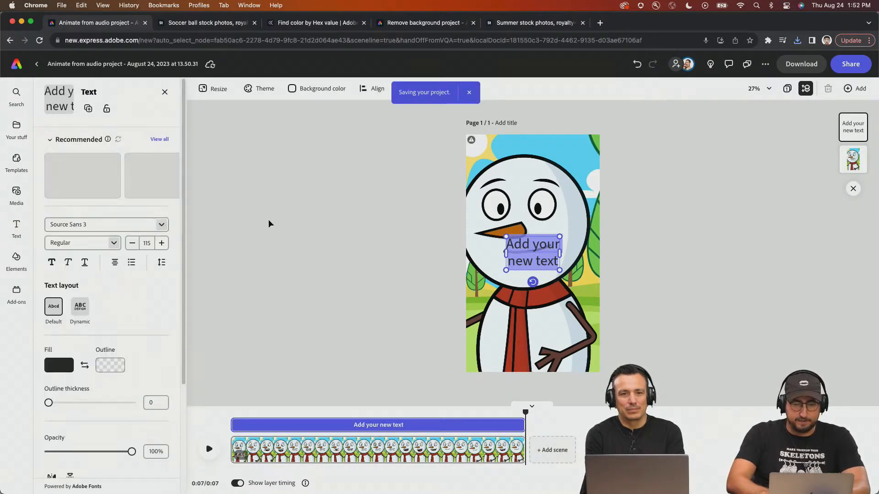
pyautogui.write('Ready')
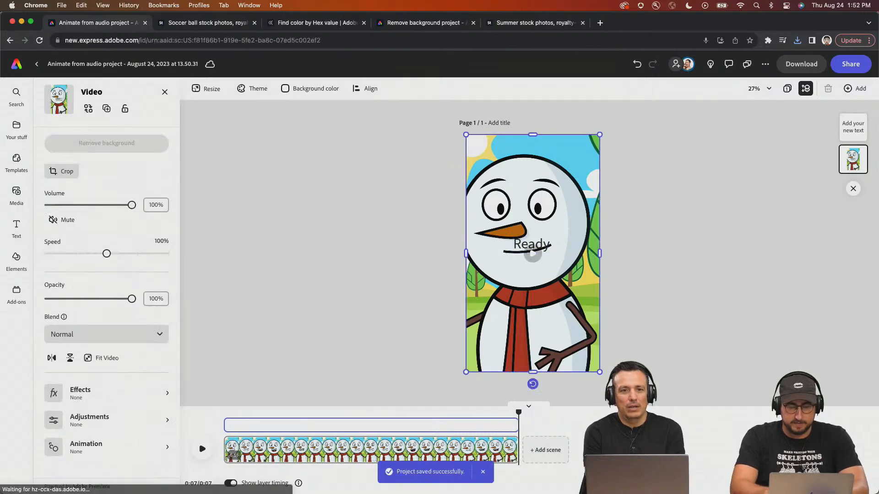
pyautogui.click(611, 240)
pyautogui.click(532, 244)
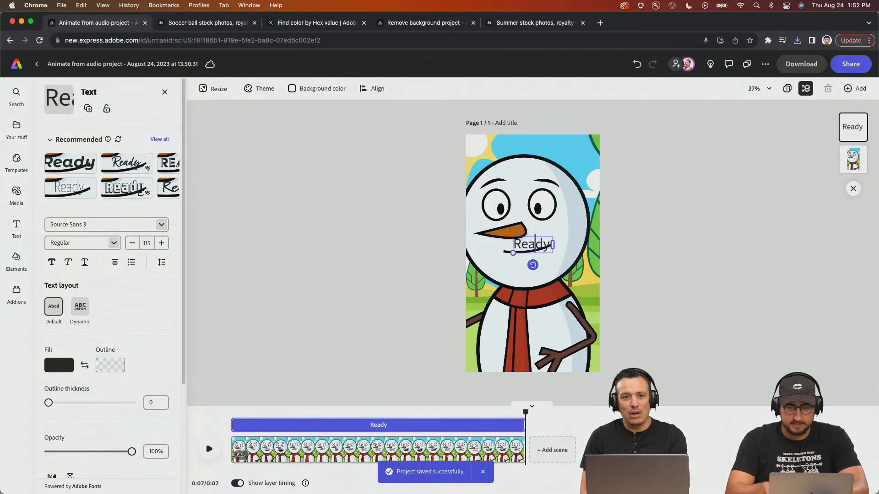
pyautogui.write('For')
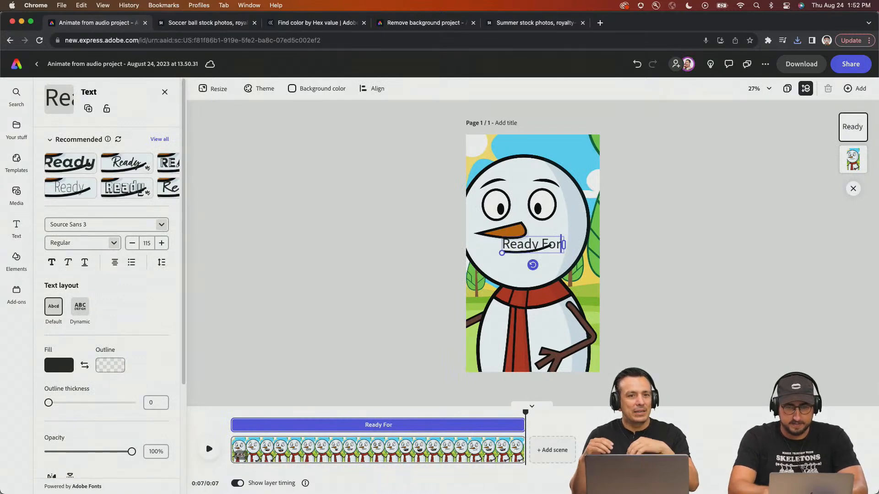
pyautogui.write(' Winter?')
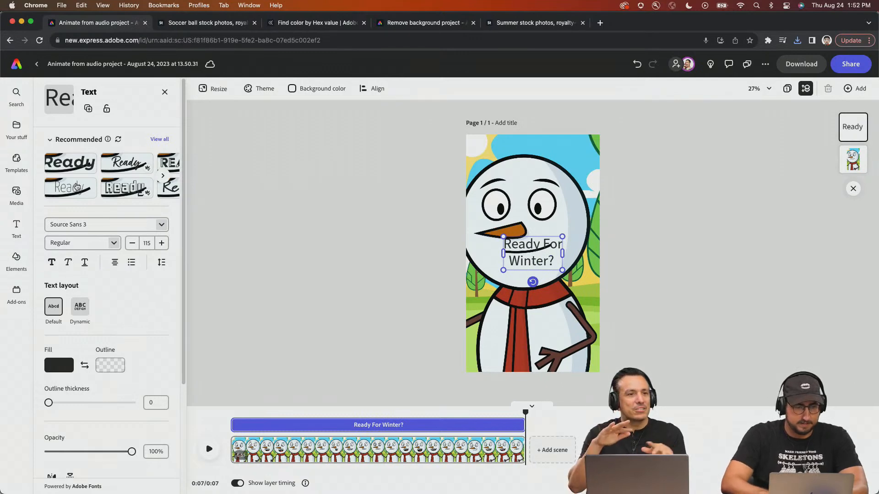
# - Style the title with the recommended Montserrat Alternates Bold Italic font and give it a Classic shadow
pyautogui.click(68, 164)
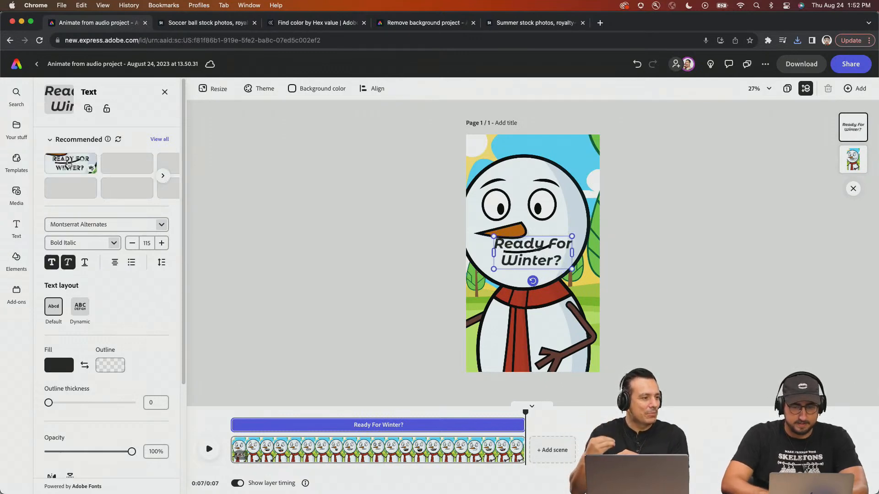
pyautogui.scroll(-4, 73, 334)
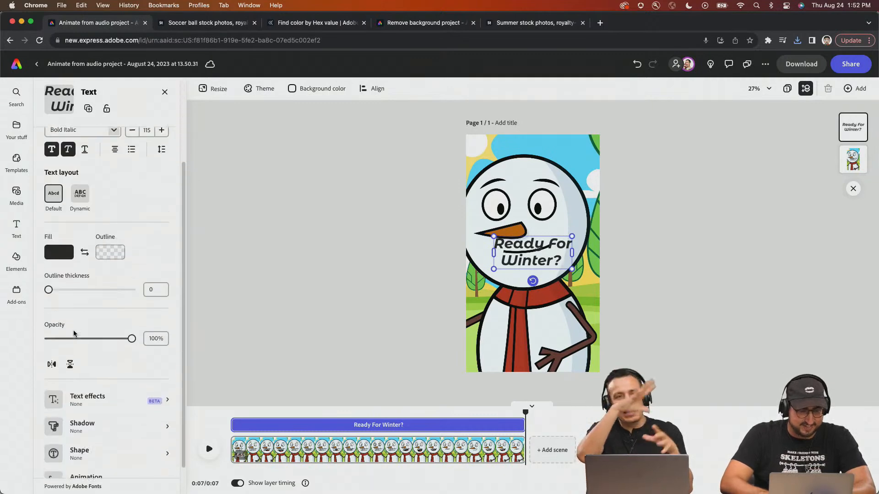
pyautogui.click(85, 394)
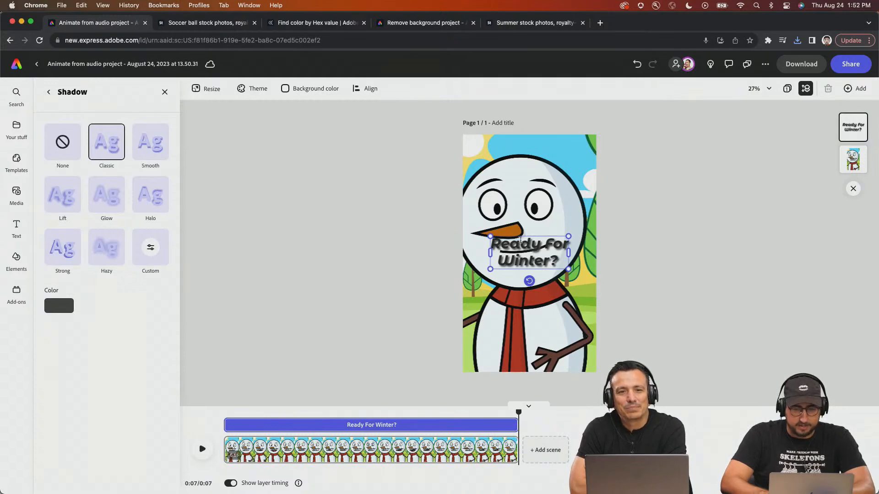
# - Enlarge the title to font size 152 and move it to the top of the page, above the snowman's eyes
pyautogui.moveTo(490, 236); pyautogui.dragTo(478, 229)
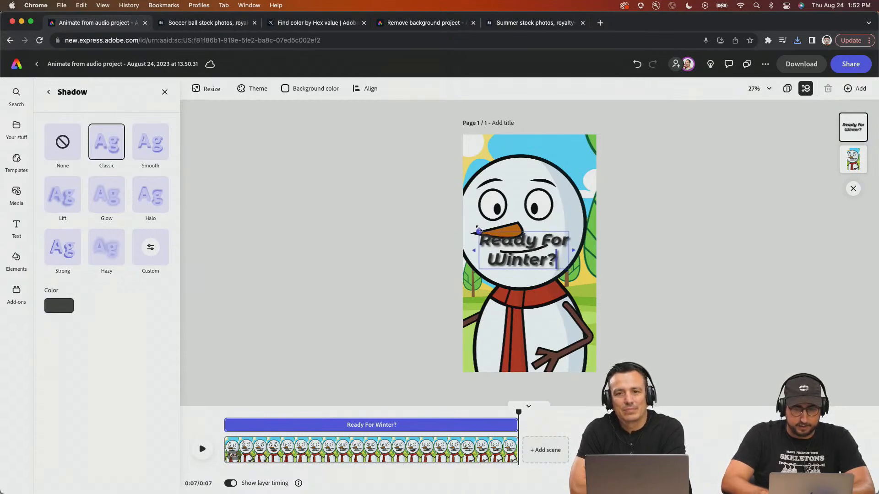
pyautogui.moveTo(568, 270); pyautogui.dragTo(546, 190)
pyautogui.moveTo(534, 231); pyautogui.dragTo(533, 148)
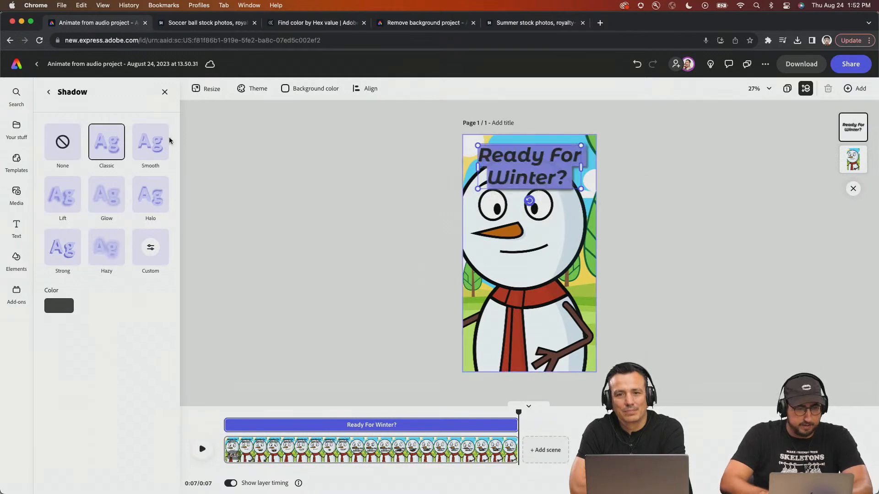
# - Change the title's fill to a custom golden yellow
pyautogui.click(48, 93)
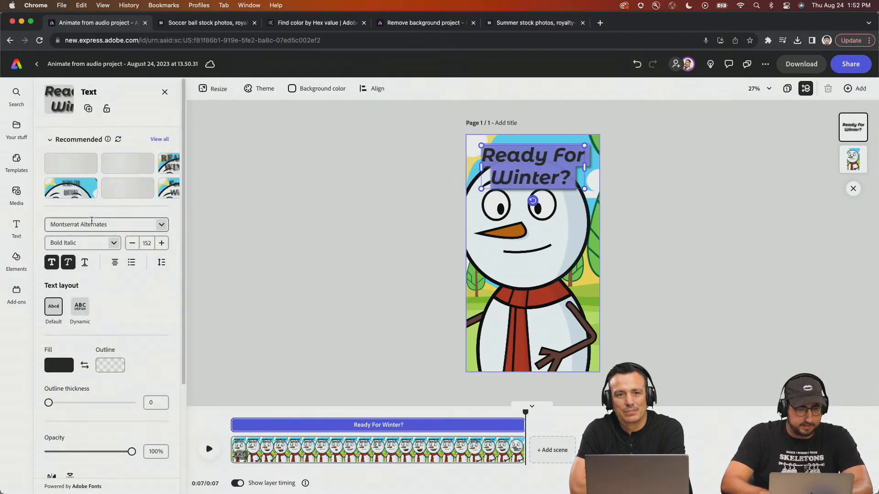
pyautogui.click(59, 365)
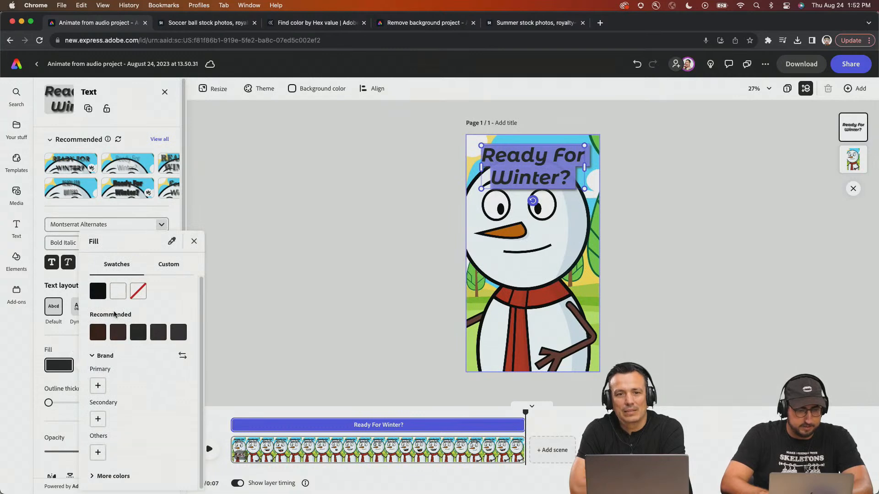
pyautogui.click(163, 275)
pyautogui.click(108, 289)
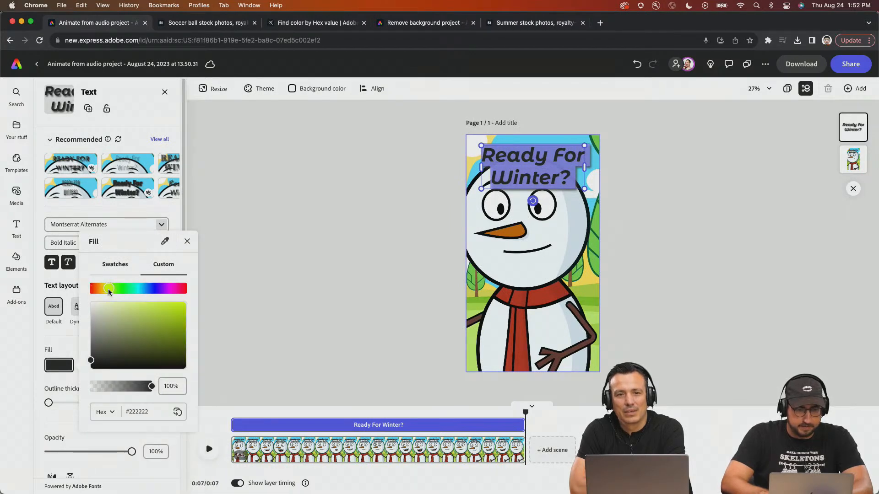
pyautogui.moveTo(151, 312); pyautogui.dragTo(181, 307)
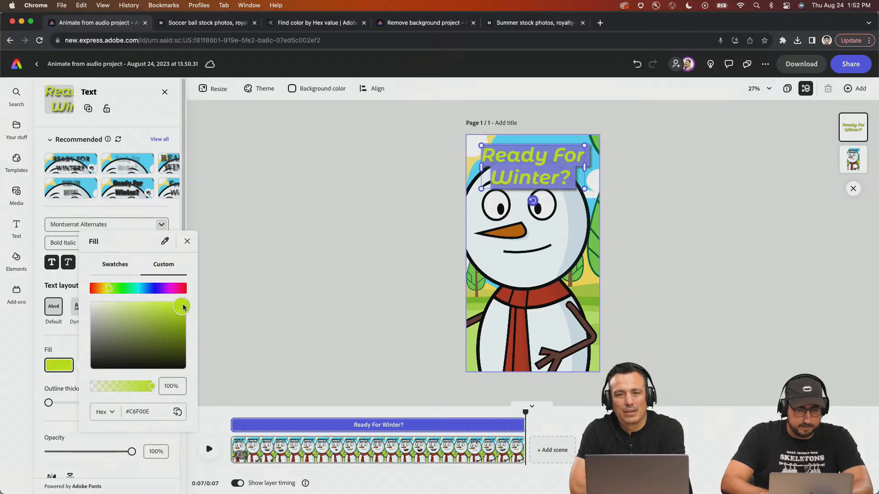
pyautogui.click(103, 288)
pyautogui.click(187, 242)
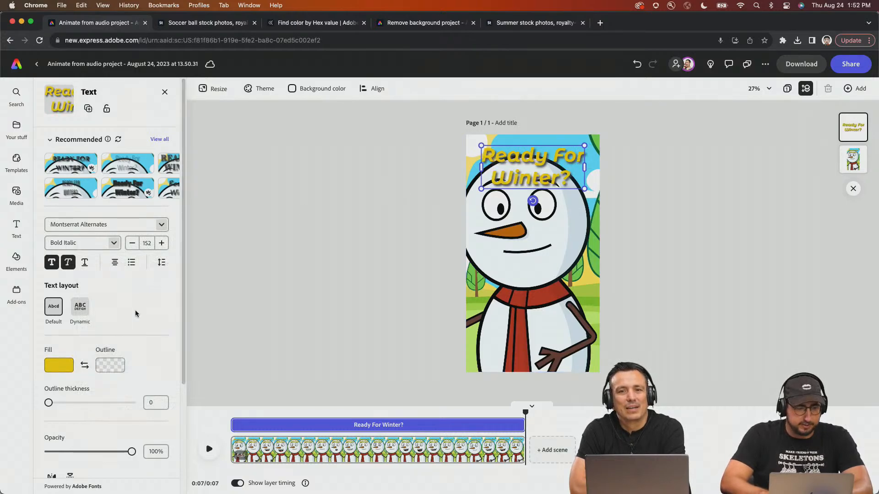
# - Apply the Bungee In animation to the "Ready For Winter?" title
pyautogui.scroll(-4, 140, 309)
pyautogui.click(77, 452)
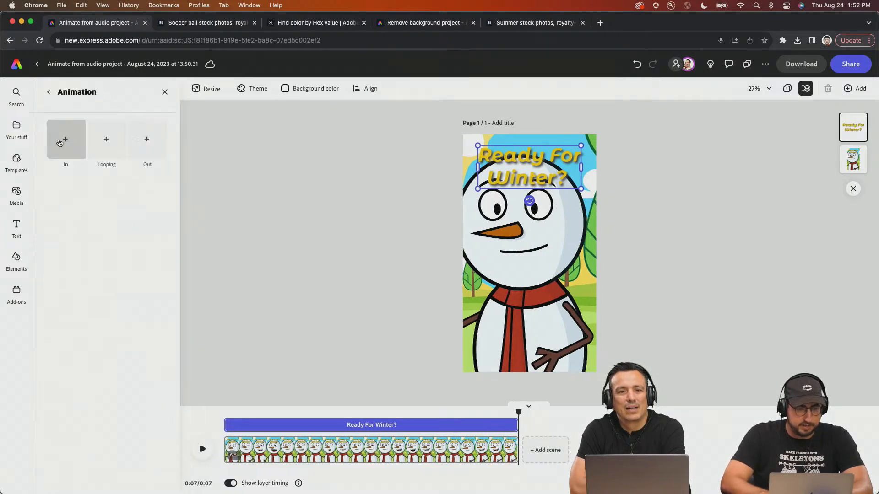
pyautogui.click(61, 142)
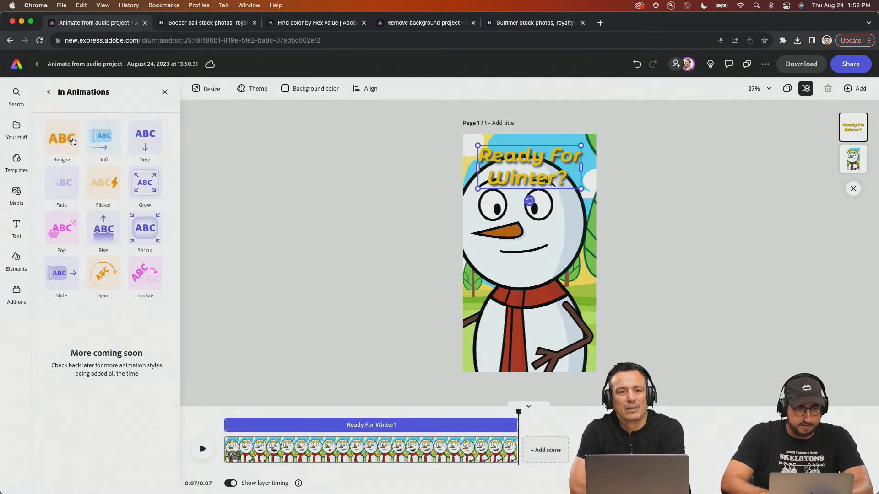
pyautogui.click(61, 139)
pyautogui.click(165, 93)
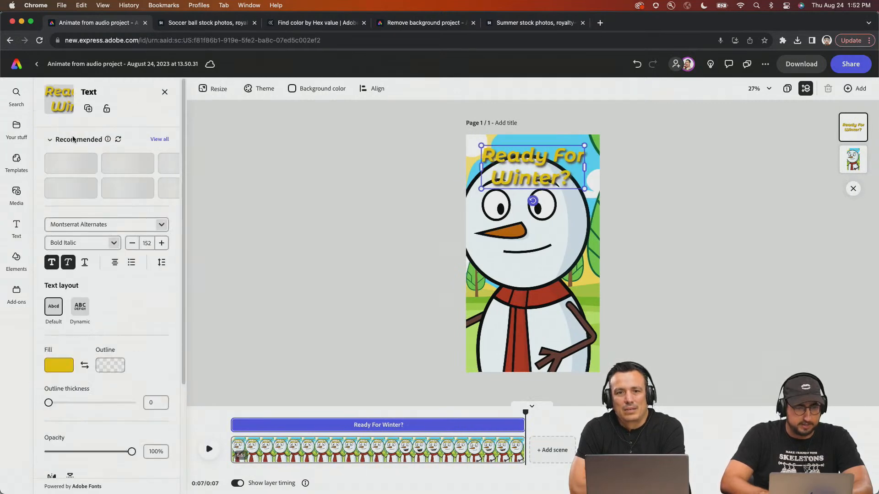
# - Search the stock videos for "snow on black" and add the first 20-second snow clip to the page
pyautogui.click(17, 193)
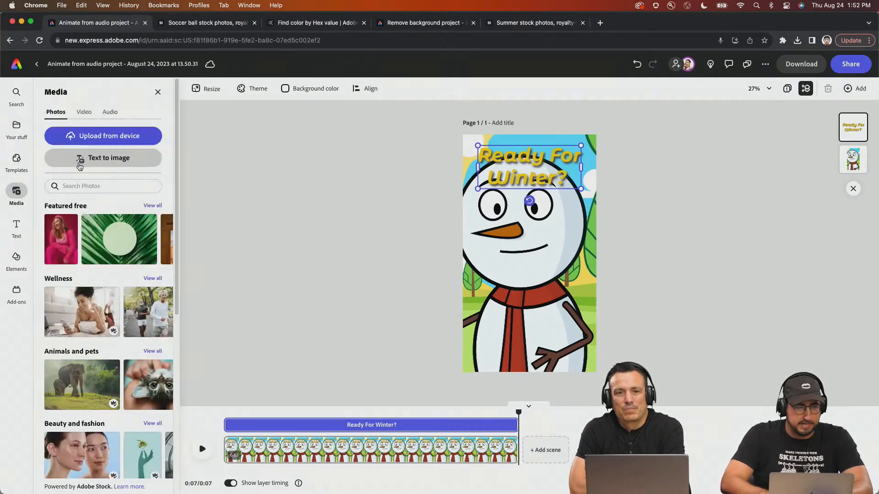
pyautogui.click(83, 114)
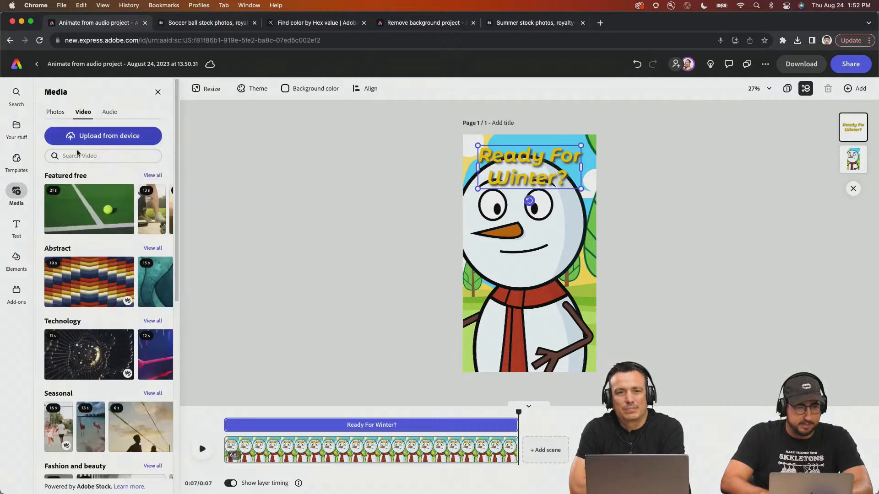
pyautogui.click(90, 156)
pyautogui.write('snow on')
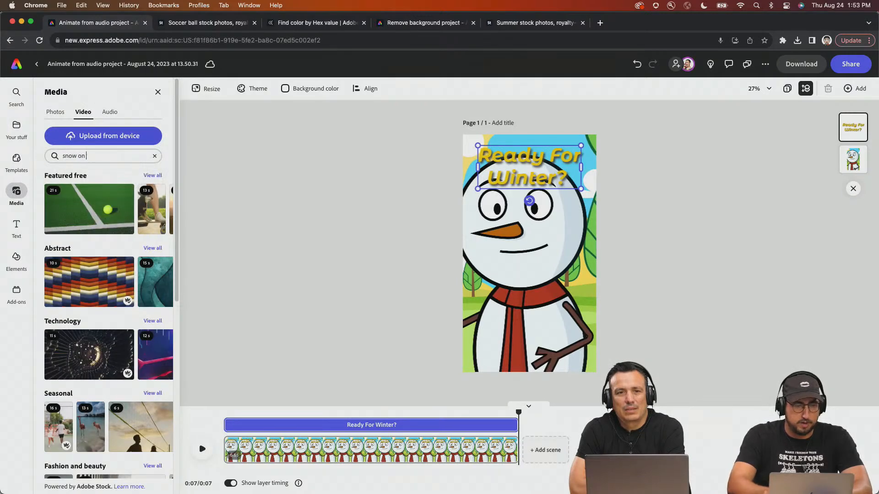
pyautogui.write(' black')
pyautogui.press('Return')
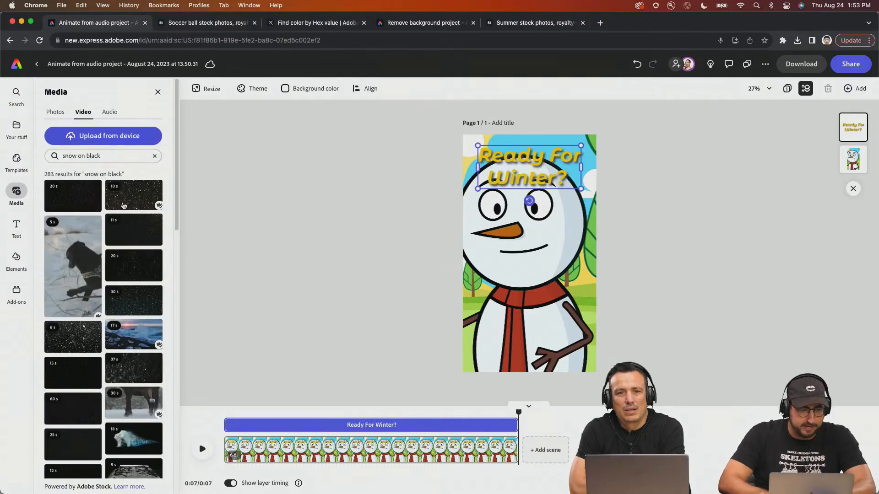
pyautogui.click(77, 198)
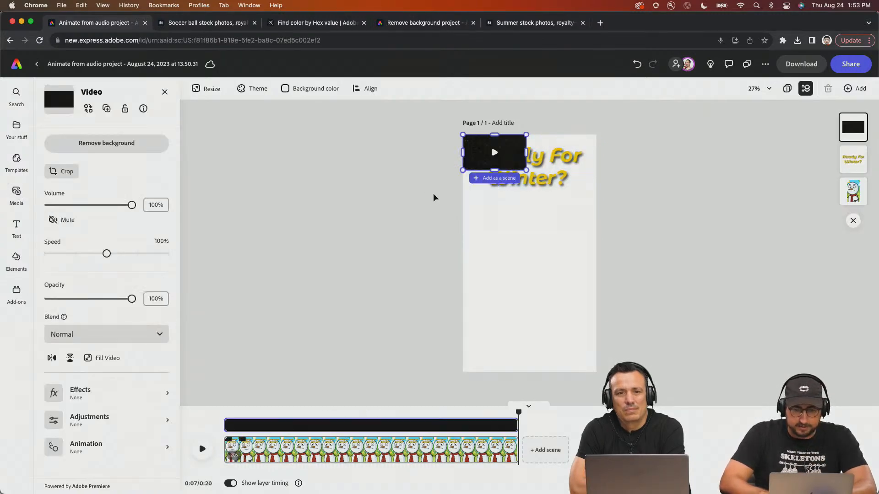
# - Enlarge the snow clip until it covers the whole page and set its blend mode to Screen
pyautogui.moveTo(525, 166); pyautogui.dragTo(689, 307)
pyautogui.moveTo(462, 272); pyautogui.dragTo(273, 378)
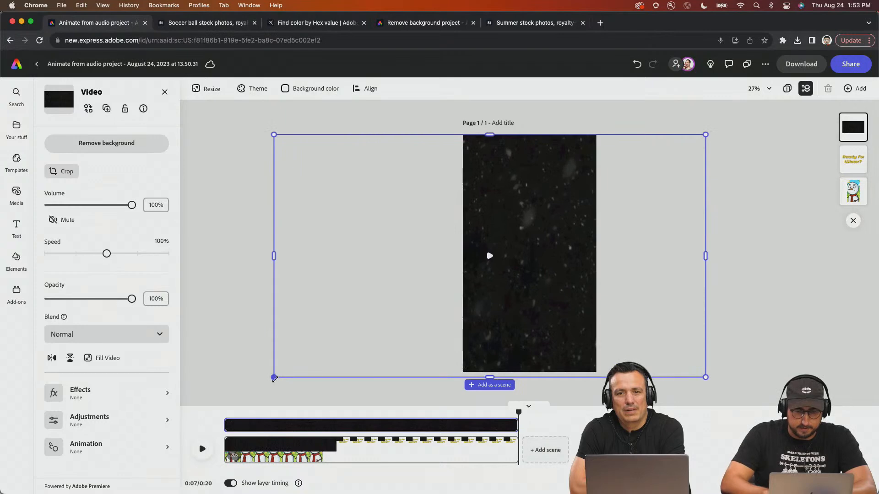
pyautogui.click(105, 337)
pyautogui.click(110, 438)
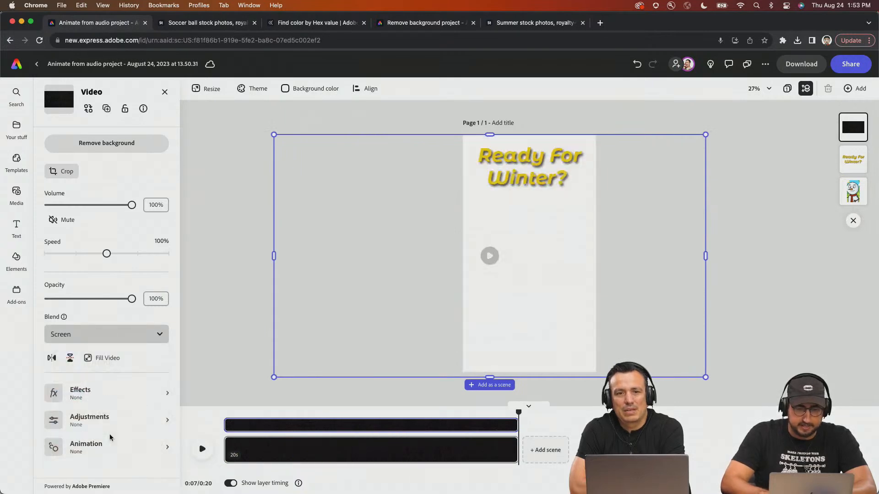
# - Play the scene from near its start and scrub through the opening seconds to review the title and snow overlay
pyautogui.click(231, 413)
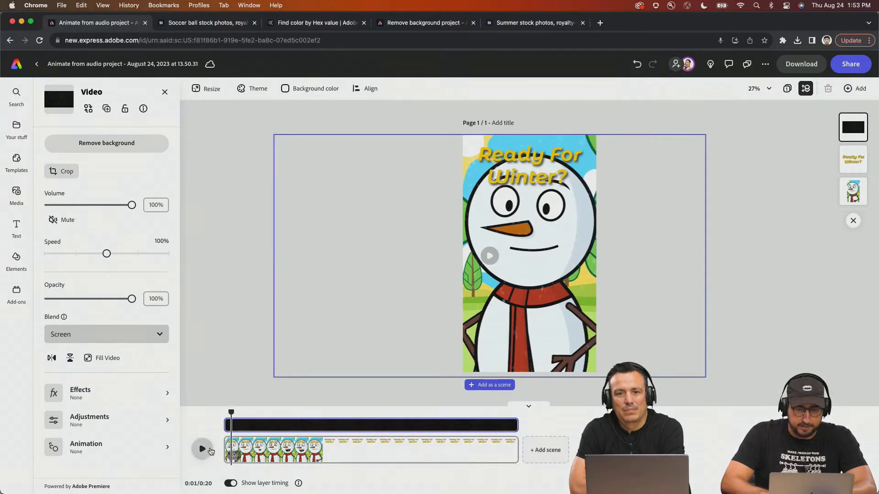
pyautogui.click(202, 449)
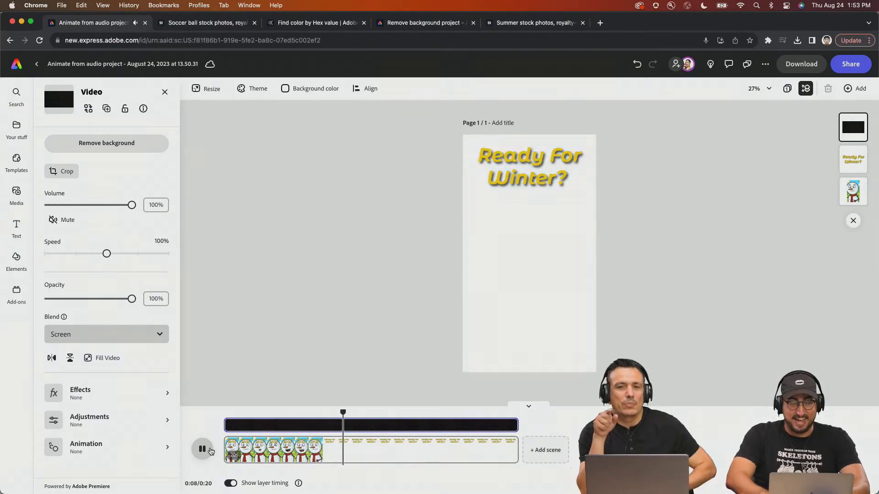
pyautogui.click(210, 452)
pyautogui.click(259, 410)
pyautogui.moveTo(259, 411); pyautogui.dragTo(224, 411)
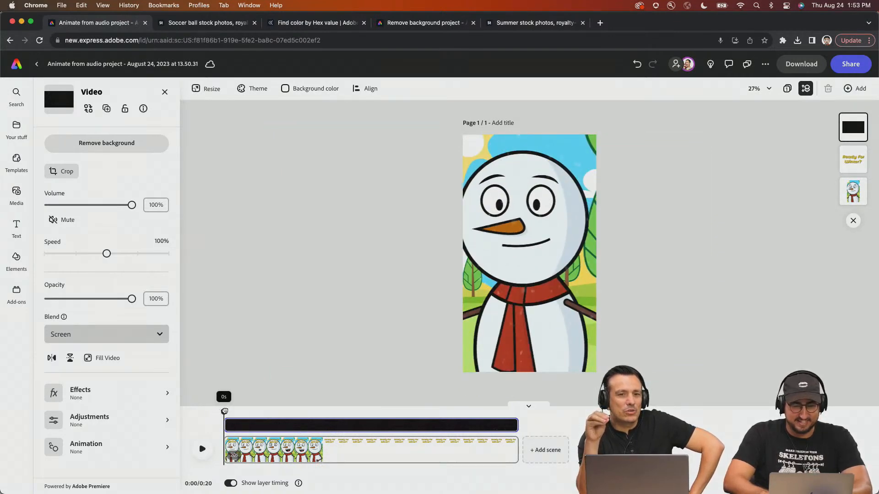
pyautogui.click(271, 451)
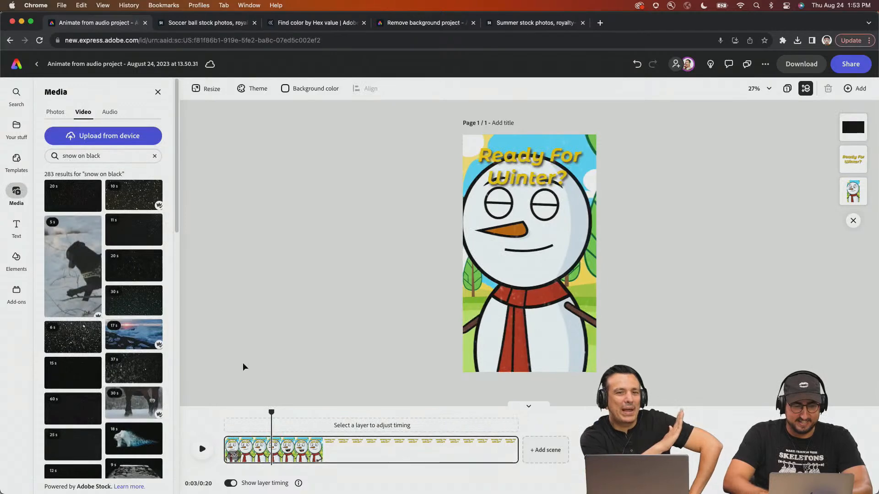
pyautogui.click(247, 413)
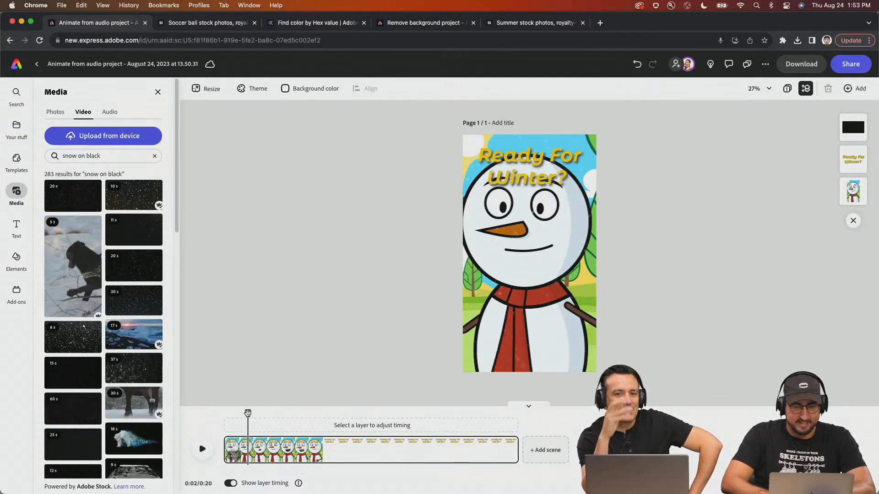
# - Adjust the snow overlay's light to contrast 100, brightness 48, highlights 100 and shadows -100
pyautogui.click(512, 289)
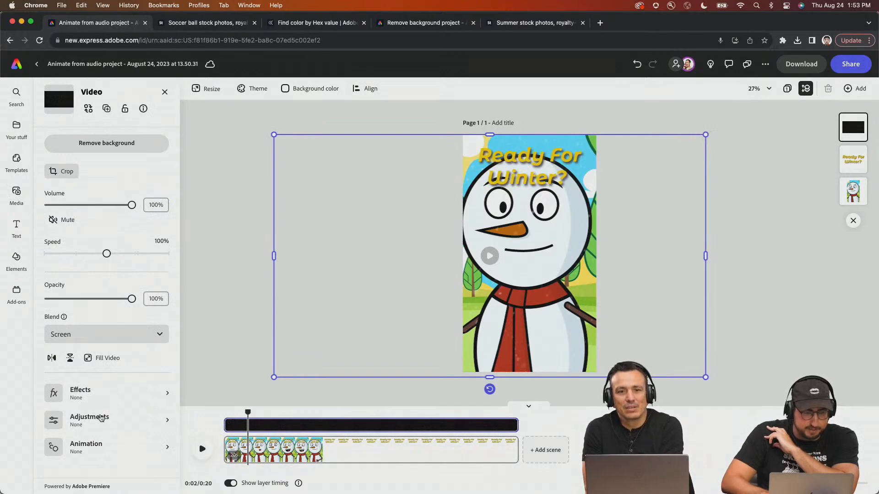
pyautogui.click(101, 418)
pyautogui.click(128, 156)
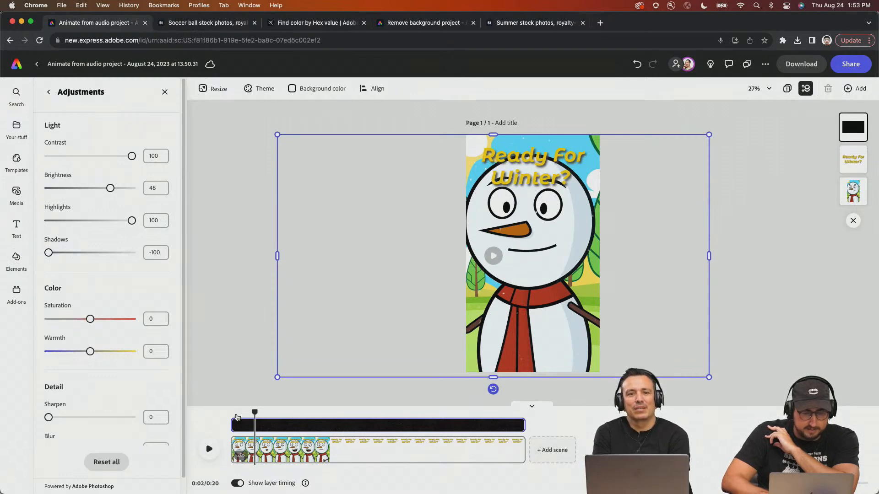
# - Play the scene from the two-second mark to about ten seconds to review the adjusted snow overlay
pyautogui.click(209, 448)
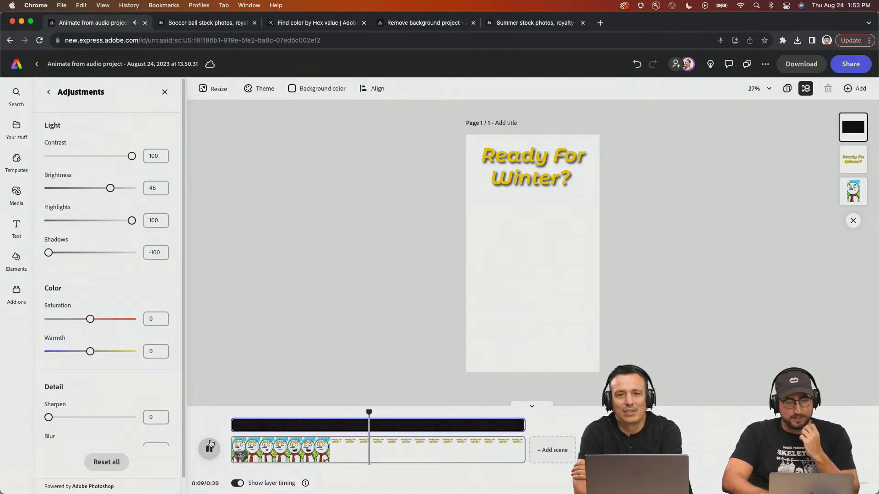
pyautogui.click(209, 448)
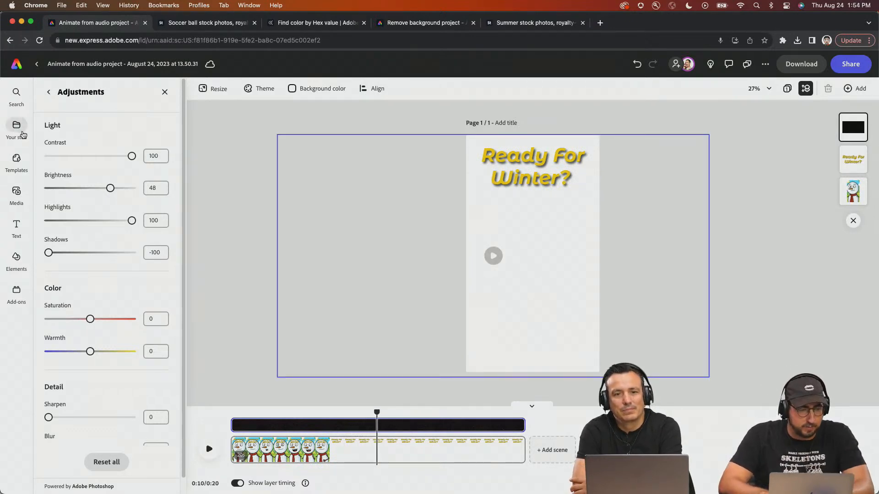
# - Search the stock photos for "frosted window" and add the black image with frosted edges to the page
pyautogui.click(17, 190)
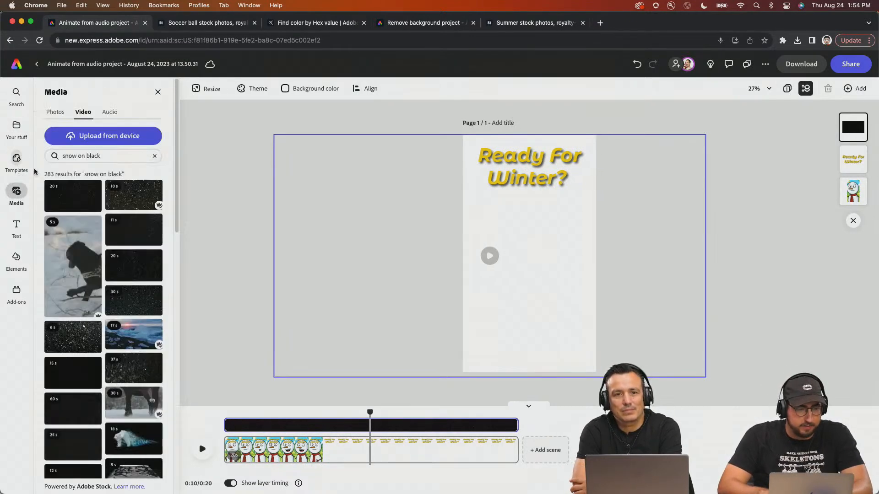
pyautogui.click(55, 112)
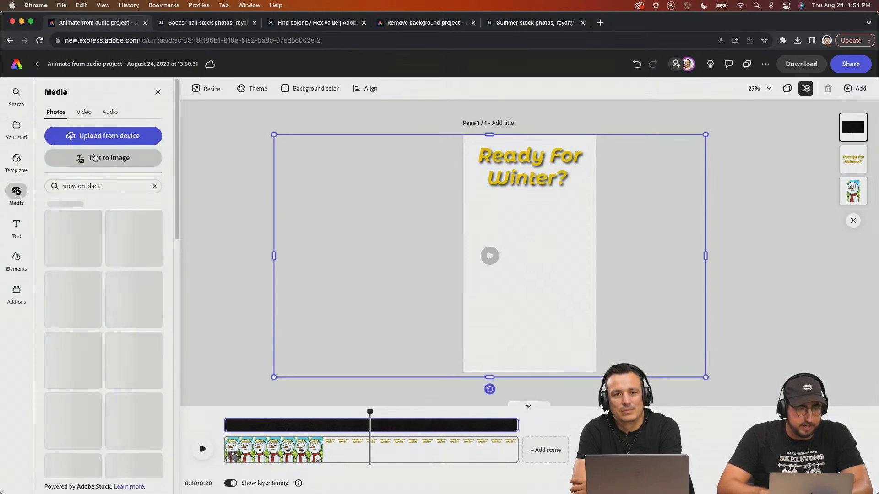
pyautogui.doubleClick(96, 185)
pyautogui.write('frosted windo')
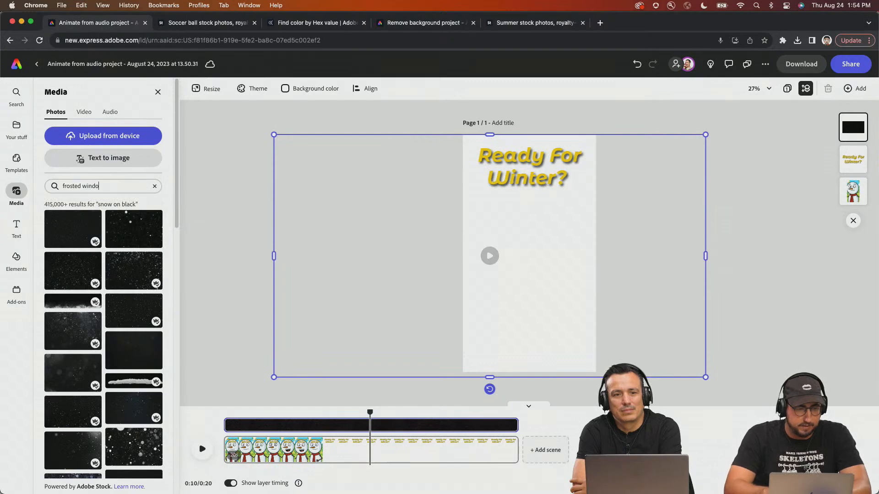
pyautogui.write('w')
pyautogui.press('Return')
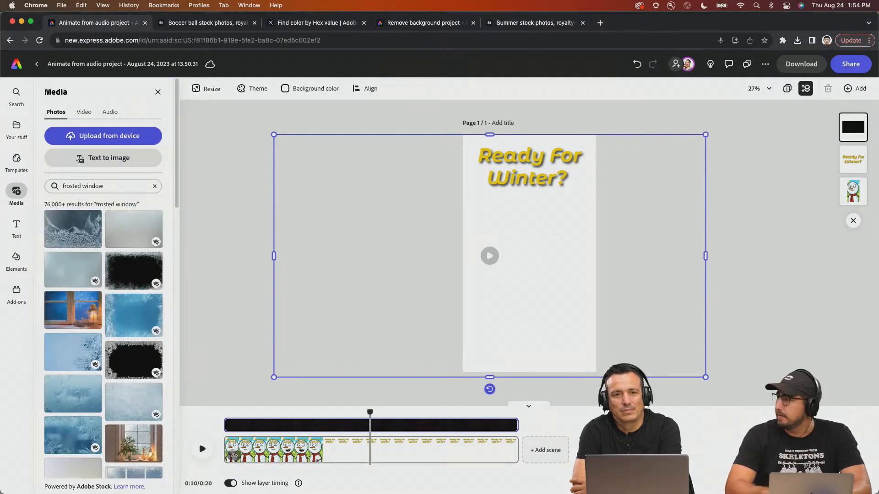
pyautogui.click(132, 269)
pyautogui.click(471, 170)
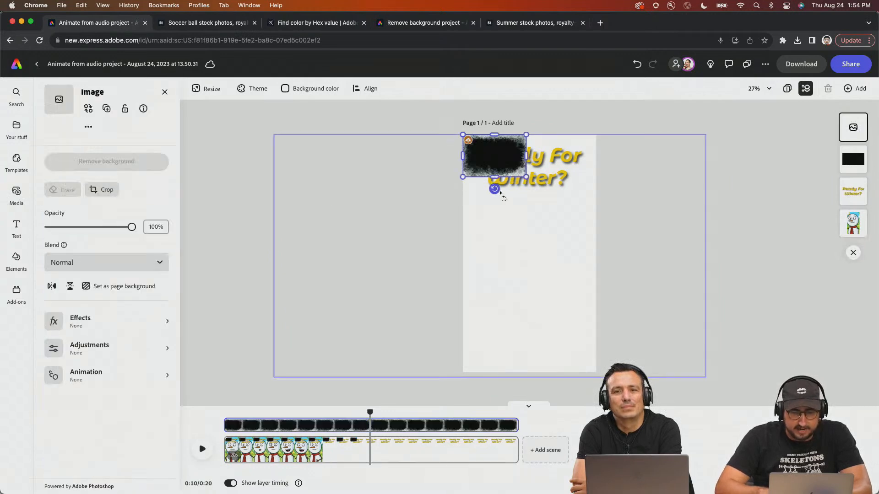
# - Rotate the frost image 90° to portrait, then enlarge and position it so it covers the whole page
pyautogui.moveTo(494, 189); pyautogui.dragTo(410, 165)
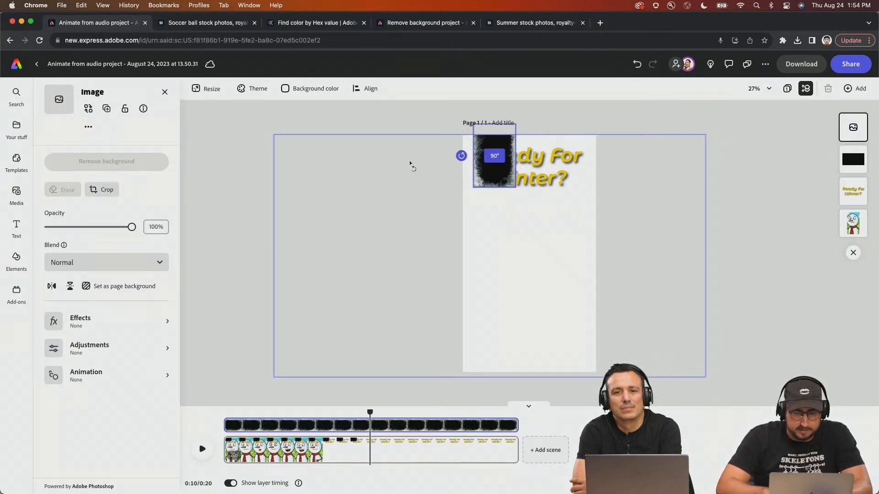
pyautogui.moveTo(515, 188); pyautogui.dragTo(653, 353)
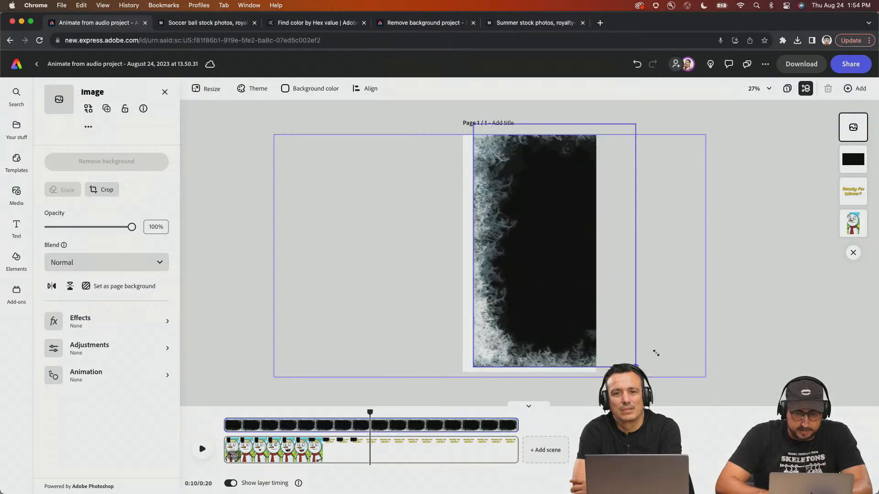
pyautogui.moveTo(602, 310); pyautogui.dragTo(583, 315)
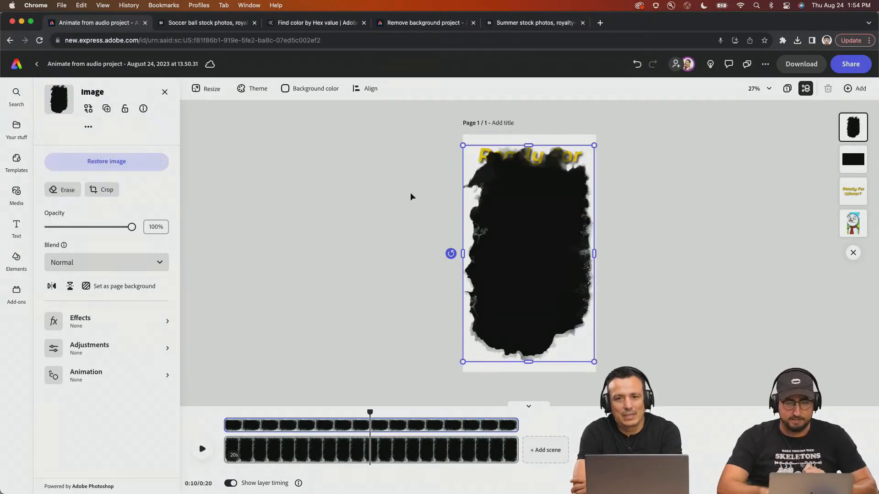
# - Undo the frost image's background removal and set its blend mode to Screen
pyautogui.press('super+z')
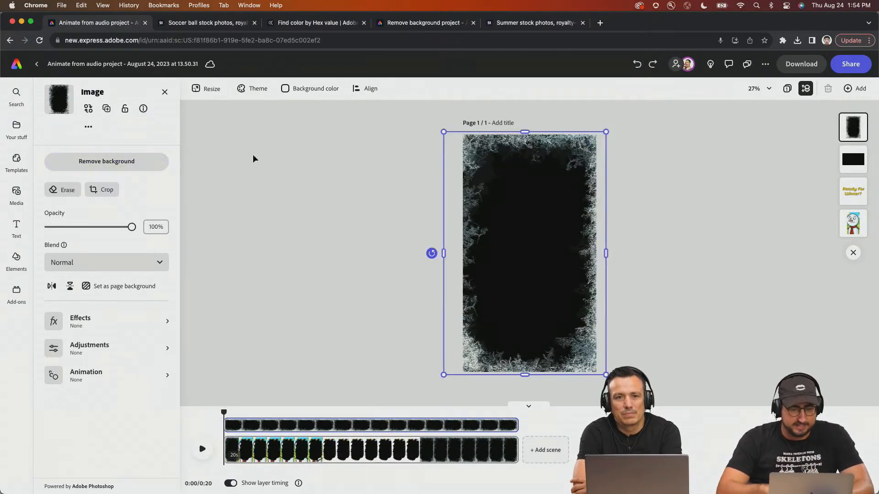
pyautogui.click(103, 260)
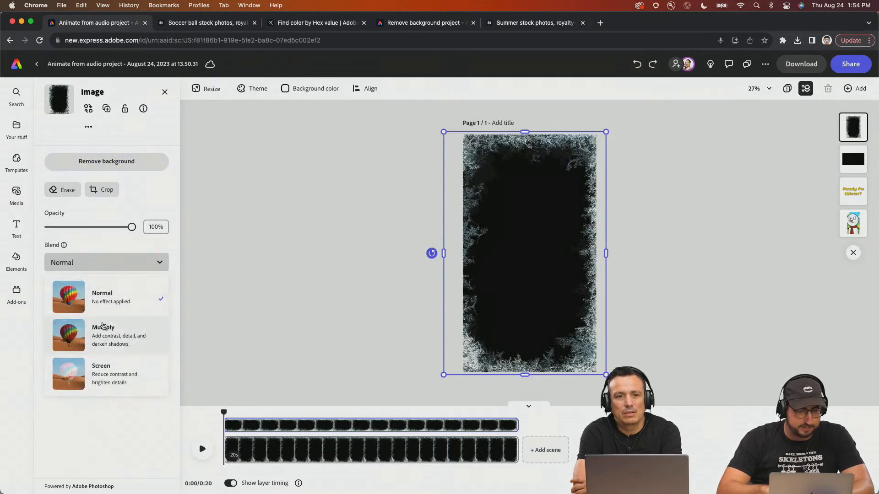
pyautogui.click(111, 372)
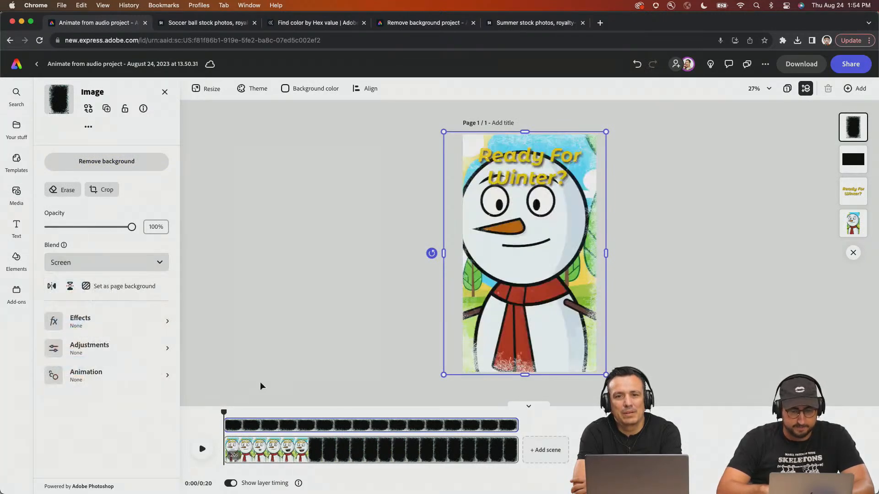
# - Play the scene from the start to review the frosted border over the snowman
pyautogui.click(203, 448)
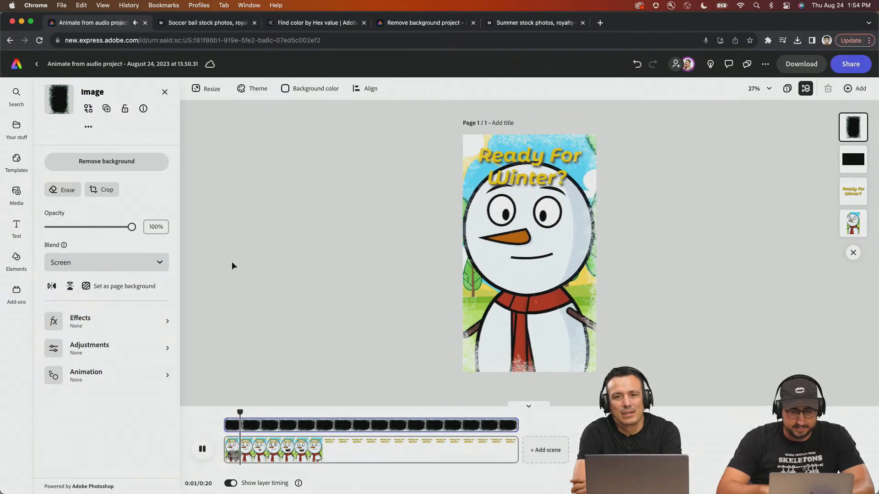